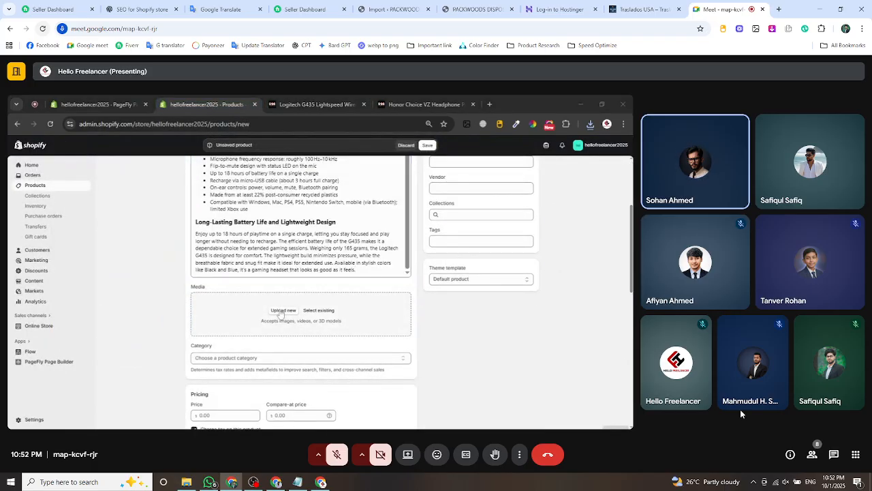
Raise the computer's speaker volume to 98.
left_click(787, 483)
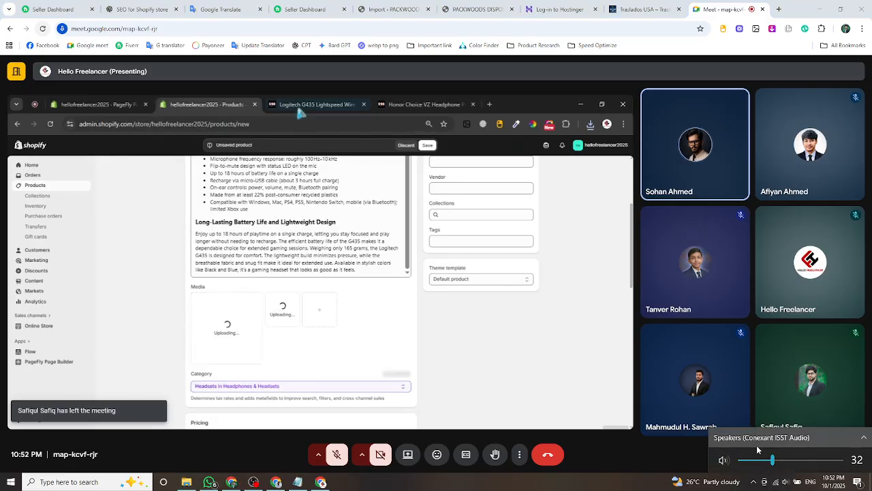
scroll(757, 450, "up", 20)
scroll(745, 440, "down", 1)
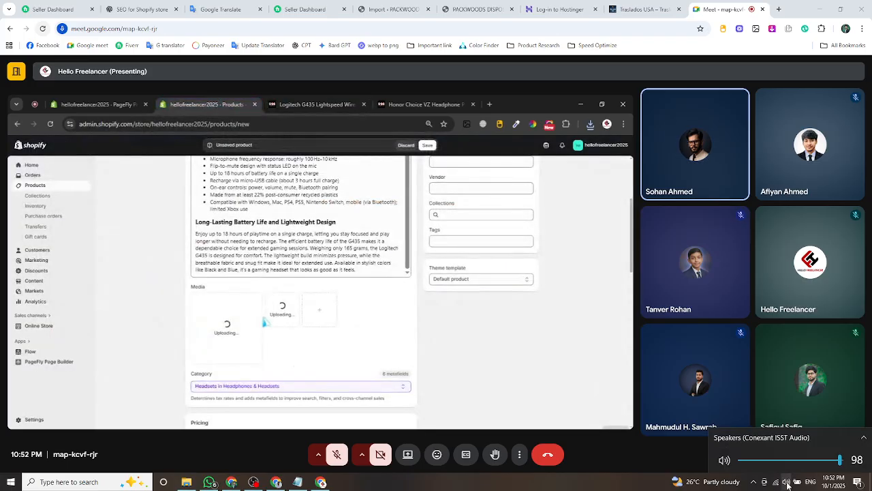
left_click(786, 483)
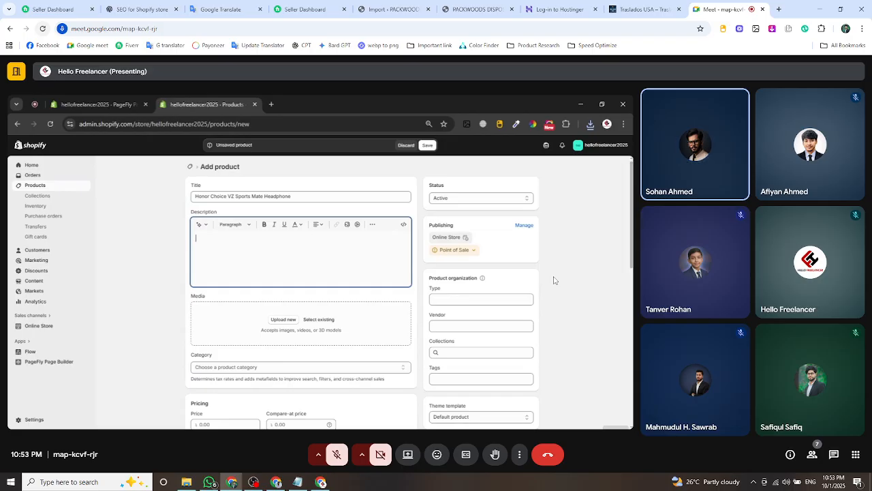
Start a new media upload for the Honor Choice VZ Sports Mate Headphone product.
left_click(282, 312)
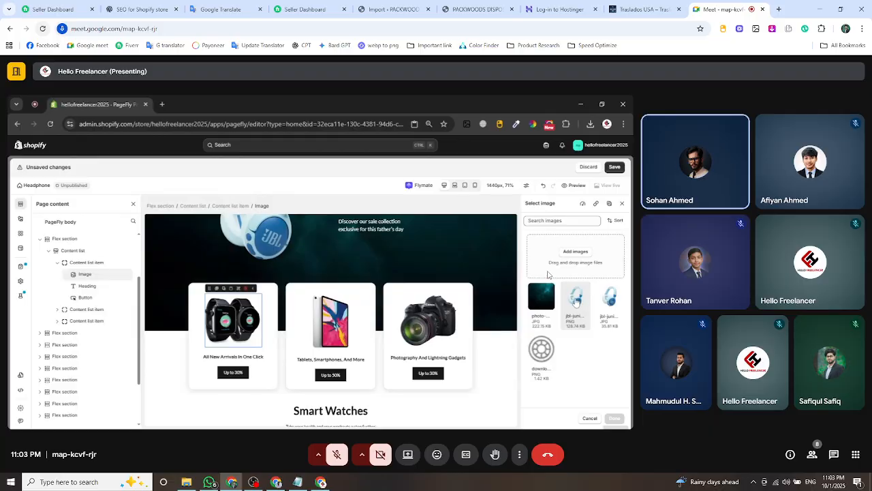
Replace the first content card's smartwatch image with the JBL headphone PNG from the image library.
left_click(576, 301)
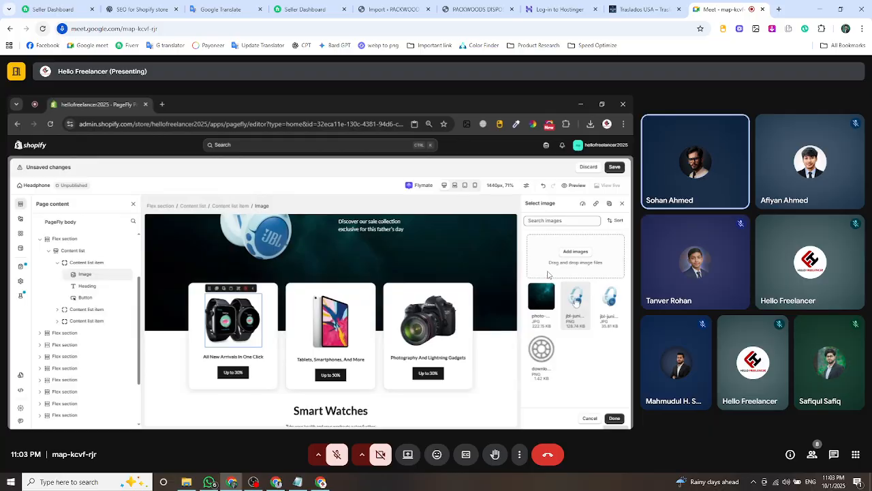
left_click(614, 418)
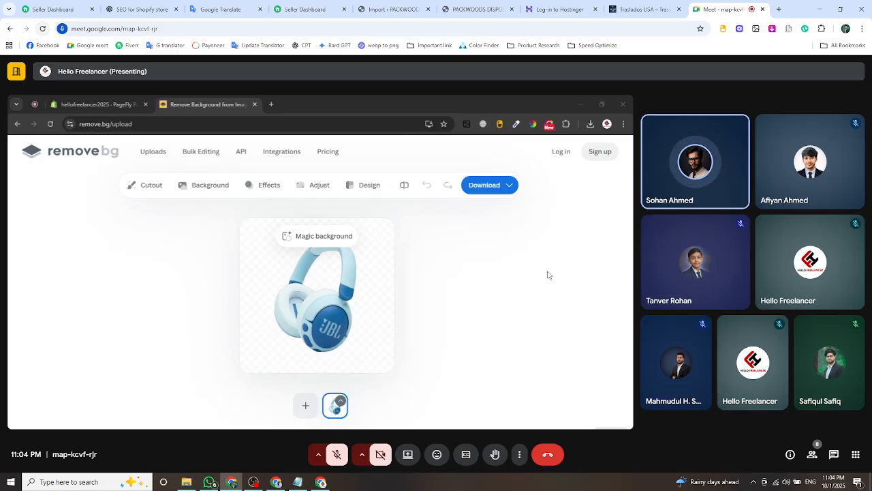
Leave the remove.bg cutout page and switch back to the PageFly editor.
left_click(407, 348)
left_click(102, 104)
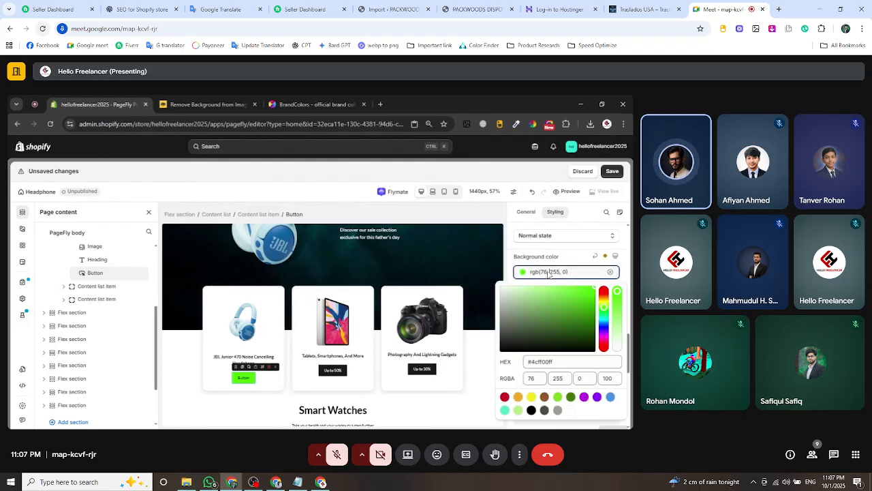
Give the first card's button a #34bf49 background colour and a white content colour.
type("34bf49")
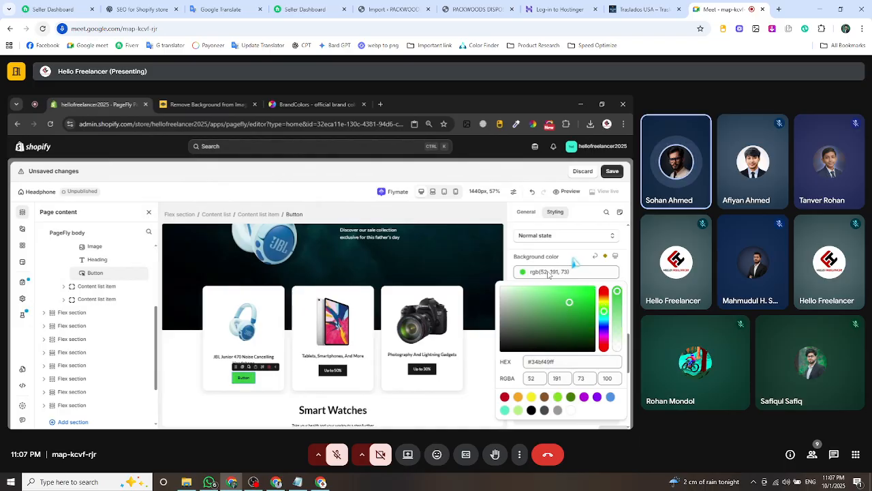
left_click(548, 272)
scroll(548, 274, "up", 2)
scroll(549, 274, "up", 5)
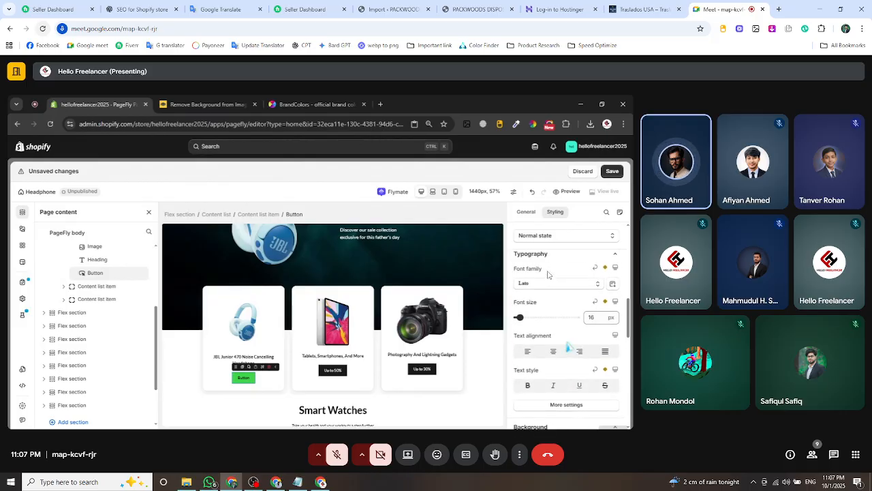
scroll(548, 275, "up", 4)
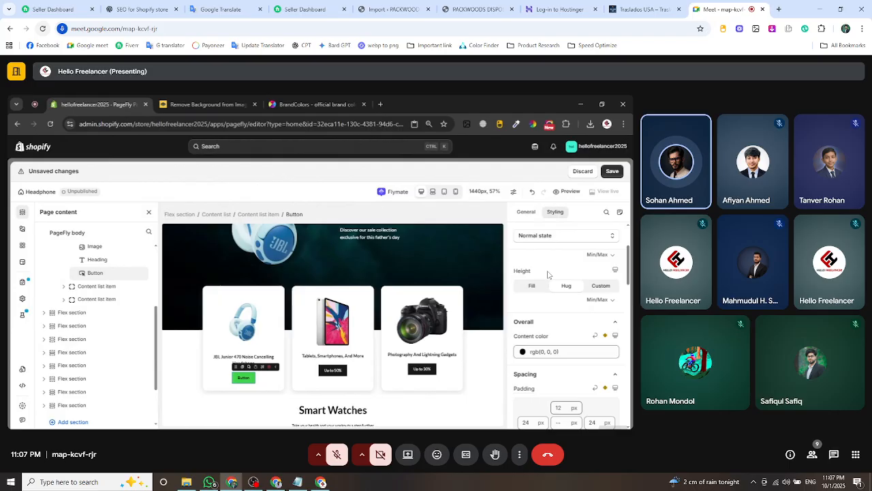
left_click(566, 352)
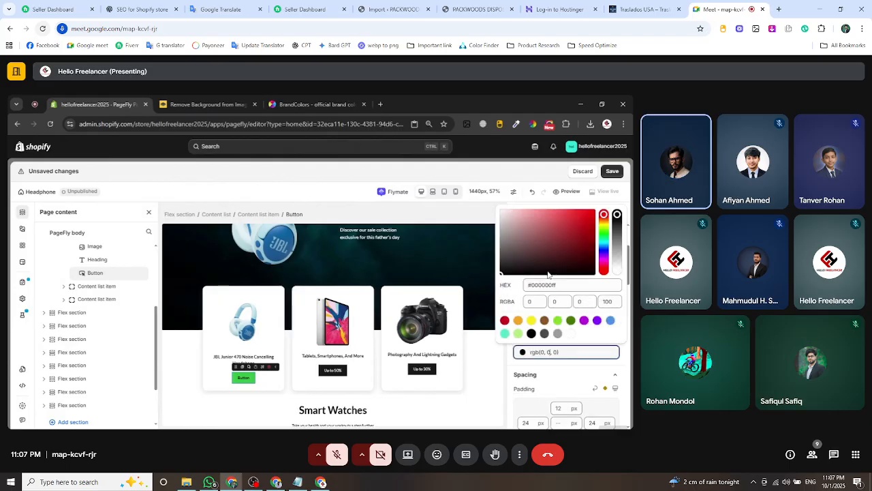
left_click(571, 334)
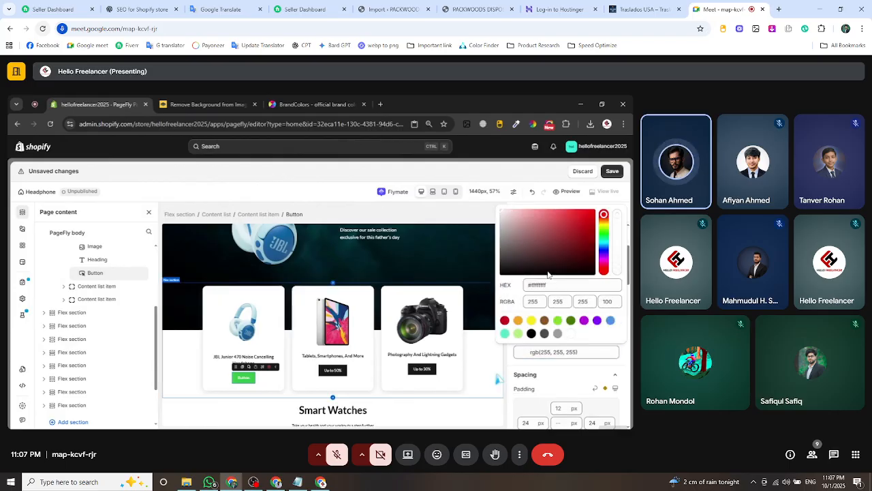
key("Escape")
scroll(549, 275, "up", 2)
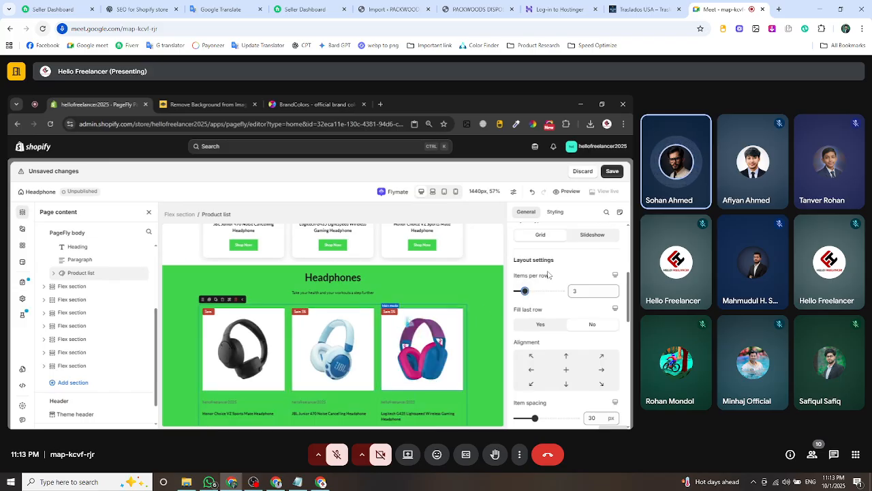
Review the Headphones product list on the page and its general settings, and open its styling settings.
scroll(360, 349, "down", 5)
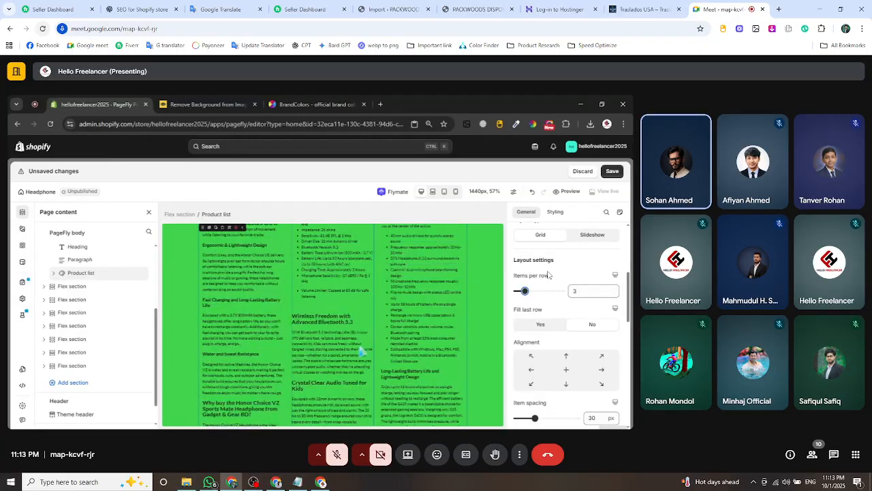
scroll(362, 350, "up", 5)
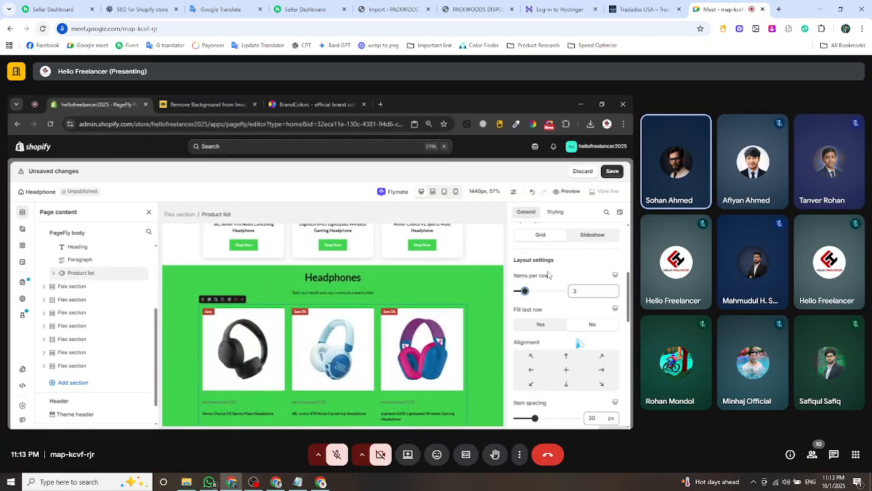
scroll(549, 274, "down", 3)
scroll(548, 275, "down", 2)
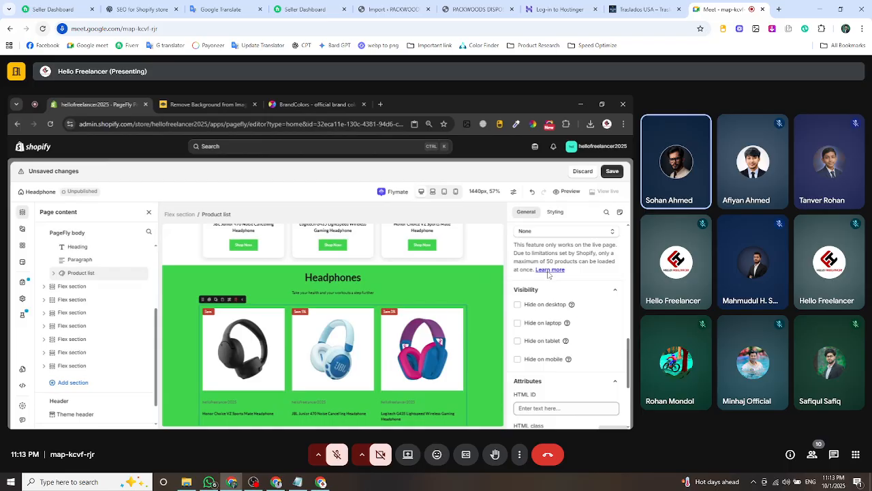
scroll(549, 275, "down", 2)
scroll(549, 275, "down", 1)
scroll(549, 275, "up", 8)
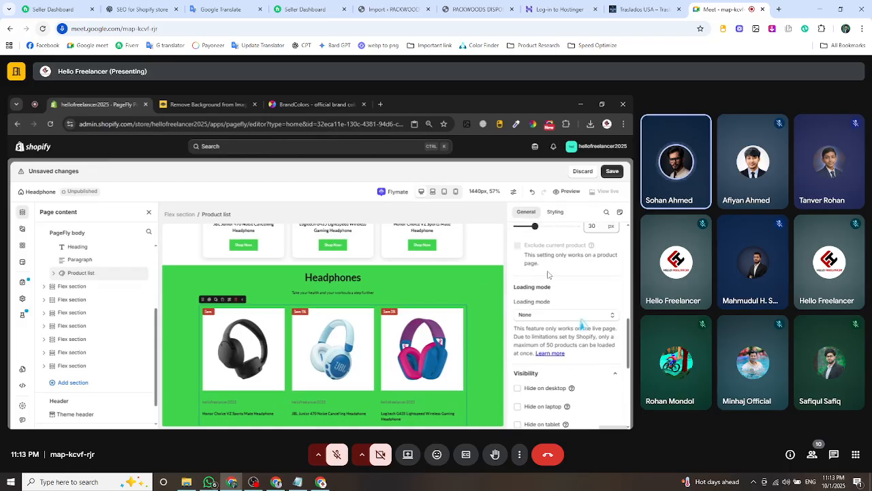
left_click(555, 213)
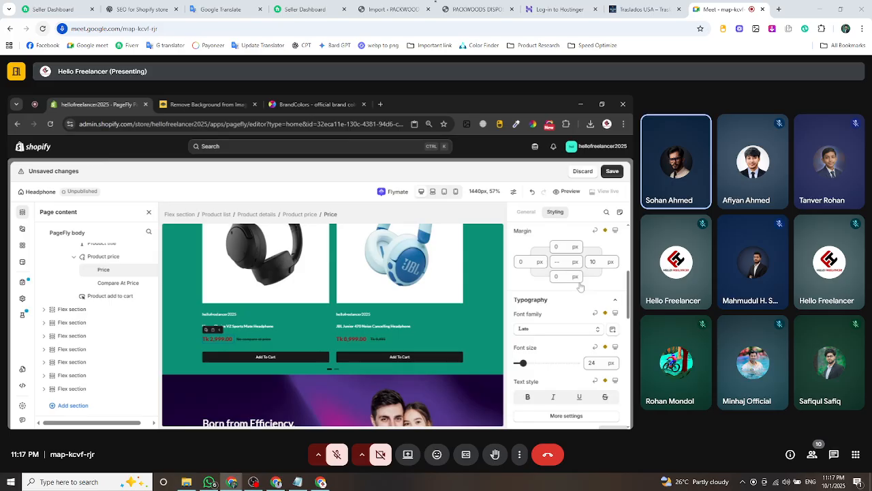
Examine the product price's typography settings, including its font weight, line height and letter spacing.
scroll(576, 296, "down", 1)
scroll(576, 299, "up", 1)
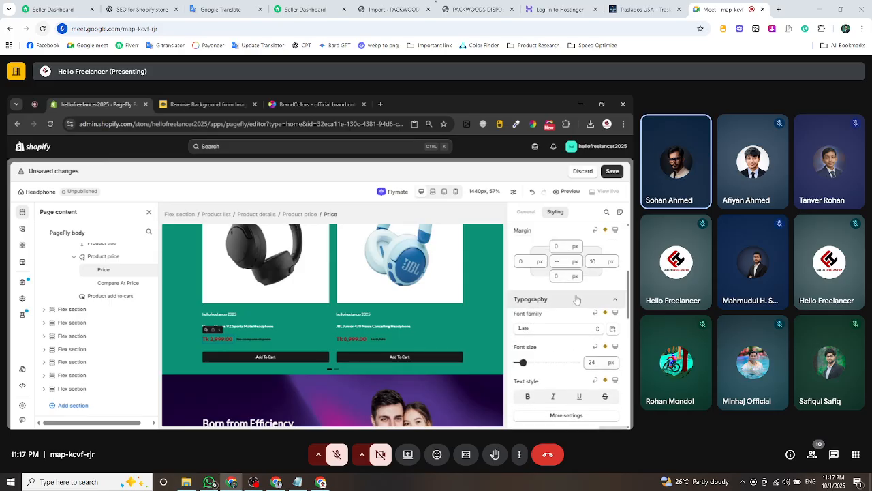
scroll(555, 328, "down", 2)
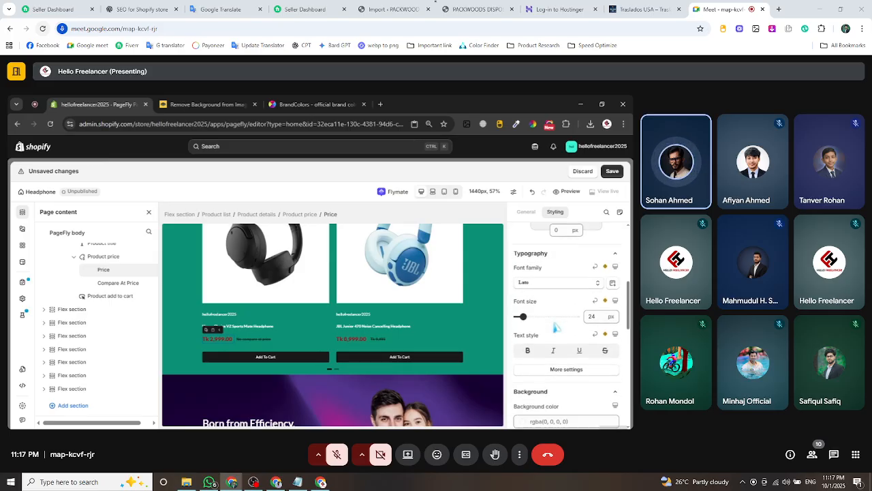
left_click(555, 320)
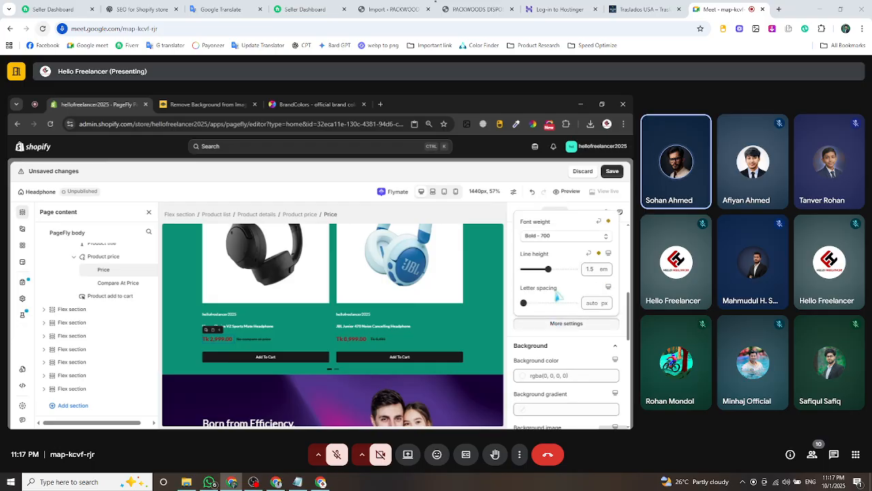
left_click(560, 324)
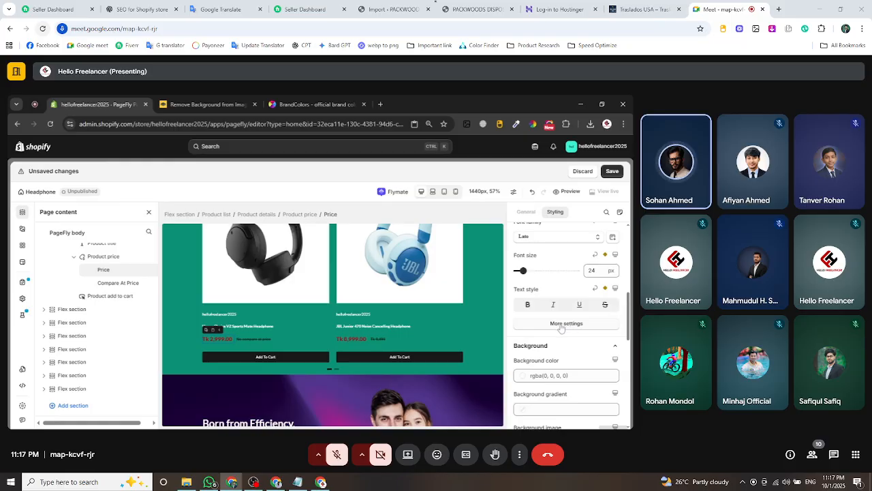
Set the content colour of the Headphones section heading to white.
scroll(442, 308, "up", 4)
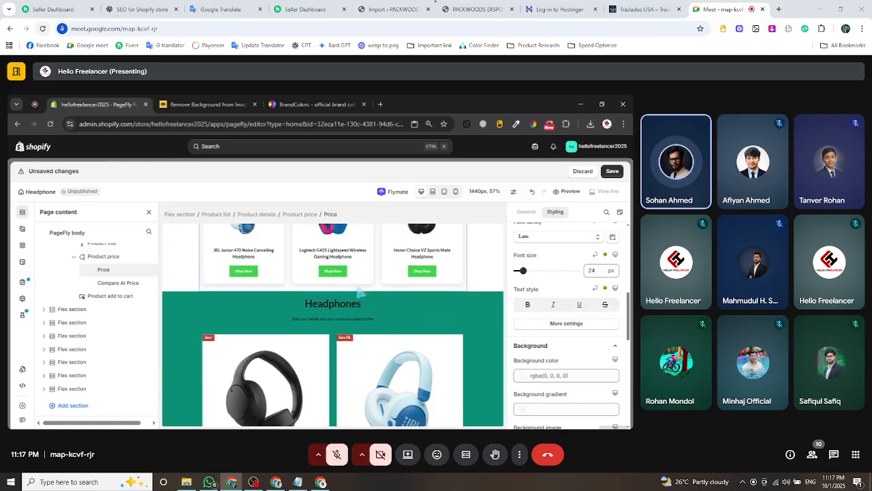
left_click(337, 306)
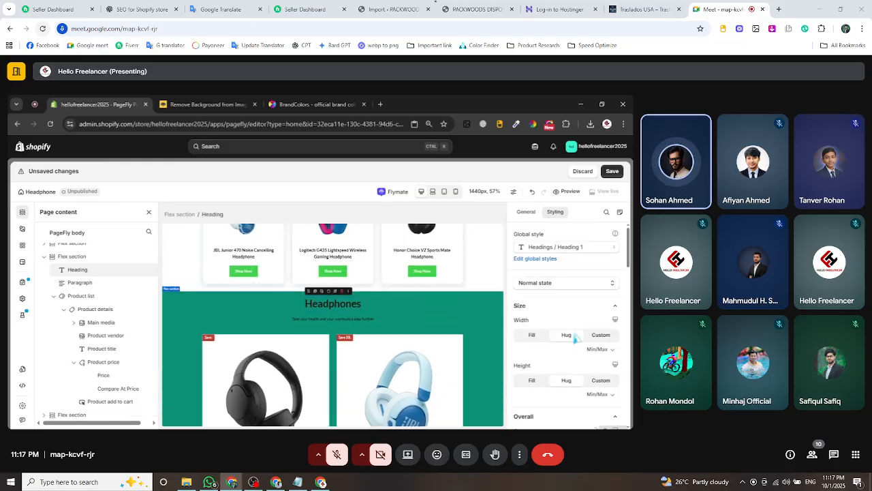
scroll(575, 309, "down", 2)
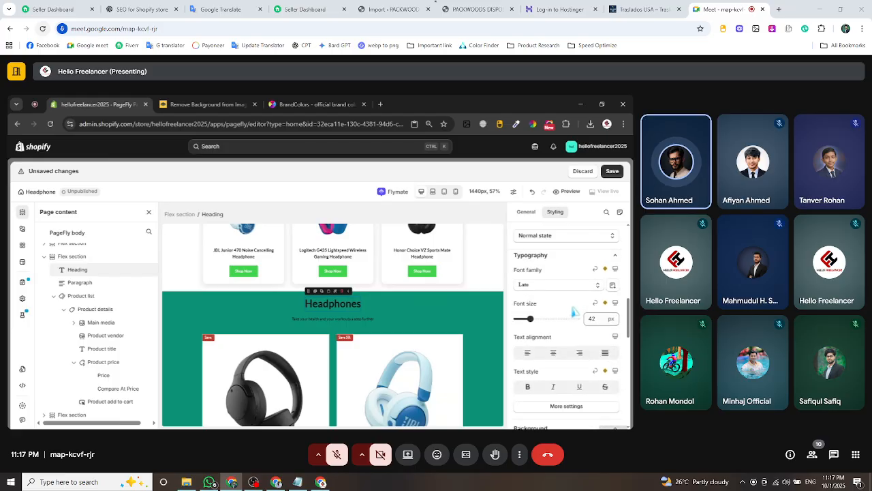
scroll(574, 311, "down", 6)
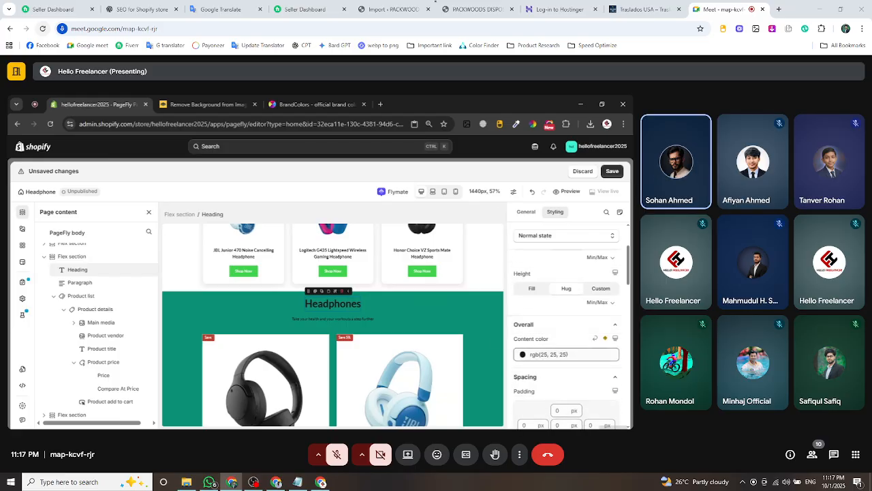
left_click(565, 354)
left_click(570, 336)
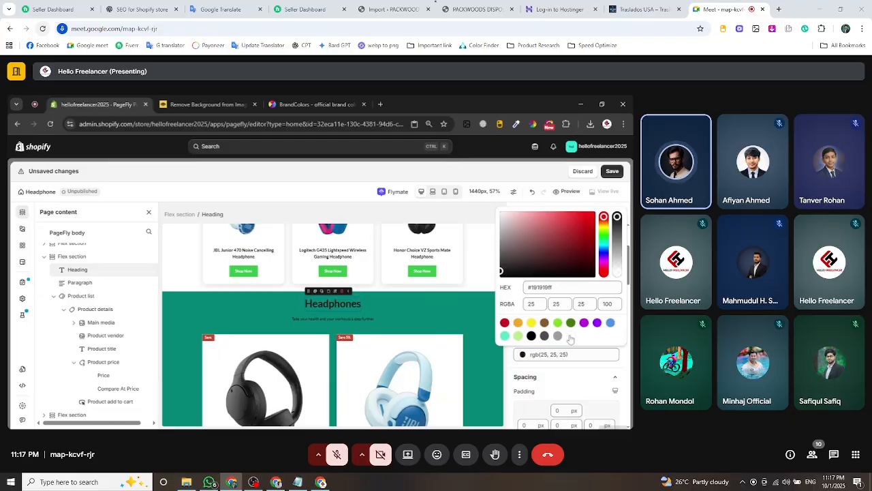
Set the content colour of the paragraph under the Headphones heading to white.
left_click(347, 321)
scroll(563, 318, "down", 3)
scroll(563, 318, "up", 3)
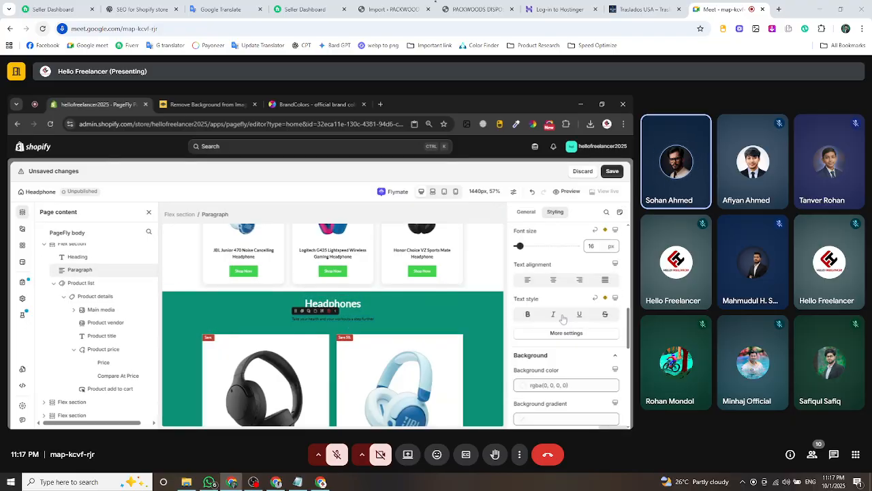
scroll(563, 318, "up", 5)
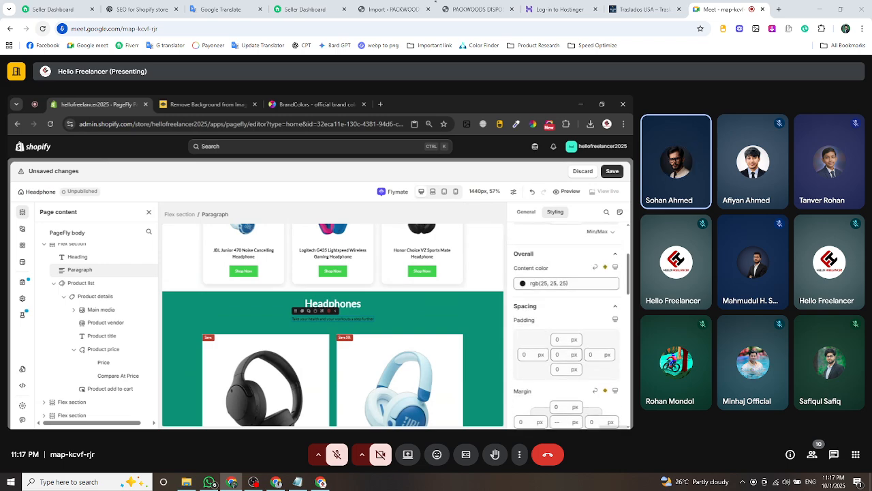
left_click(545, 284)
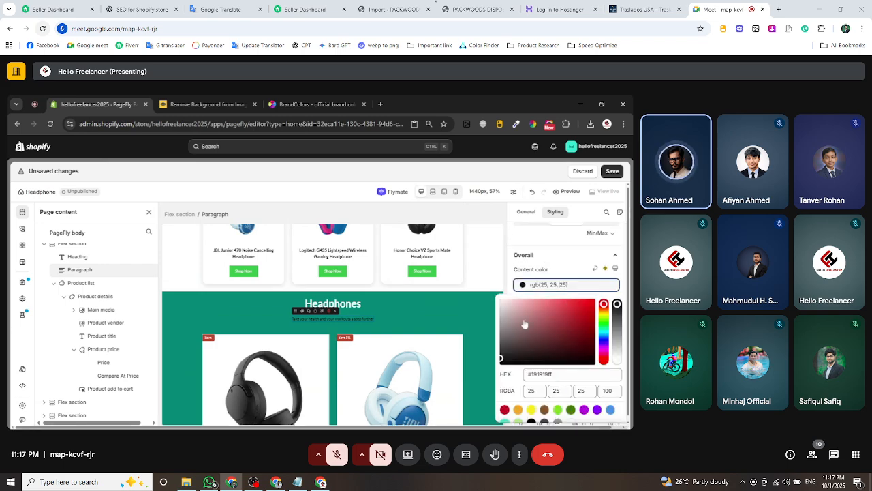
left_click(560, 284)
left_click(560, 284)
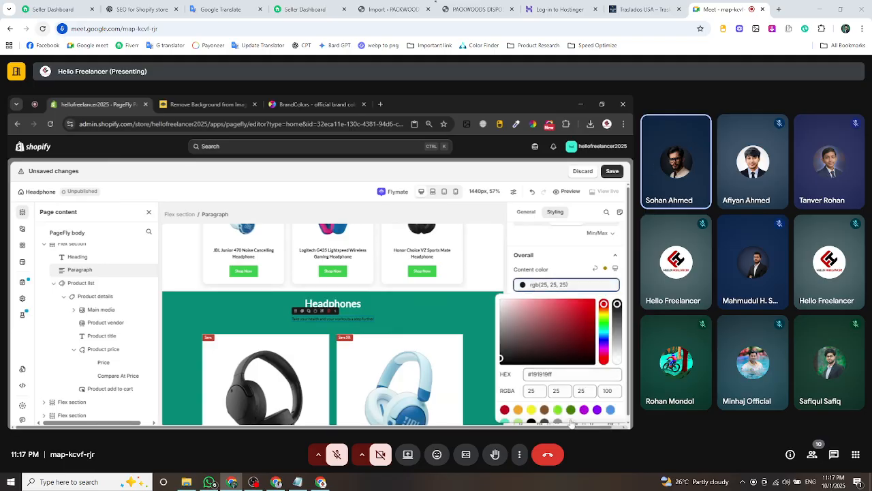
left_click(564, 256)
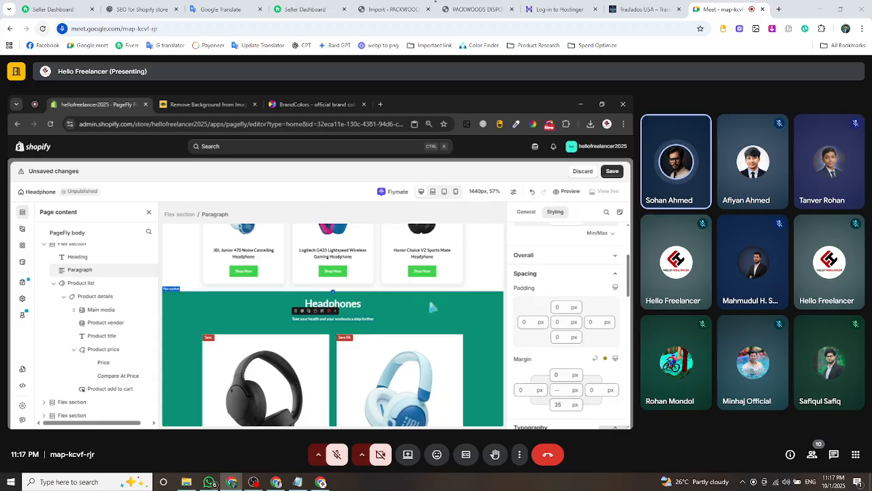
Review the three headphone cards and the Headphones product section on the page.
scroll(432, 307, "down", 2)
scroll(402, 317, "up", 4)
scroll(379, 328, "down", 1)
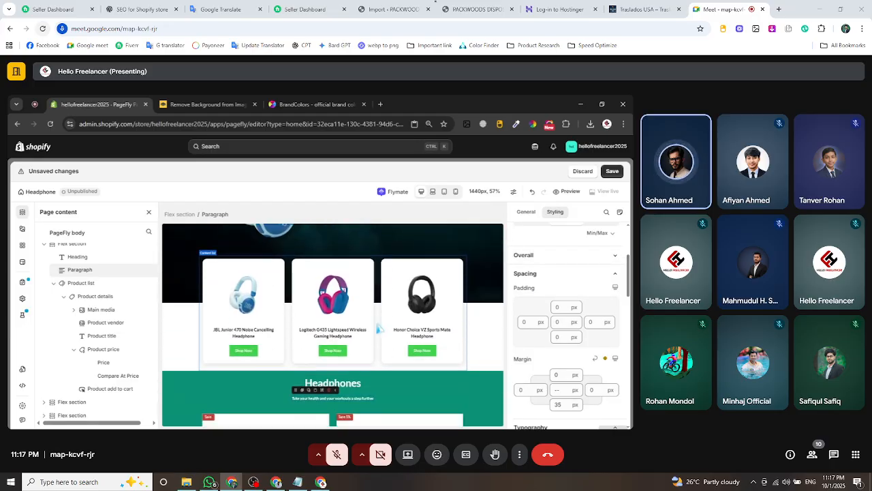
scroll(379, 327, "down", 2)
scroll(380, 328, "up", 4)
scroll(380, 328, "down", 1)
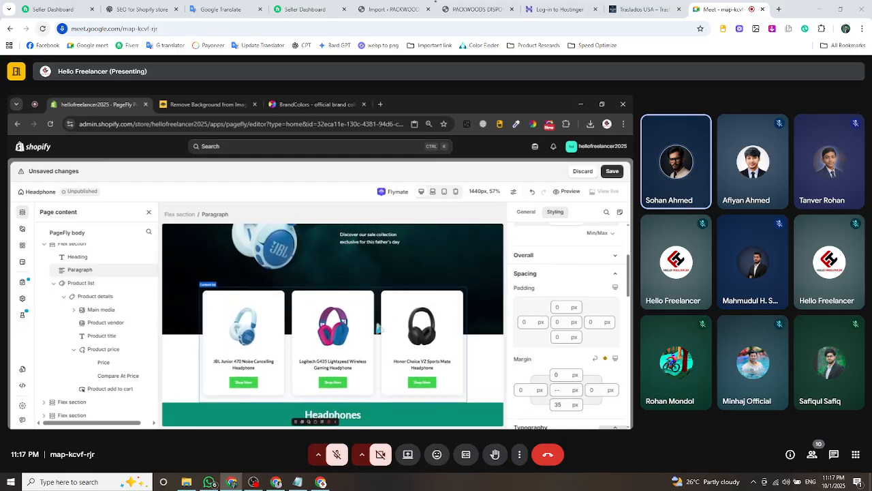
scroll(379, 327, "up", 1)
scroll(361, 334, "down", 4)
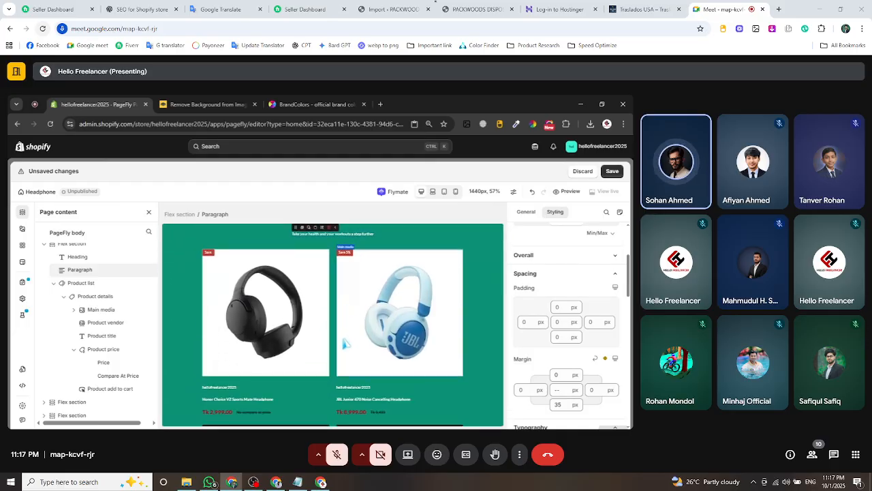
Review the page from the hero banner through the Headphones products to the banner below them.
scroll(346, 344, "down", 4)
scroll(341, 342, "down", 2)
scroll(335, 340, "up", 3)
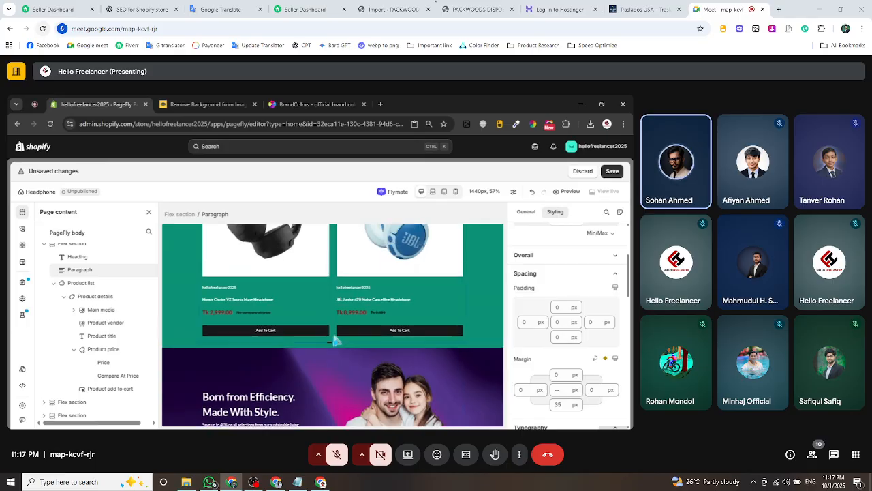
scroll(335, 340, "up", 1)
scroll(324, 351, "up", 4)
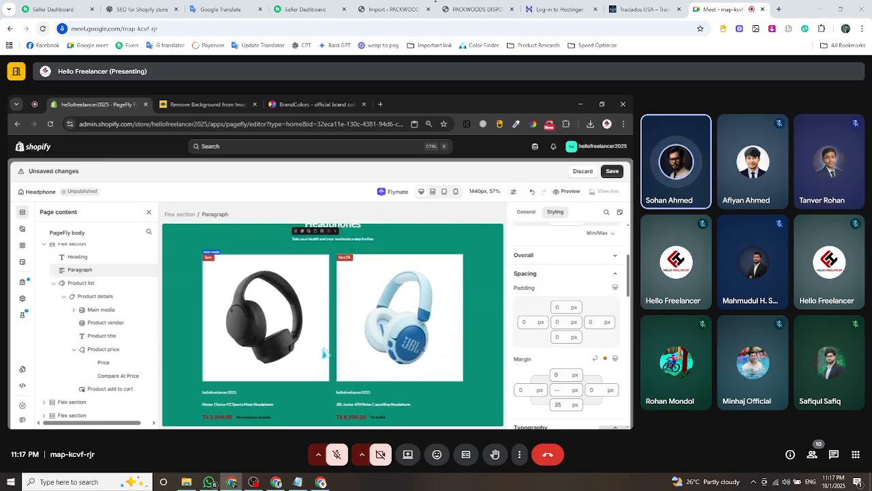
scroll(324, 351, "up", 6)
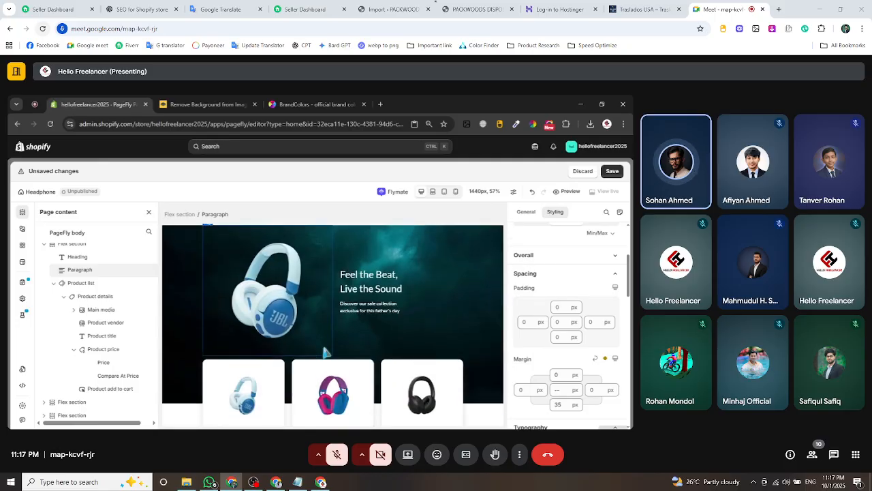
scroll(325, 353, "down", 3)
scroll(325, 353, "down", 6)
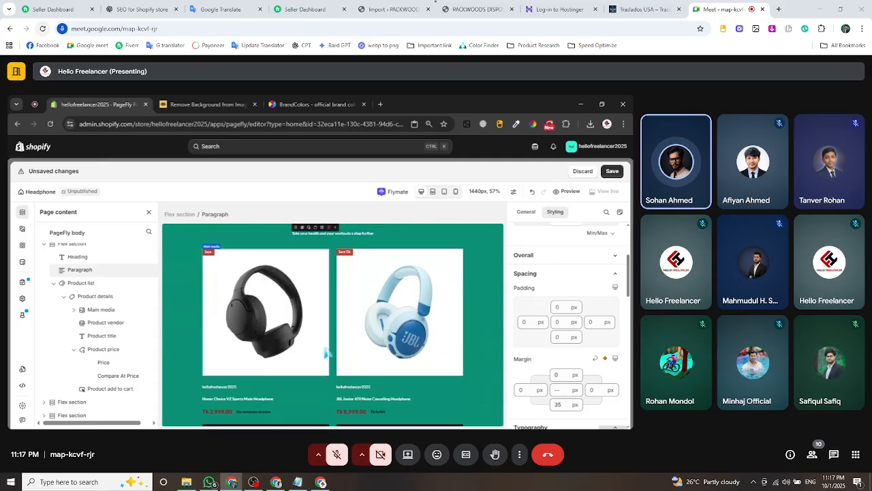
Collapse the Headphones section in the page outline and select the father-and-daughter image in the "Born from Efficiency. Made With Style." banner.
left_click(42, 246)
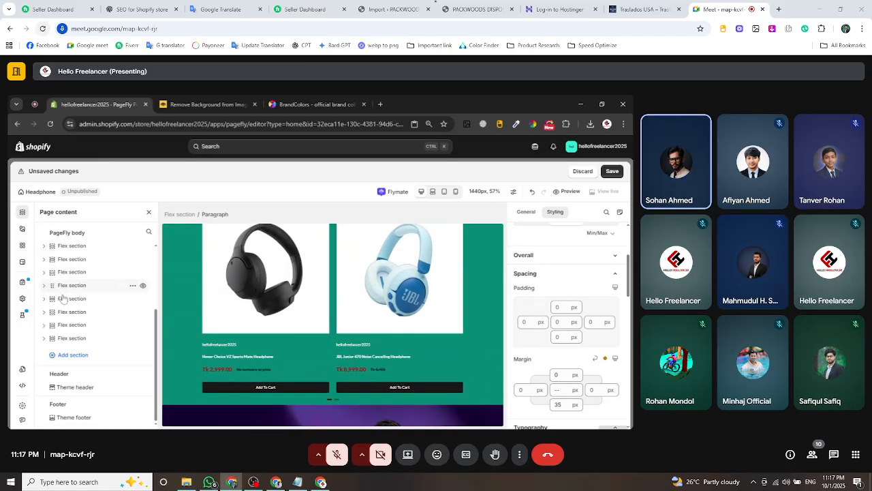
left_click(73, 275)
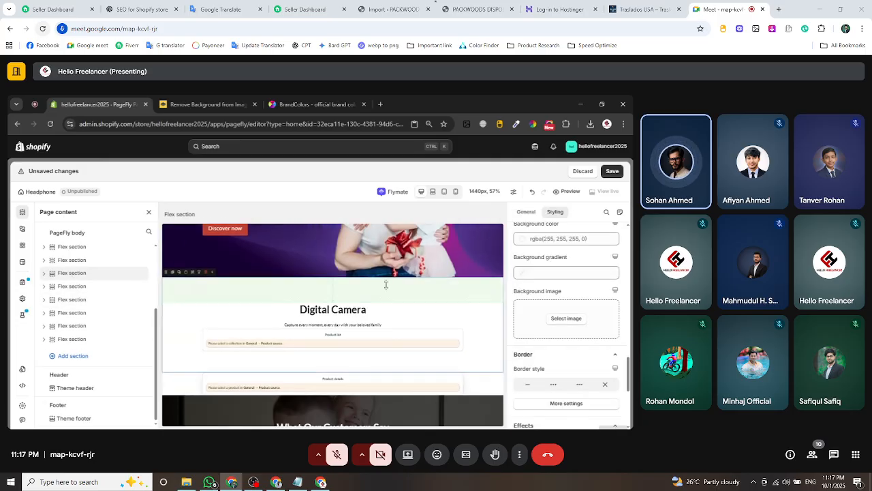
scroll(365, 291, "up", 2)
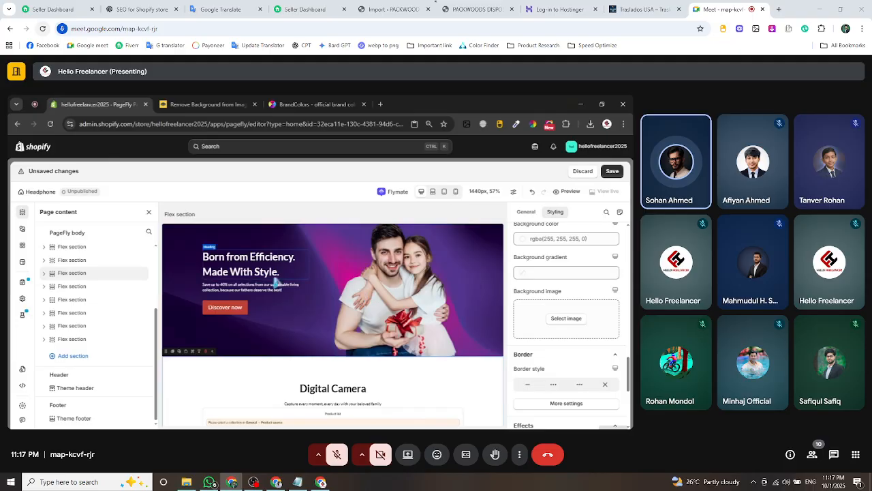
scroll(278, 282, "up", 1)
left_click(236, 284)
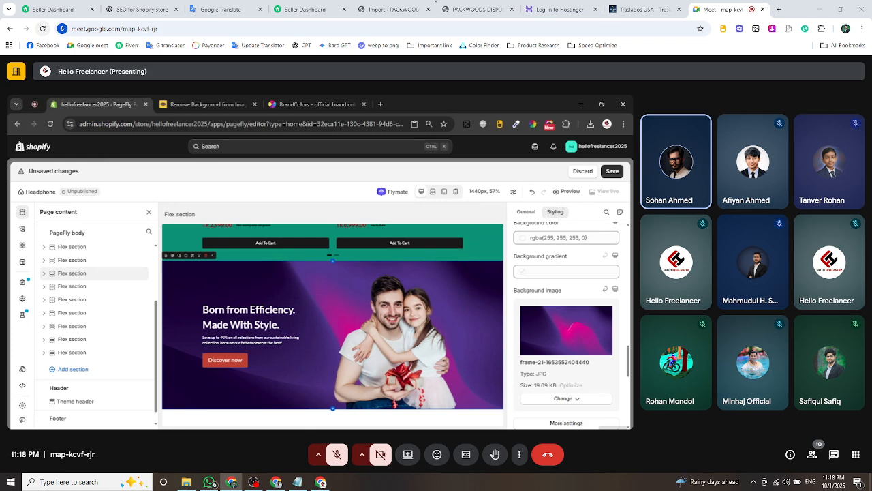
left_click(332, 257)
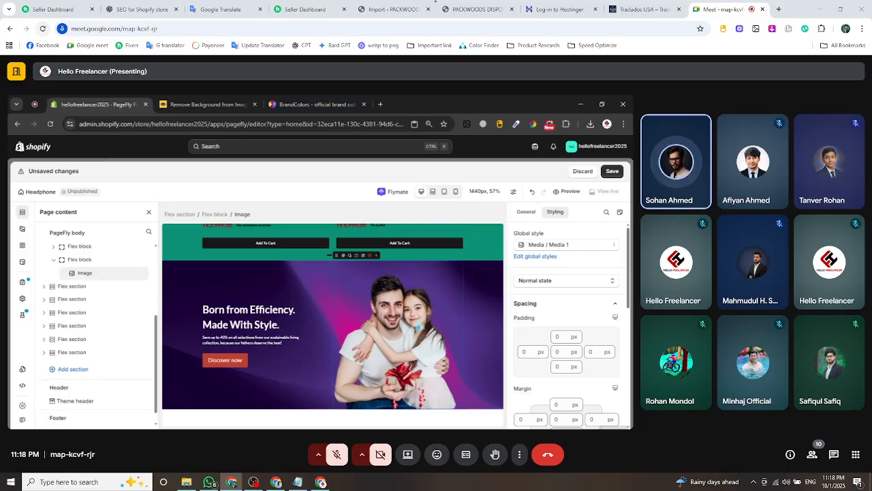
Search Google in a new browser tab for "a women with headphone image".
left_click(382, 104)
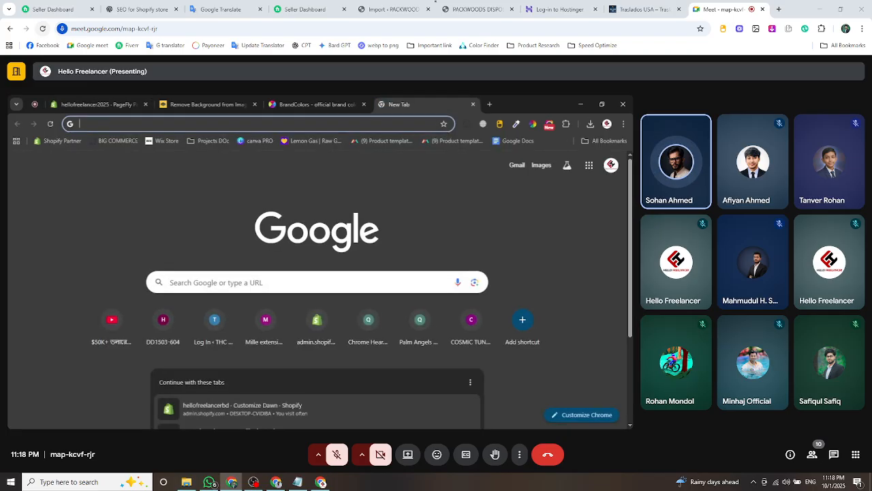
type("a wo")
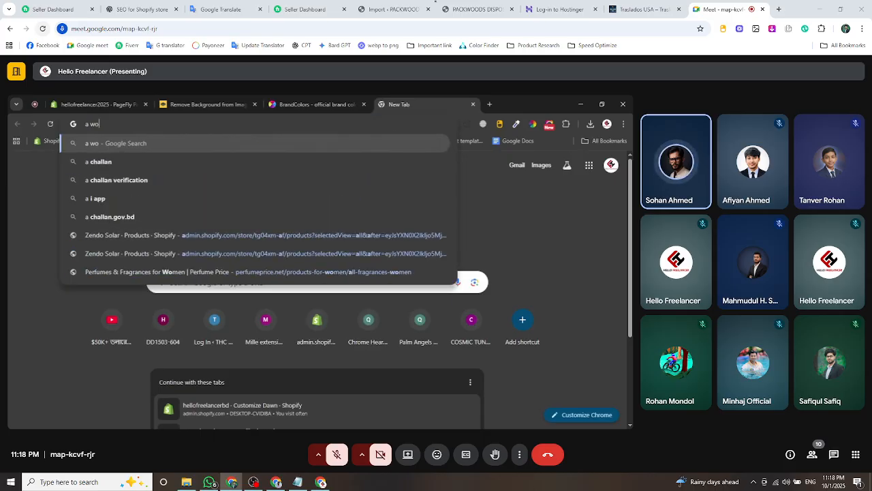
type("men")
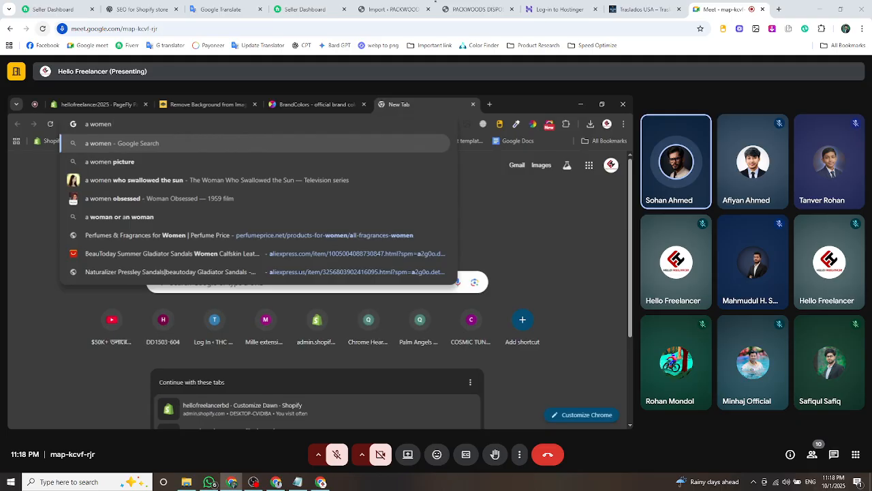
type("wi")
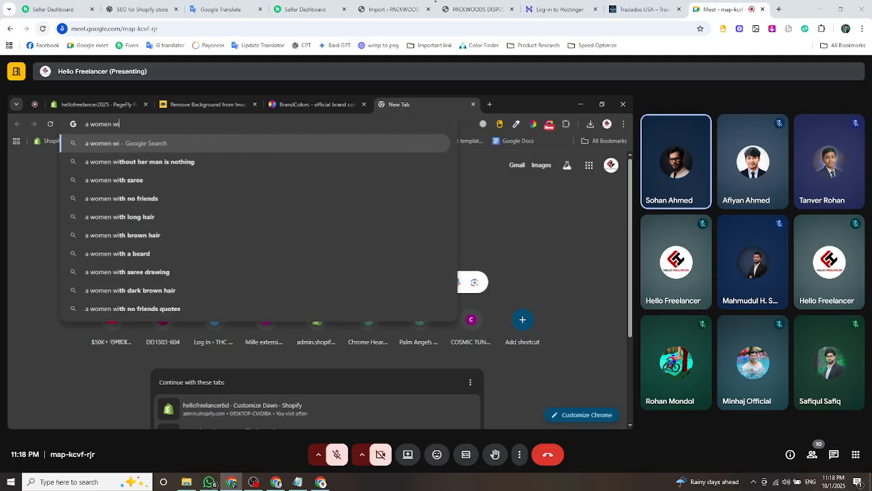
type("th head")
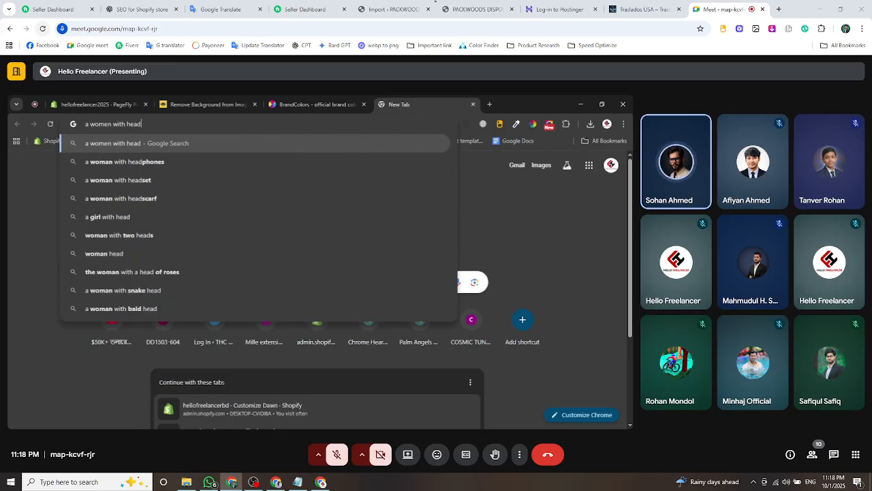
type("phone image")
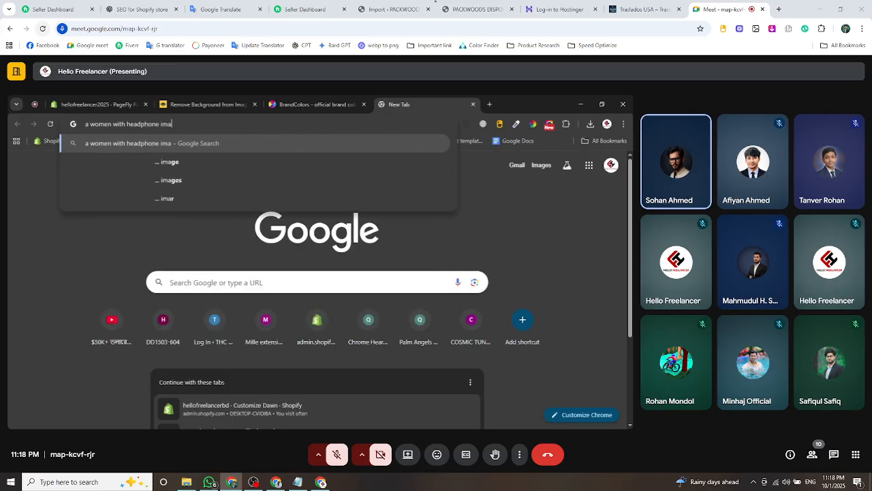
key("Return")
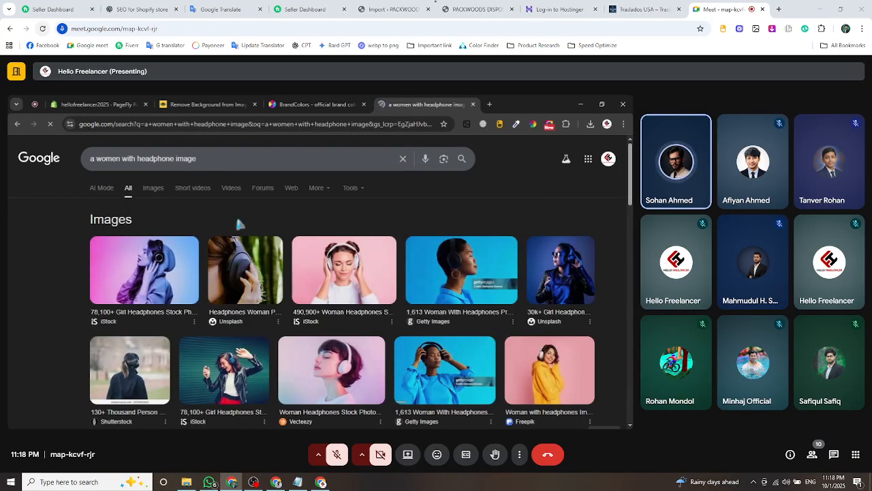
Save the full-size iStock picture of the woman in white headphones on pink, and close the image and search pages.
left_click(356, 271)
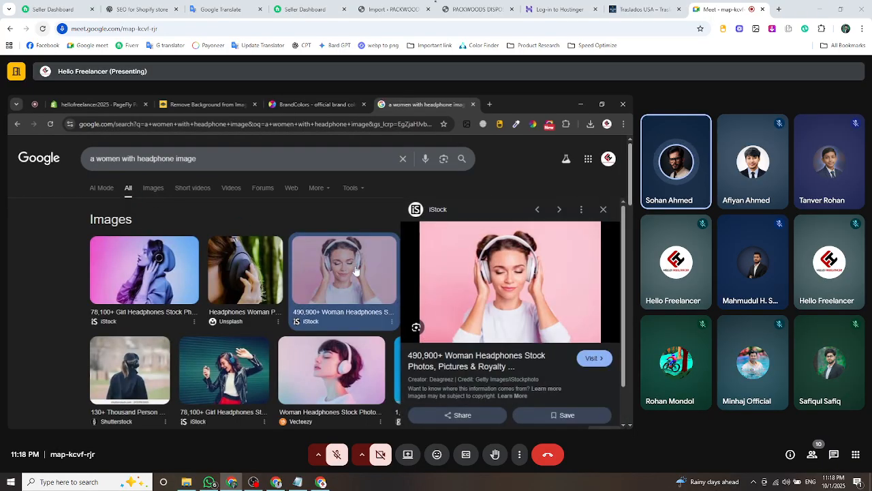
left_click(459, 310)
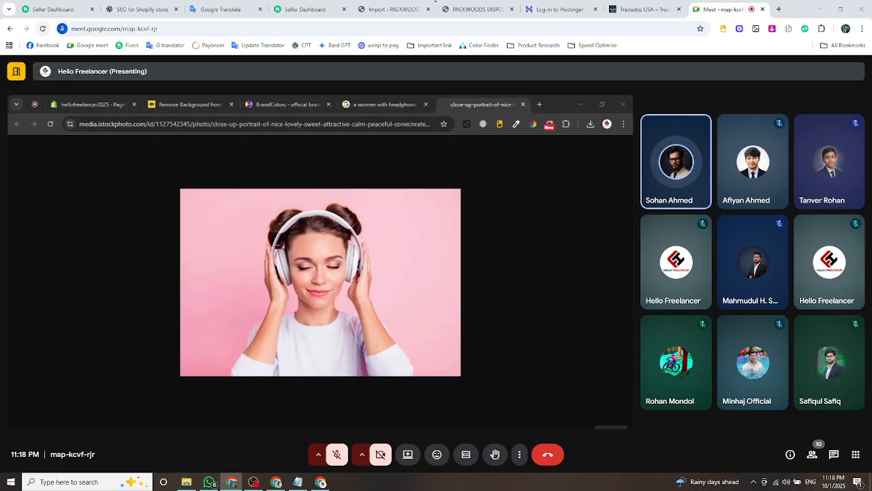
left_click(522, 104)
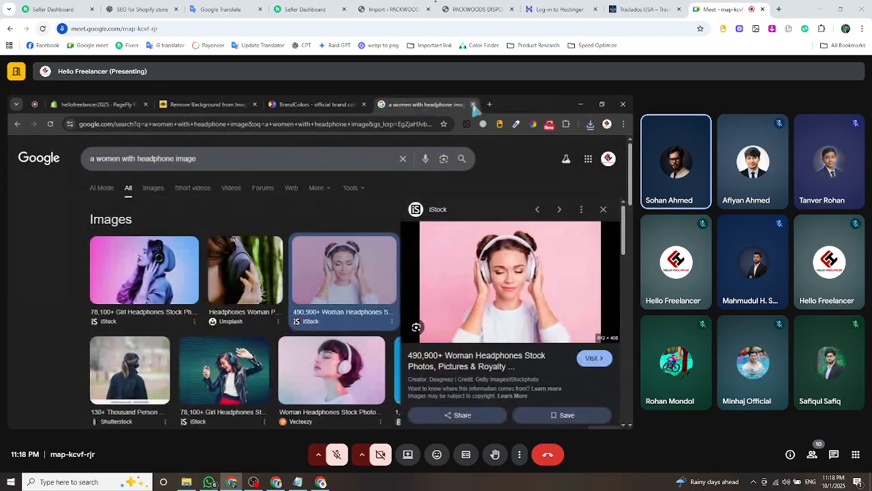
left_click(473, 104)
Switch to remove.bg, remove the background from the saved woman-with-headphones picture, and download the free 612 × 408 preview.
left_click(232, 105)
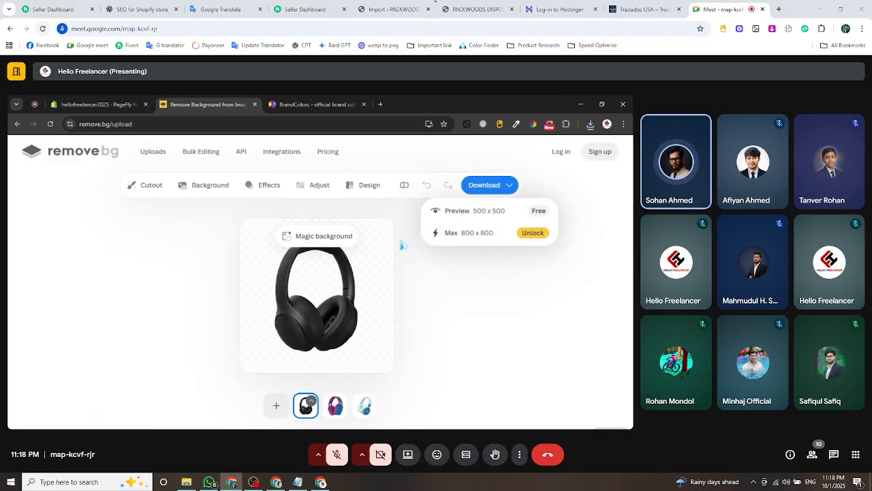
left_click(92, 155)
left_click(96, 105)
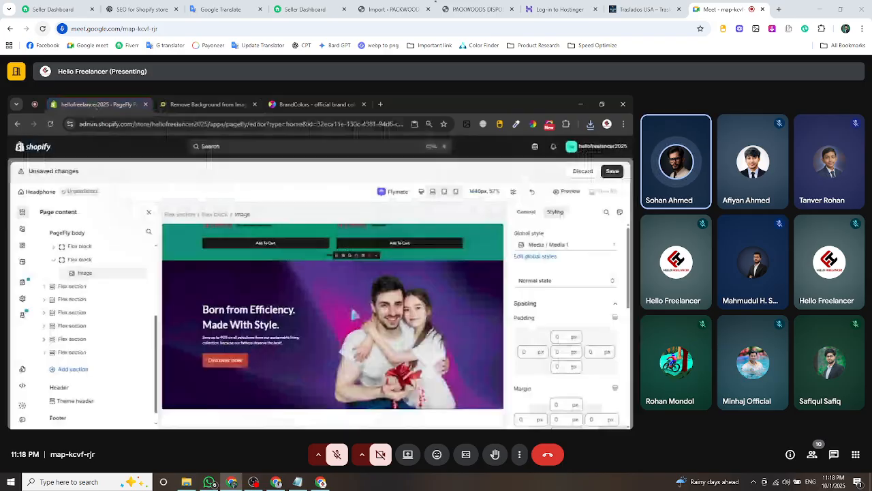
scroll(357, 300, "up", 3)
scroll(357, 300, "down", 2)
scroll(357, 301, "down", 1)
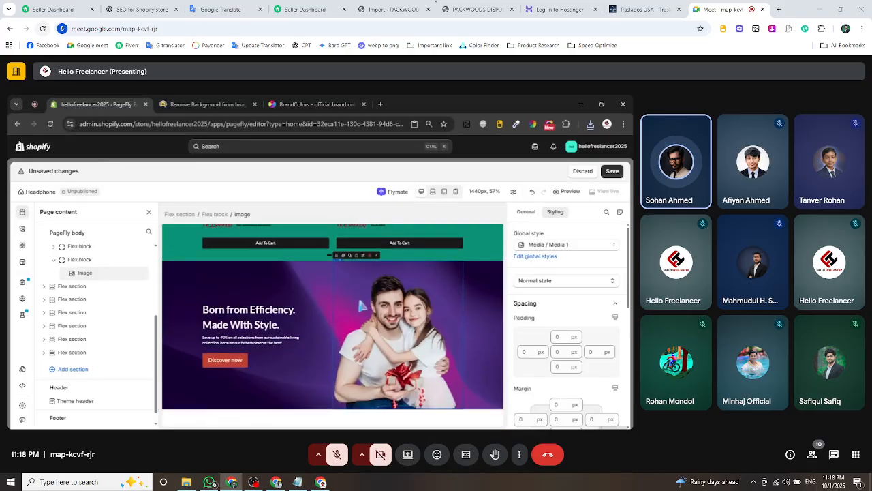
key("ctrl+Tab")
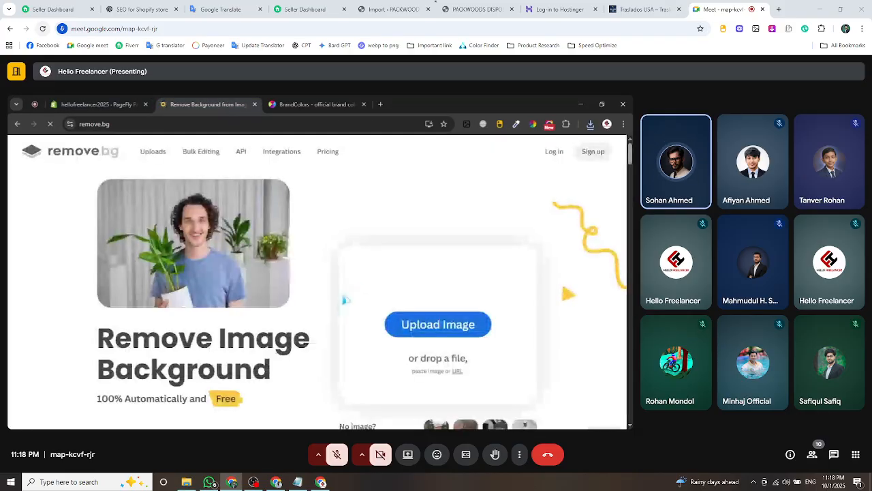
left_click(454, 323)
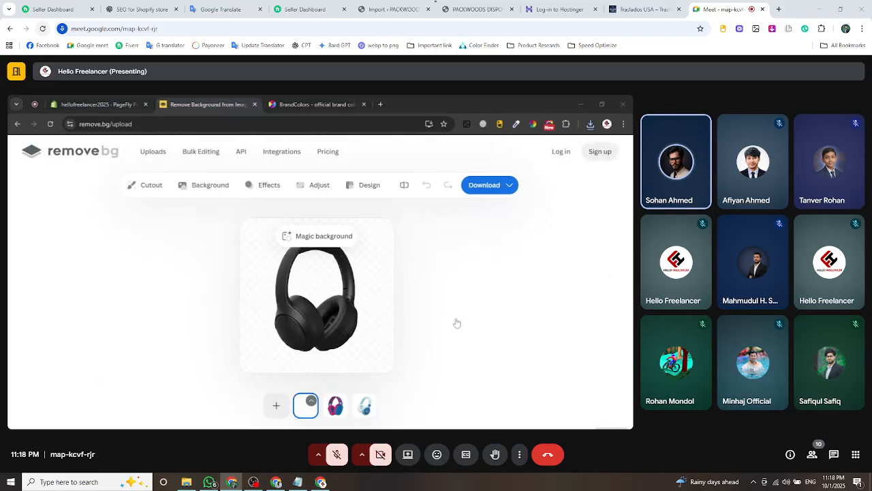
double_click(369, 308)
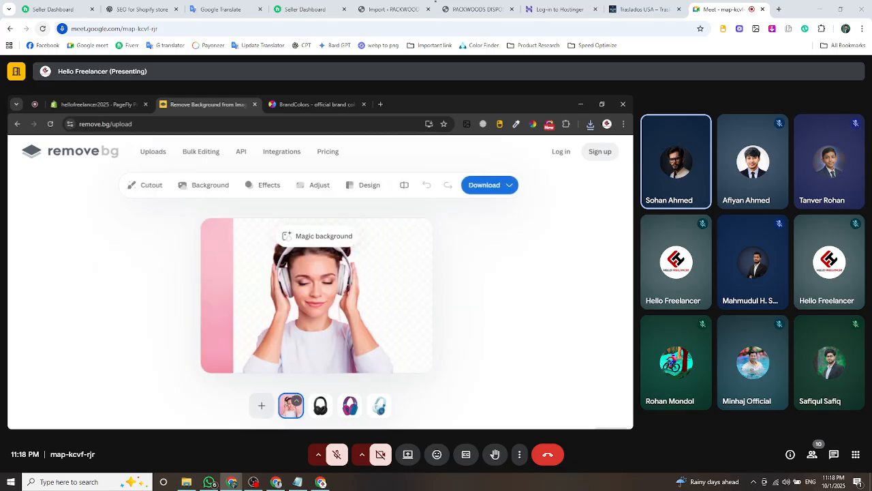
left_click(477, 187)
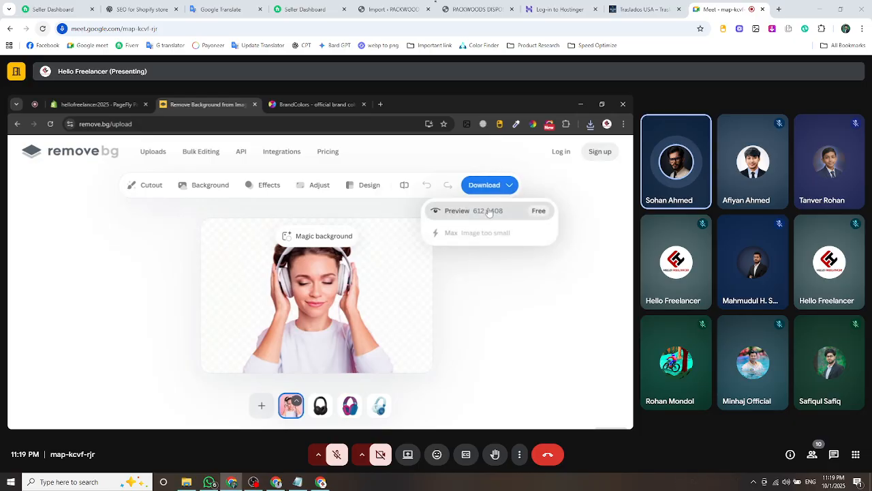
Switch back to PageFly and upload the background-free woman picture to the image library for the selected banner image.
left_click(89, 105)
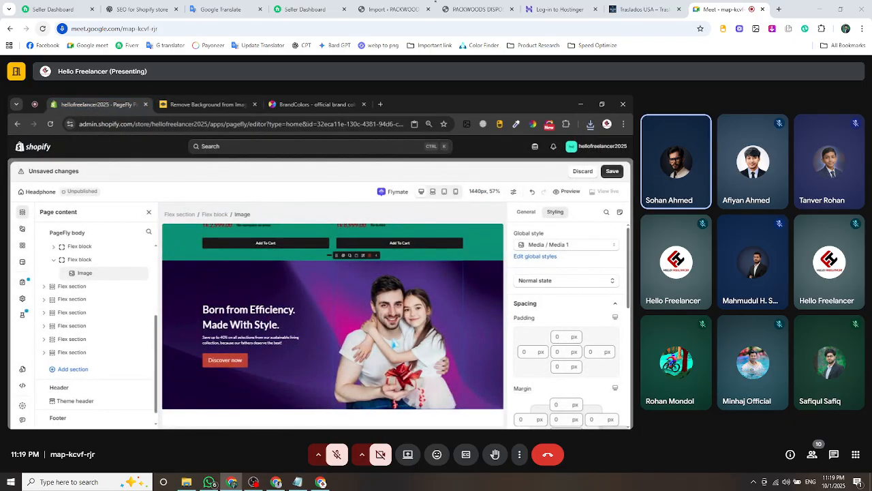
left_click(523, 212)
left_click(578, 353)
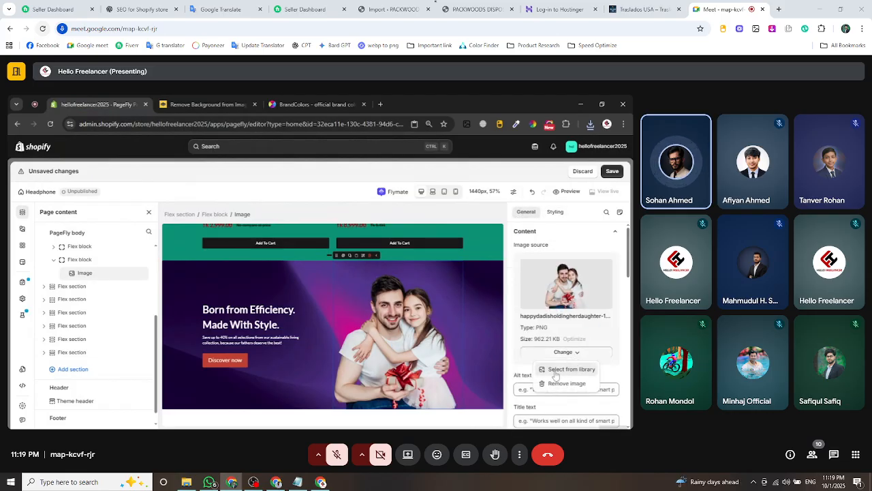
left_click(554, 369)
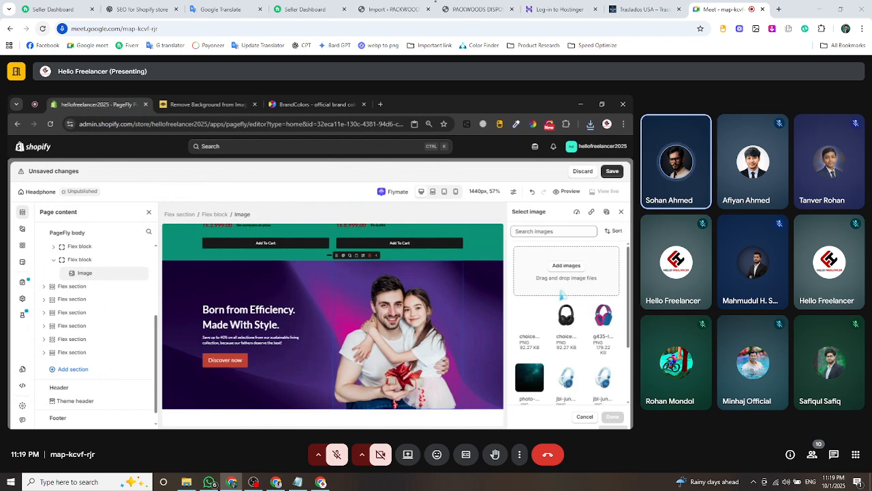
left_click(562, 271)
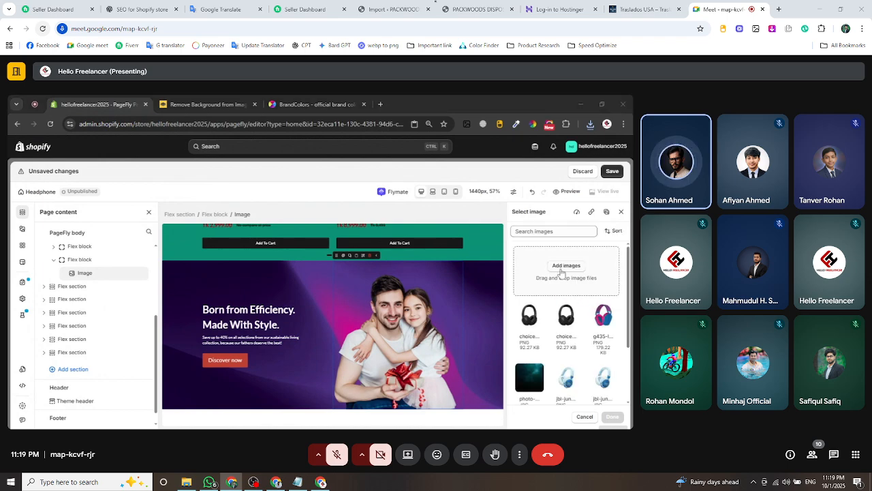
key("Return")
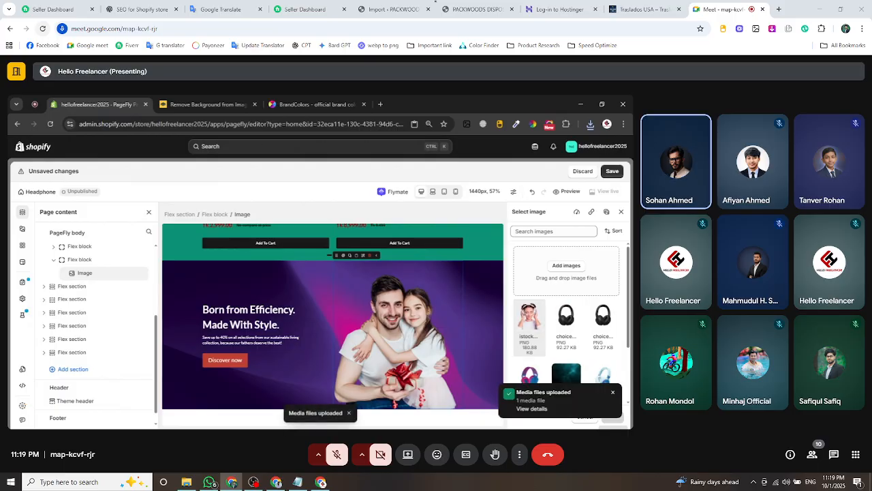
Replace the banner's father-and-daughter image with the uploaded iStock picture of the woman wearing headphones.
left_click(535, 319)
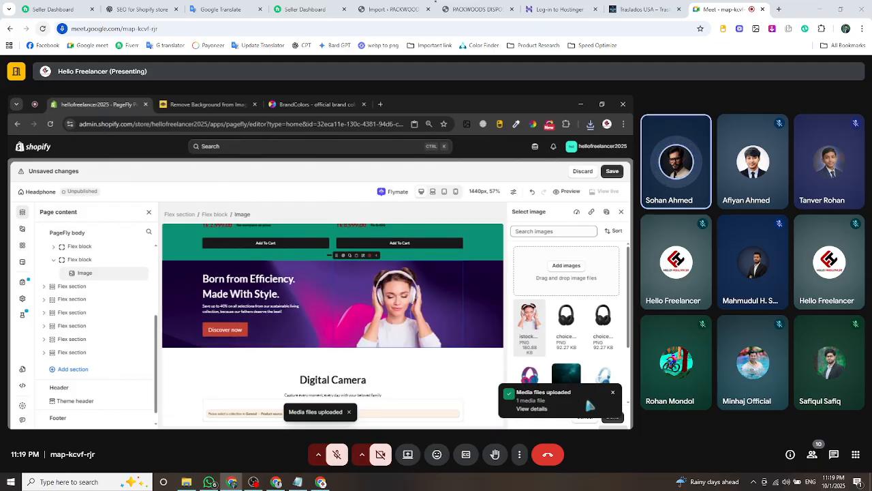
left_click(613, 391)
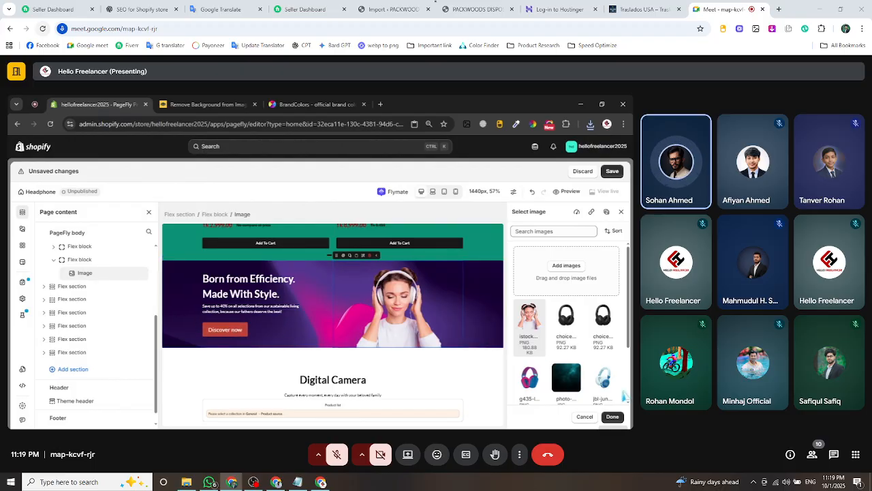
left_click(612, 416)
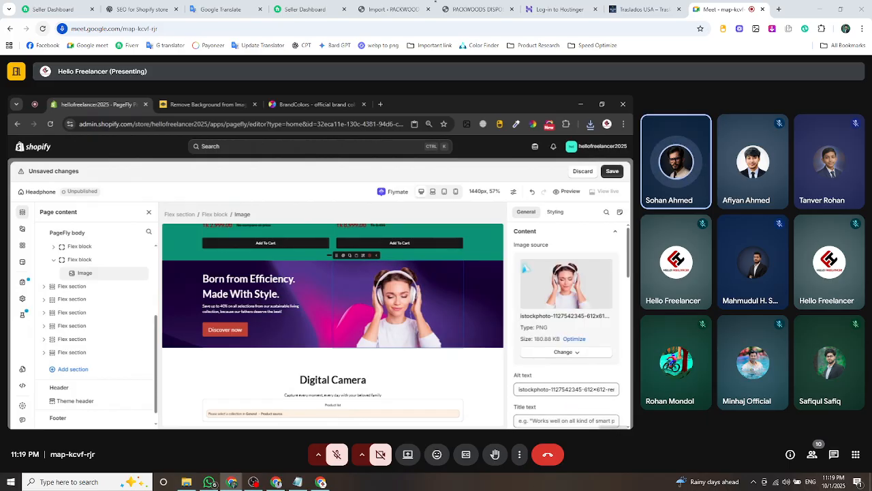
scroll(287, 296, "up", 5)
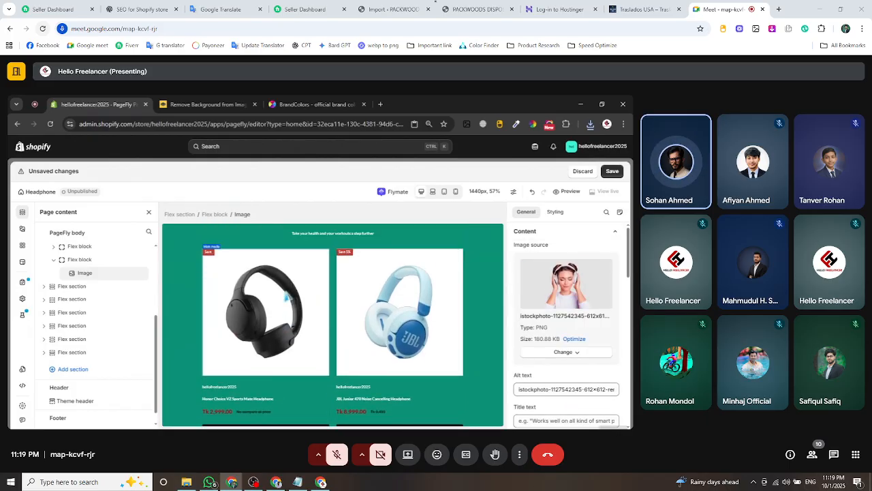
Copy the green background color code of the Shop Now button on the JBL Junior 470 product card.
scroll(288, 296, "up", 2)
left_click(244, 315)
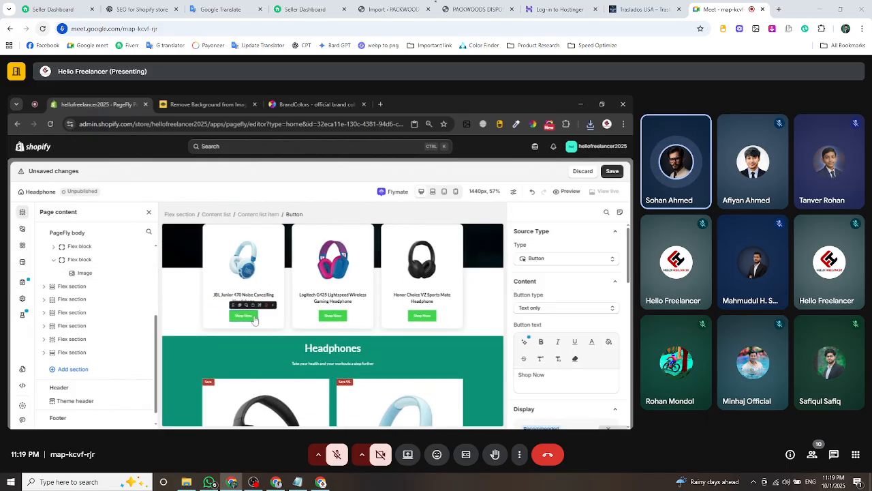
scroll(586, 302, "down", 5)
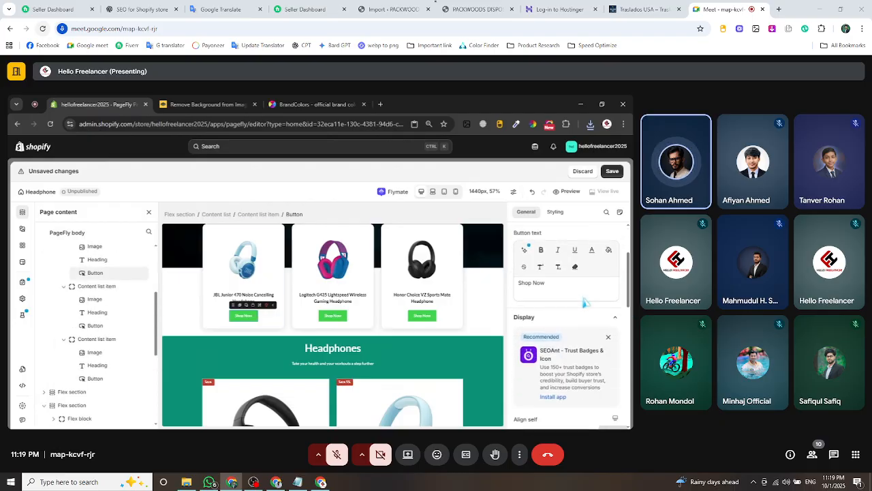
scroll(586, 302, "up", 2)
left_click(556, 212)
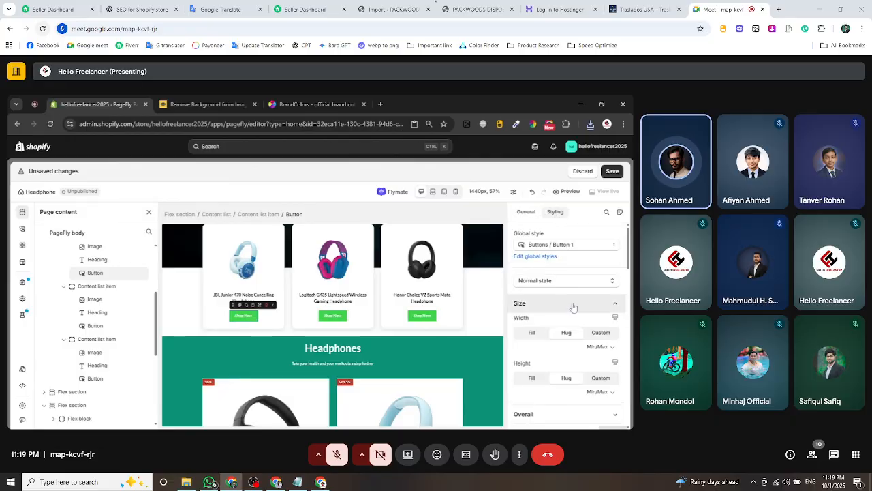
scroll(575, 307, "down", 6)
scroll(577, 316, "down", 3)
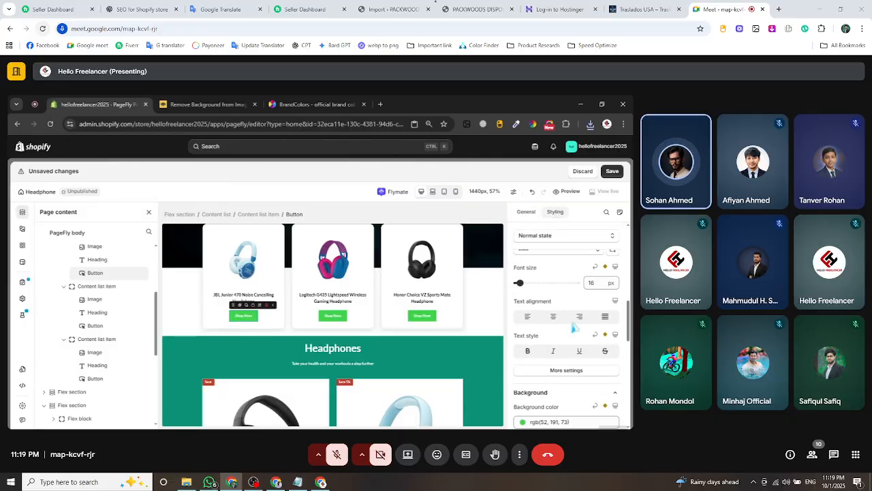
left_click(522, 329)
key("ctrl+c")
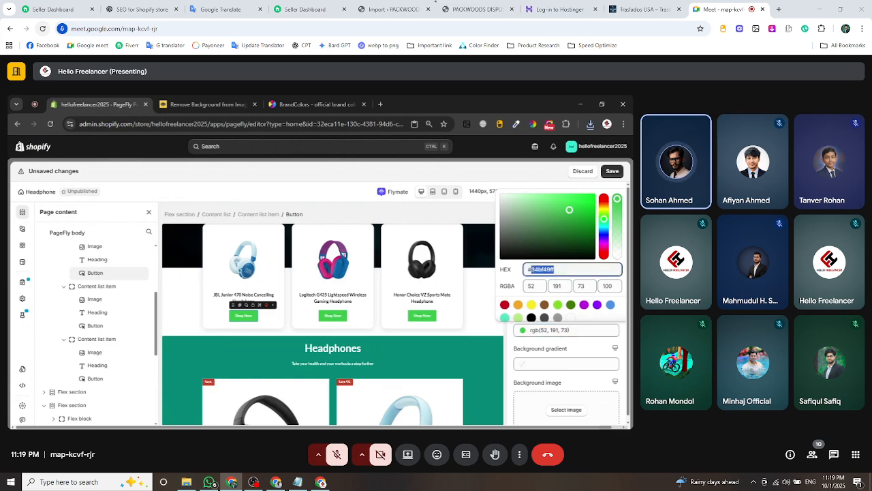
Set the background color of the Discover now button in the woman-with-headphones banner to the copied green #34bf49ff.
scroll(306, 335, "down", 5)
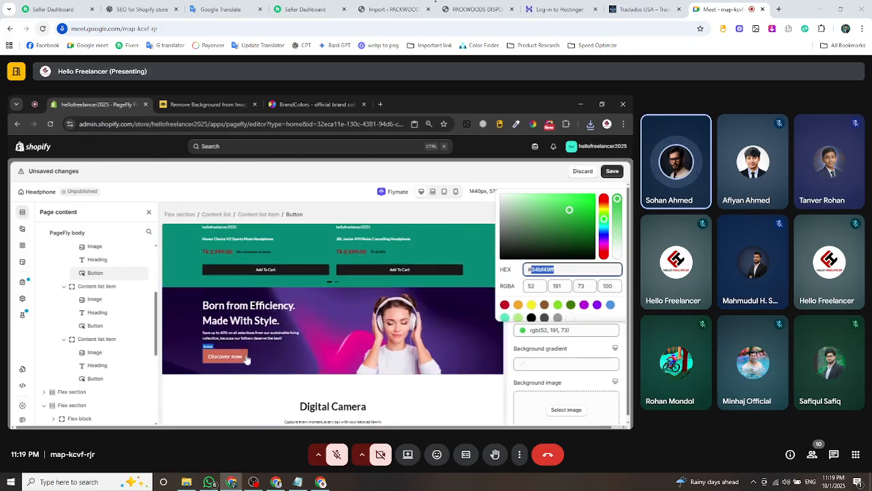
left_click(247, 356)
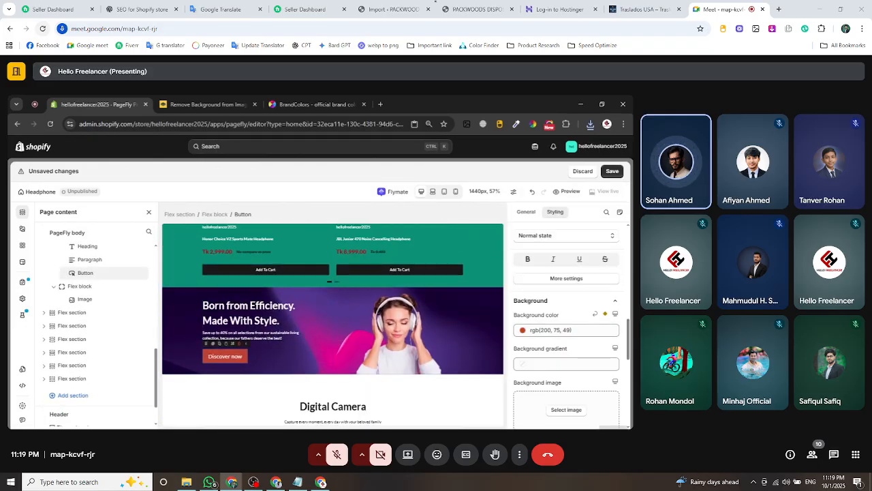
left_click(566, 330)
left_click(572, 269)
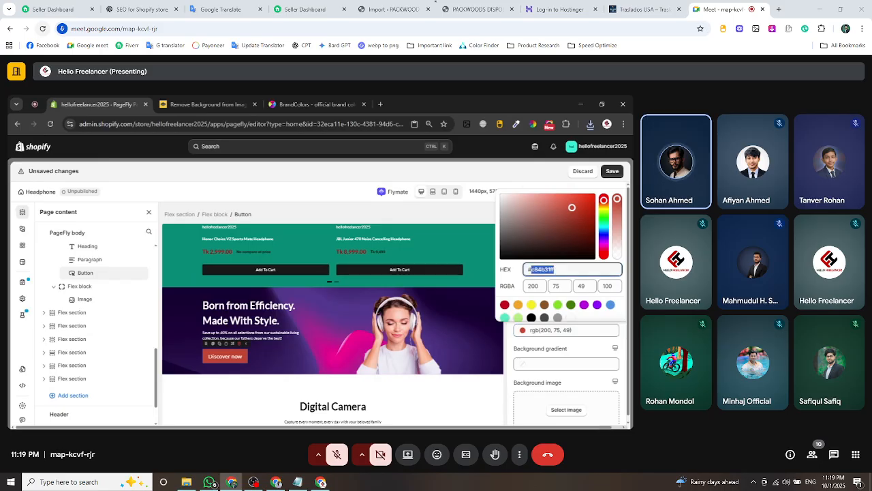
key("ctrl+v")
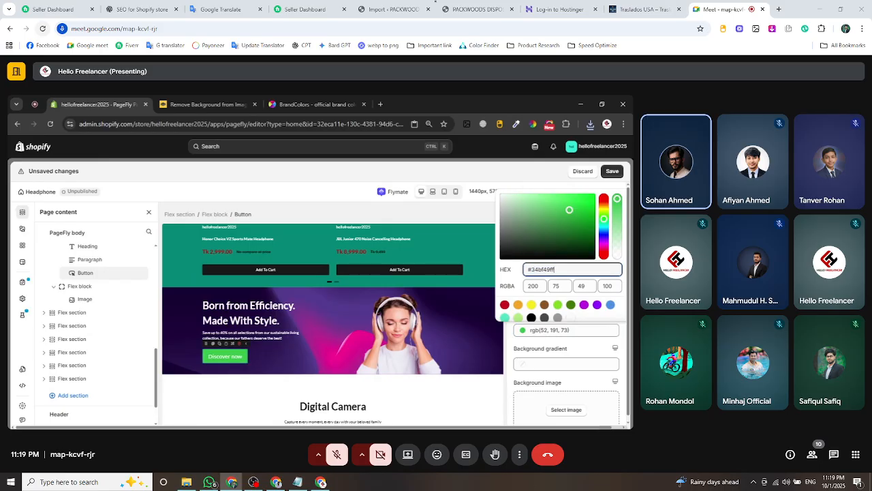
left_click(508, 364)
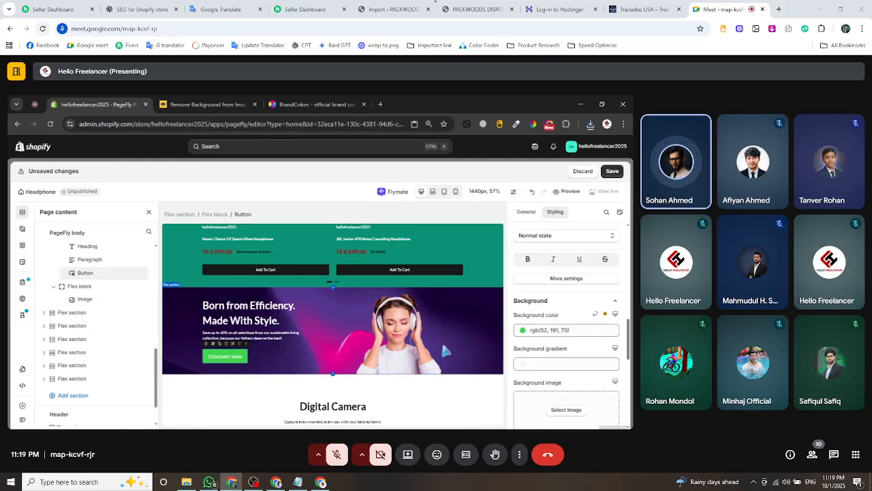
Review the page from the hero banner through the product sections to the recolored Discover now button.
scroll(445, 341, "up", 5)
scroll(446, 340, "up", 3)
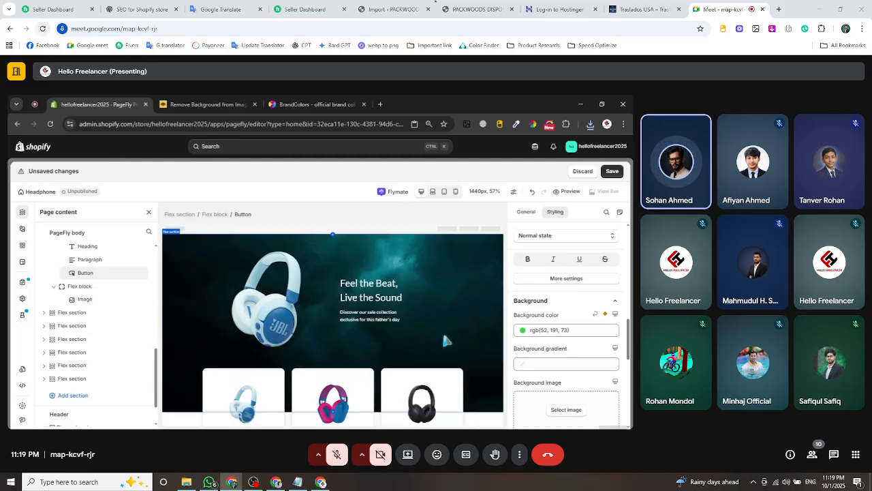
scroll(439, 320, "down", 2)
scroll(437, 316, "down", 1)
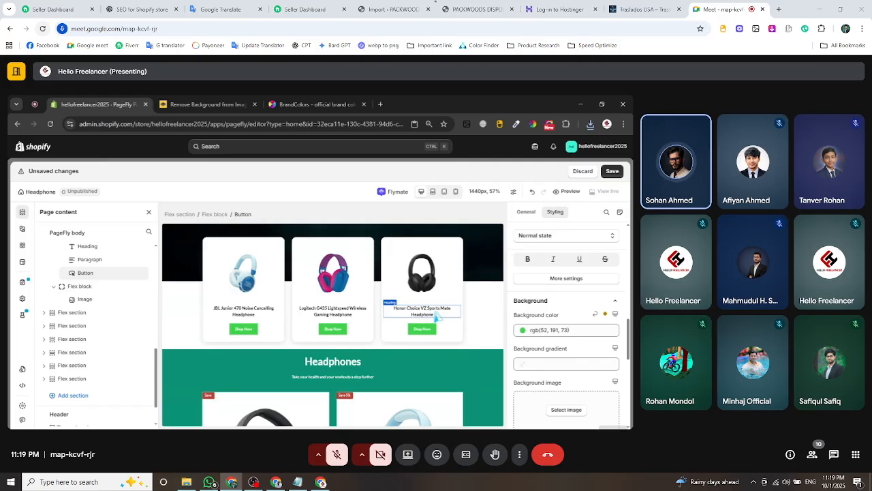
scroll(437, 316, "down", 5)
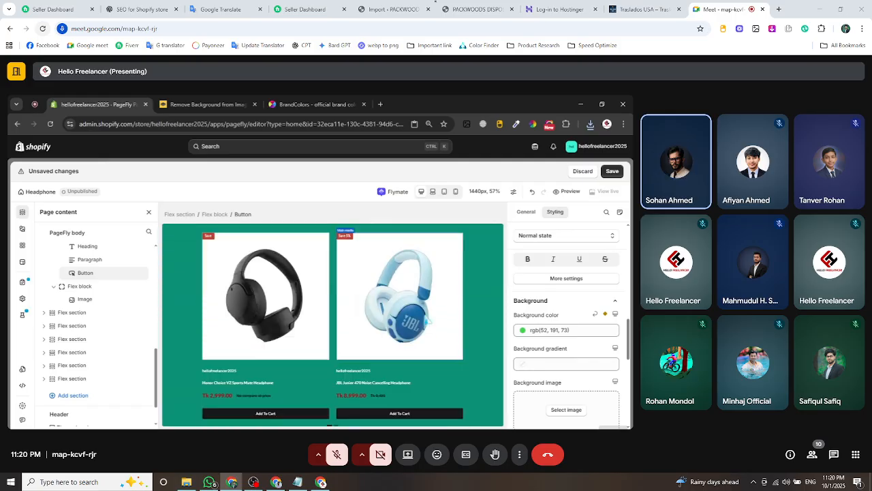
scroll(427, 320, "down", 2)
scroll(428, 320, "up", 4)
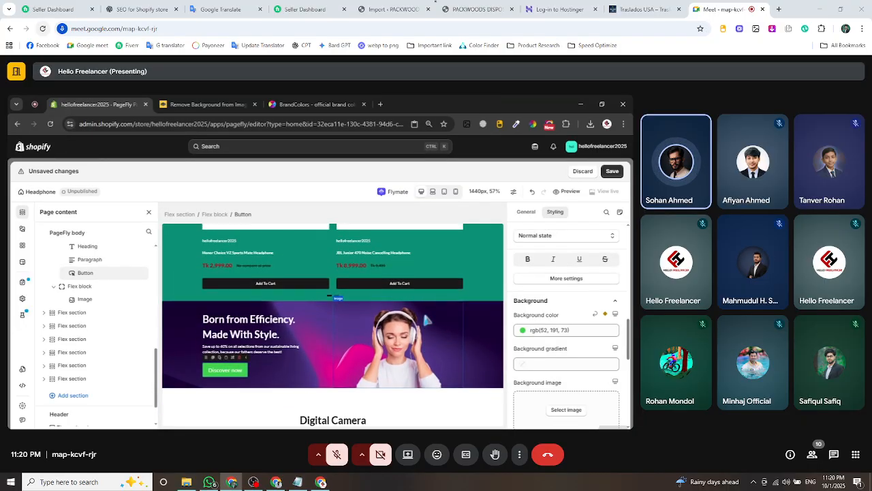
scroll(428, 319, "down", 3)
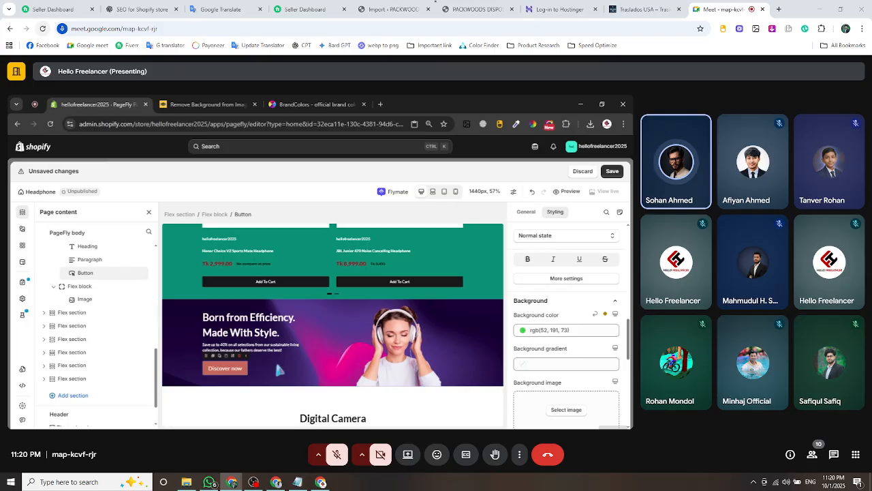
scroll(278, 369, "up", 5)
scroll(348, 359, "down", 2)
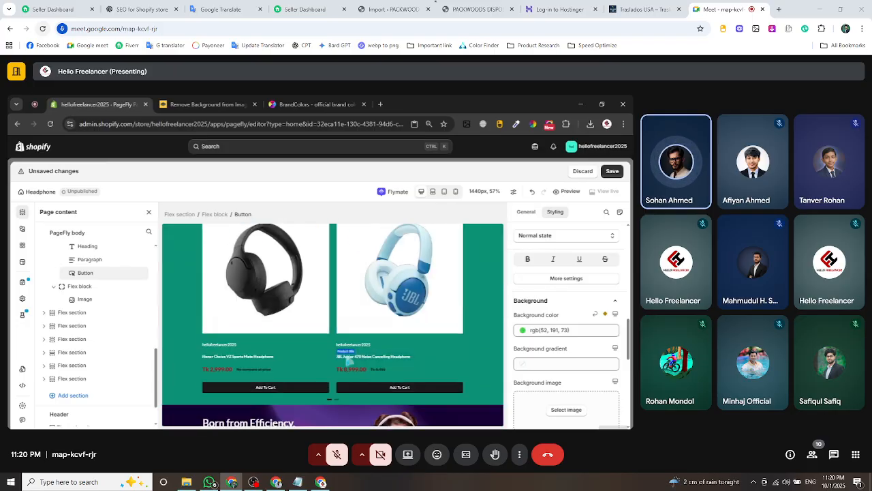
scroll(349, 359, "down", 2)
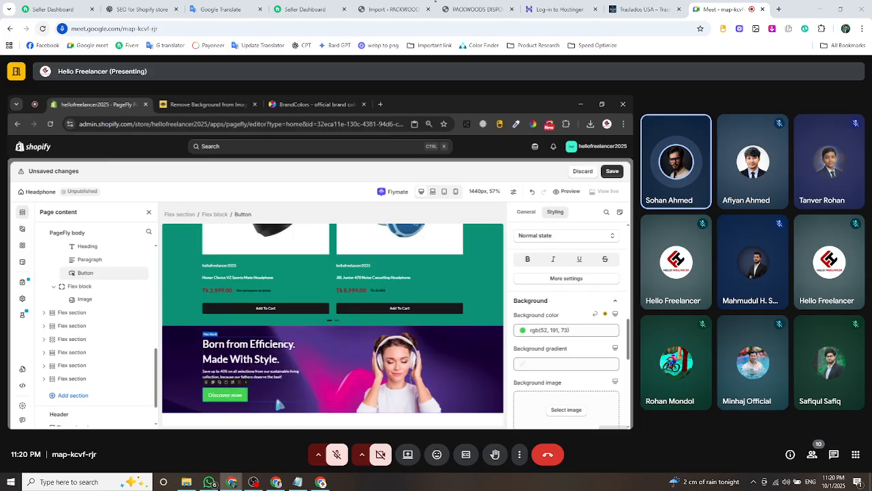
scroll(280, 405, "down", 3)
scroll(306, 343, "up", 8)
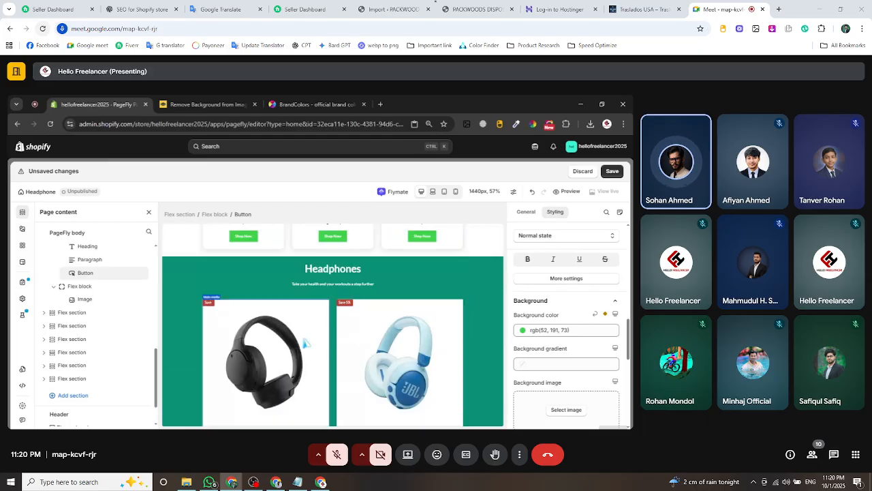
scroll(306, 342, "up", 3)
scroll(252, 335, "down", 8)
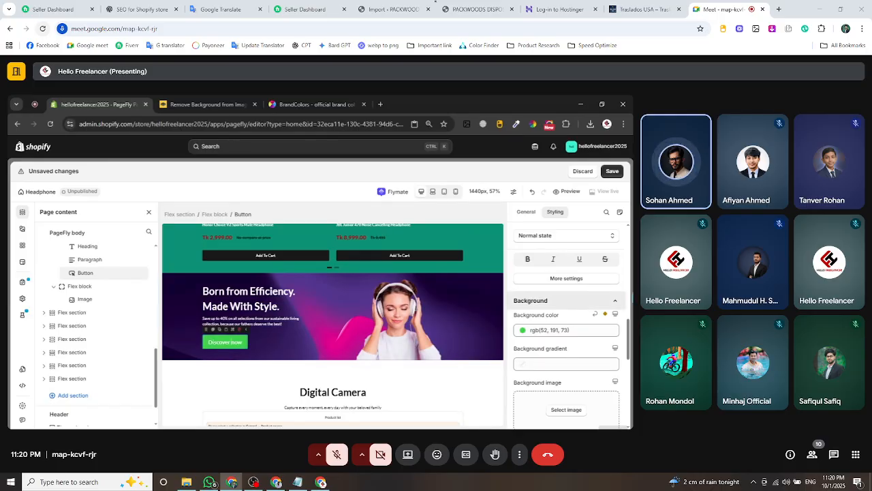
Inspect the Discover now button's mouse-over state settings and the available global button styles.
scroll(566, 327, "down", 4)
scroll(556, 289, "up", 5)
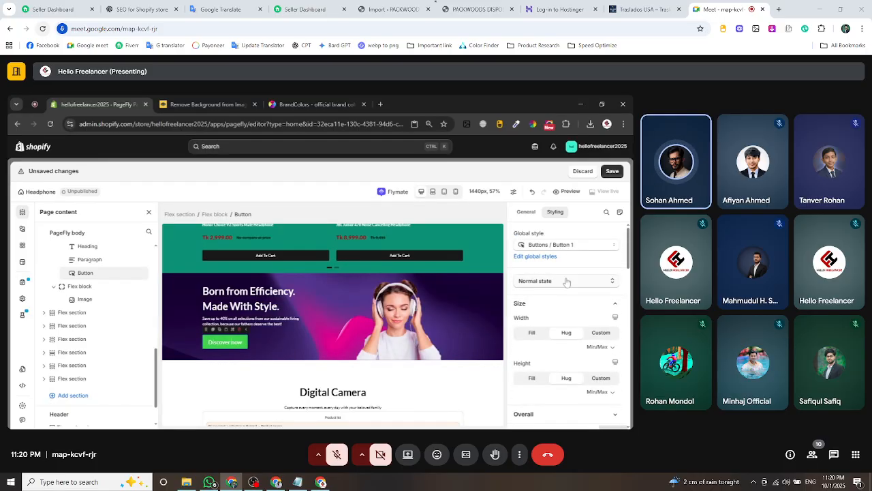
left_click(556, 285)
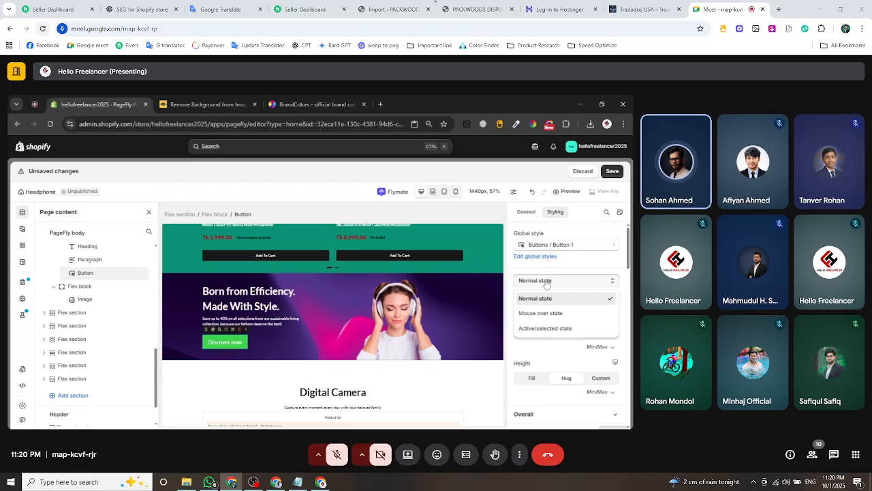
left_click(546, 282)
left_click(546, 282)
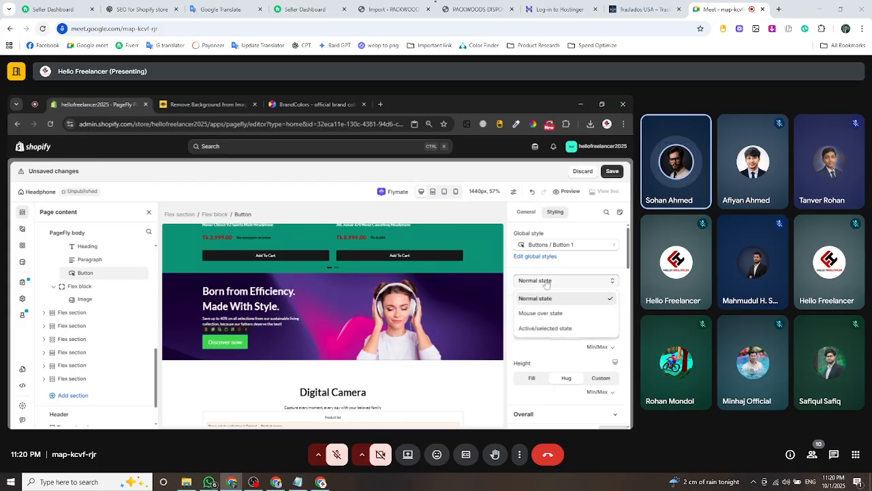
left_click(548, 318)
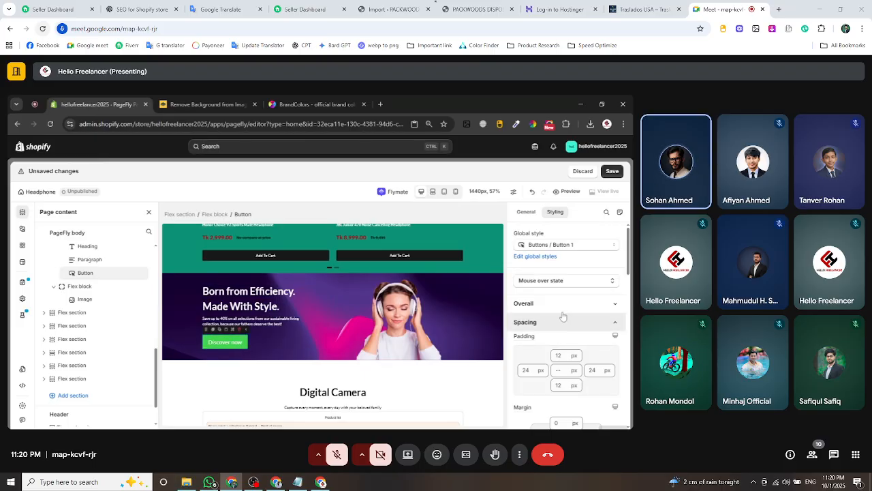
left_click(558, 280)
left_click(552, 300)
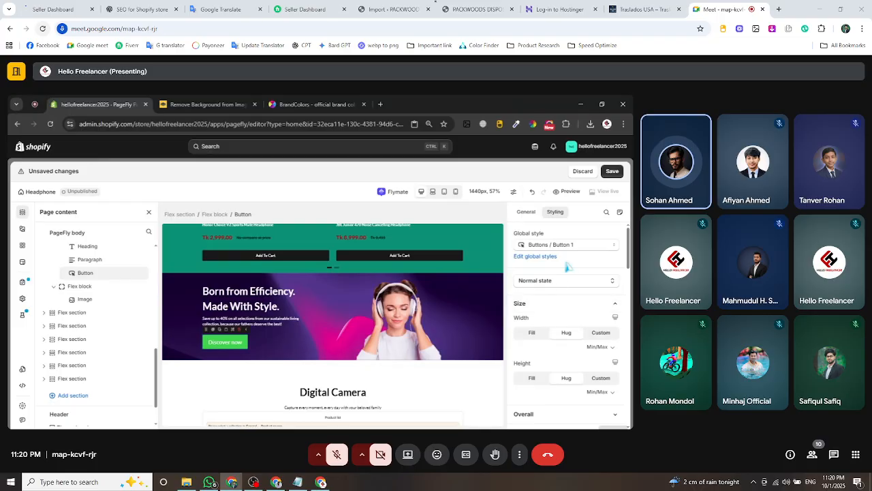
left_click(571, 247)
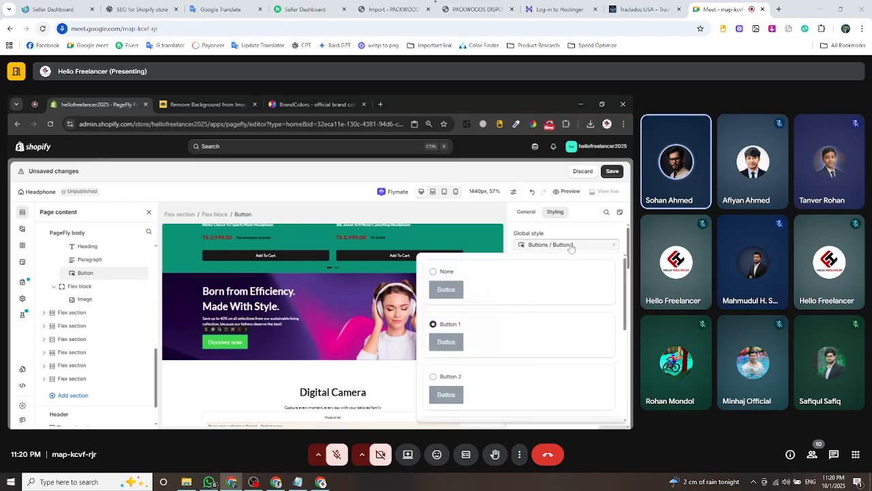
left_click(571, 247)
Enable a shadow on the Discover now button in its normal state.
scroll(571, 272, "down", 5)
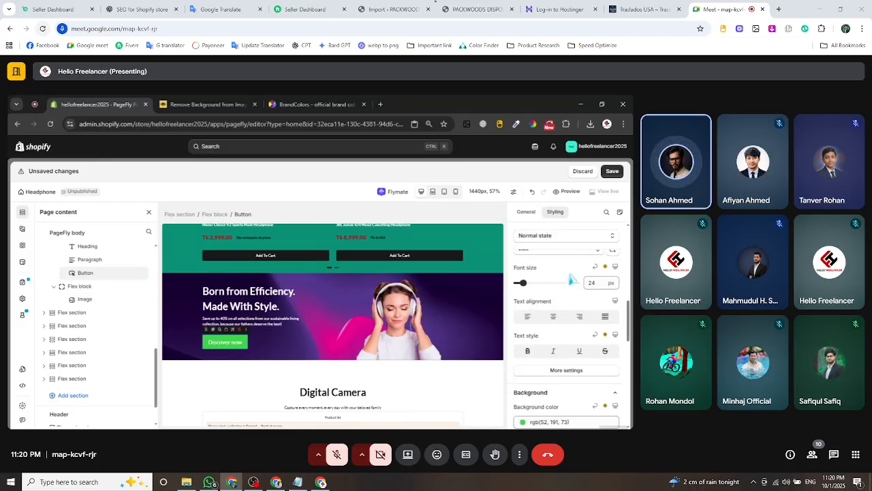
scroll(570, 280, "down", 5)
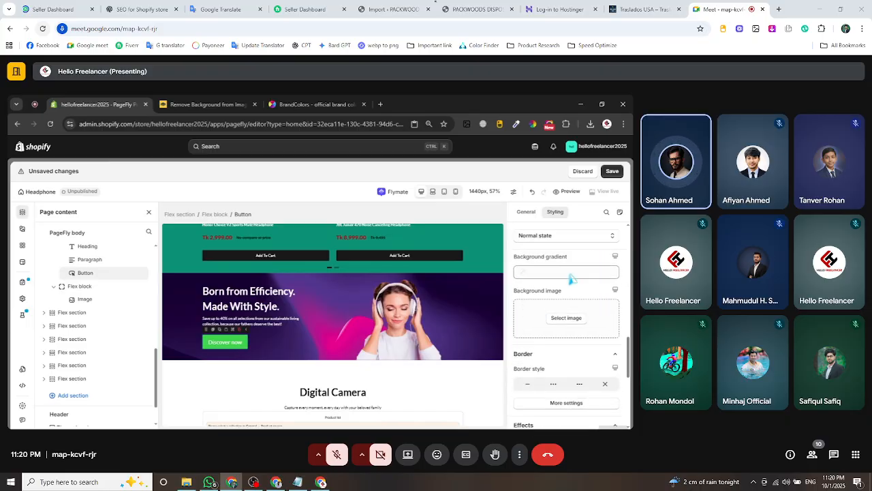
scroll(573, 283, "down", 5)
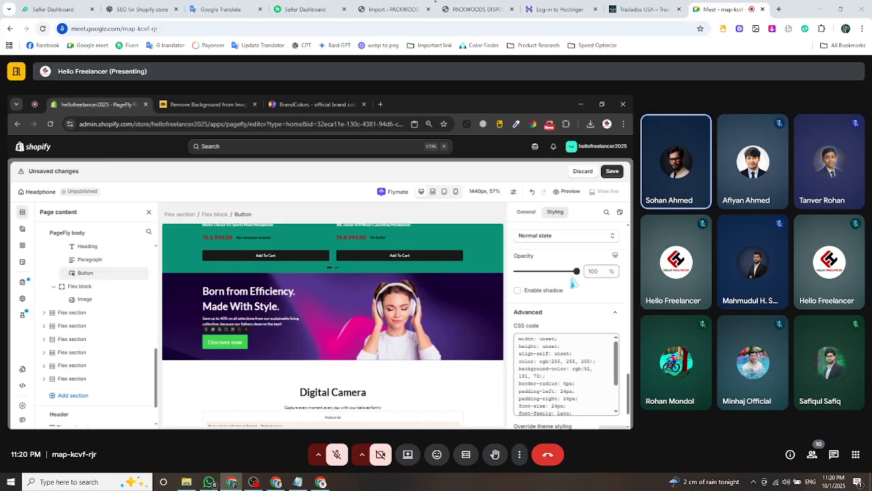
scroll(572, 286, "up", 1)
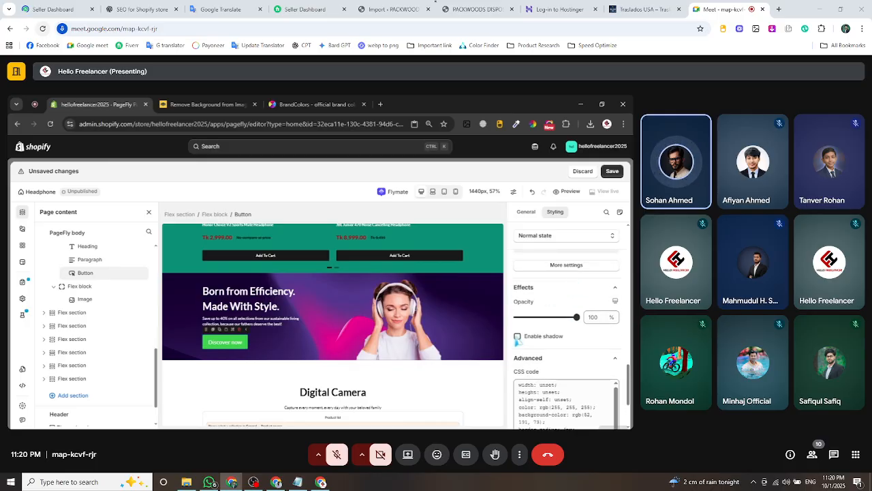
left_click(517, 335)
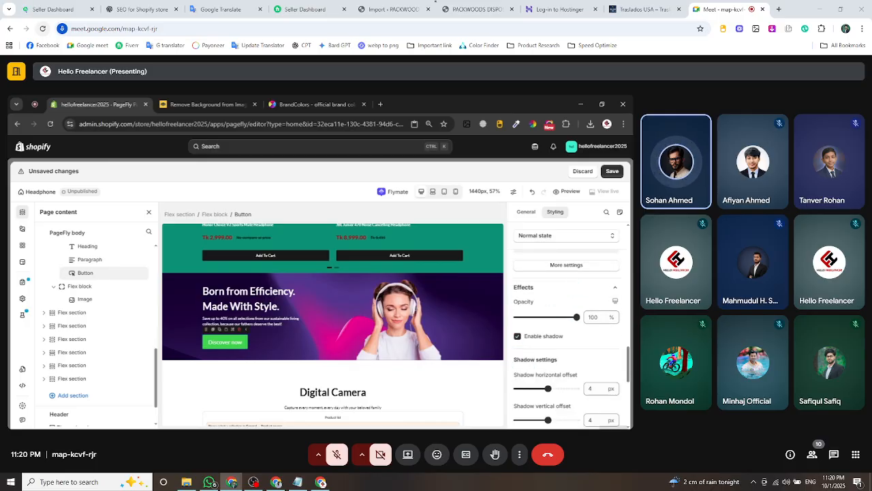
Set the Discover now button's shadow color to solid black, rgb(0,0,0).
scroll(545, 334, "down", 4)
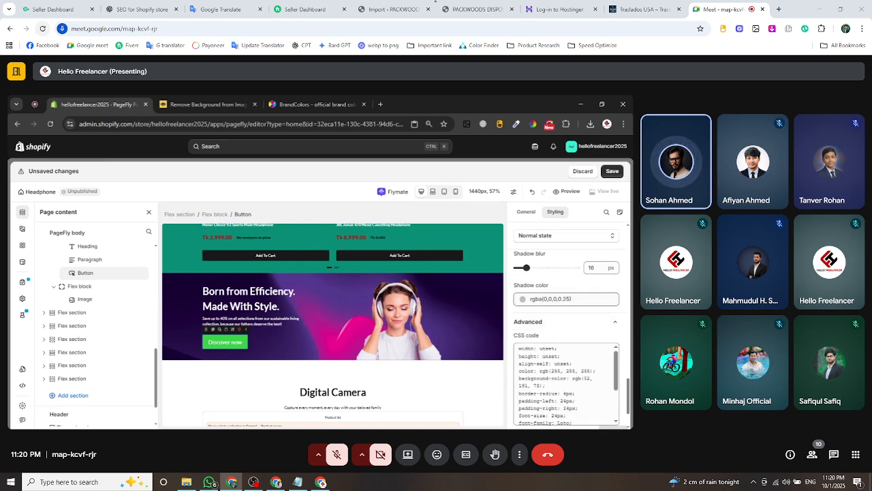
left_click(543, 298)
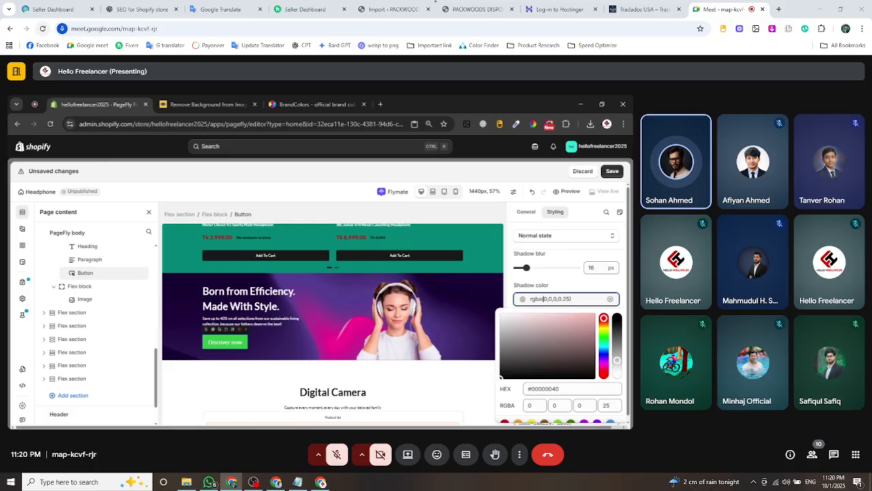
left_click(504, 373)
left_click_drag(505, 373, 496, 380)
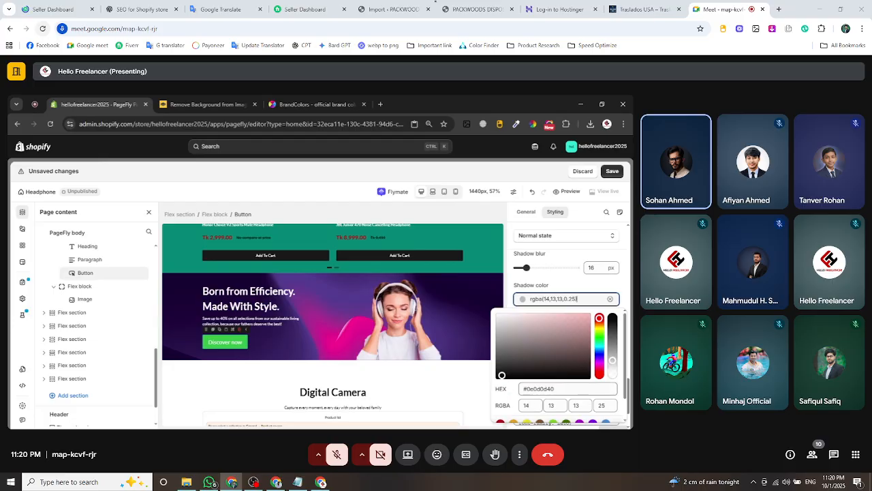
scroll(557, 361, "down", 1)
left_click(527, 413)
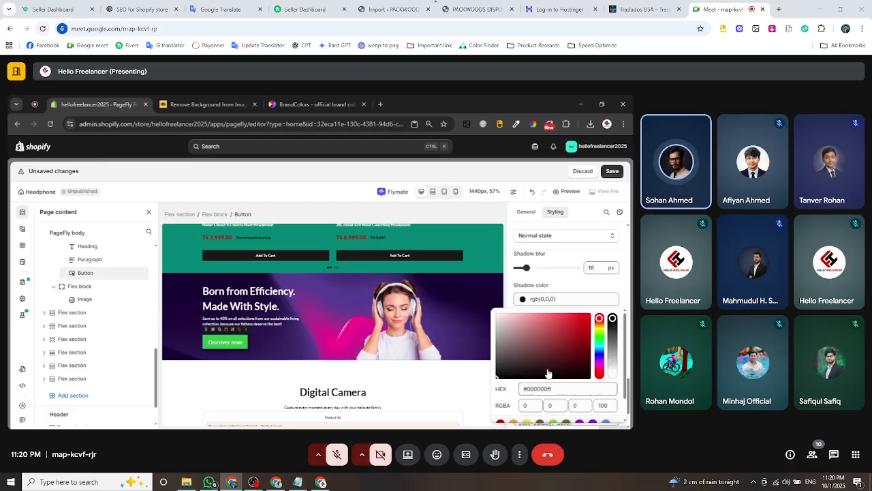
left_click(560, 287)
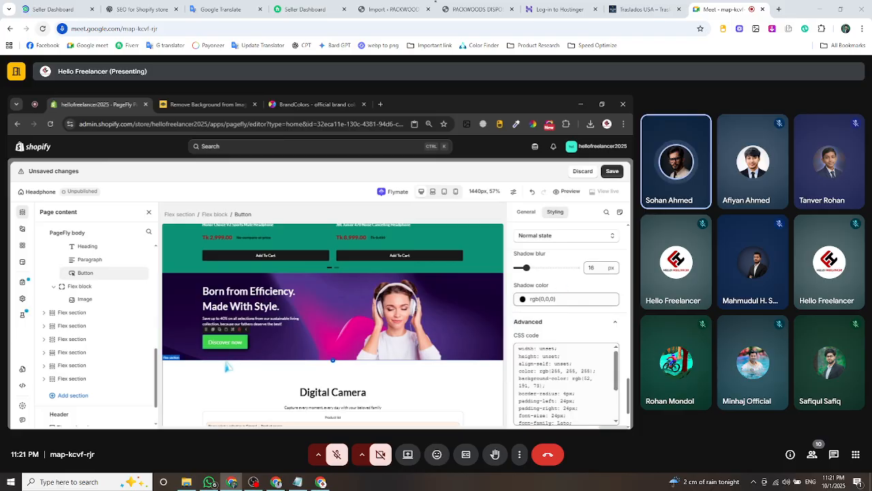
Examine the Discover now button's normal-state styling, covering its shadow, border, background, typography, size and content color.
scroll(577, 323, "up", 2)
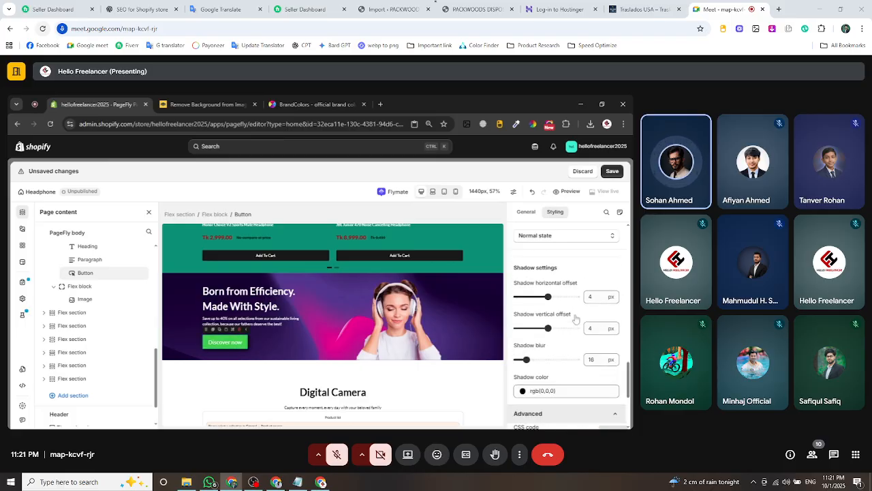
scroll(576, 319, "up", 4)
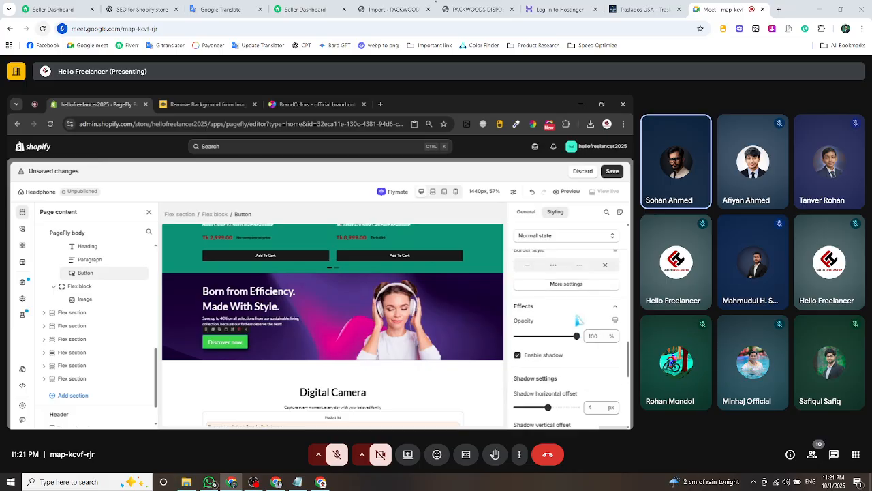
left_click(573, 358)
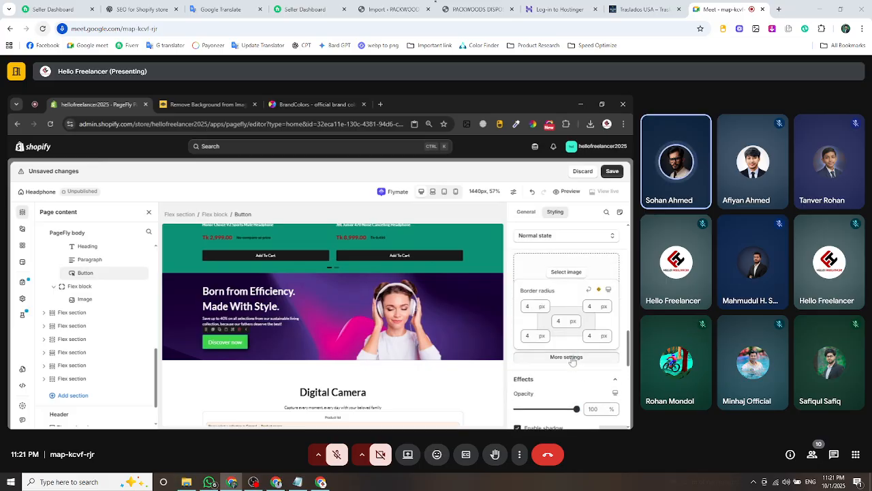
scroll(572, 357, "up", 4)
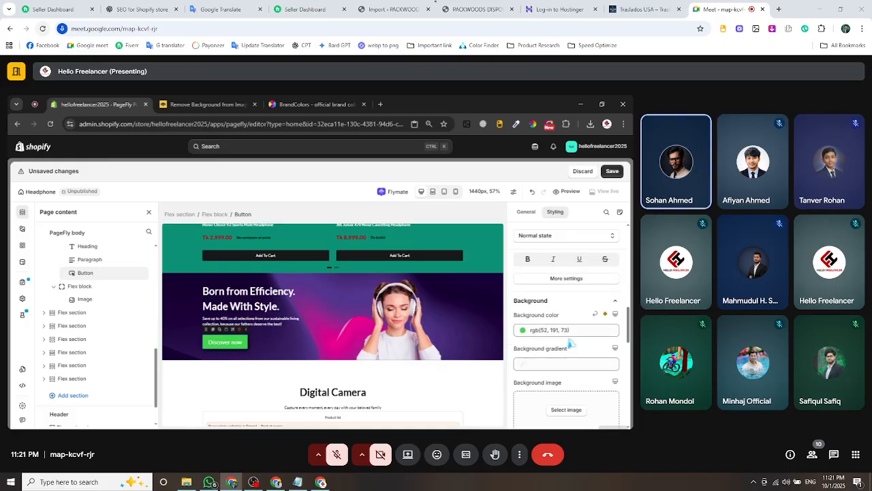
scroll(570, 344, "up", 4)
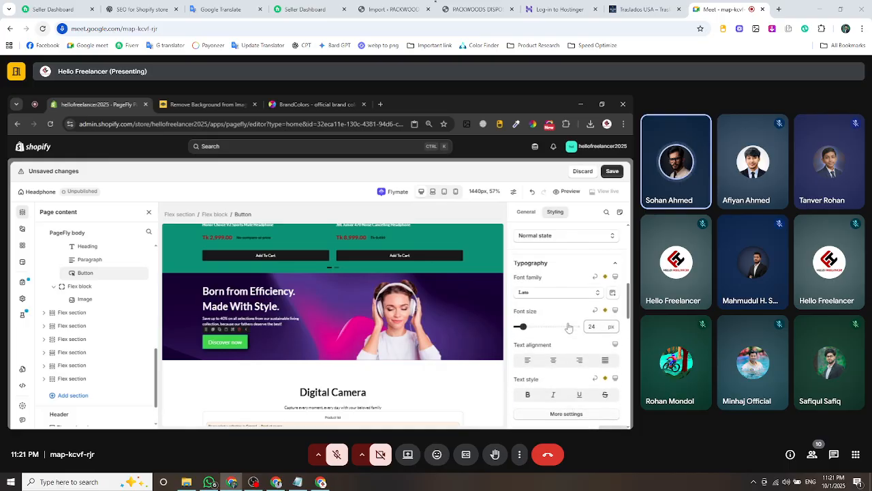
scroll(569, 328, "up", 5)
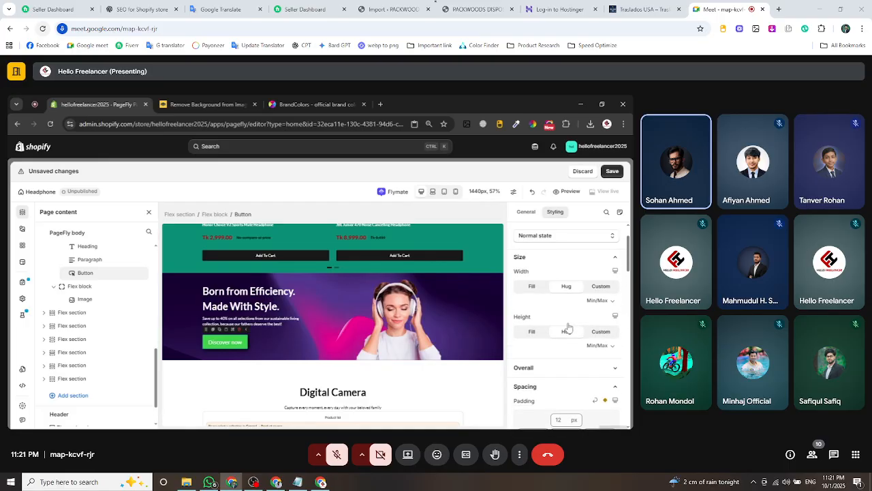
left_click(569, 279)
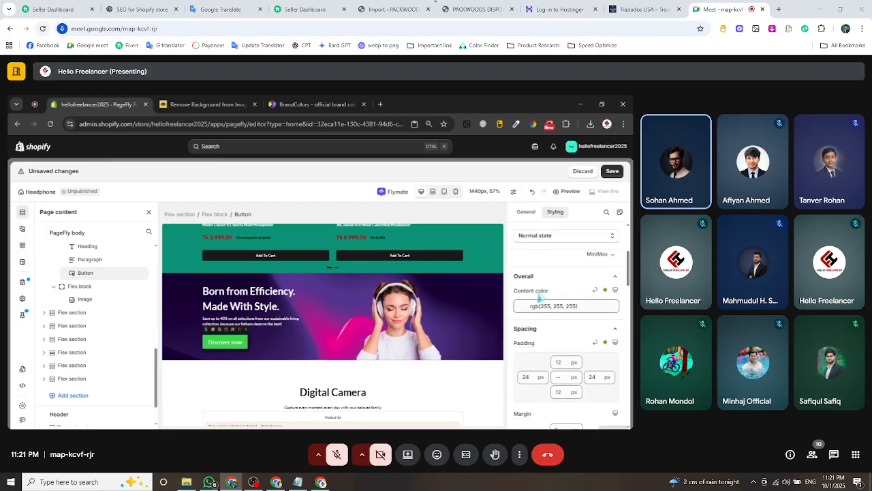
left_click(554, 306)
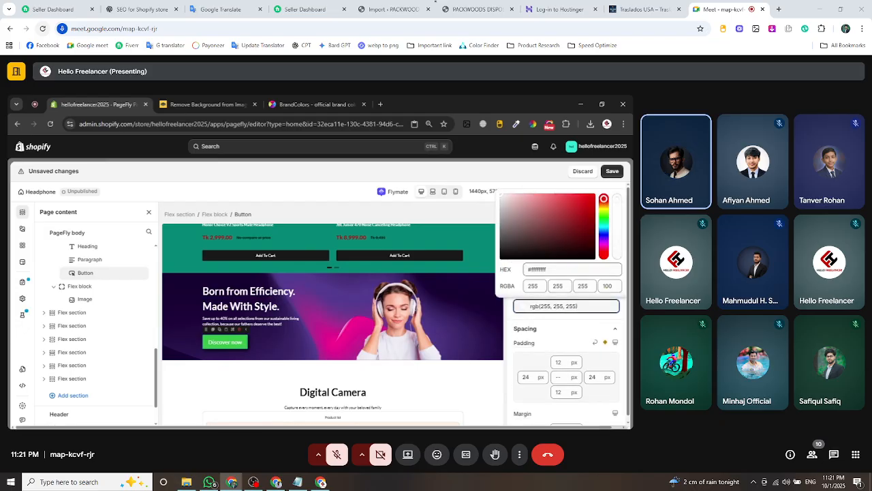
left_click(545, 328)
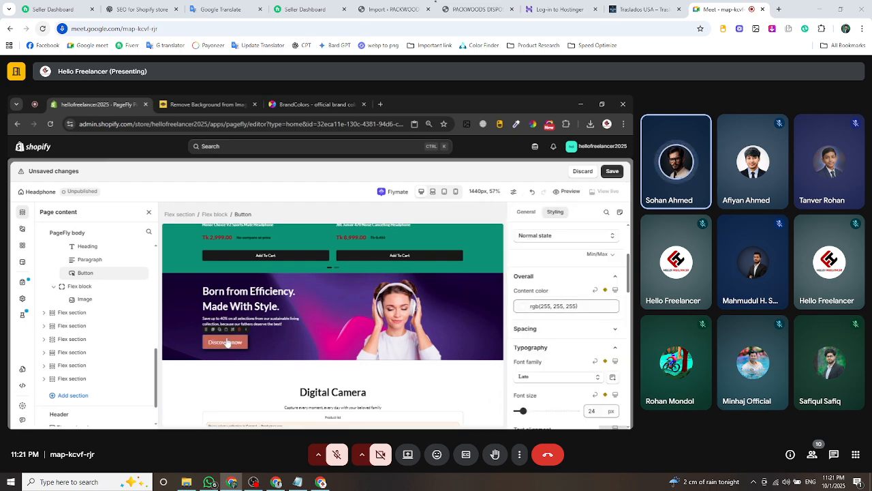
scroll(539, 326, "up", 3)
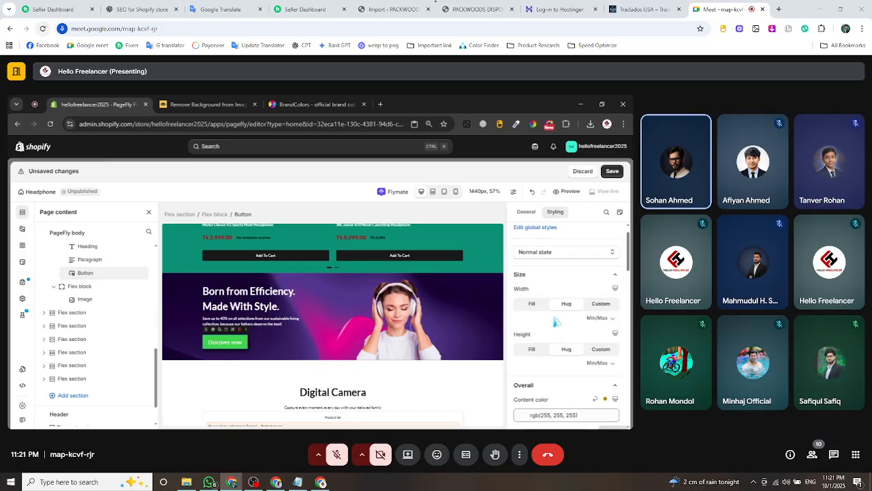
Examine the Discover now button's general settings, including the click action choices, device visibility, tracking and animation options.
left_click(529, 212)
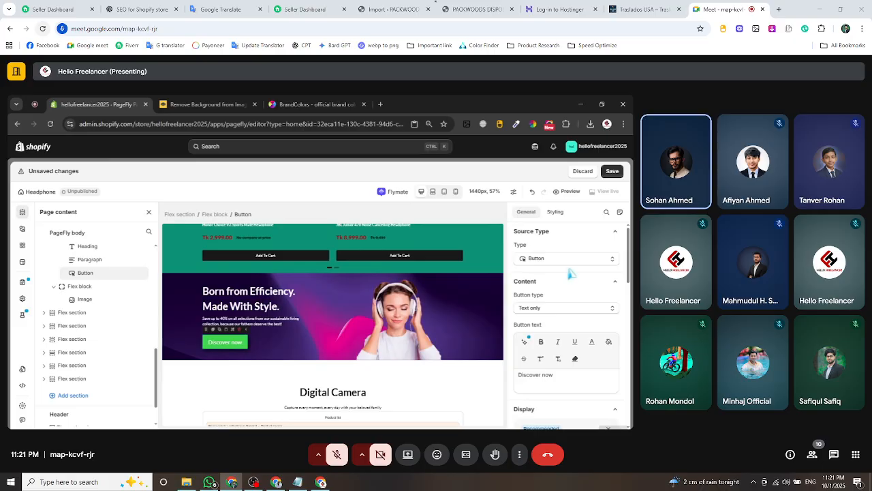
scroll(571, 273, "down", 5)
scroll(564, 333, "down", 1)
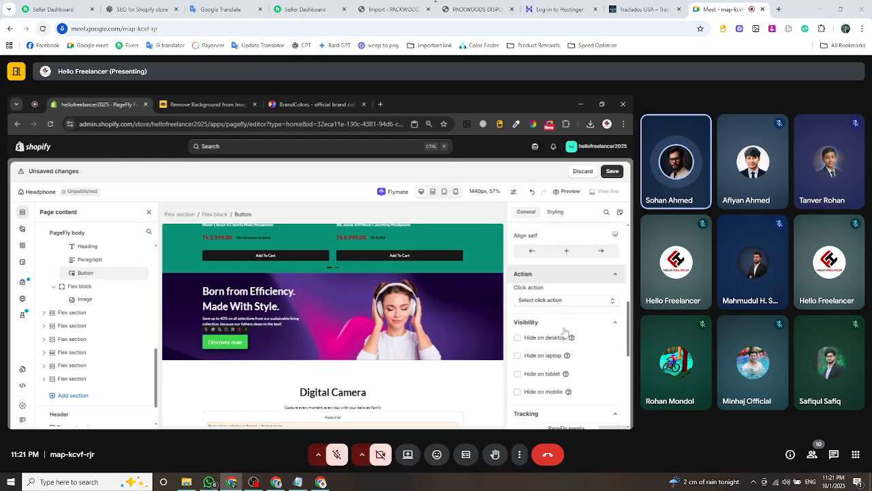
left_click(561, 300)
left_click(560, 300)
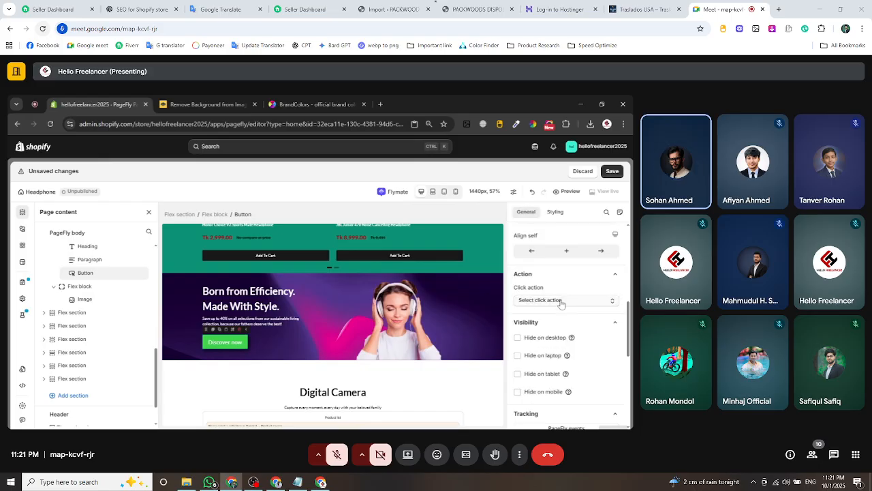
scroll(564, 303, "down", 3)
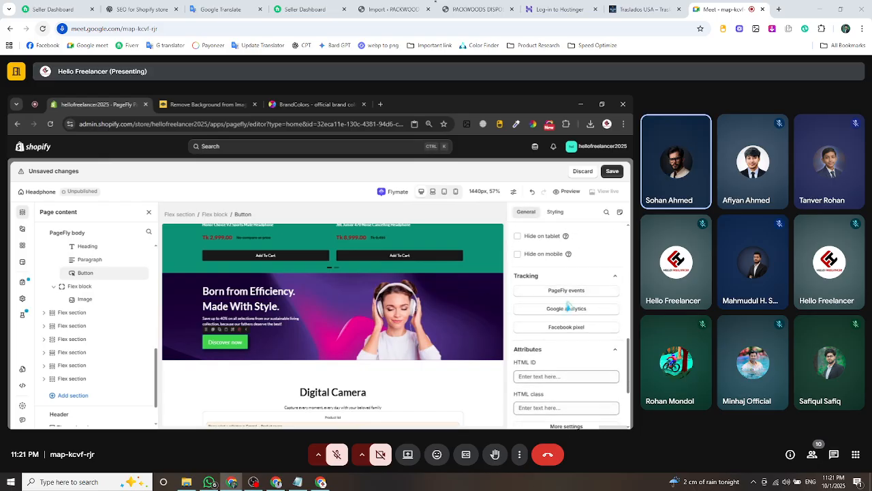
scroll(568, 307, "down", 3)
left_click(566, 361)
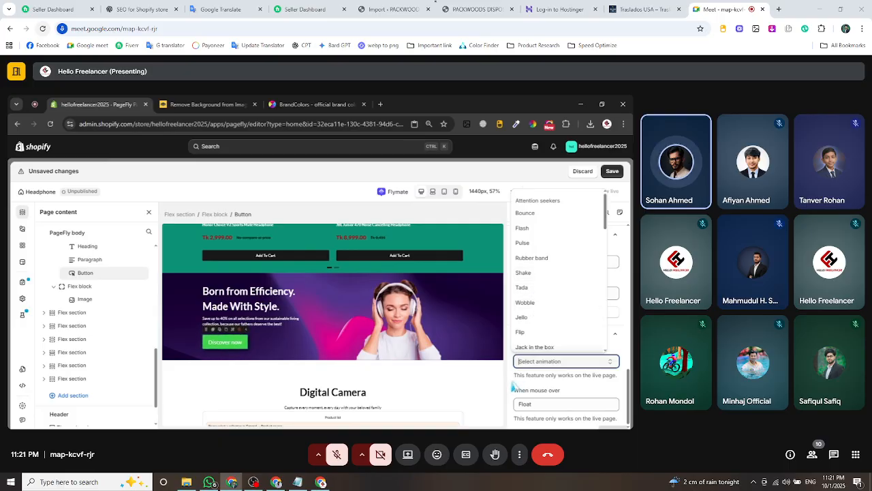
left_click(518, 362)
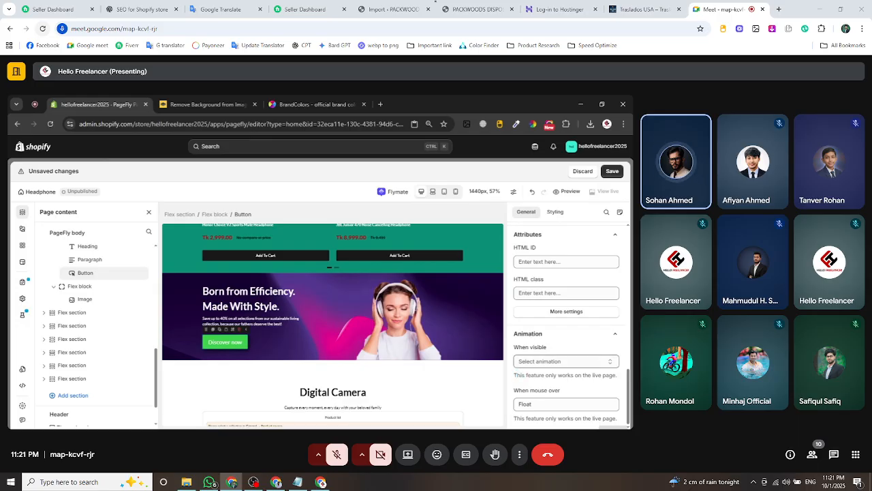
scroll(518, 368, "up", 10)
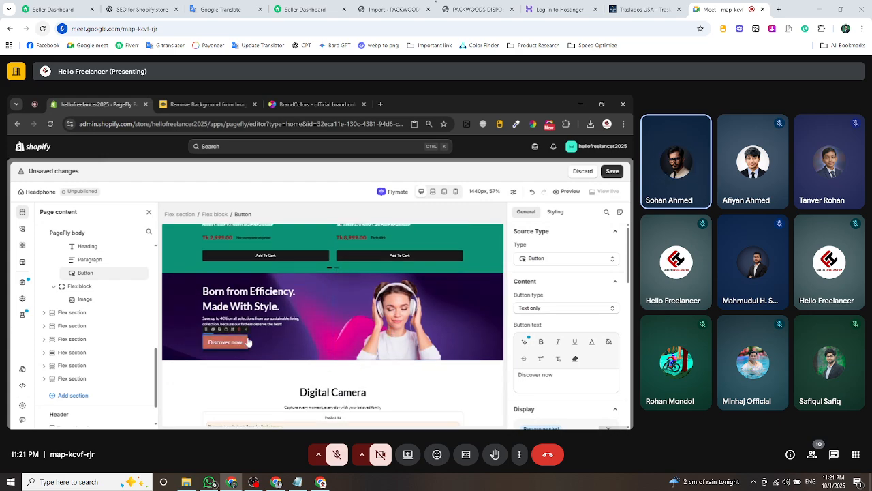
scroll(575, 273, "down", 10)
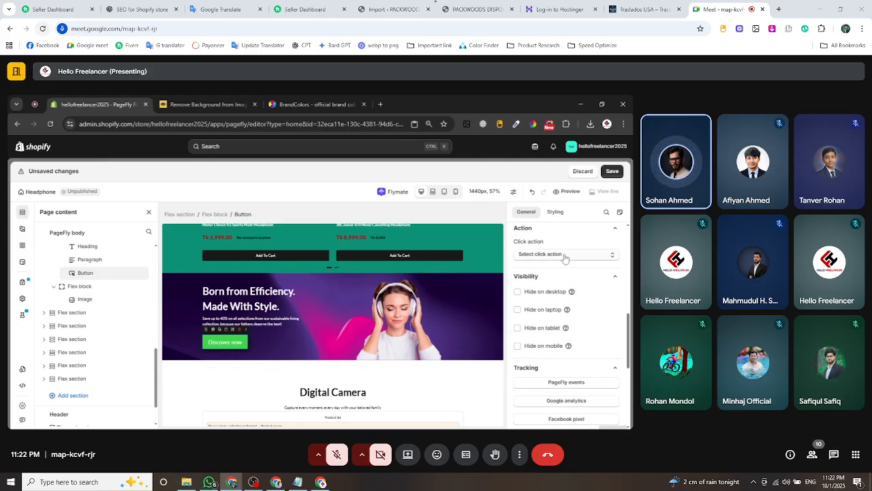
left_click(565, 254)
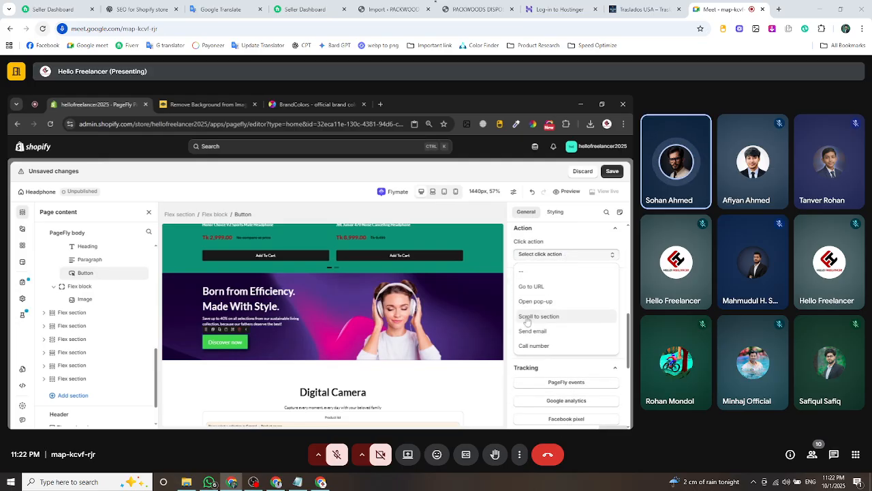
left_click(551, 255)
Set the Discover now button's animations to Bounce in left when visible and Hang on mouse over.
scroll(551, 255, "down", 6)
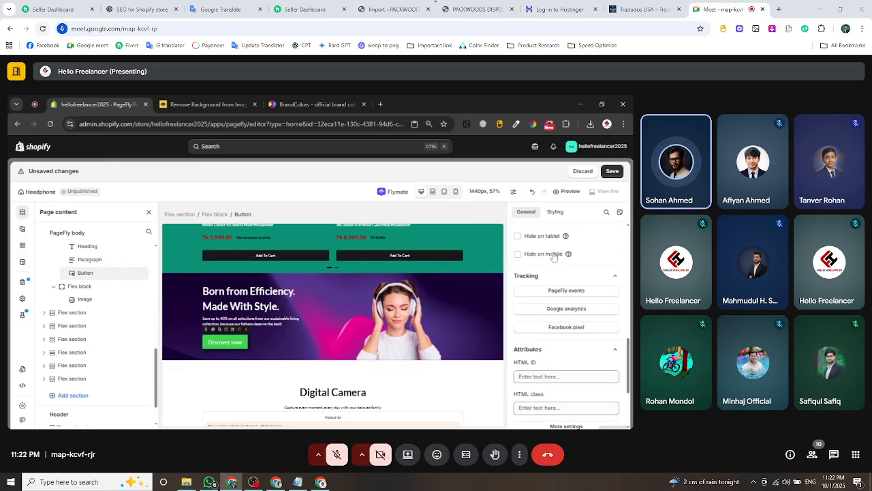
left_click(566, 361)
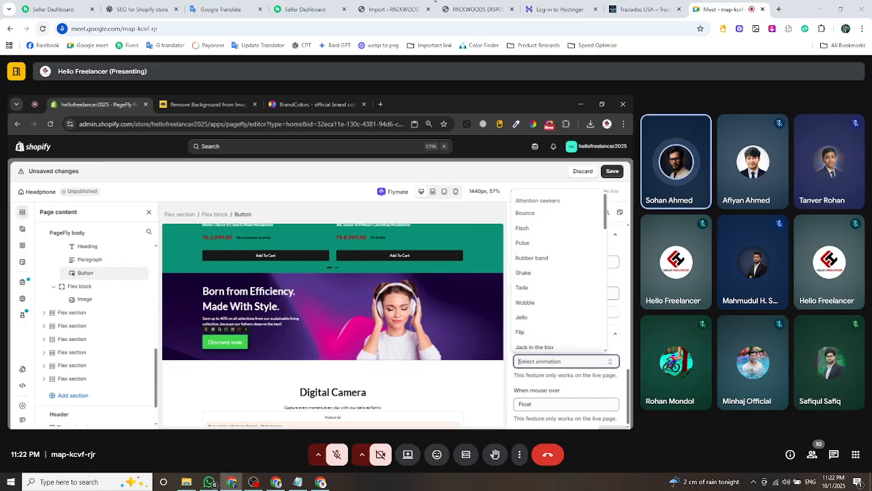
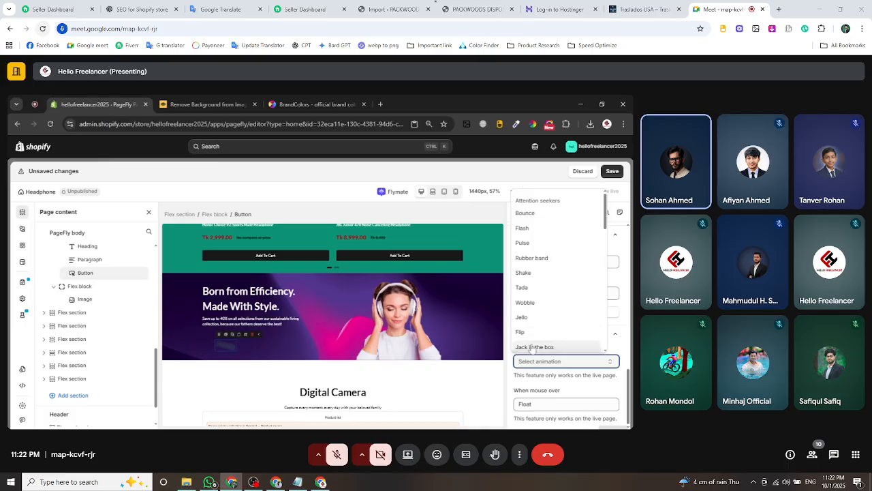
scroll(534, 341, "down", 3)
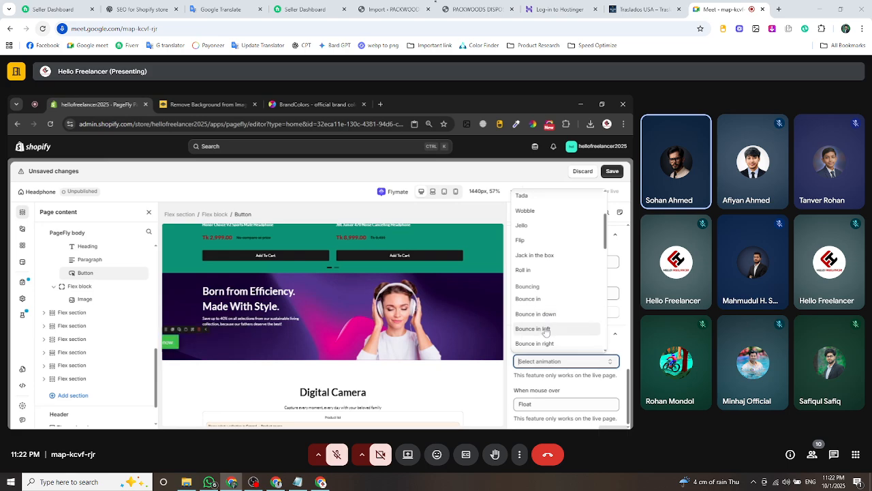
left_click(533, 328)
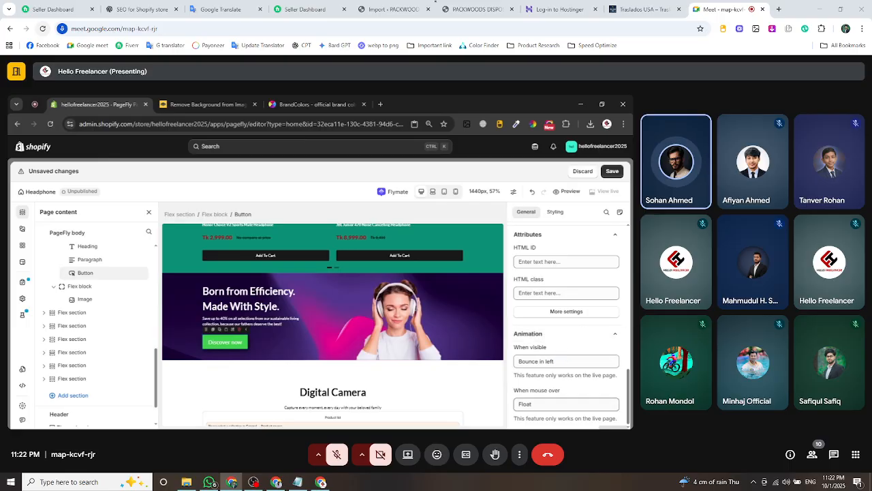
left_click(565, 404)
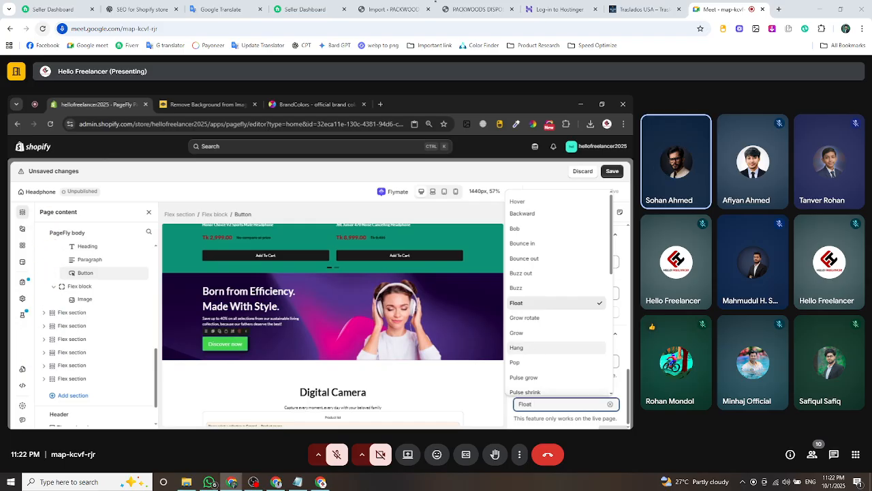
left_click(532, 349)
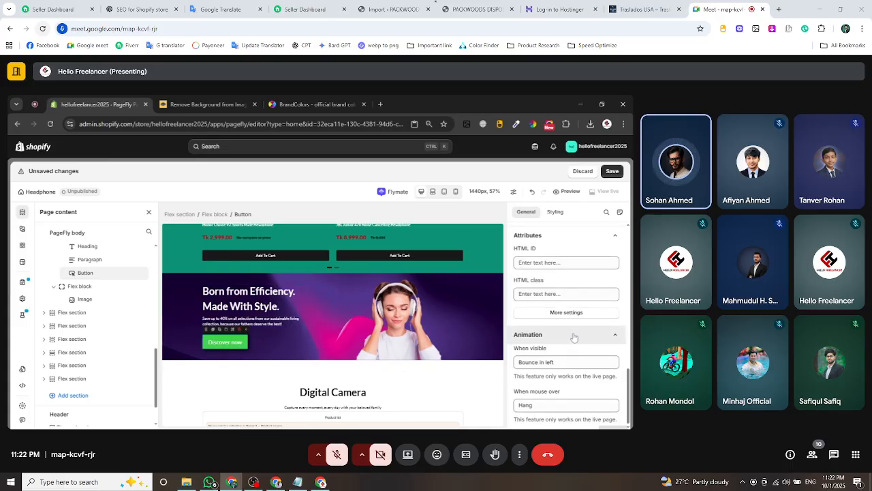
scroll(574, 338, "up", 10)
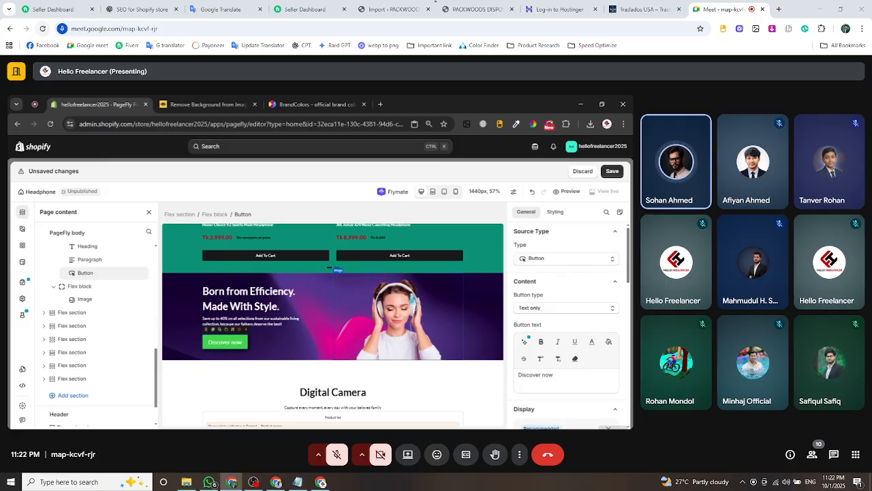
Delete the Digital Camera section below the headphone banner.
scroll(443, 286, "down", 3)
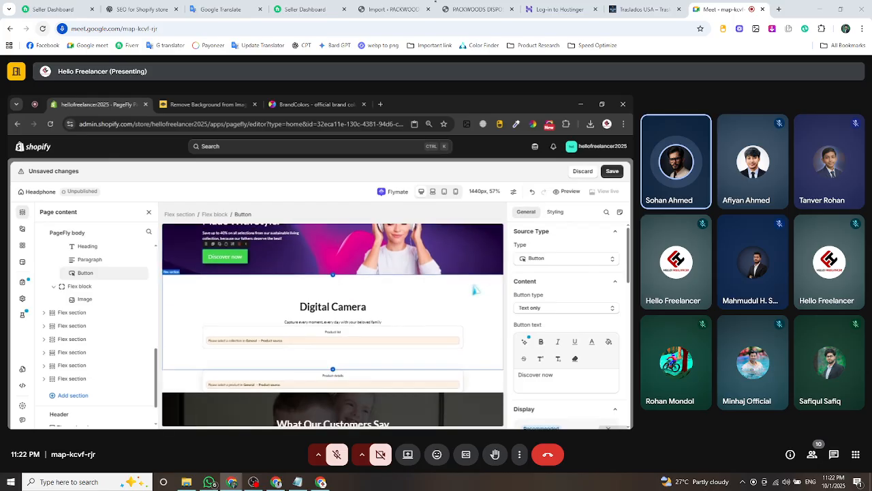
scroll(415, 300, "up", 1)
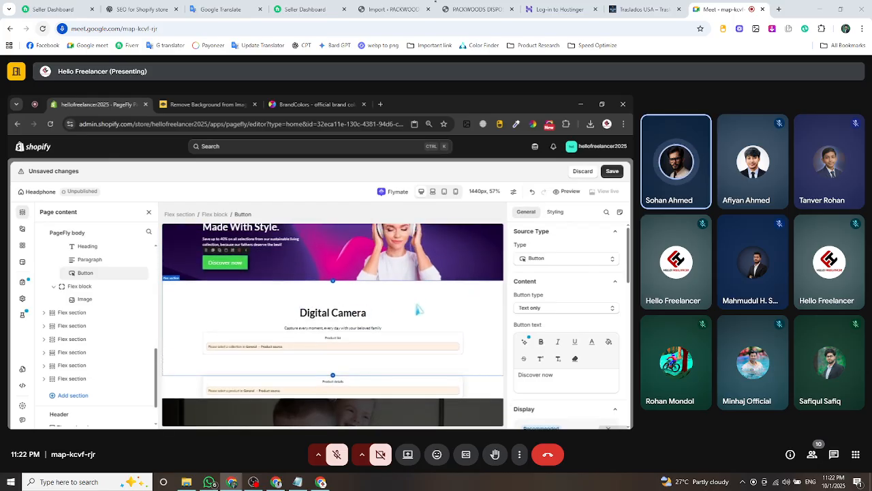
left_click(419, 310)
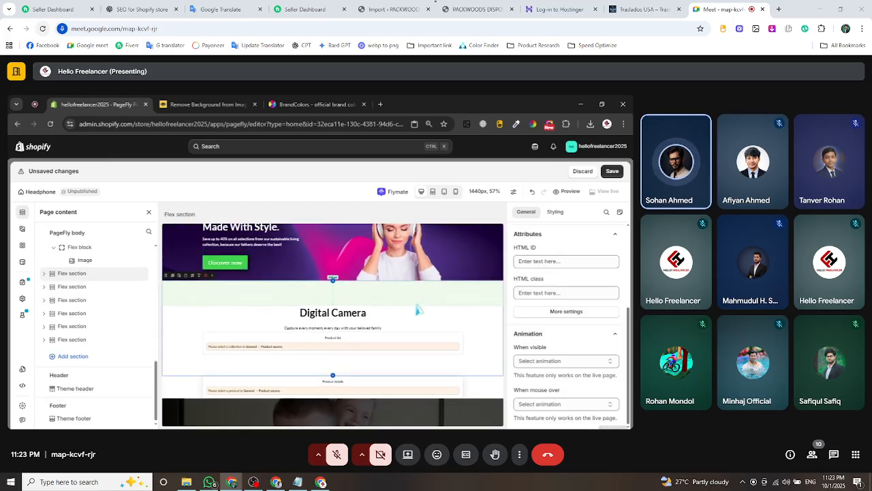
left_click(133, 274)
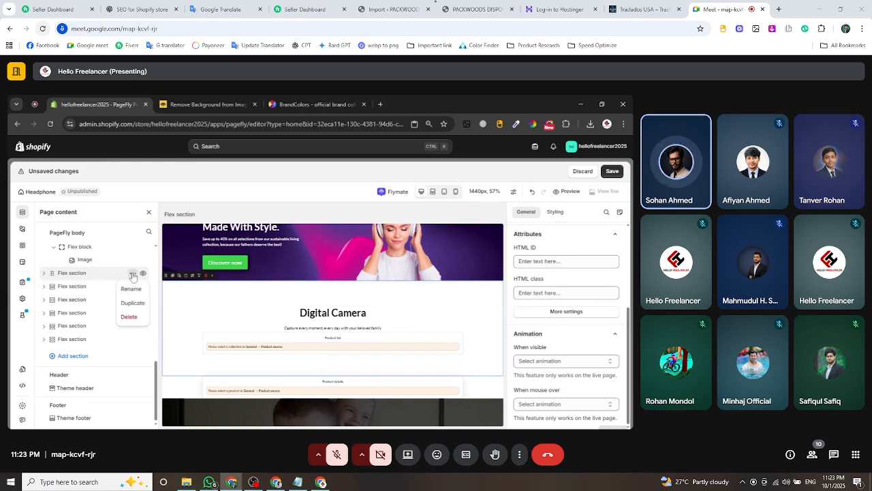
left_click(129, 317)
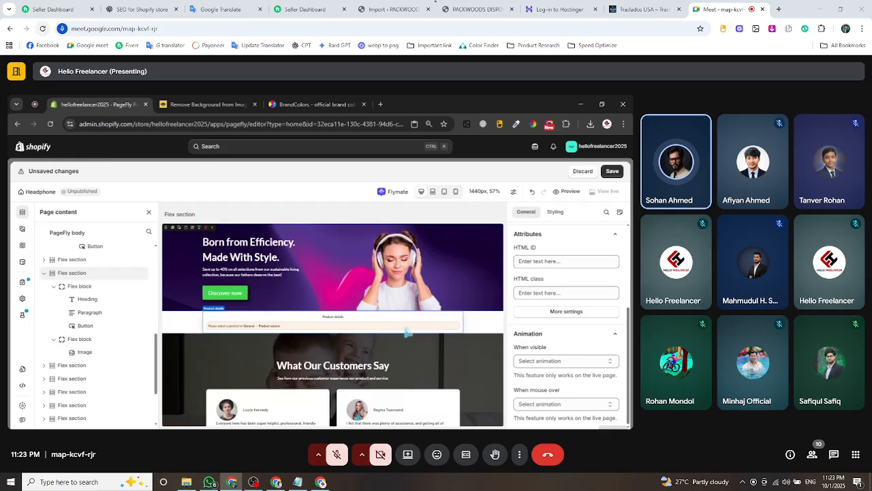
Delete the unconfigured Product details element above the customer reviews, along with the empty flex section that held it.
left_click(368, 326)
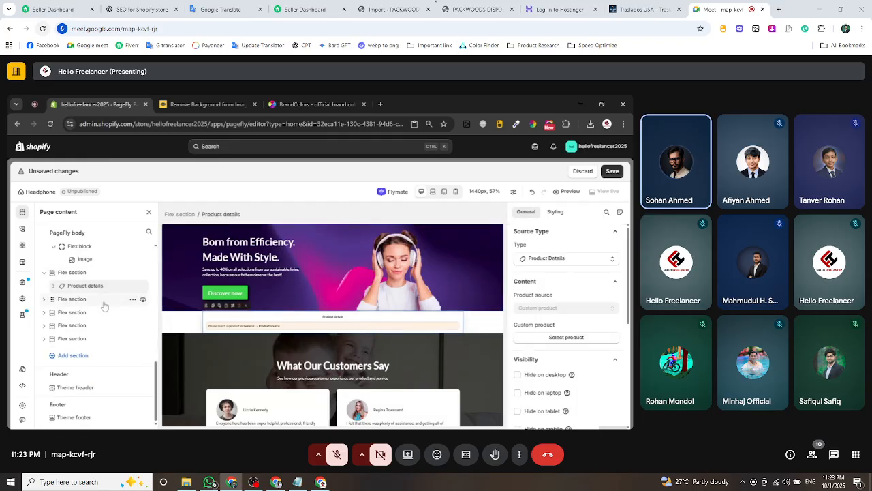
left_click(133, 287)
left_click(130, 329)
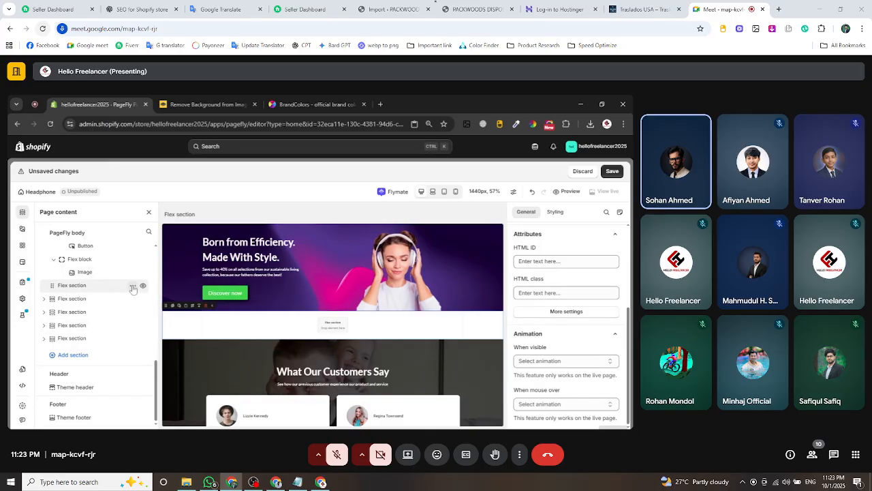
left_click(133, 287)
left_click(130, 329)
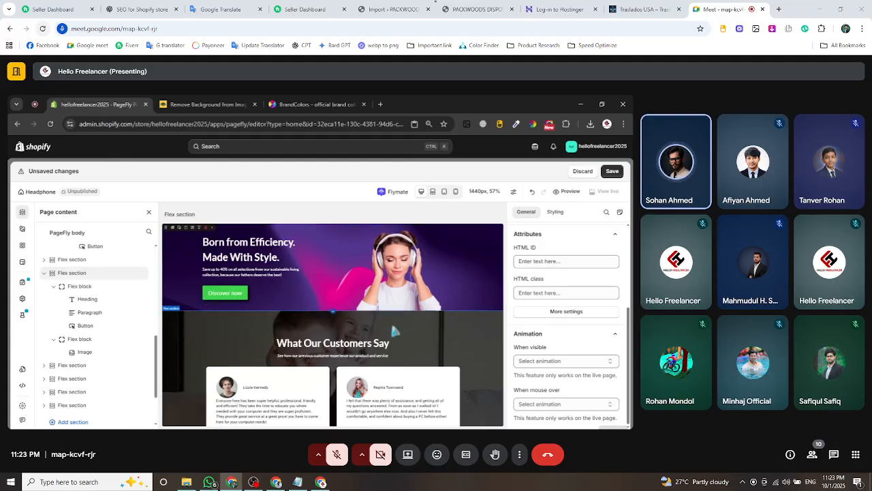
Examine the headphone banner, the products above it and the What Our Customers Say section below it.
scroll(395, 332, "up", 3)
scroll(405, 297, "down", 5)
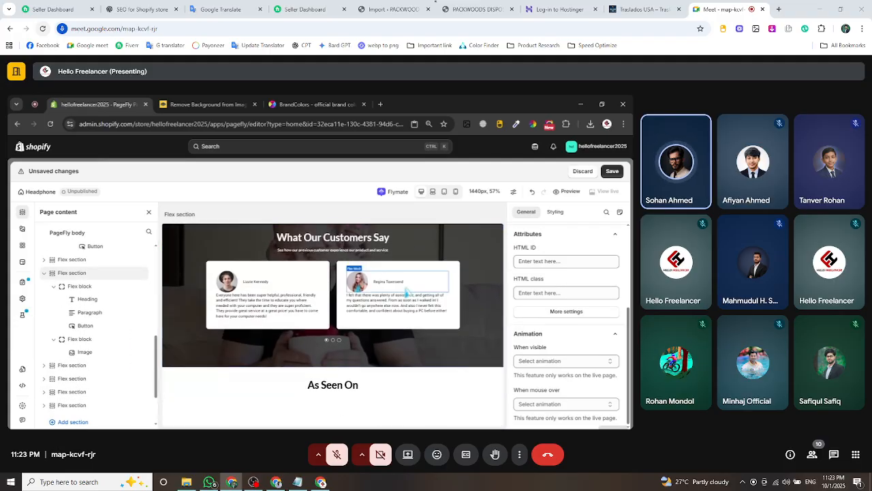
scroll(406, 292, "up", 1)
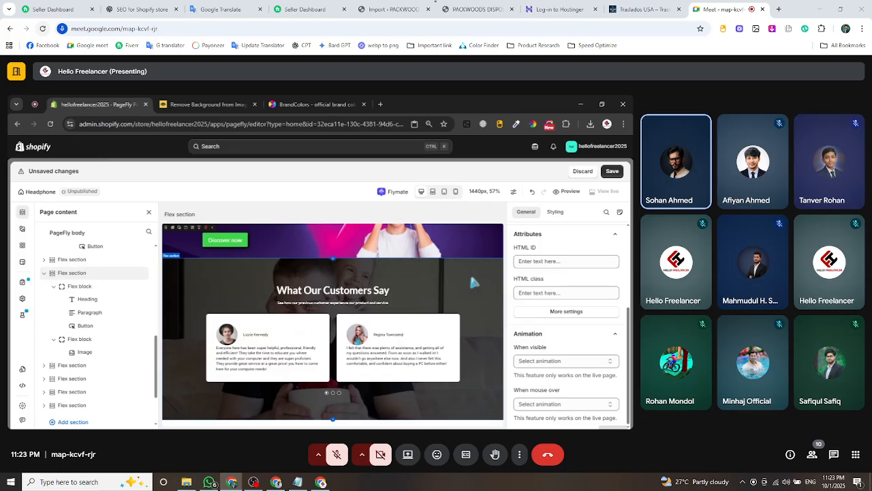
scroll(440, 287, "up", 1)
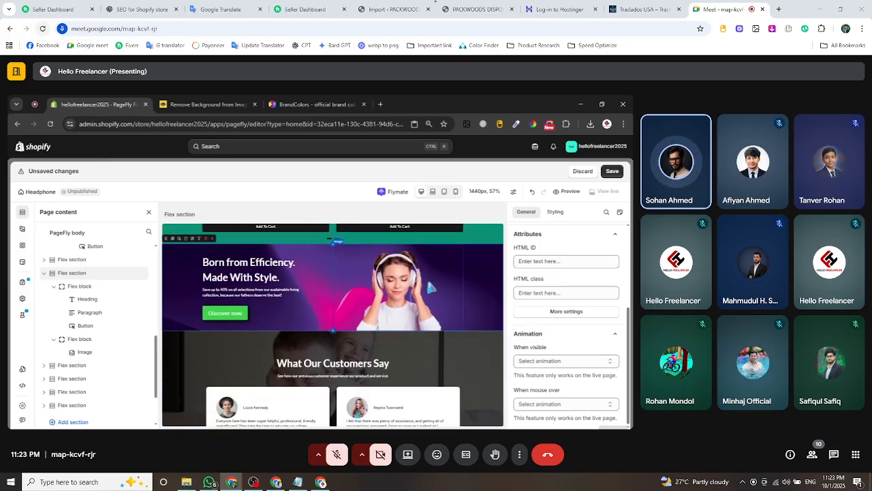
scroll(430, 287, "up", 1)
scroll(430, 287, "down", 3)
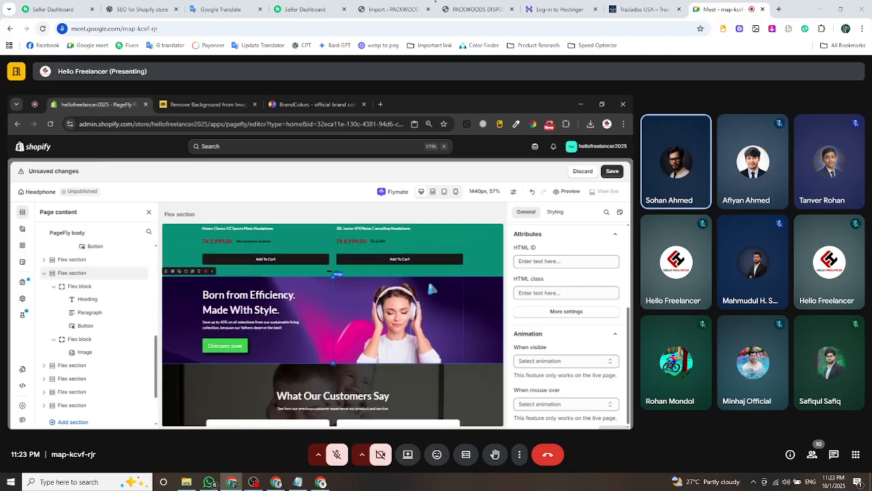
scroll(432, 288, "up", 4)
scroll(433, 289, "down", 2)
Open the background image styling settings of the What Our Customers Say section.
scroll(433, 290, "down", 5)
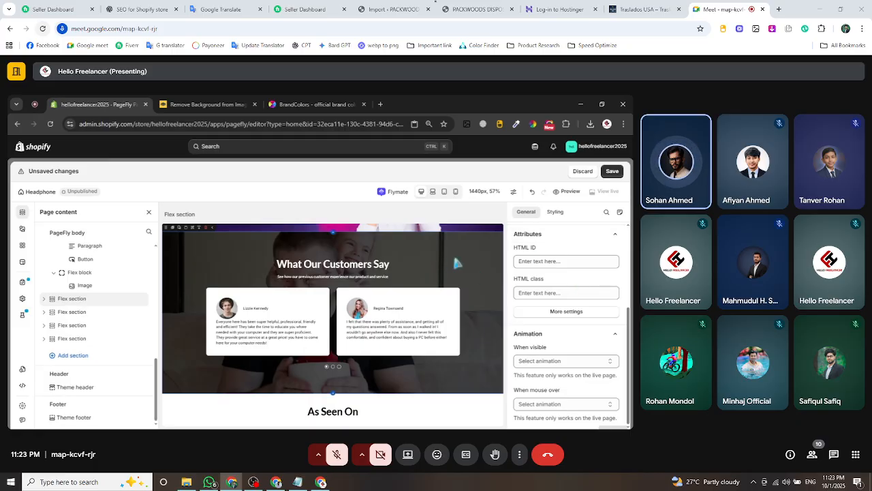
scroll(579, 272, "up", 2)
left_click(556, 211)
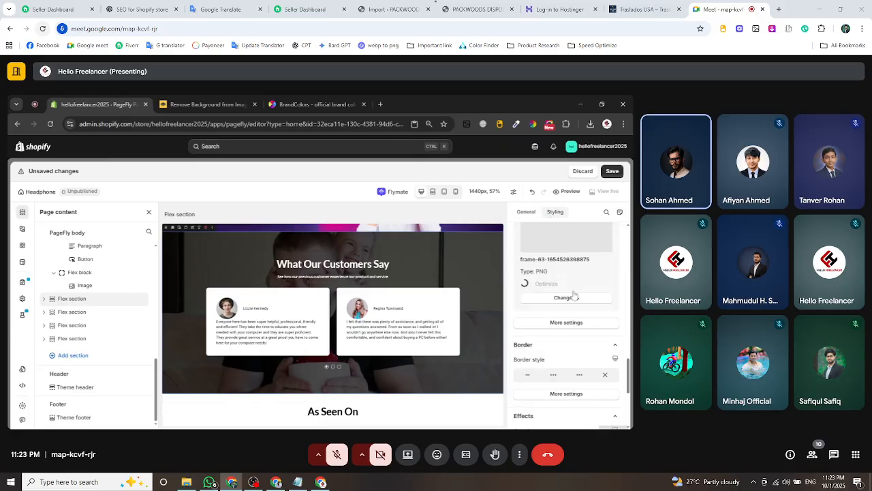
scroll(578, 292, "up", 3)
scroll(578, 292, "down", 1)
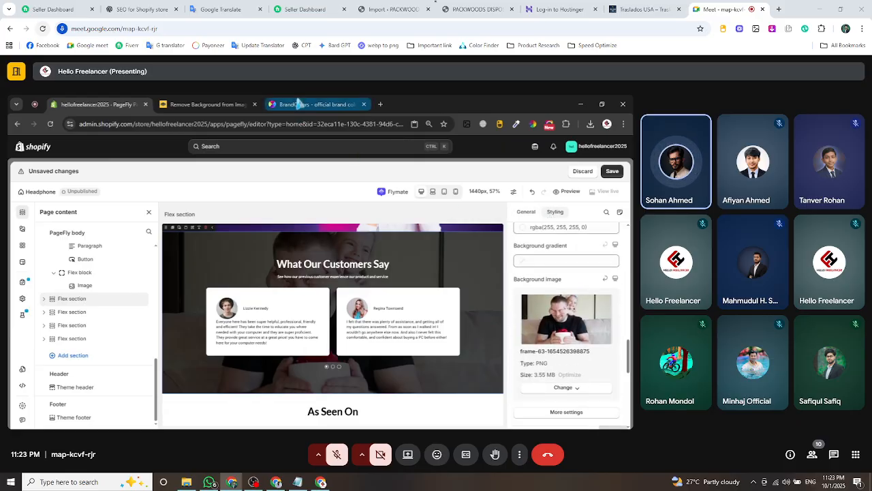
Search Google Images for "headphone model" in a new browser tab.
left_click(379, 105)
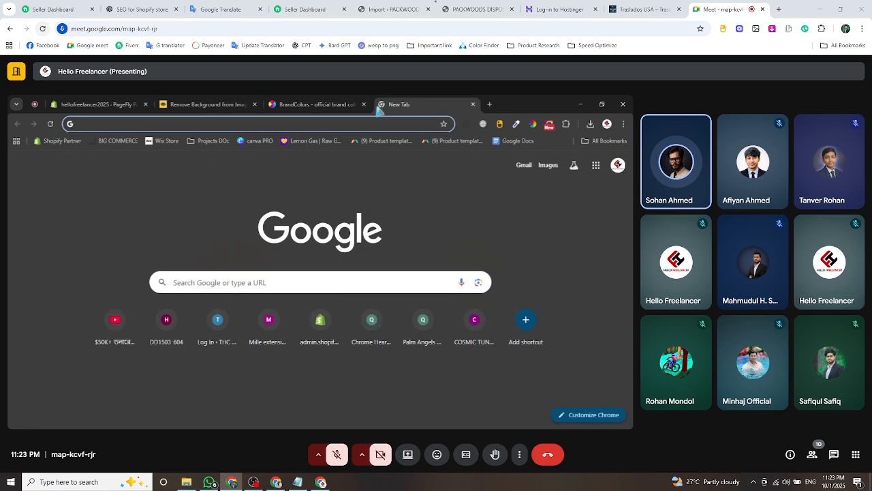
type("heal")
key("BackSpace")
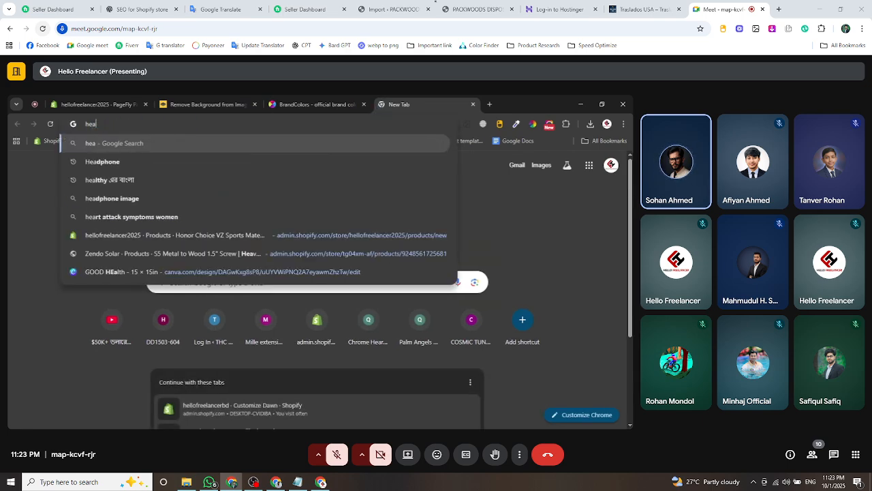
type("dphone")
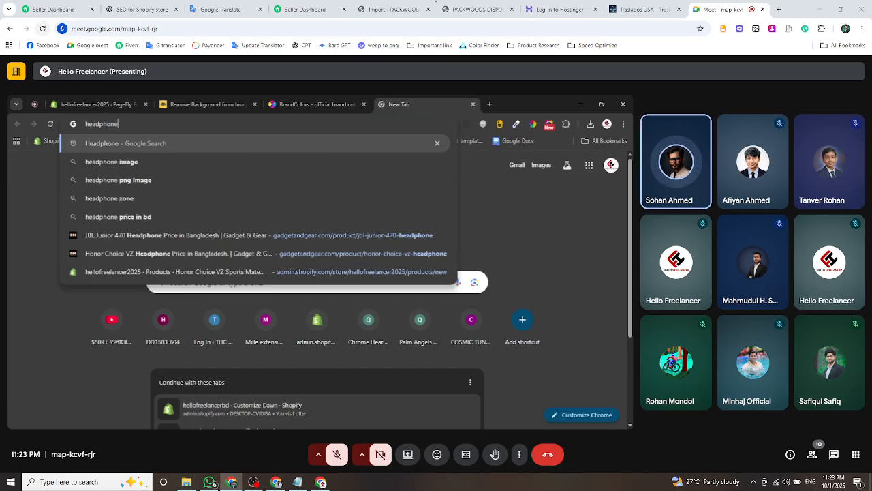
type(" model")
key("Return")
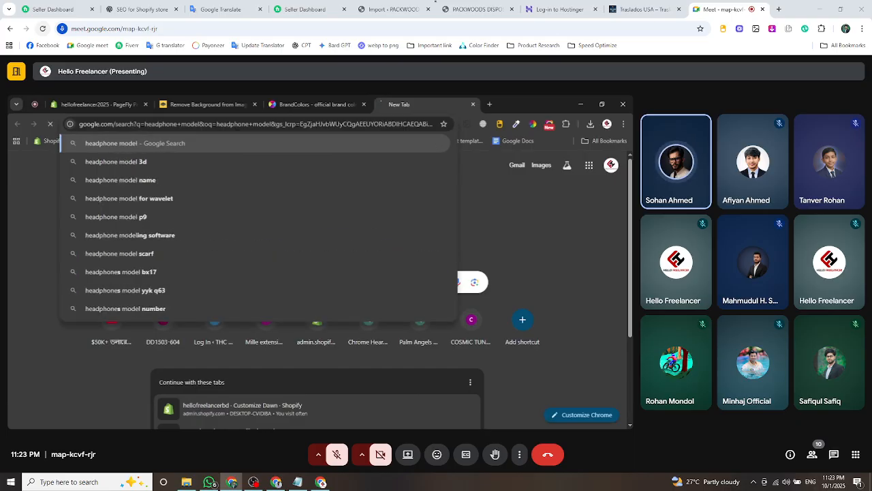
left_click(153, 188)
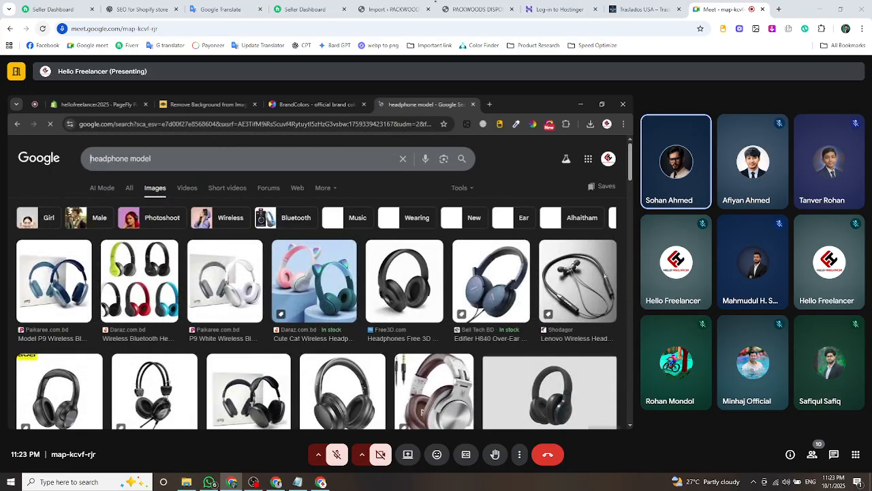
Search Google for "a women with headphone image".
left_click(137, 158)
key("BackSpace")
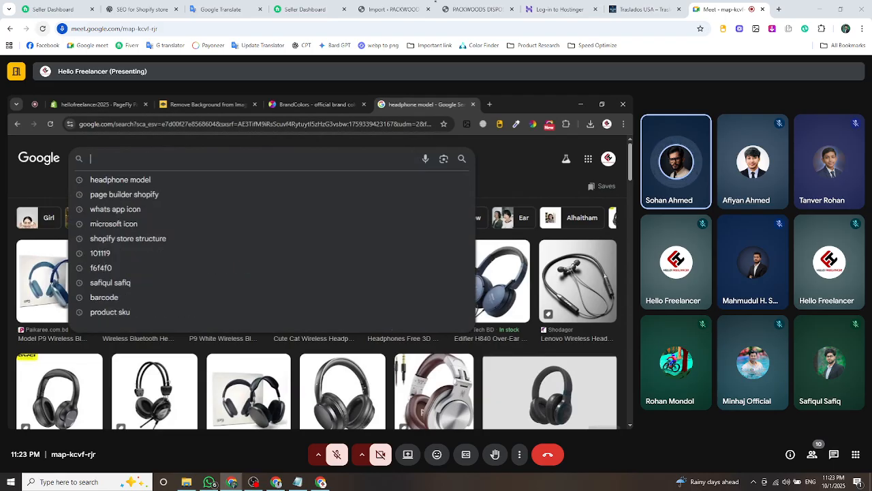
type("women")
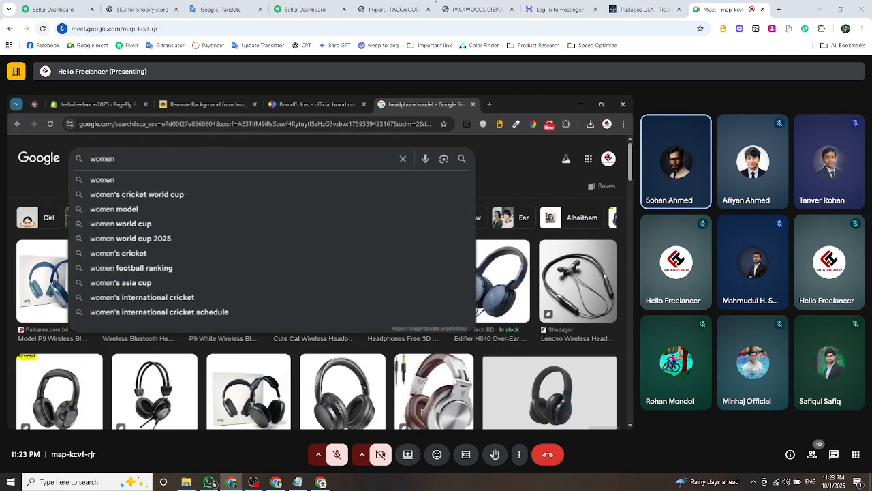
type(" with headphone image")
key("Home")
type("a")
key("Return")
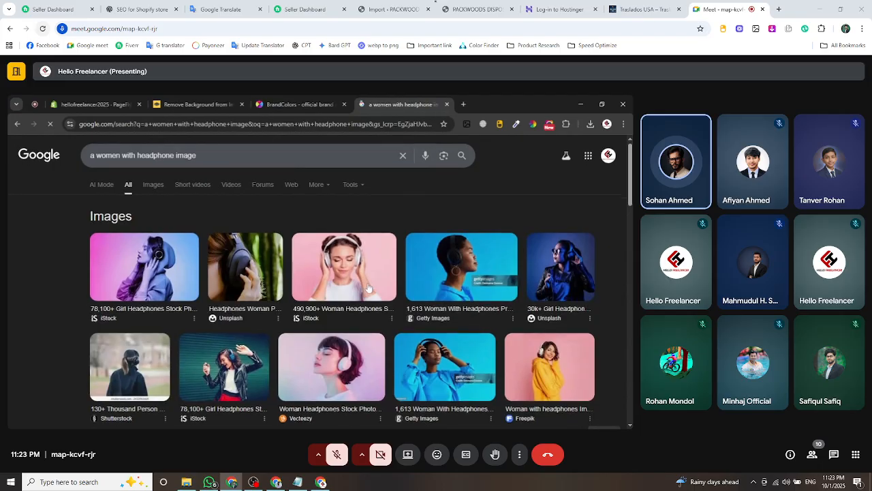
Browse the image results and preview several photos of people wearing headphones to find a suitable background.
scroll(375, 269, "down", 1)
left_click(375, 279)
left_click(336, 401)
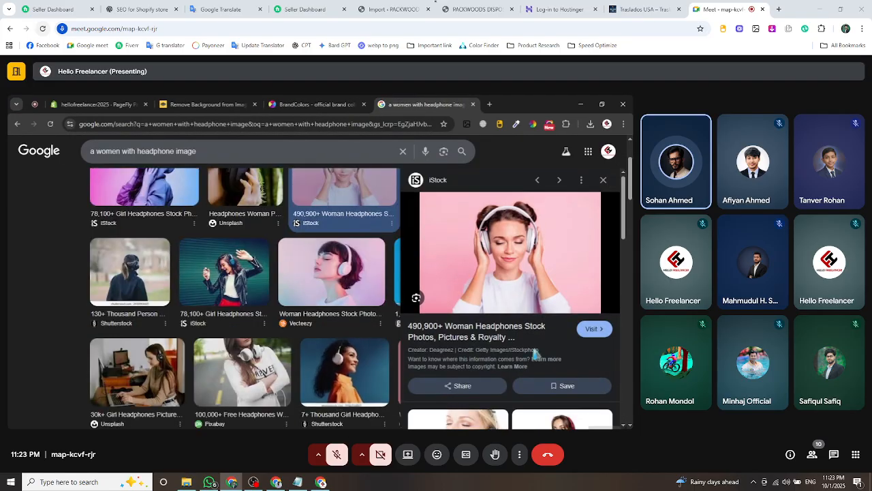
scroll(280, 334, "down", 3)
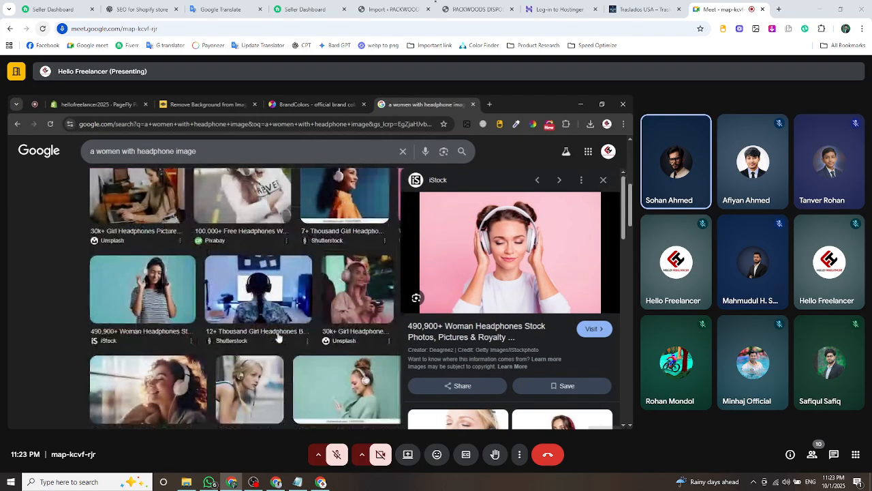
left_click(278, 336)
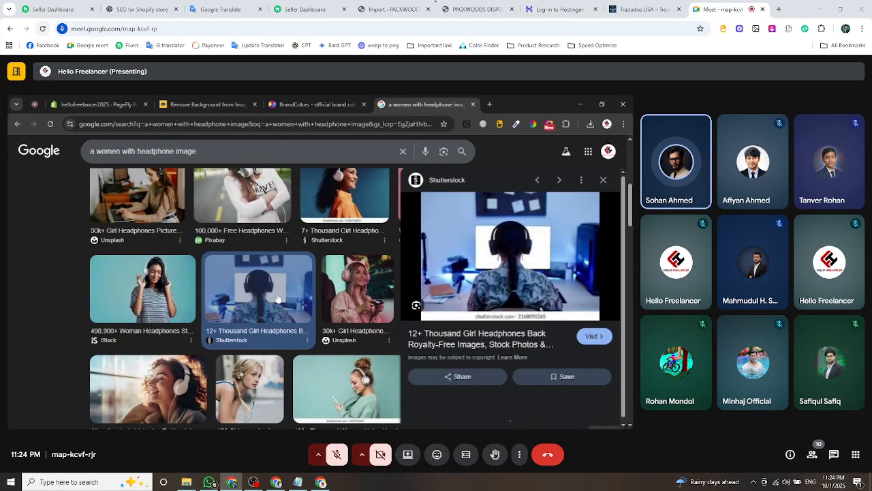
scroll(514, 276, "down", 3)
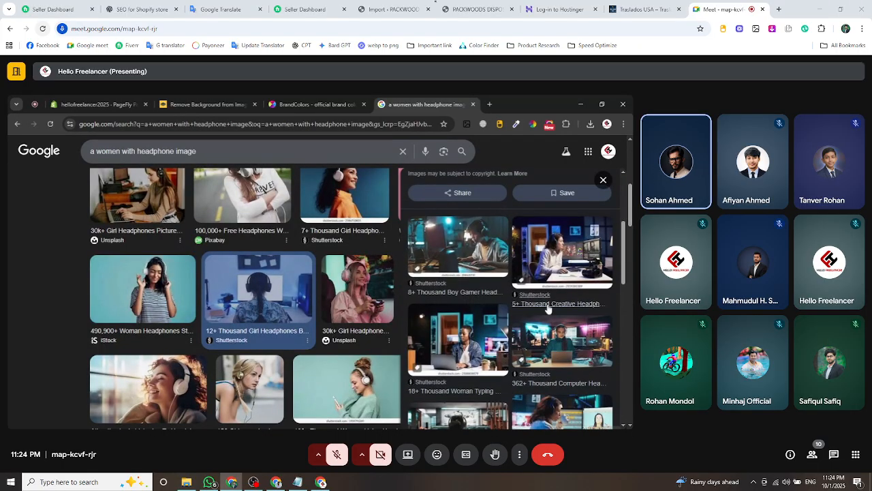
left_click(470, 241)
scroll(574, 249, "down", 4)
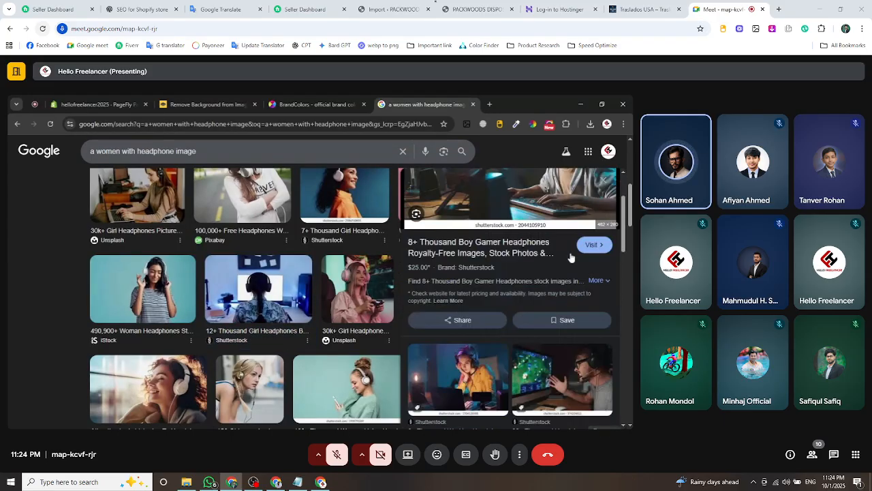
left_click(603, 180)
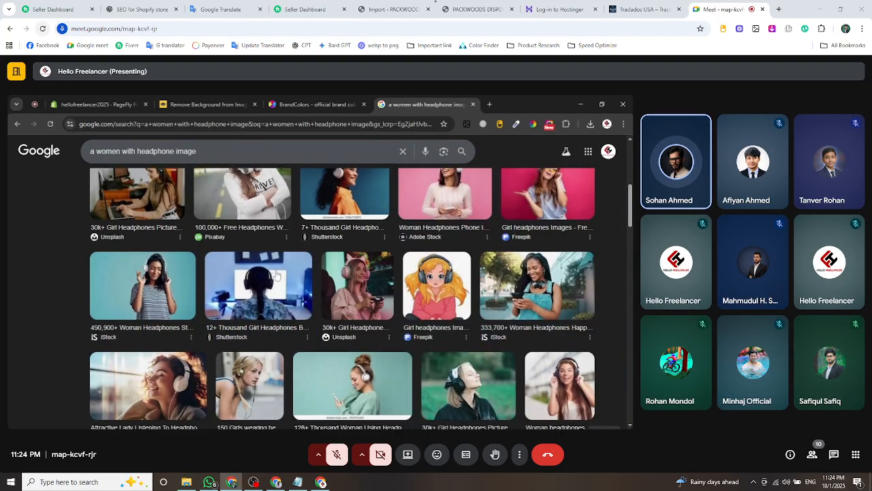
scroll(335, 278, "down", 2)
scroll(335, 278, "up", 1)
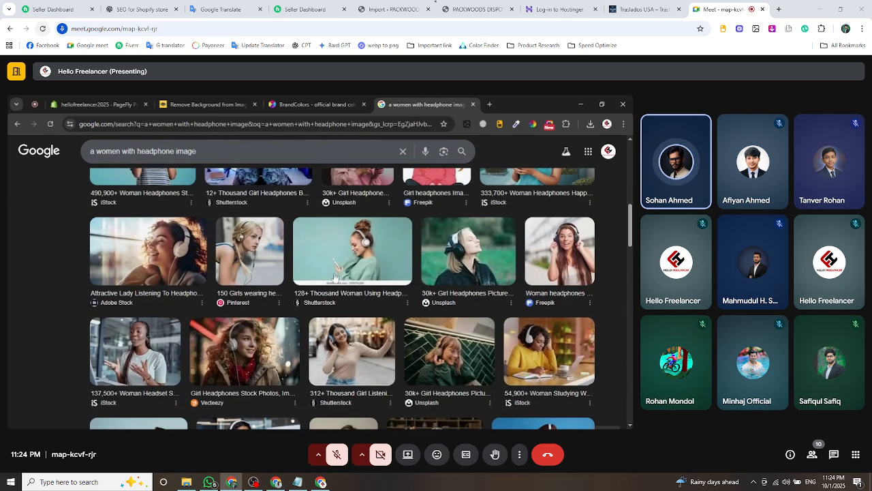
Save the full-size Adobe Stock photo of the smiling curly-haired woman wearing headphones, and close the image and search tabs.
left_click(148, 251)
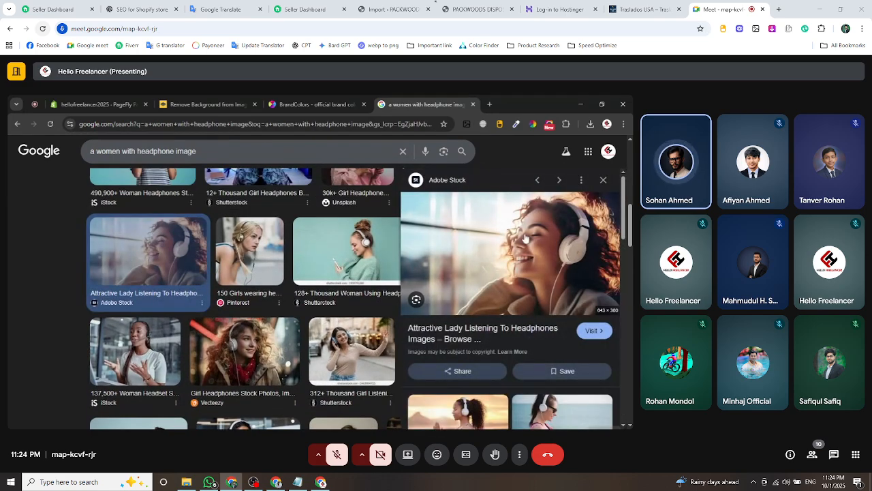
left_click_drag(525, 239, 480, 104)
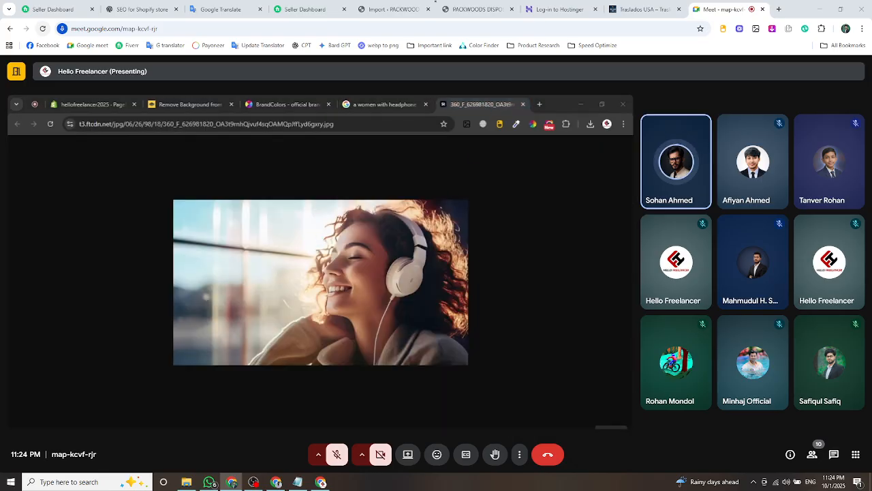
left_click(523, 104)
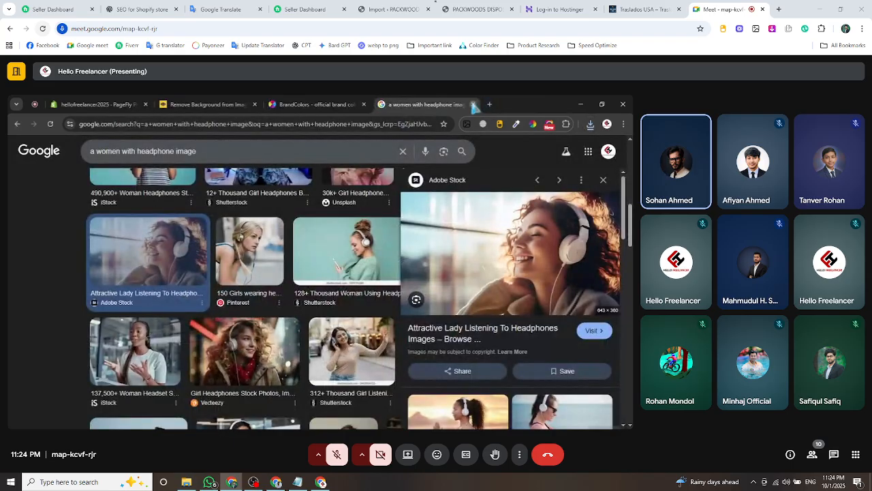
left_click(473, 105)
Return to the PageFly editor and replace the customer reviews section's background image with the uploaded photo of the woman wearing headphones.
left_click(217, 105)
left_click(97, 105)
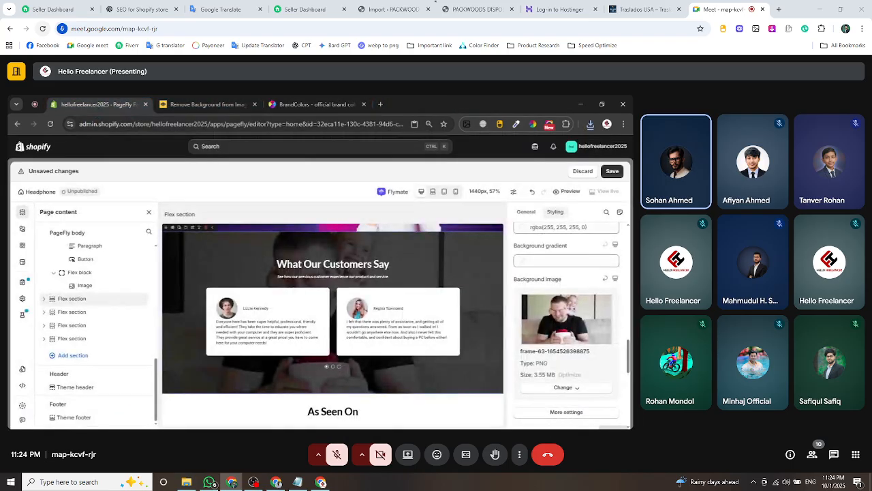
left_click(574, 388)
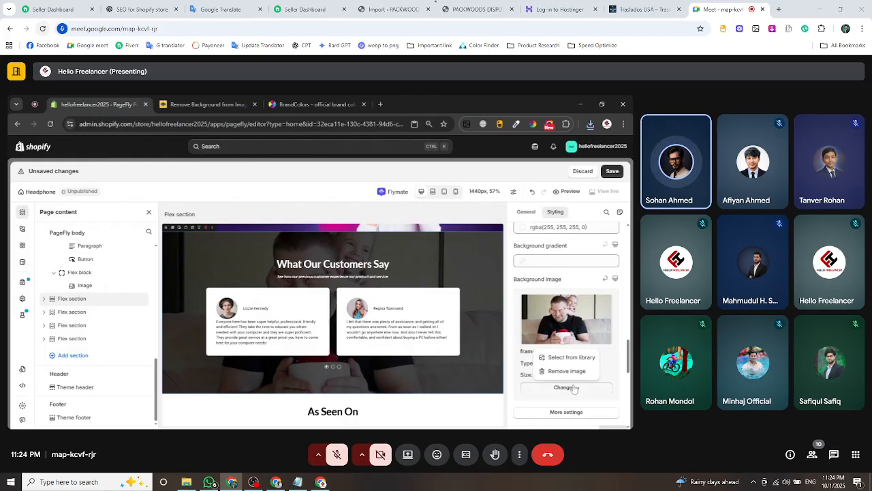
left_click(558, 358)
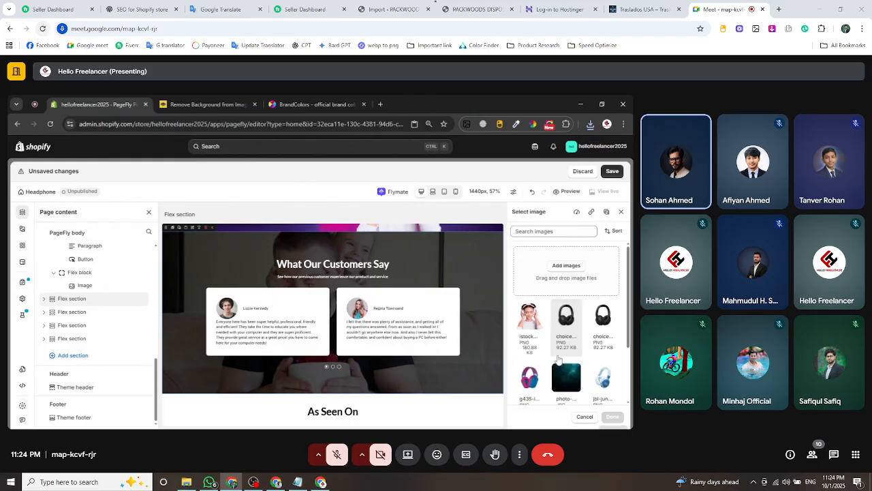
left_click(560, 267)
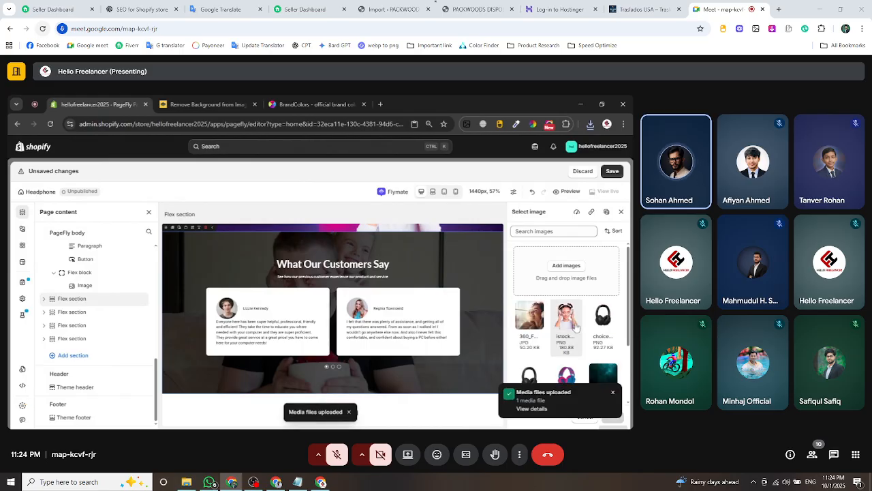
left_click(526, 321)
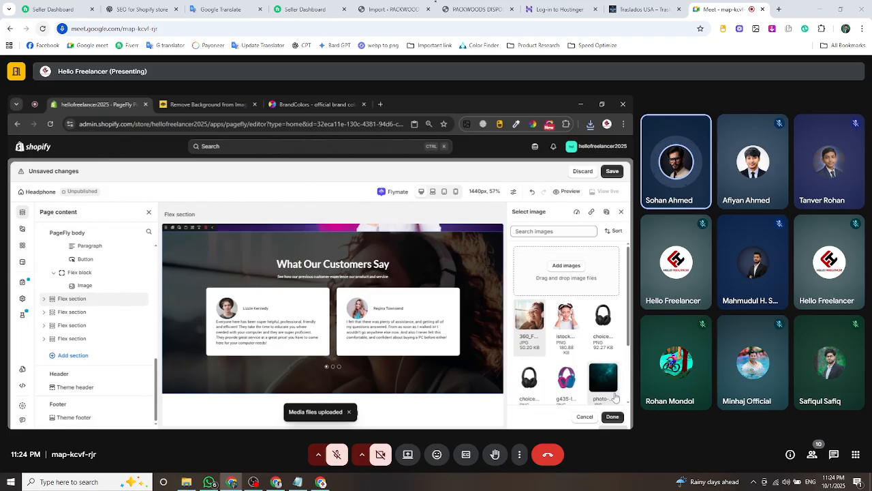
left_click(613, 416)
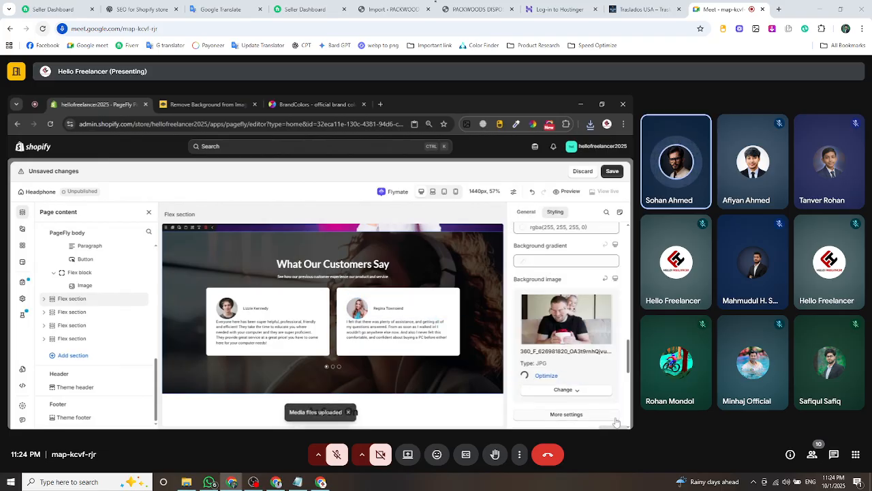
Review the homepage from the JBL hero banner down to the As Seen On section.
scroll(405, 277, "up", 3)
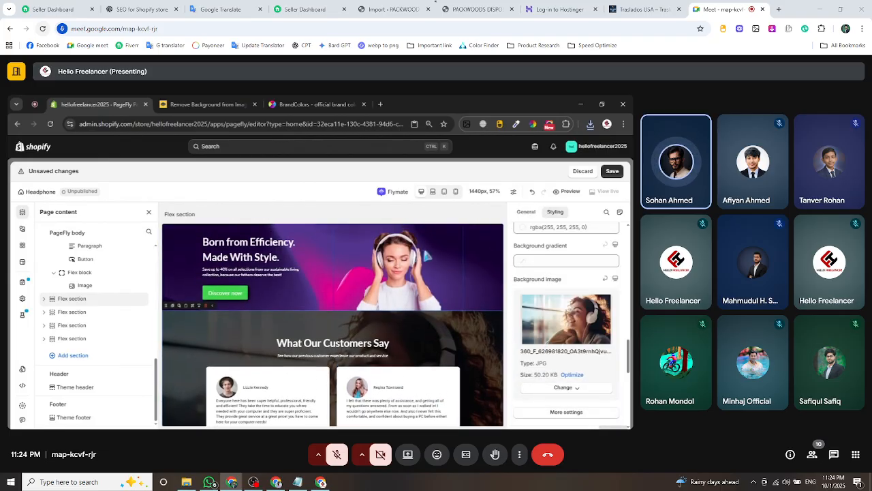
scroll(406, 278, "up", 5)
scroll(406, 286, "down", 4)
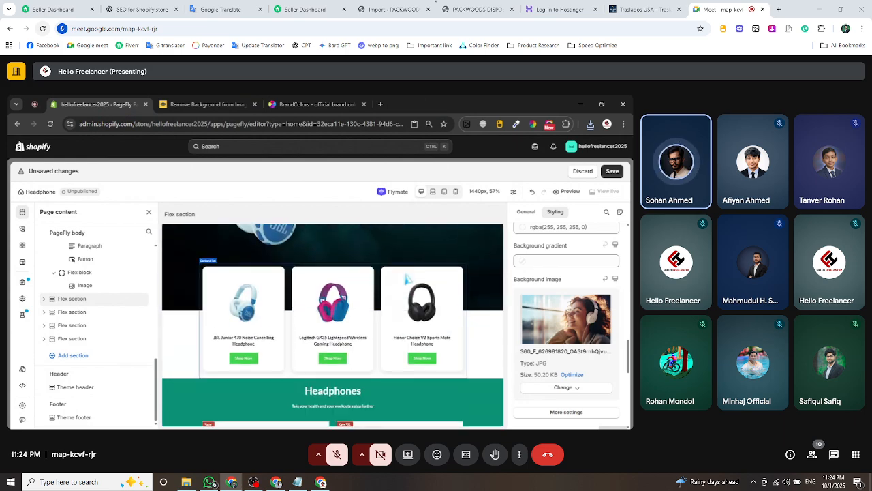
scroll(406, 286, "up", 5)
scroll(392, 285, "down", 3)
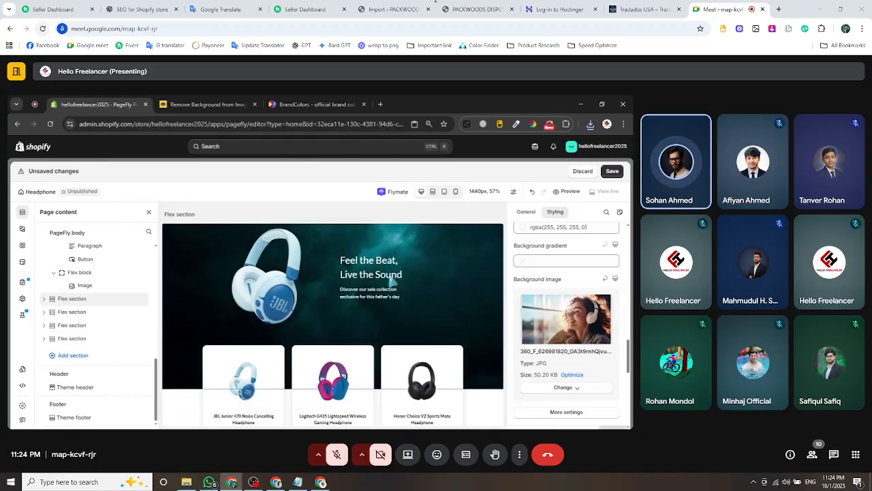
scroll(393, 285, "down", 8)
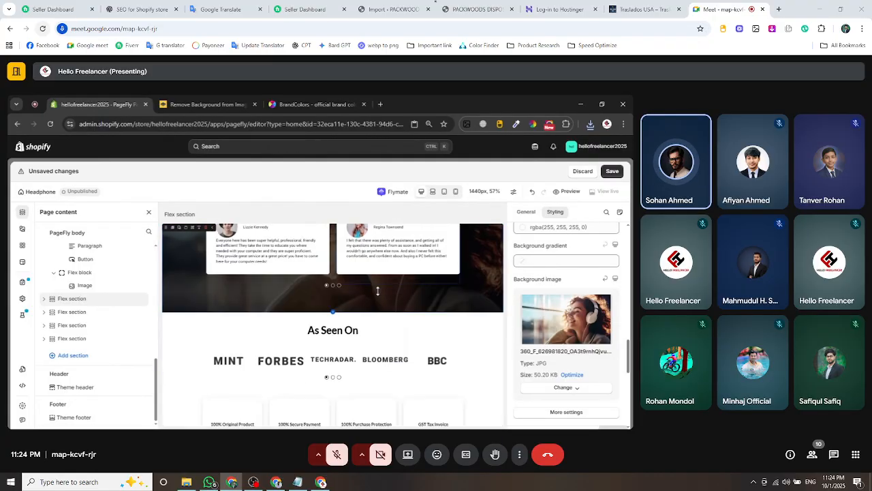
Review the sections around What Our Customers Say and inspect the first review card's reviewer name and photo elements.
scroll(380, 297, "up", 3)
scroll(380, 297, "up", 1)
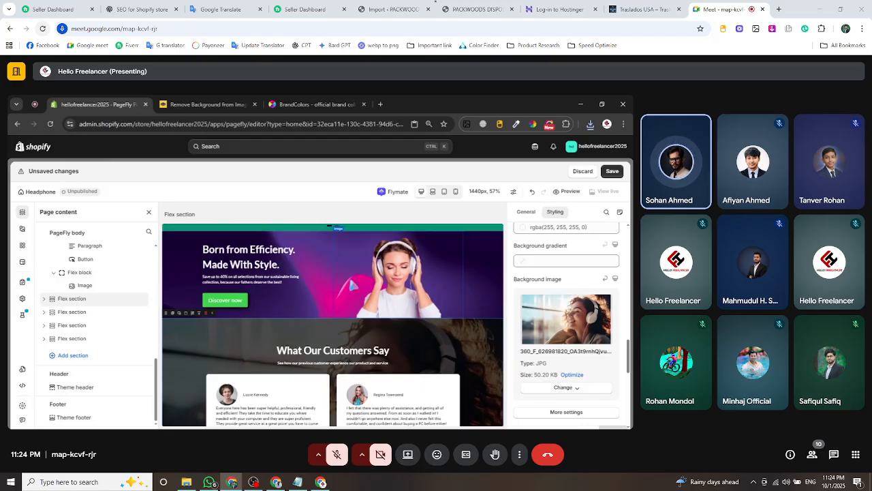
scroll(352, 285, "up", 5)
scroll(354, 282, "down", 5)
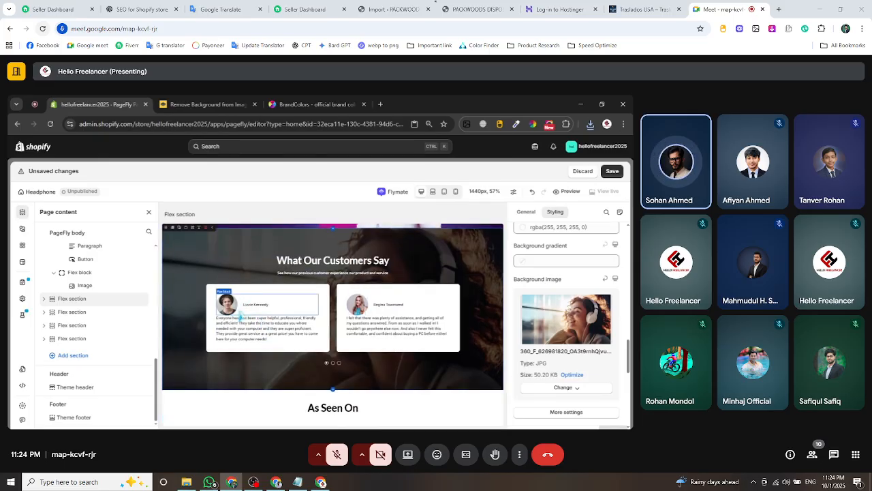
left_click(258, 304)
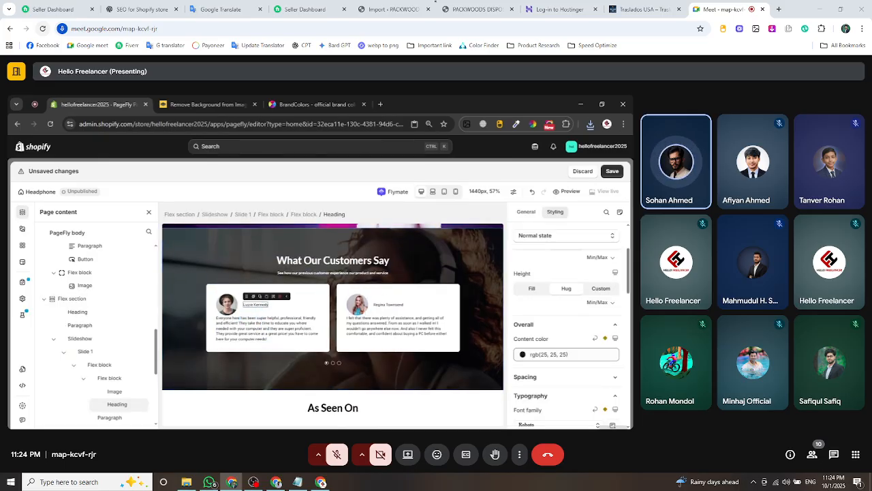
left_click(227, 304)
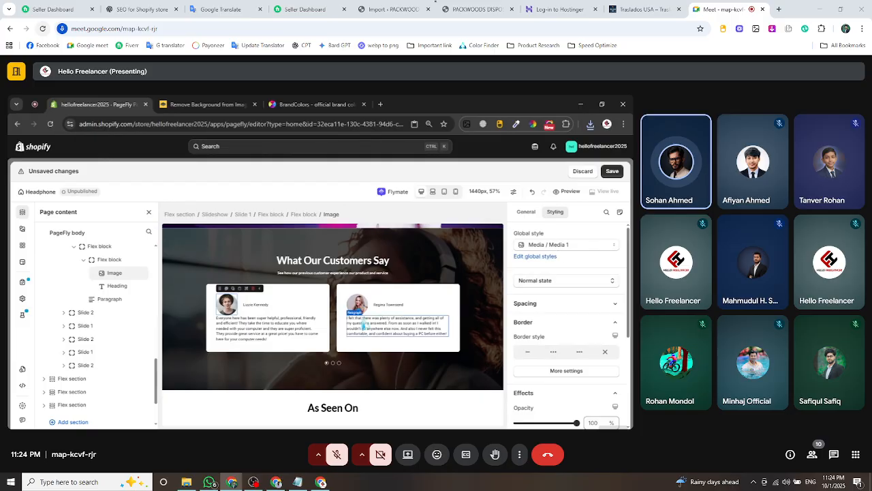
scroll(425, 297, "down", 1)
scroll(425, 297, "down", 3)
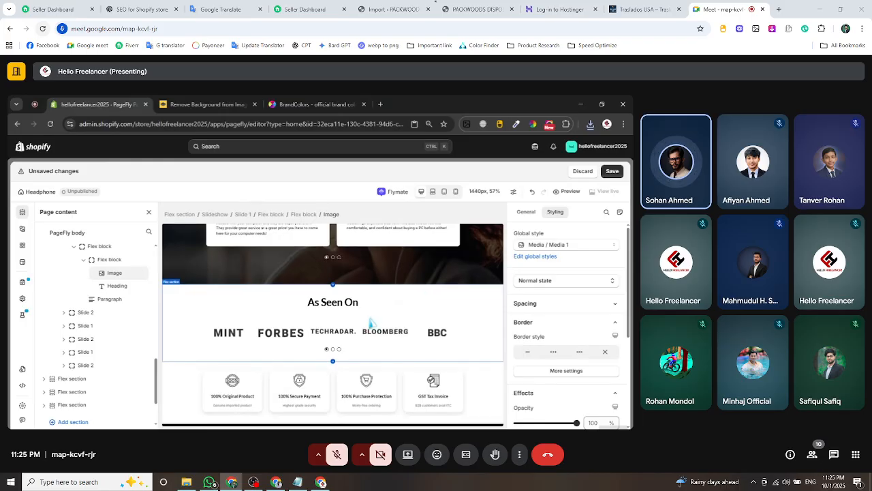
Examine the As Seen On logo slideshow's general settings and look through its slides.
left_click(371, 323)
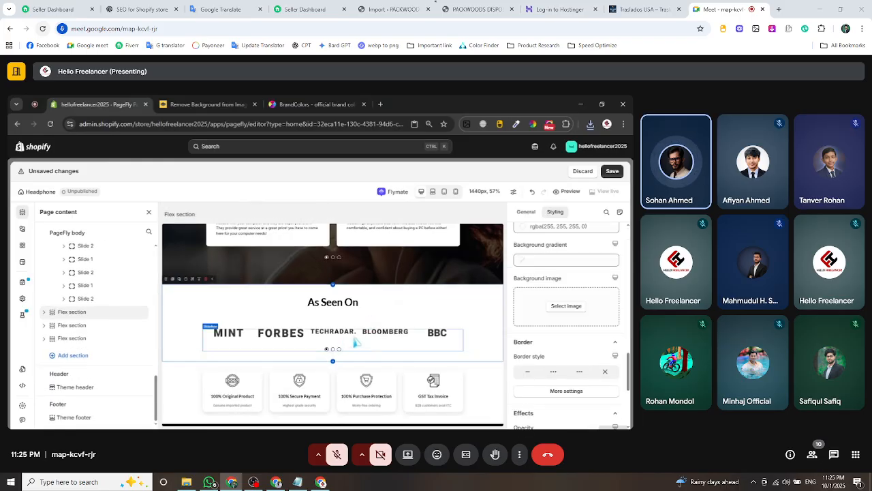
left_click(356, 342)
scroll(572, 272, "down", 3)
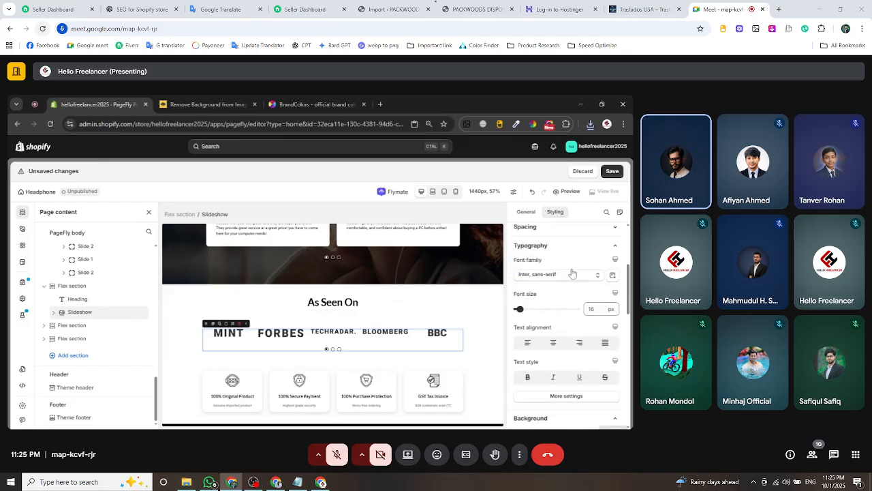
scroll(572, 273, "up", 3)
left_click(526, 211)
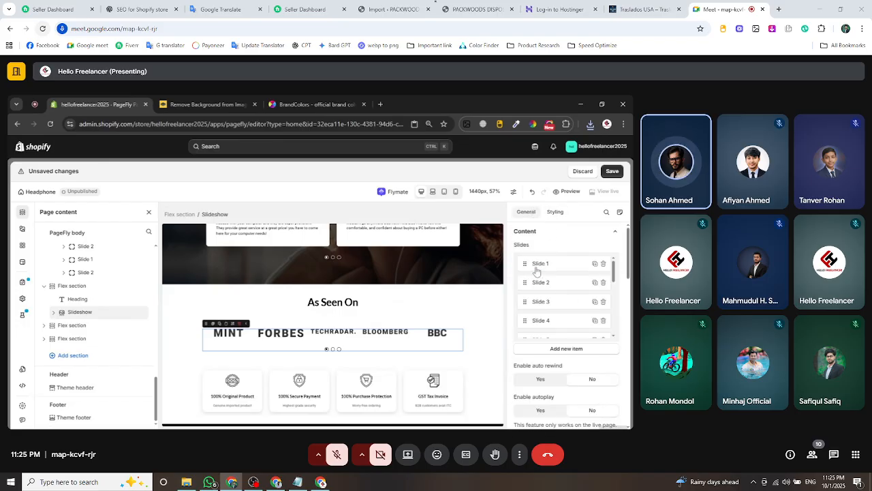
left_click(542, 263)
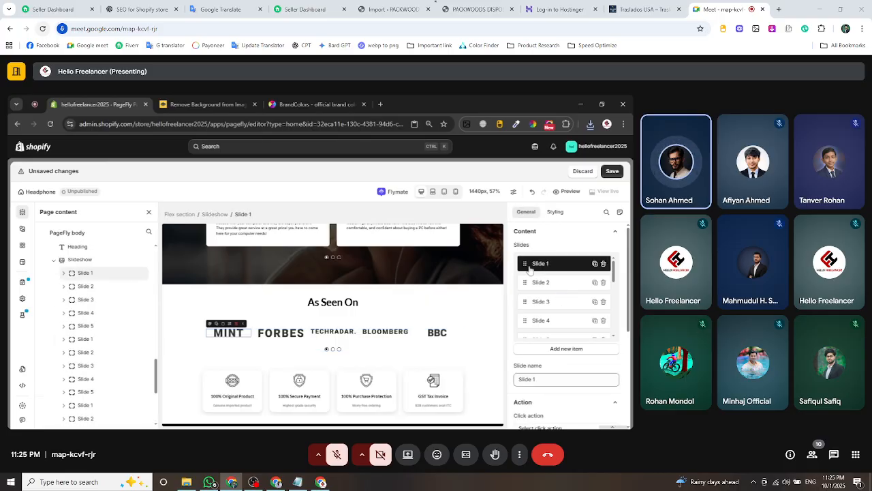
scroll(561, 287, "down", 6)
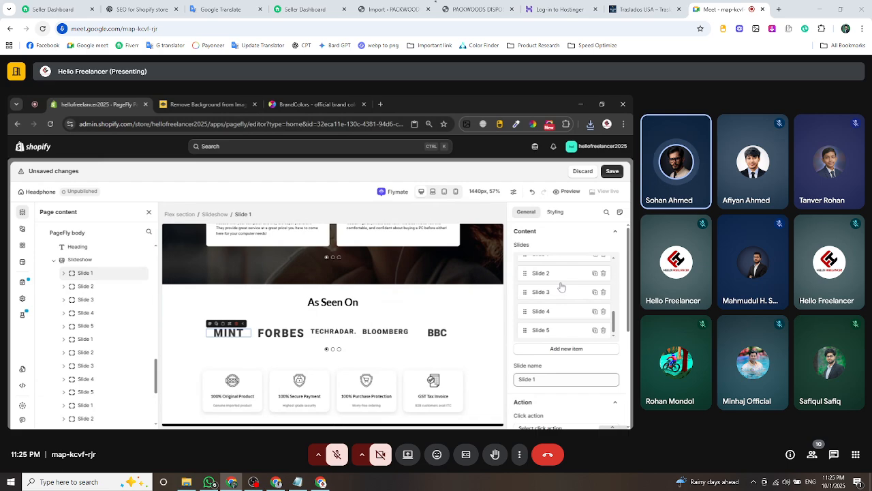
scroll(562, 287, "up", 6)
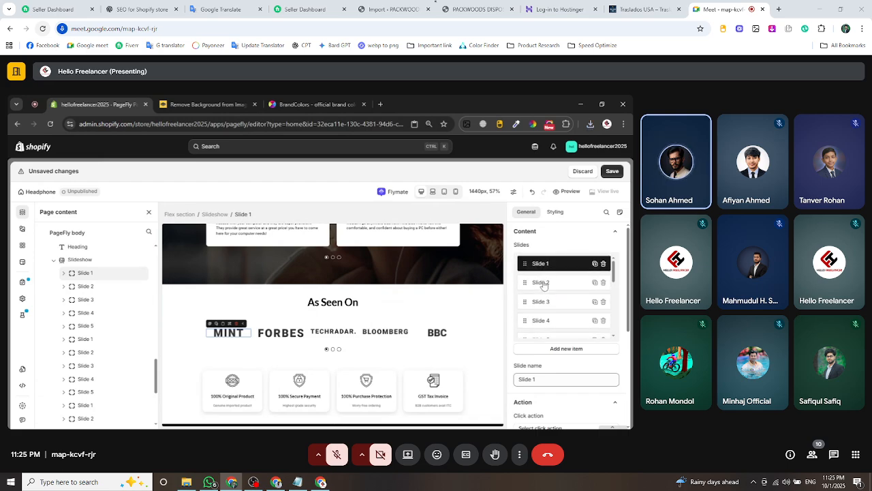
left_click(543, 283)
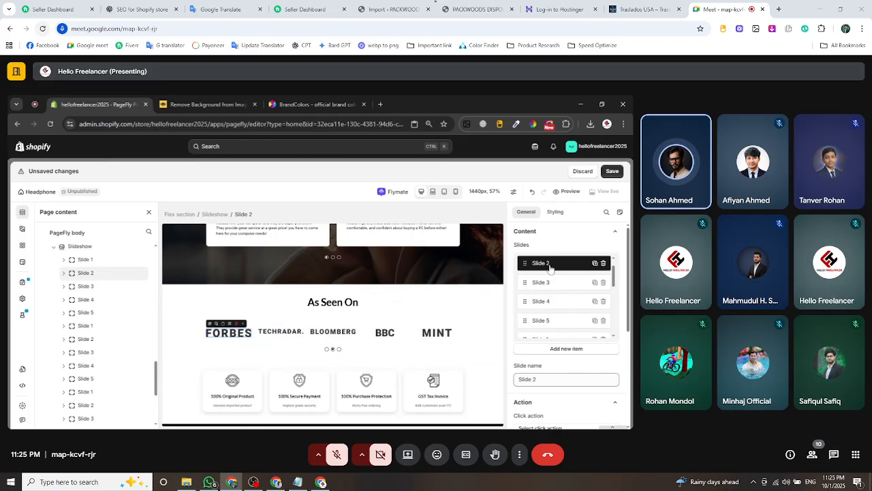
left_click(53, 250)
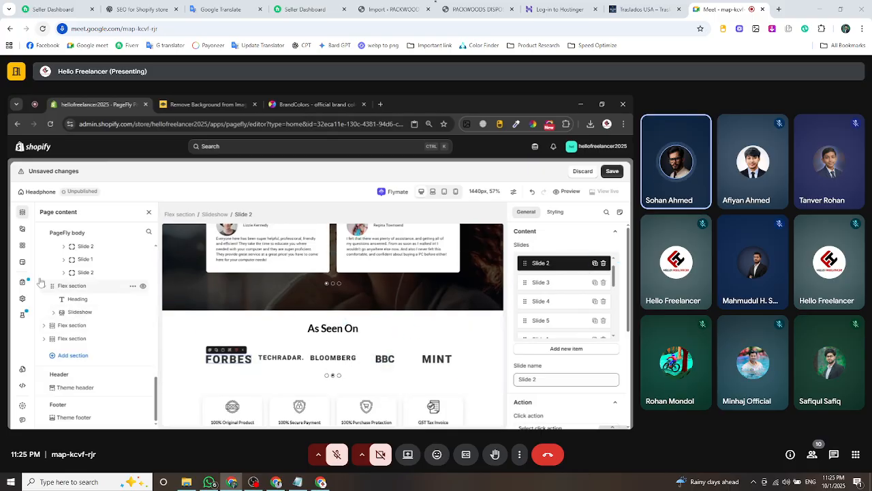
Browse the PageFly element library from the containers through basic, media, advanced and social elements.
left_click(23, 230)
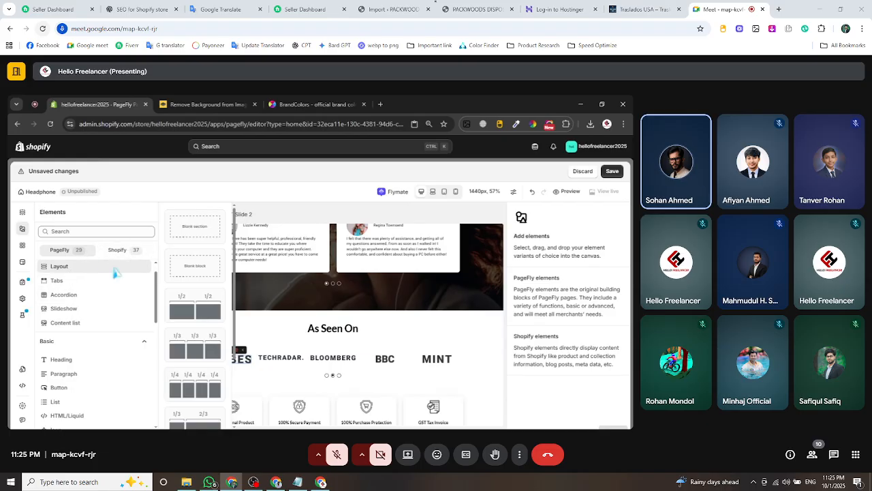
scroll(99, 310, "down", 2)
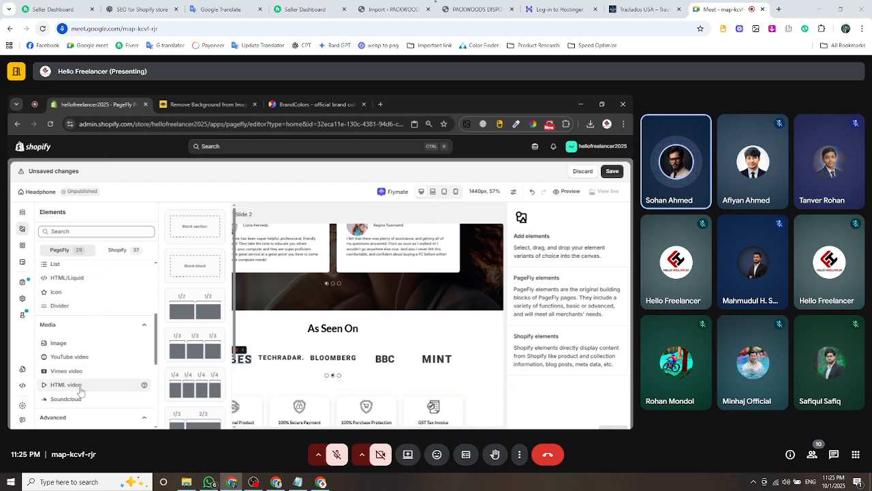
scroll(81, 382, "down", 2)
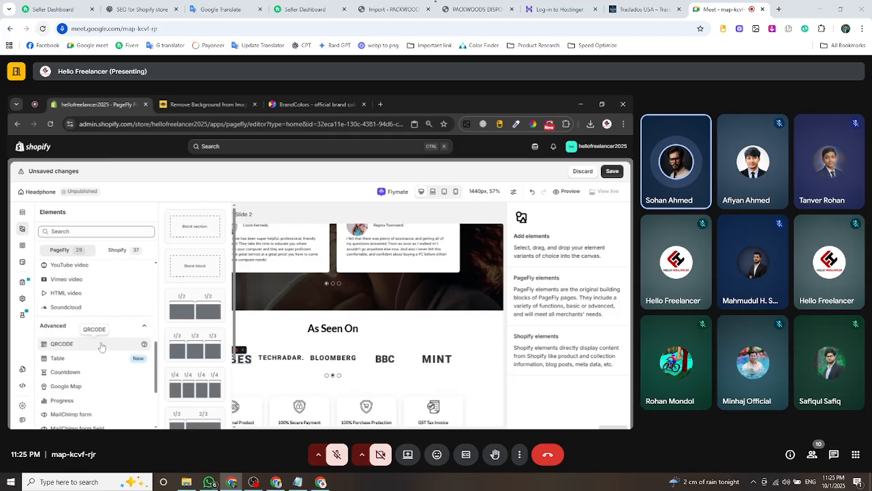
scroll(95, 341, "down", 1)
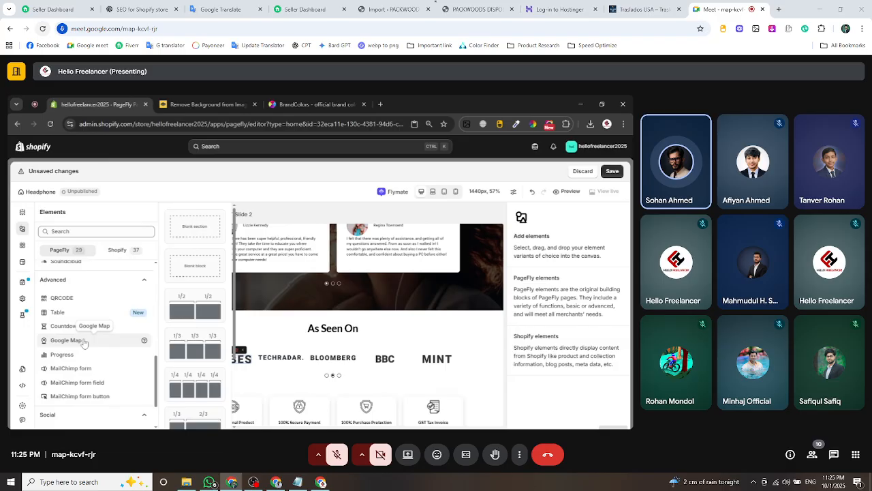
scroll(84, 344, "down", 1)
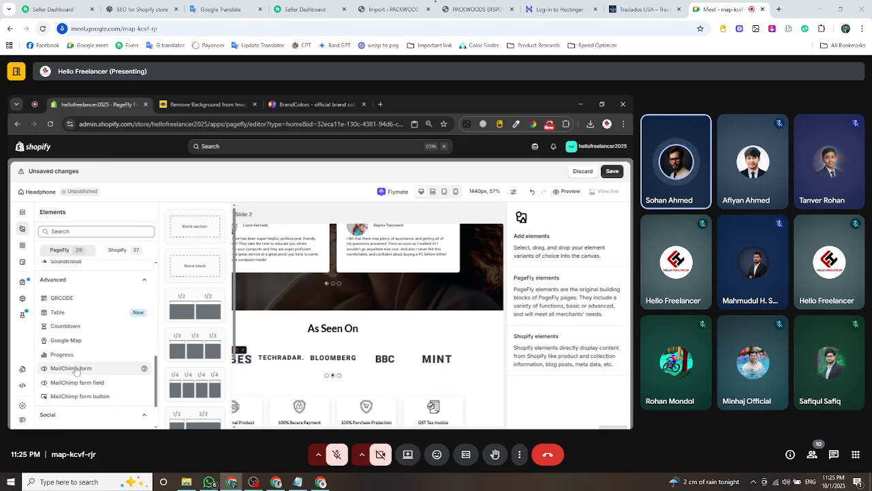
scroll(85, 359, "down", 1)
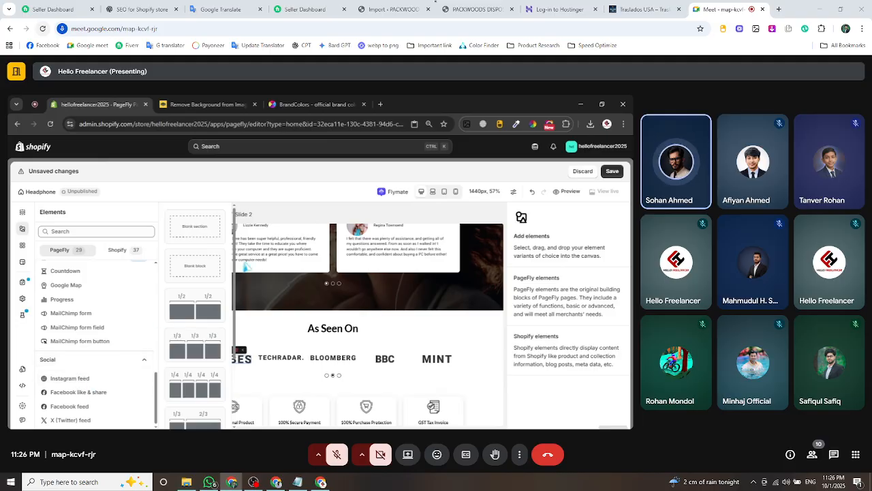
scroll(58, 351, "up", 4)
scroll(58, 353, "up", 5)
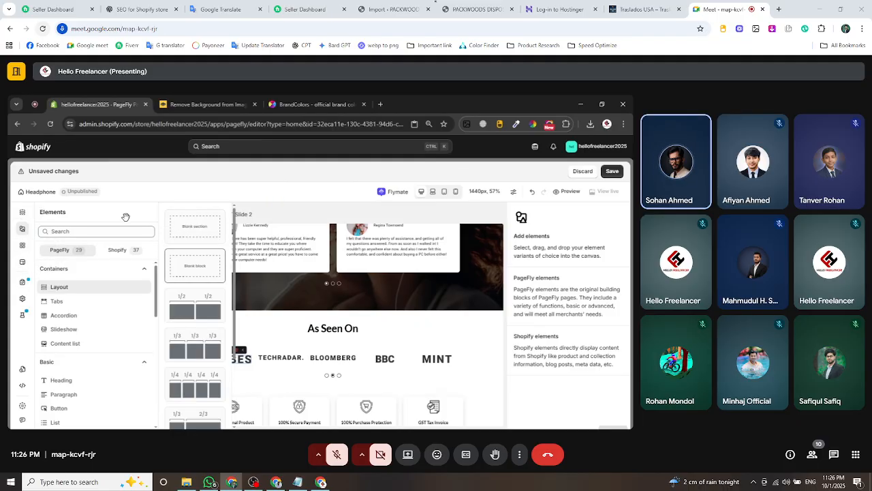
Delete the As Seen On section from the page.
left_click(22, 212)
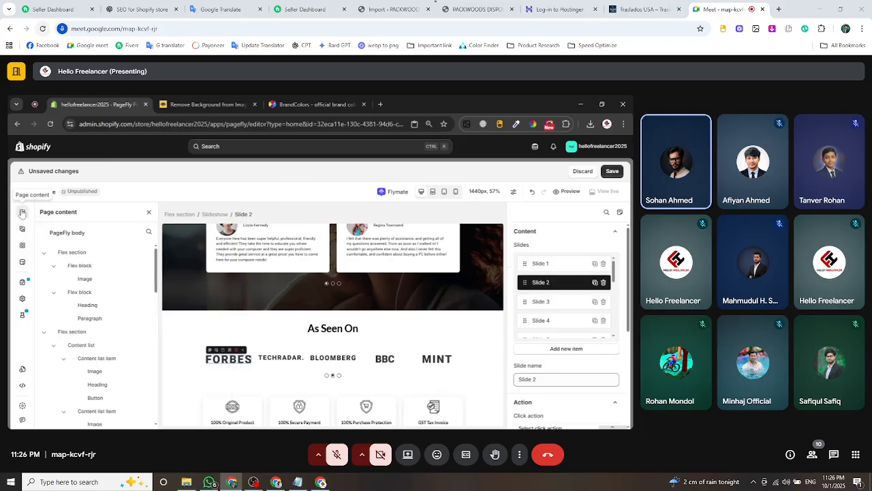
scroll(333, 294, "down", 2)
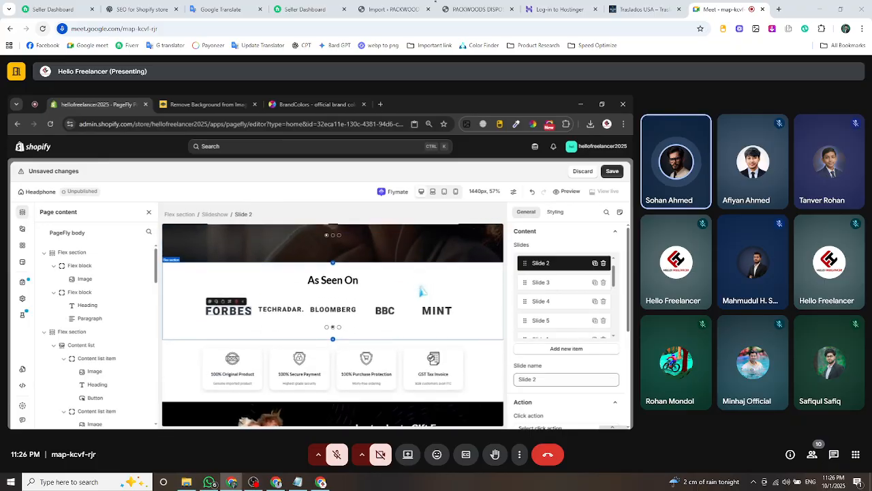
left_click(311, 301)
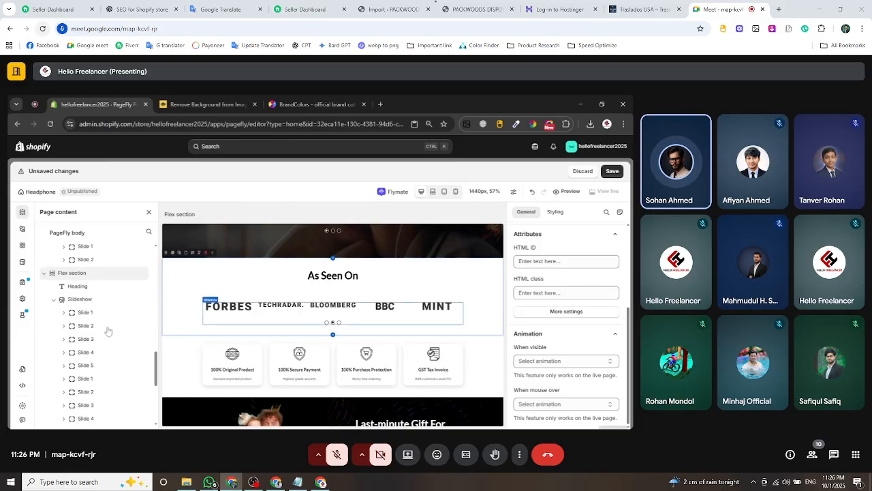
left_click(44, 273)
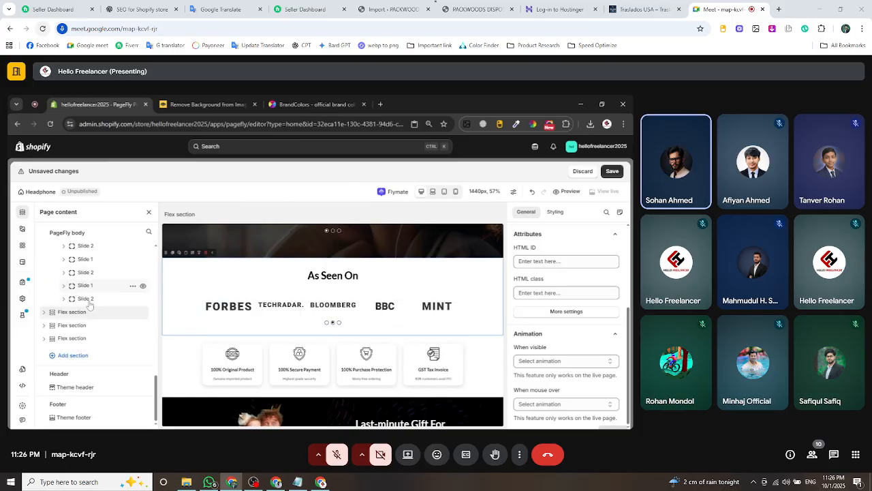
left_click(134, 312)
left_click(130, 356)
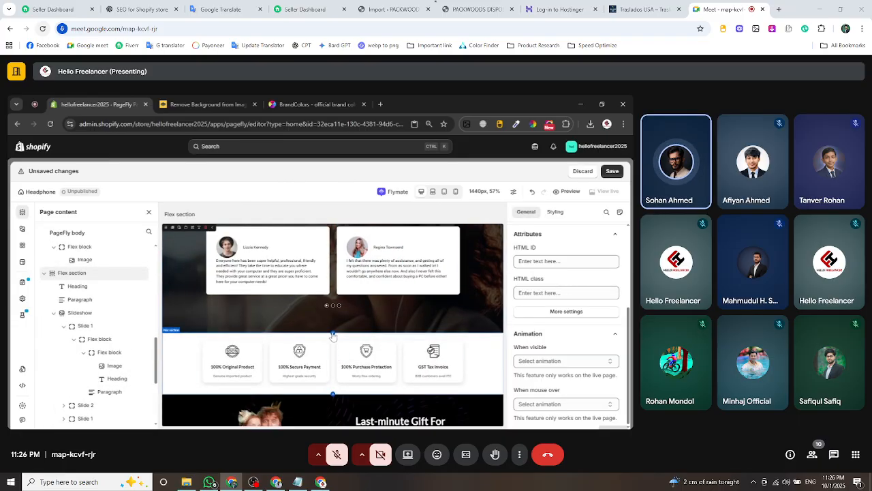
Search the section templates for "slide" from the insertion point below the customer reviews, and clear the search.
mouse_move(333, 334)
left_click(332, 344)
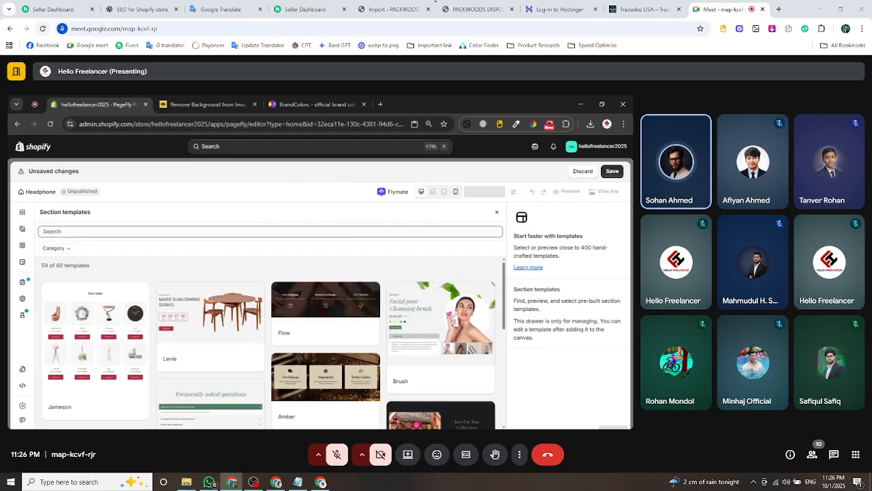
left_click(270, 231)
type("slide")
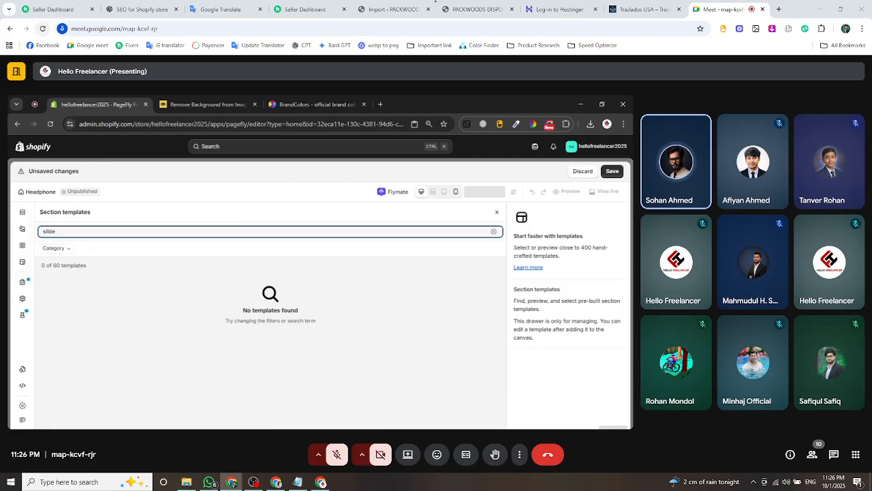
left_click(495, 232)
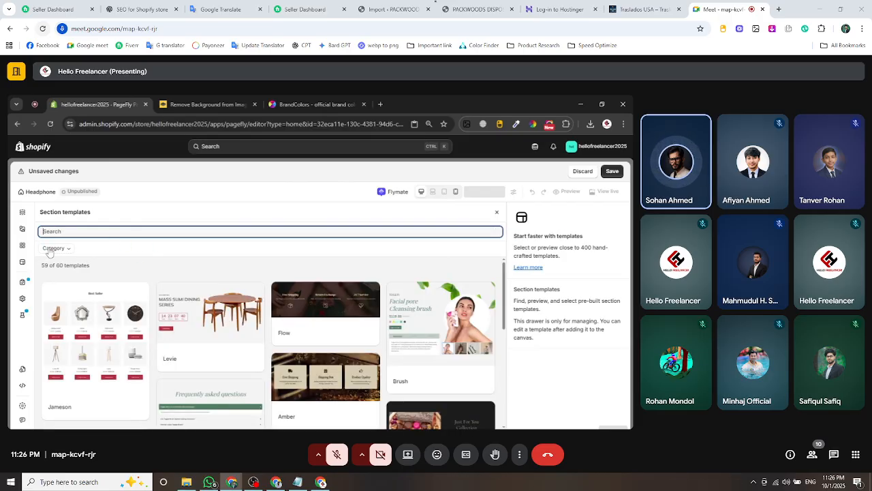
Add the three-image Slideshow element between the customer reviews section and the guarantee badges.
left_click(22, 230)
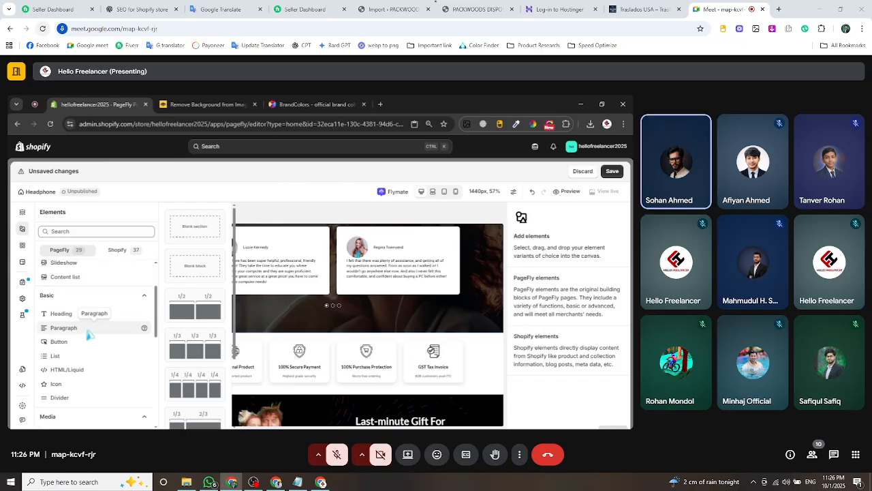
scroll(84, 314, "down", 1)
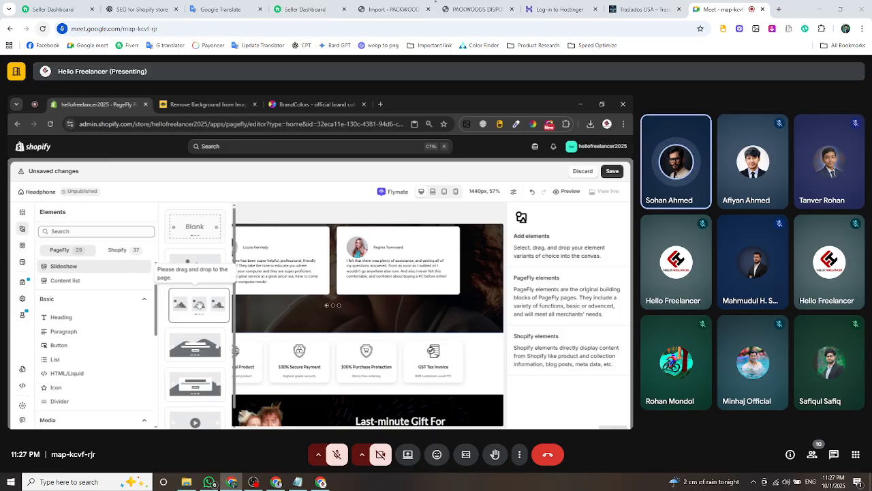
left_click_drag(207, 302, 208, 313)
scroll(368, 346, "down", 2)
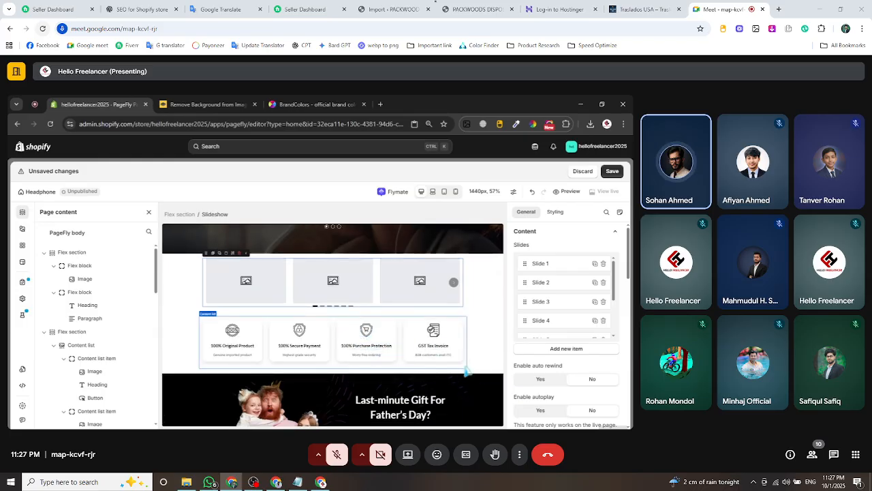
left_click(257, 290)
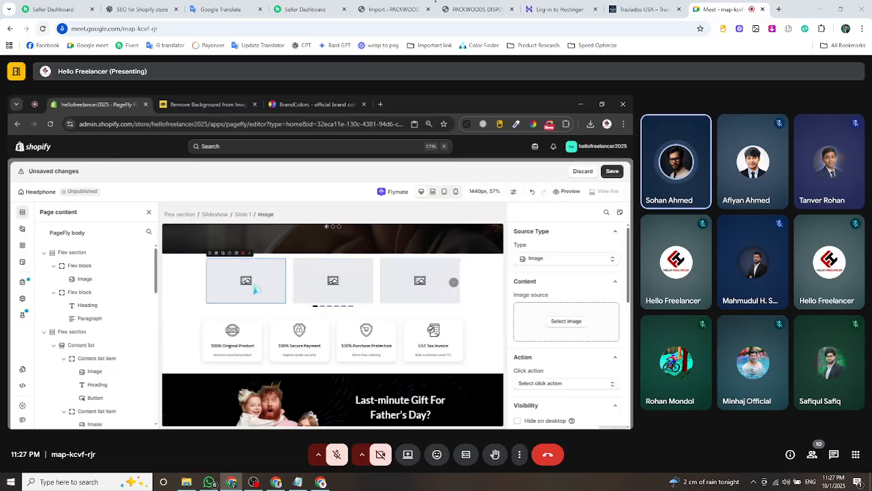
left_click(566, 320)
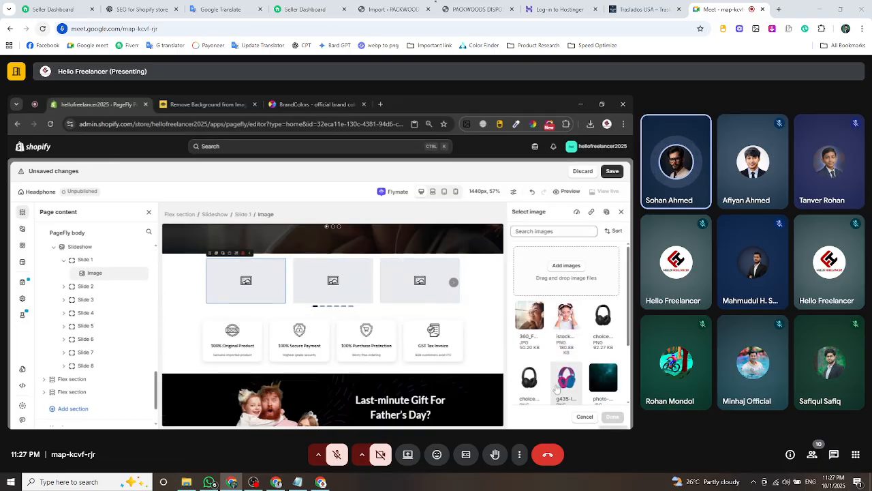
scroll(566, 378, "down", 2)
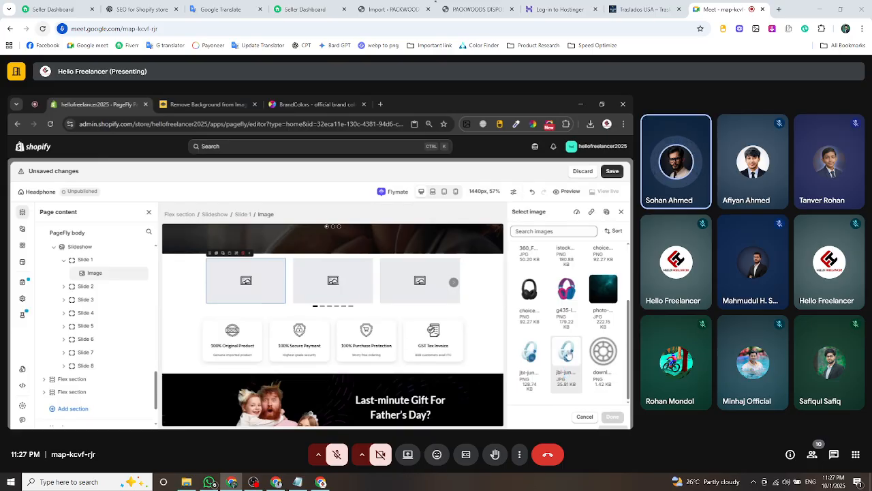
scroll(568, 353, "up", 2)
left_click(565, 378)
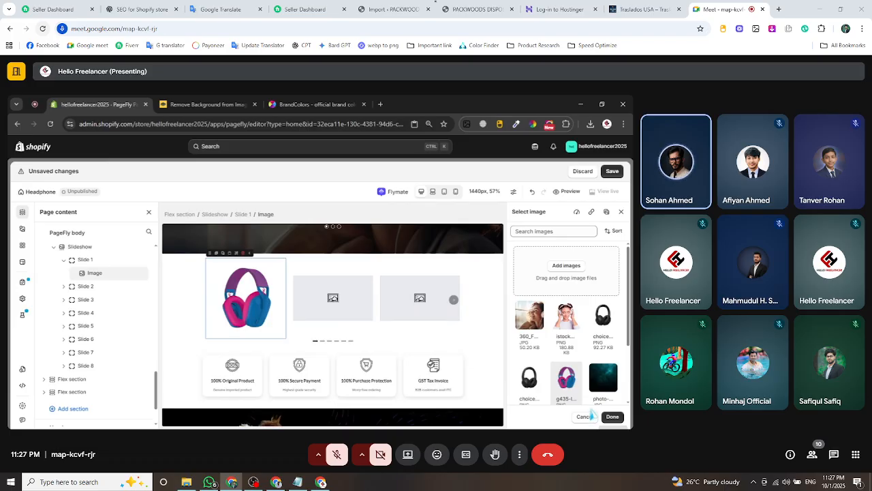
left_click(332, 299)
Set the first slide's image to the pink, purple and blue g435 headphone picture from the image library.
left_click(266, 294)
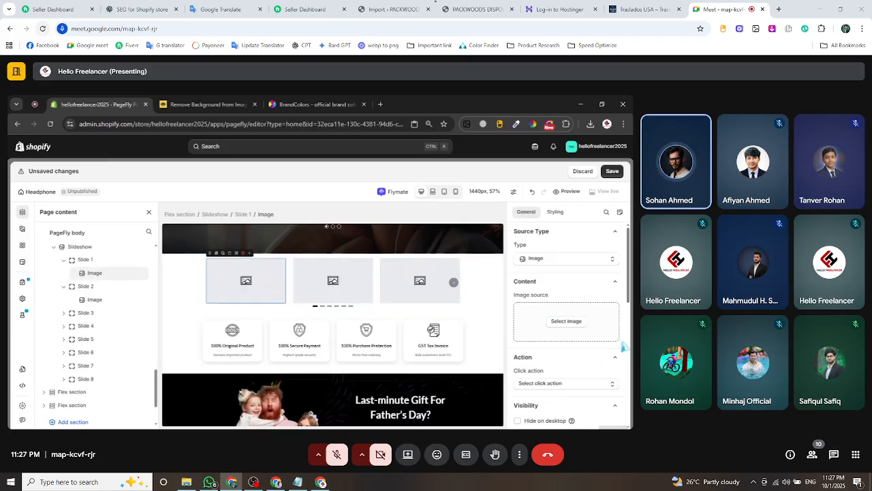
left_click(566, 321)
left_click(567, 371)
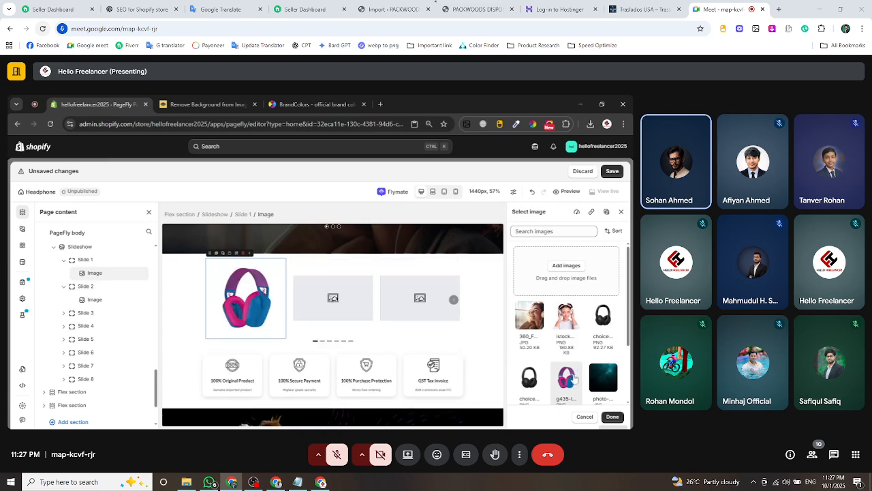
left_click(612, 417)
Fill the second slide's image placeholder with the black headphone picture from the image library.
left_click(371, 311)
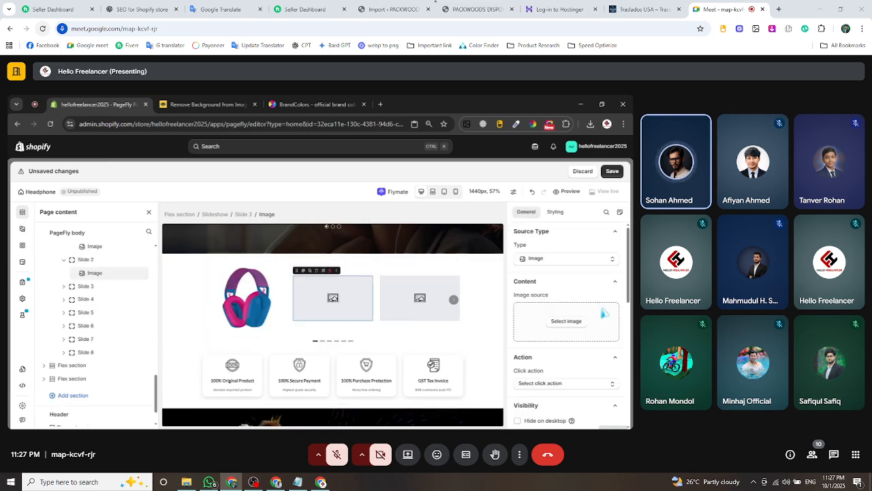
left_click(566, 321)
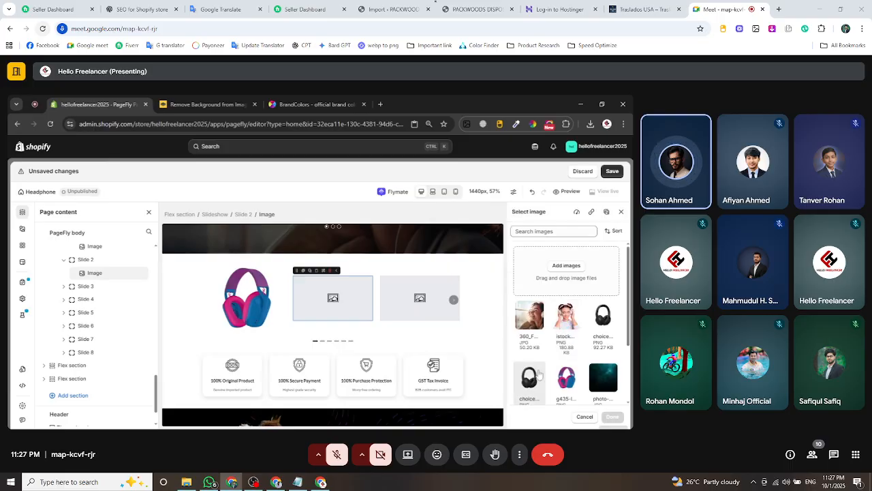
left_click(529, 376)
left_click(612, 416)
Set the third slide's image to the light-blue JBL headphone JPG from the image library.
left_click(426, 306)
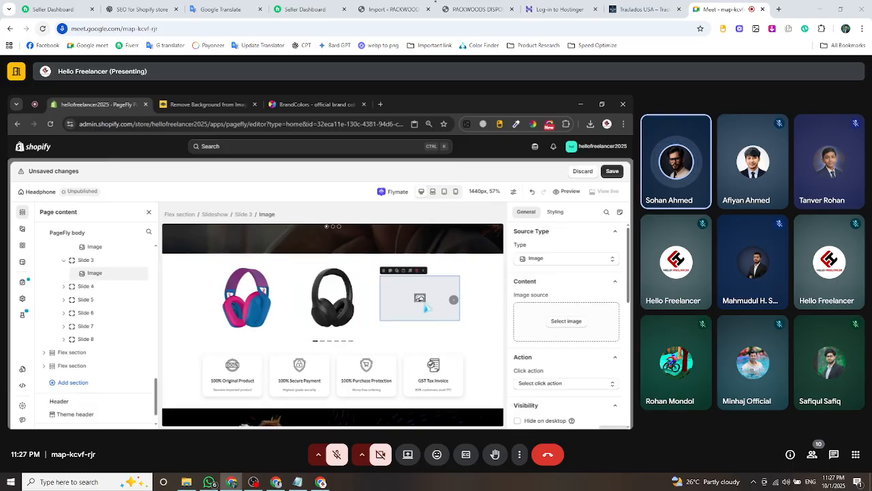
left_click(566, 321)
left_click(601, 327)
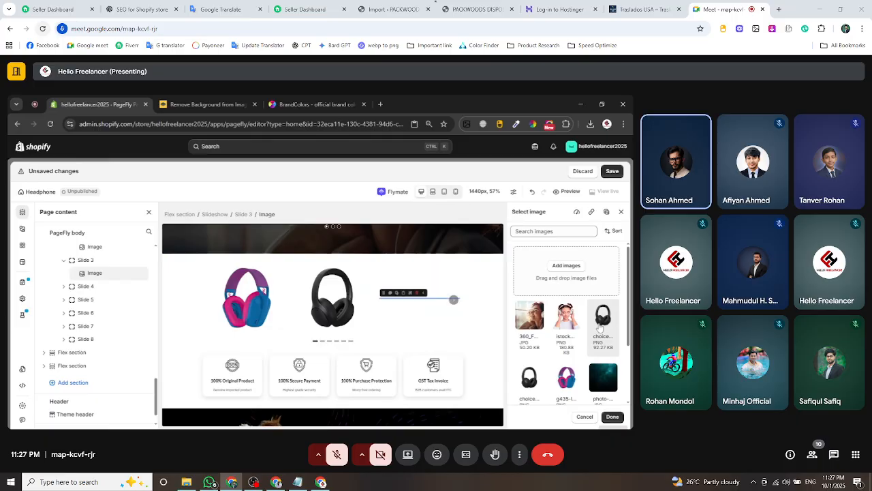
scroll(598, 332, "down", 1)
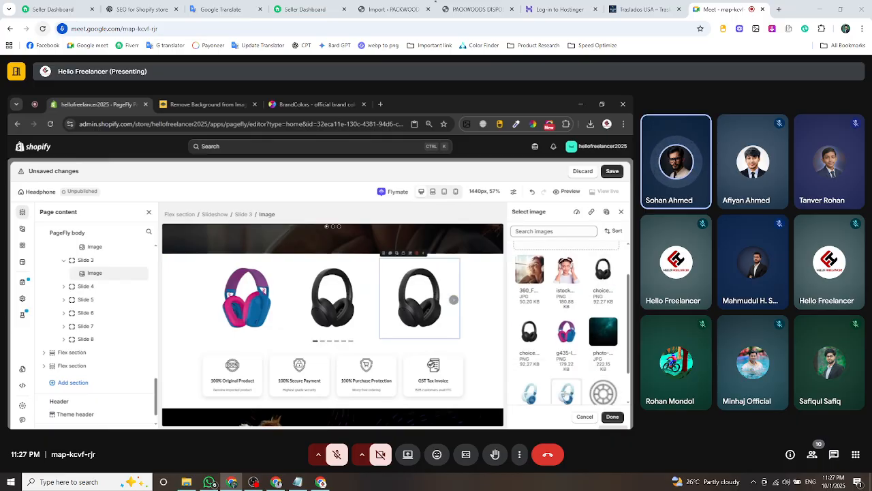
left_click(566, 394)
left_click(612, 417)
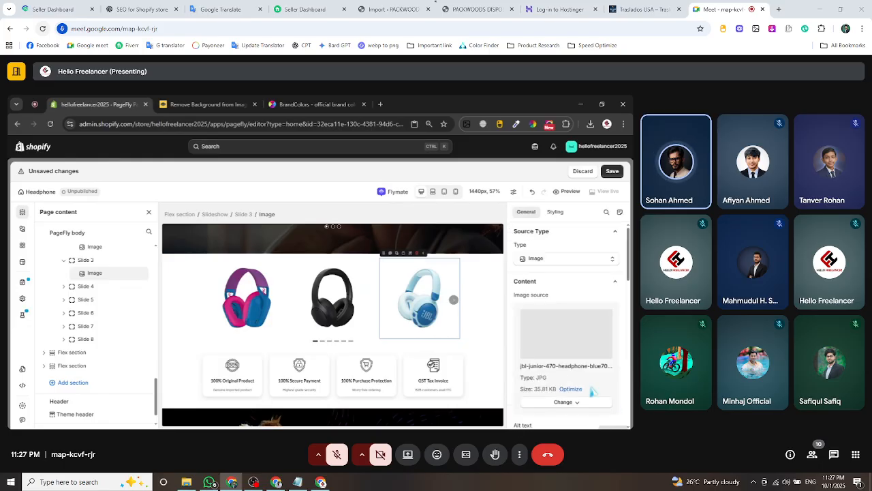
Examine the When visible and When mouse over animation options for the slideshow's flex section.
left_click(481, 305)
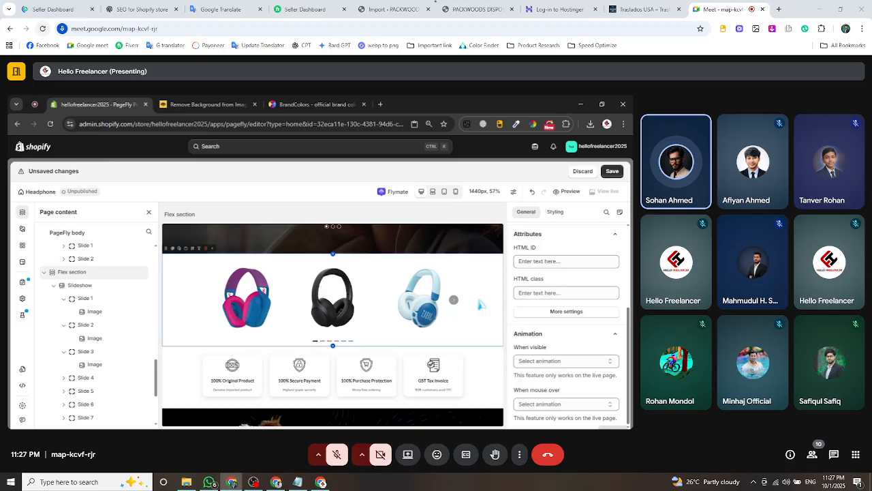
left_click(562, 361)
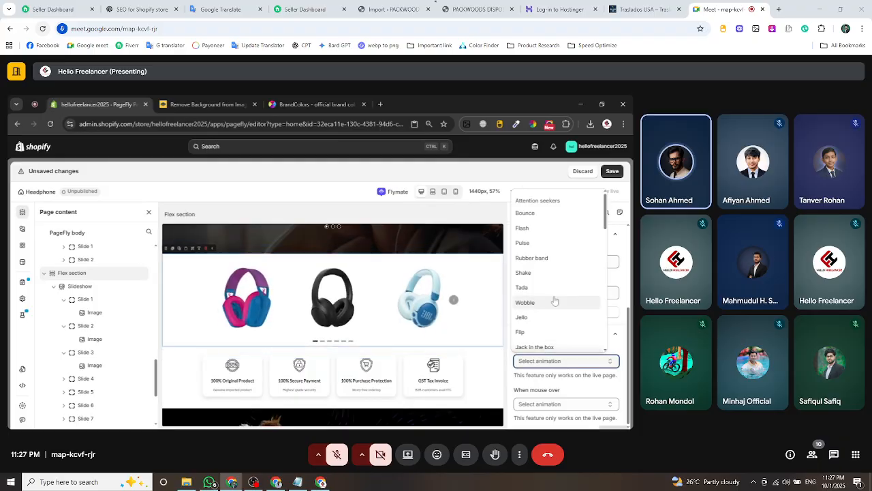
scroll(554, 302, "down", 2)
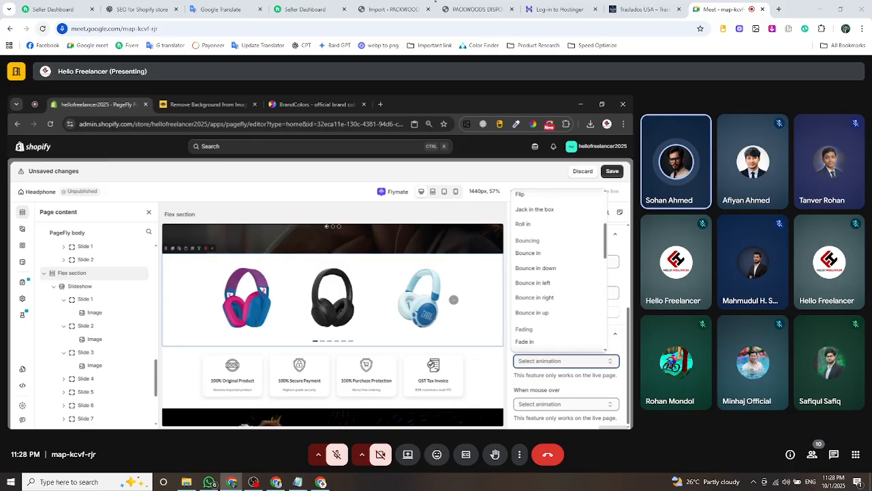
left_click(549, 403)
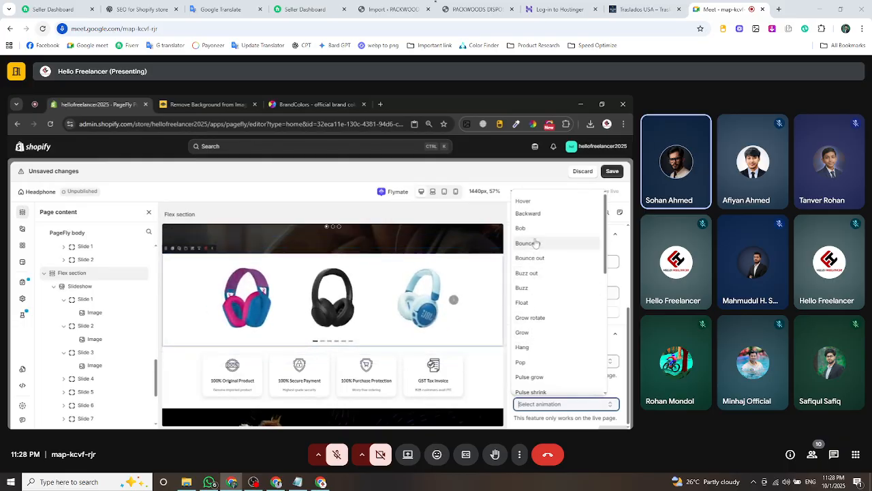
Replace the third slide's image with the PNG version of the light-blue JBL headphone.
left_click(419, 298)
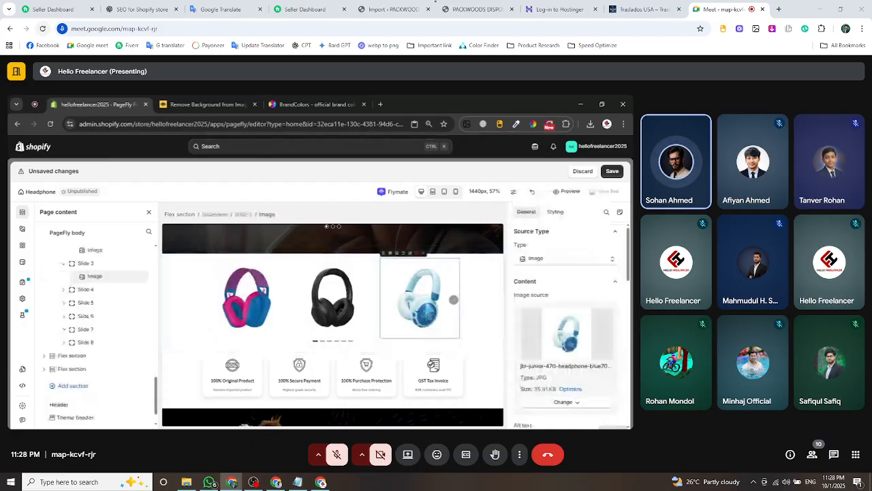
left_click(575, 402)
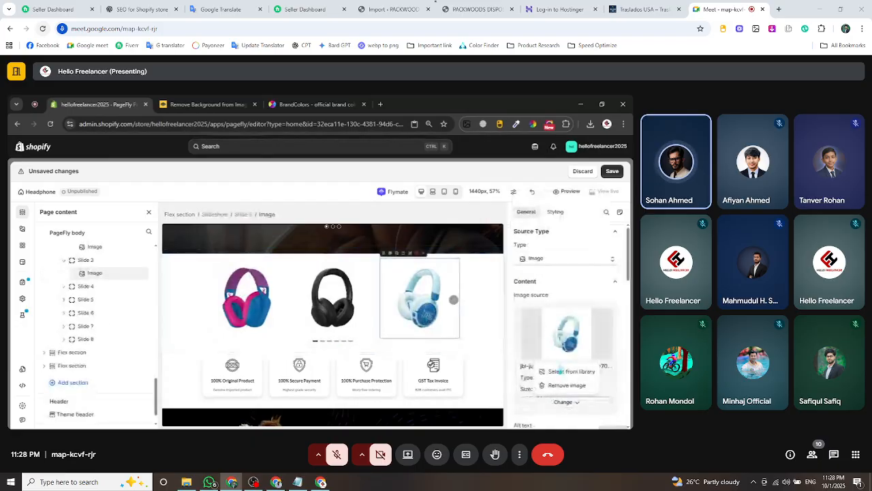
left_click(553, 371)
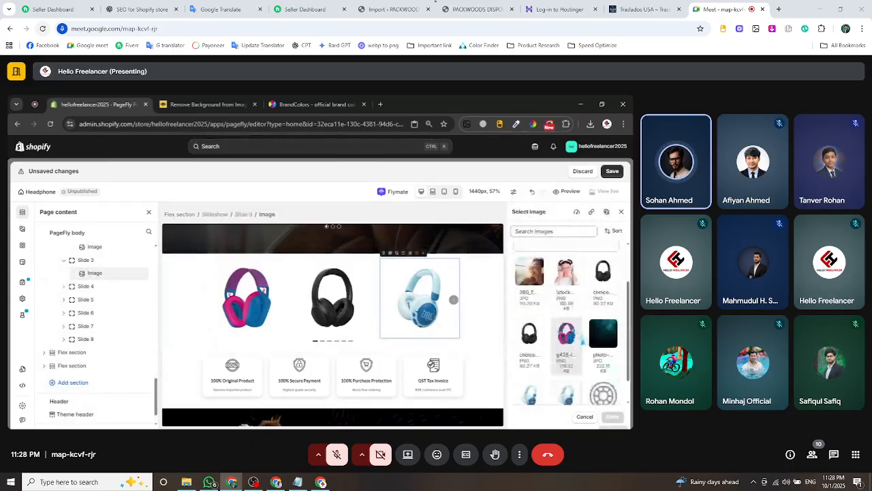
scroll(582, 334, "down", 2)
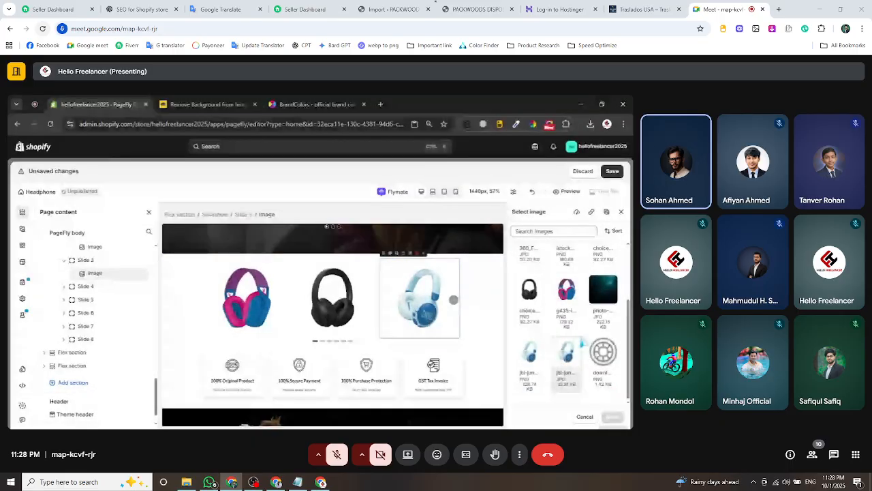
left_click(612, 416)
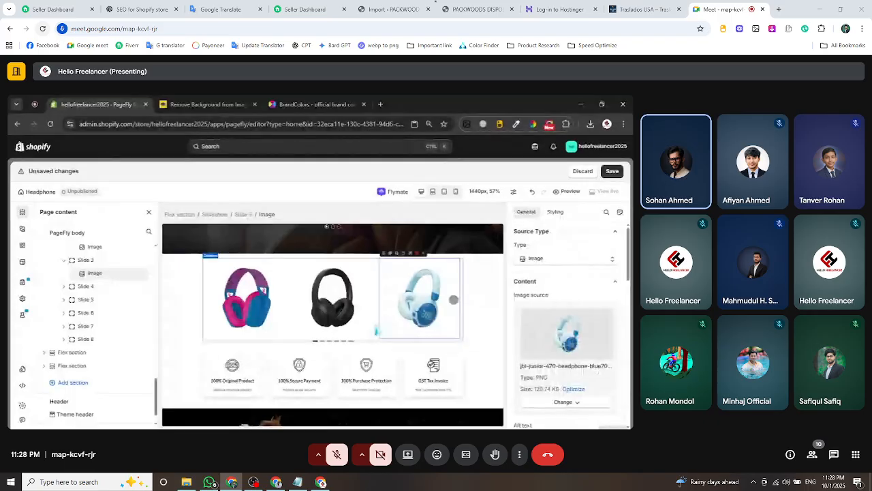
Delete slides 8, 7 and 6 from the slideshow.
left_click(454, 300)
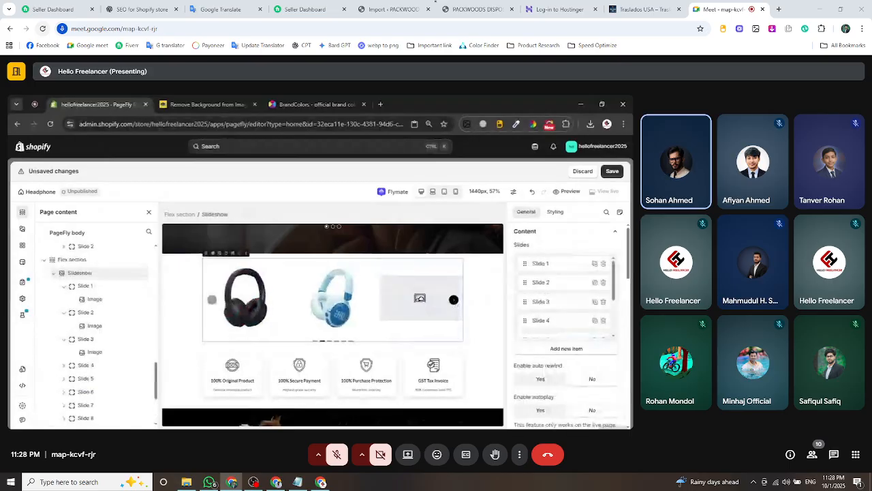
scroll(560, 308, "down", 2)
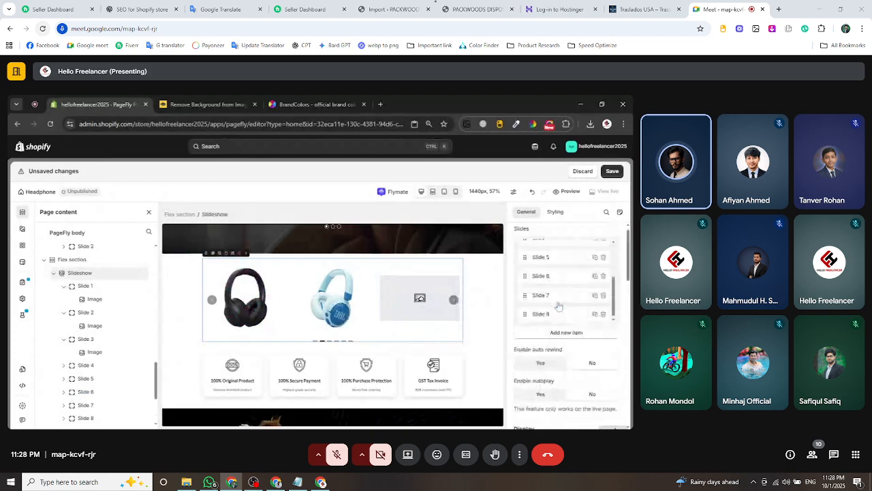
left_click(603, 331)
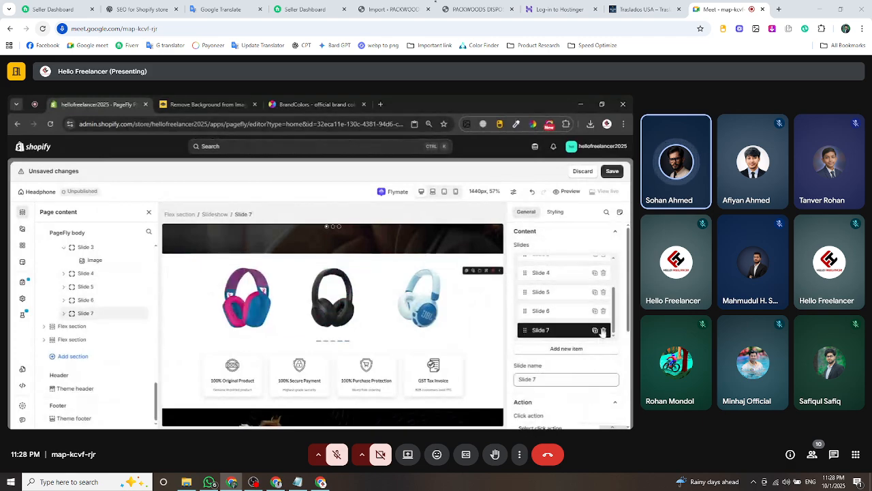
left_click(604, 332)
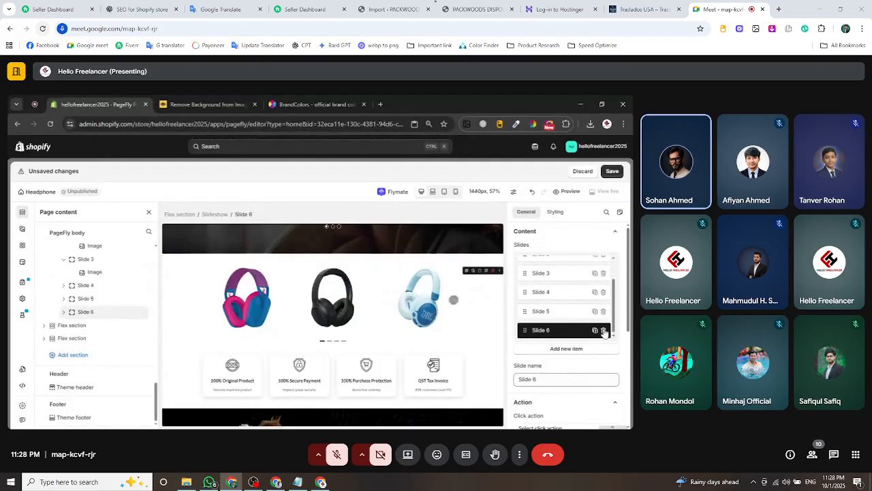
left_click(604, 332)
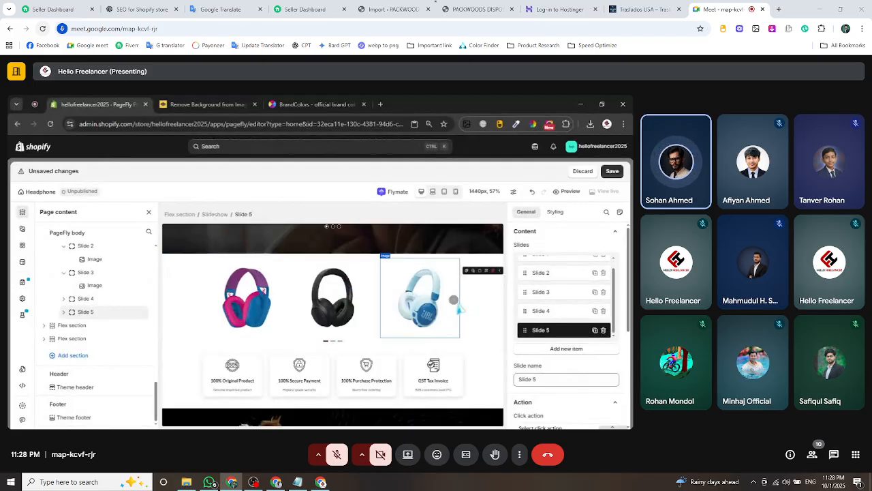
Advance the slideshow to the empty slides and set slide 4's image to the black headphone picture.
left_click(455, 301)
left_click(443, 307)
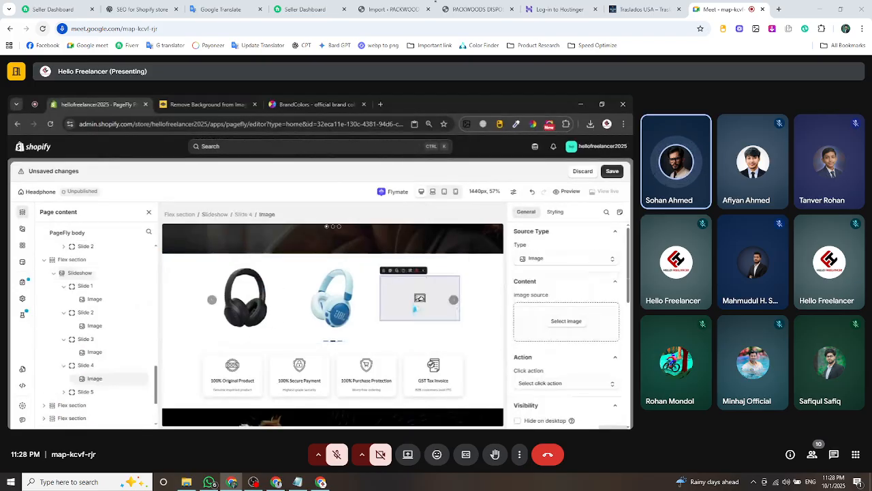
left_click(556, 322)
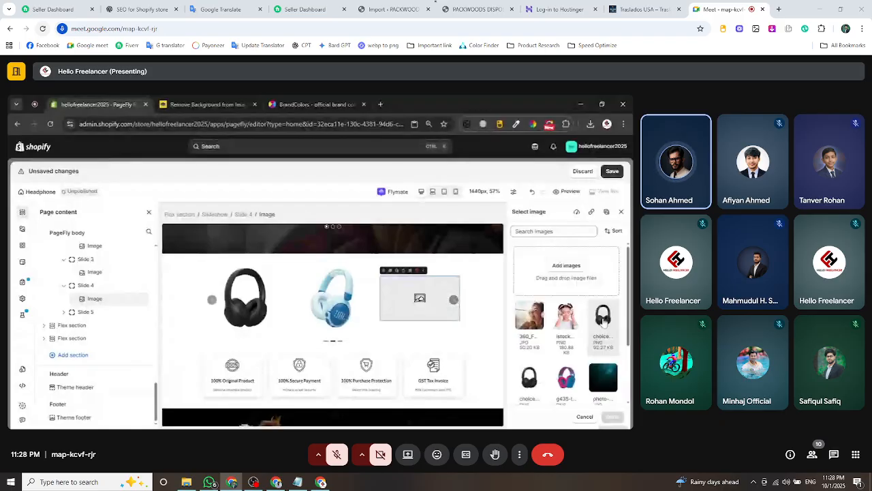
left_click(603, 321)
left_click(454, 300)
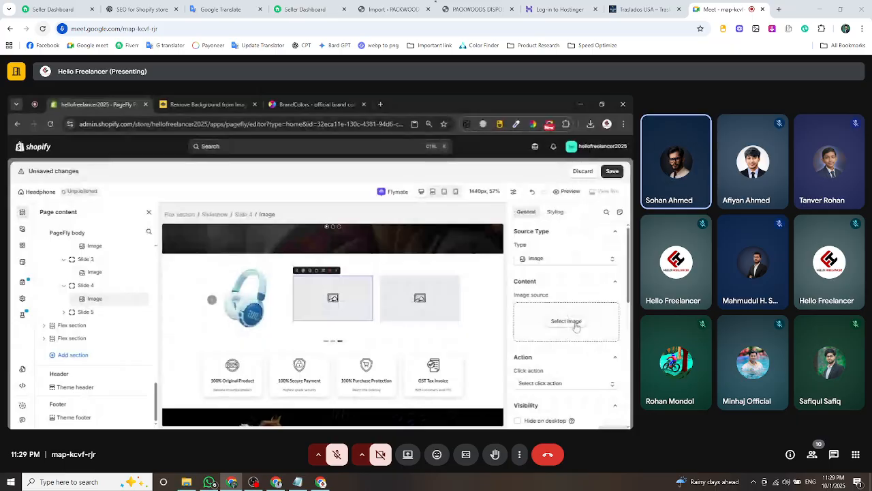
left_click(566, 321)
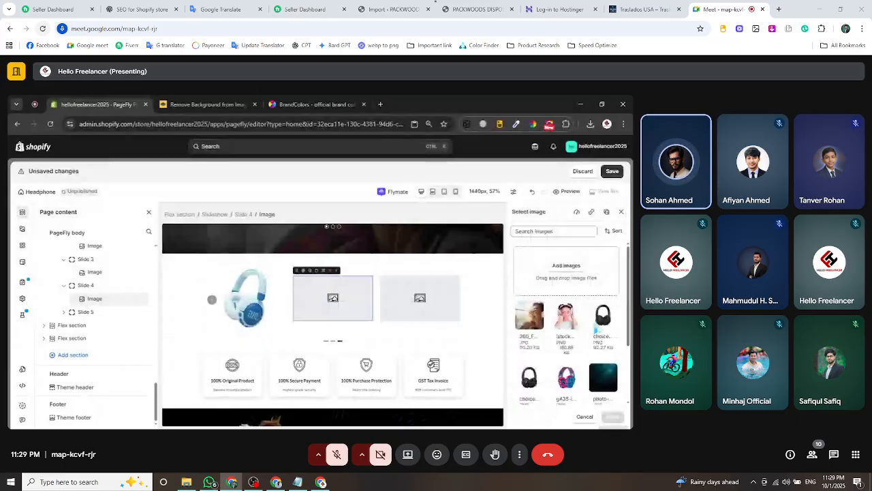
left_click(602, 320)
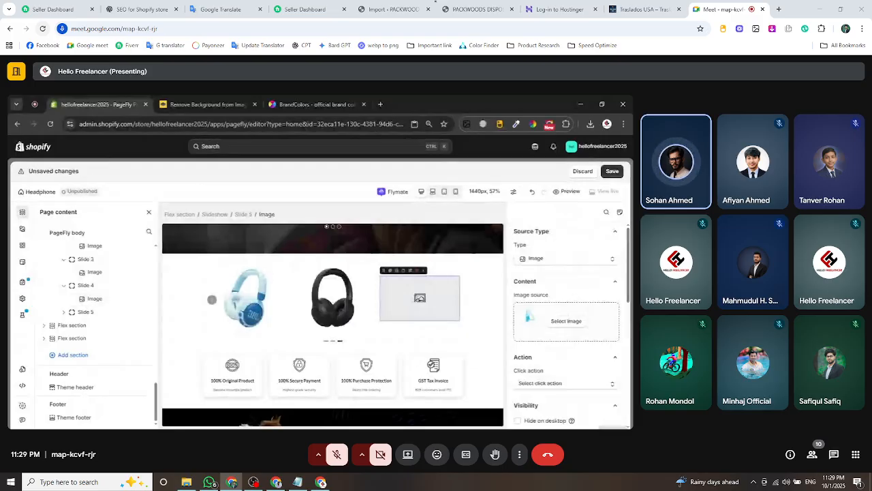
Set slide 5's image to the pink, purple and blue g435 headphone picture and return the slideshow to its first slide.
left_click(528, 316)
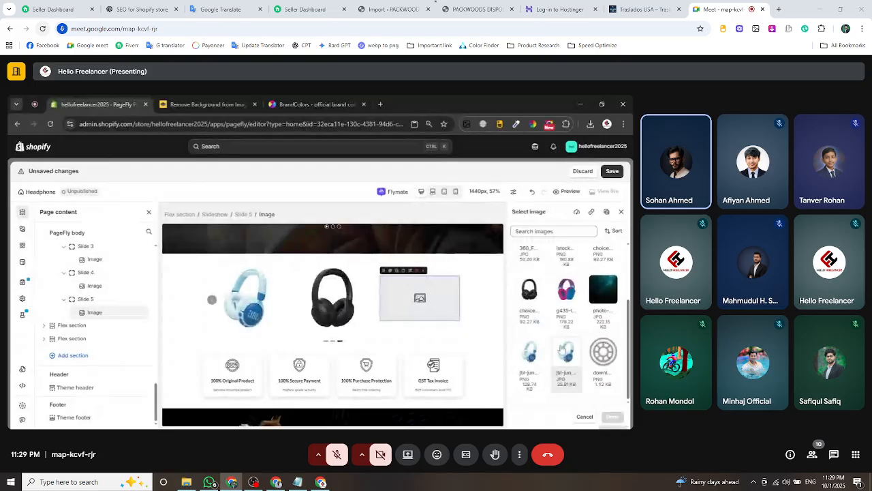
left_click(566, 290)
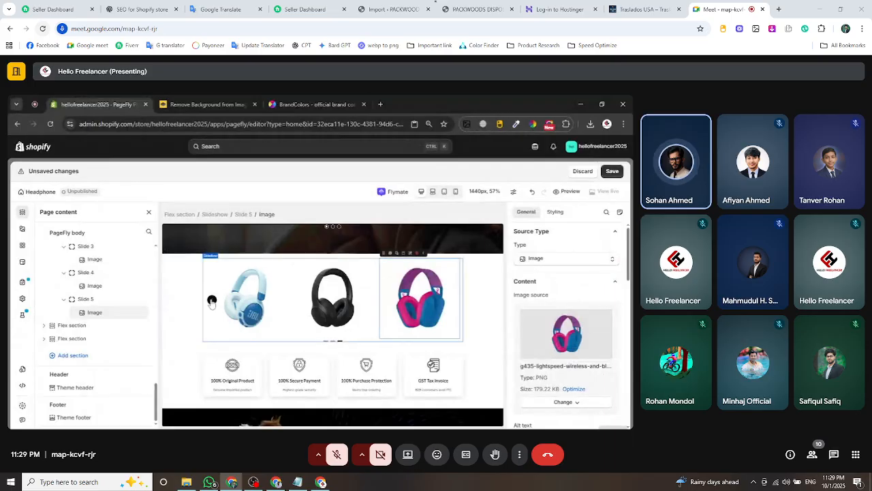
left_click(212, 302)
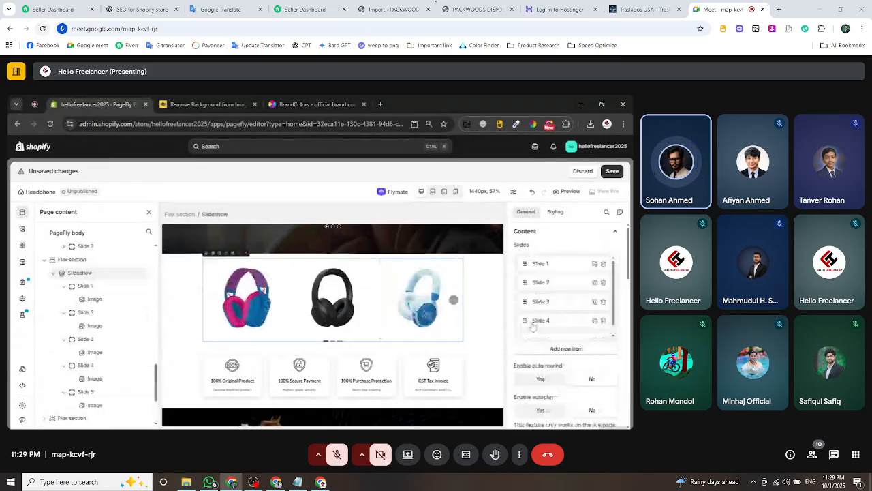
scroll(583, 323, "down", 1)
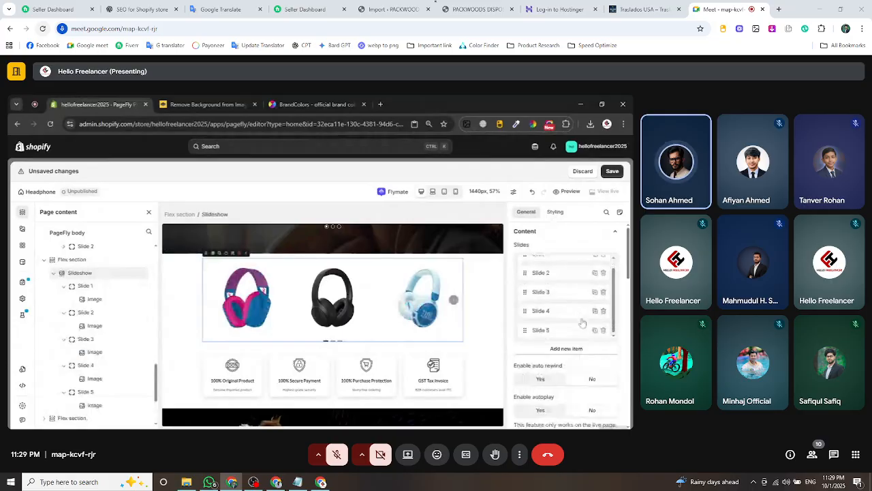
Enable auto rewind and autoplay for the headphone slideshow and set its slide delay to 2 seconds.
left_click(541, 380)
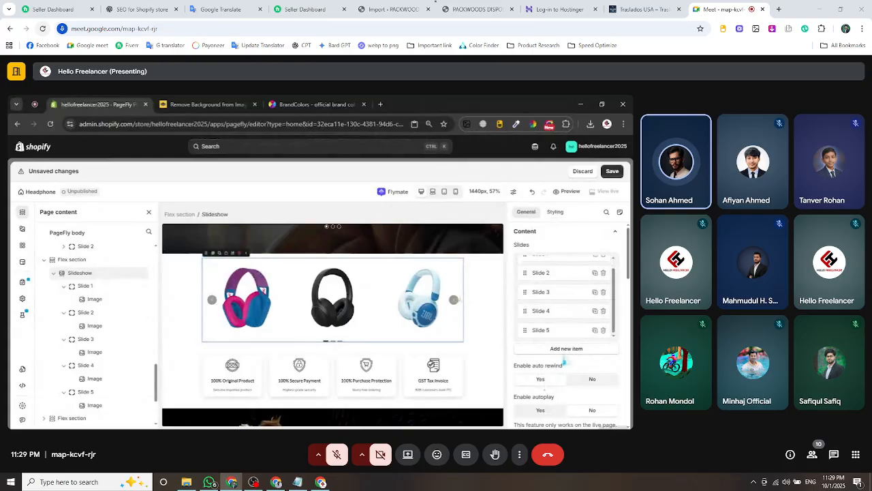
scroll(581, 393, "down", 1)
left_click(540, 366)
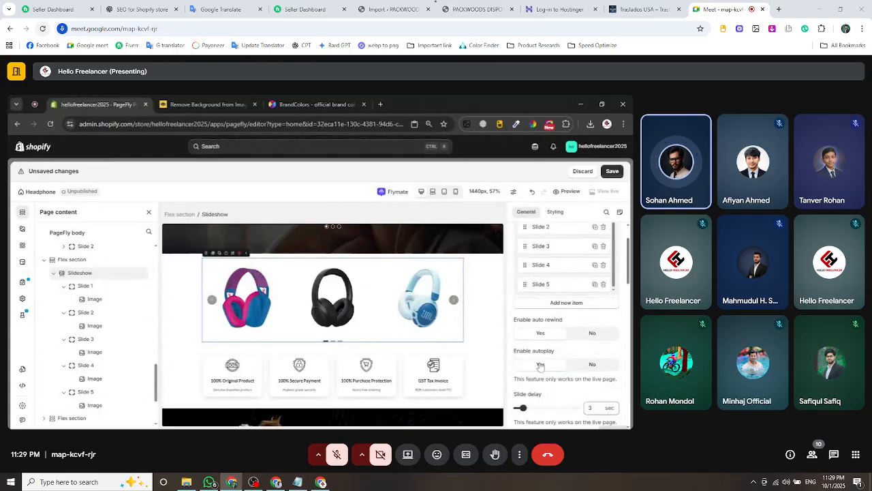
double_click(591, 408)
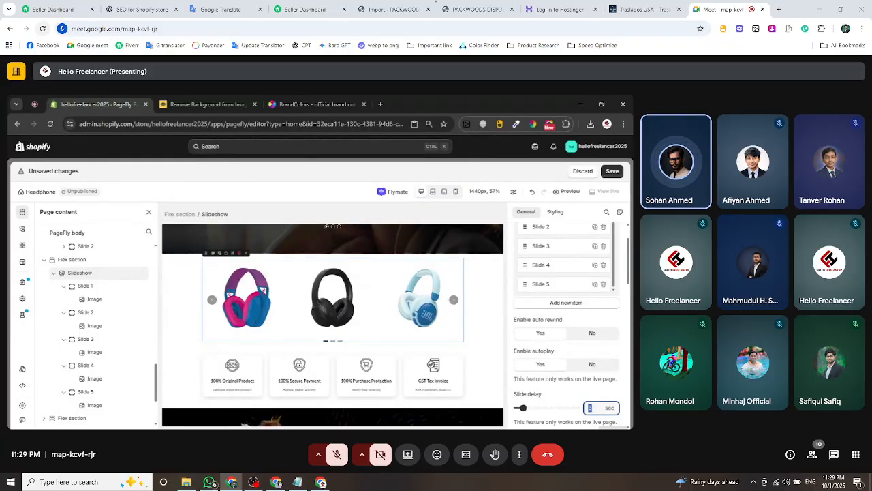
type("2")
left_click(508, 285)
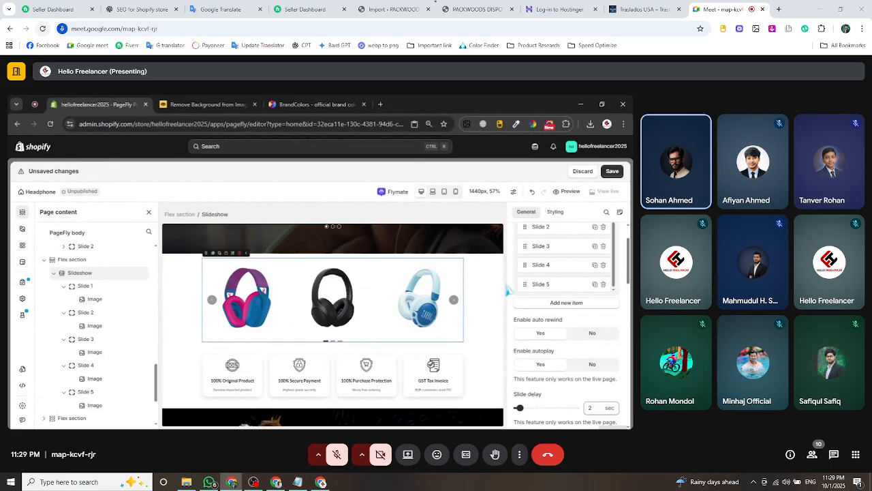
Check the sections around the slideshow and look through the available PageFly elements.
scroll(402, 317, "up", 2)
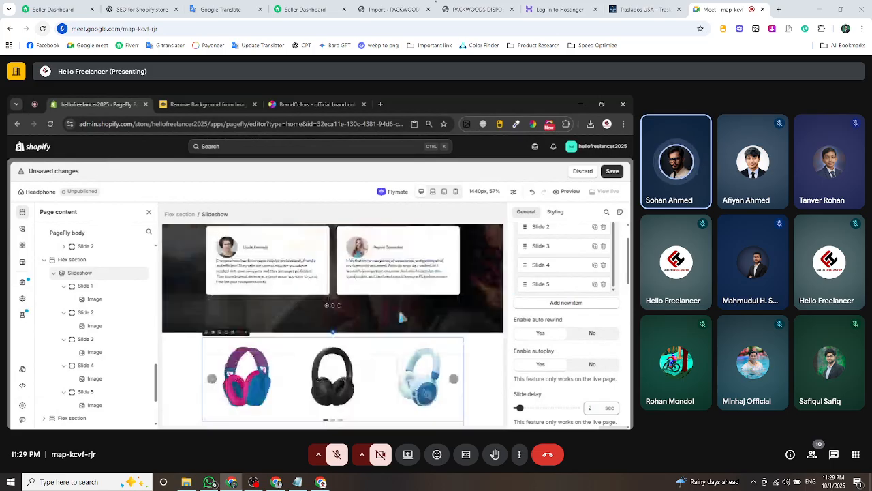
scroll(402, 317, "down", 4)
scroll(320, 307, "down", 1)
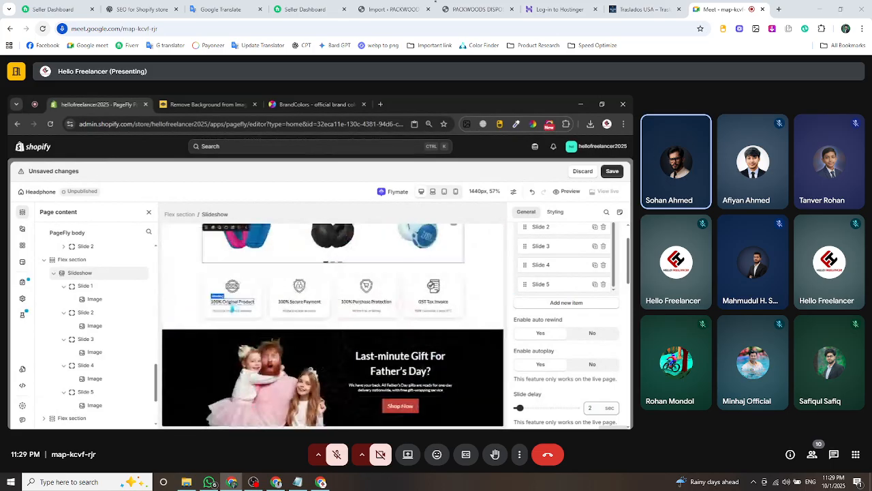
left_click(185, 296)
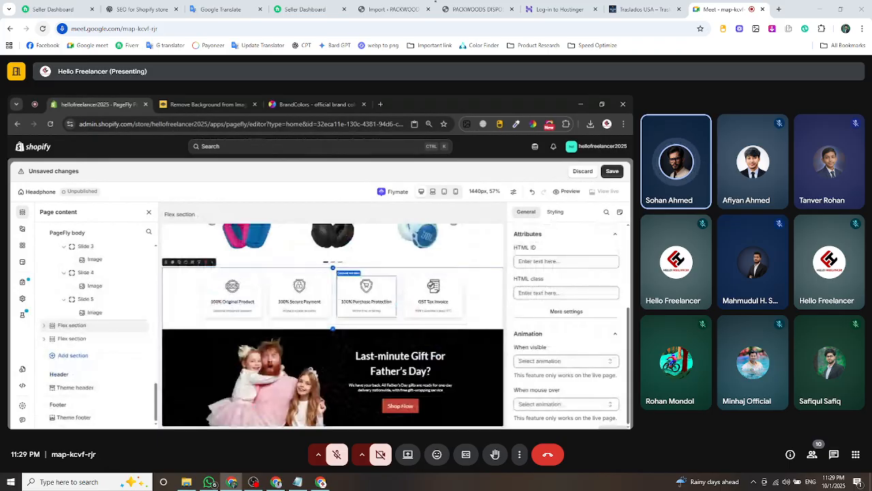
left_click(22, 230)
scroll(82, 334, "down", 1)
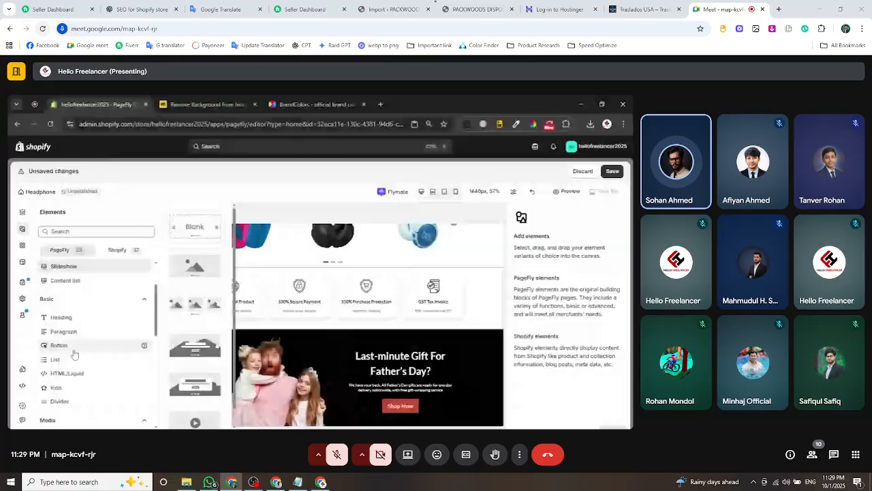
scroll(75, 354, "down", 2)
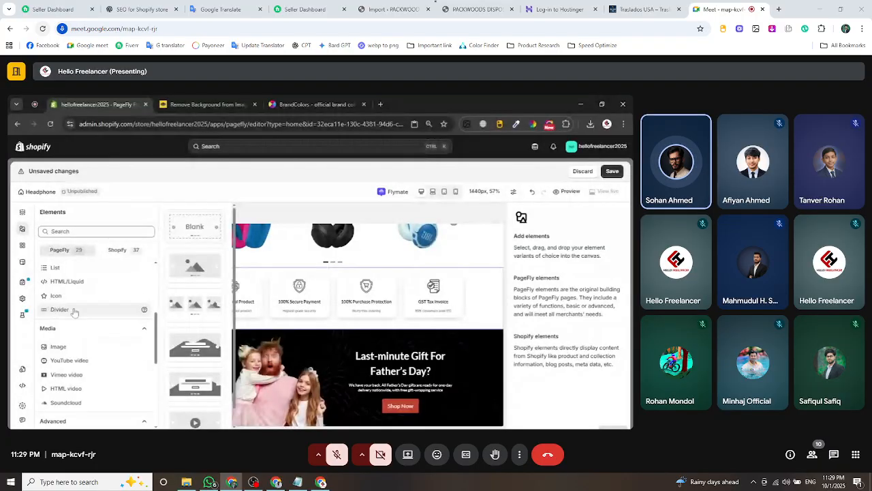
scroll(76, 327, "down", 5)
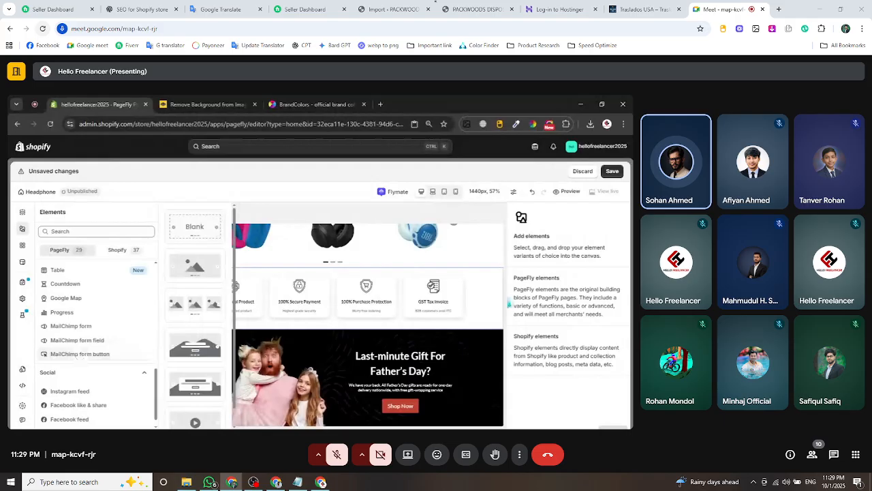
Delete the "Last-minute Gift For Father's Day?" section below the trust badges.
left_click(477, 337)
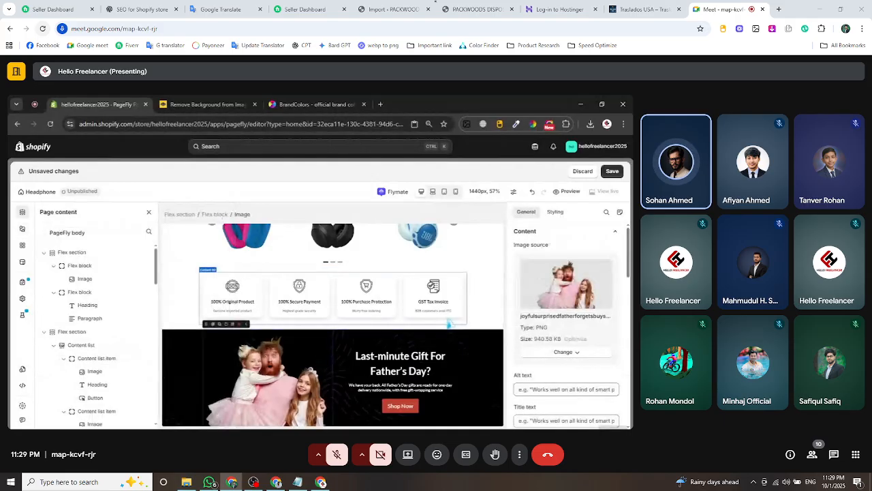
scroll(409, 327, "down", 1)
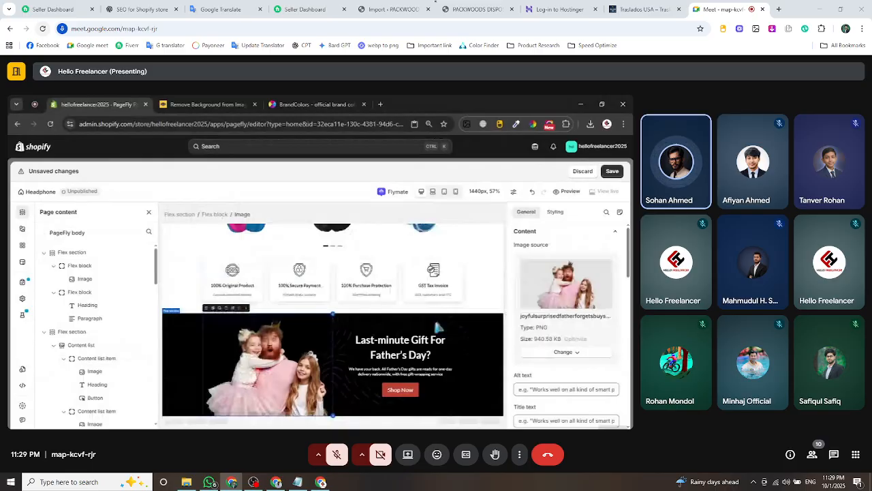
left_click(343, 327)
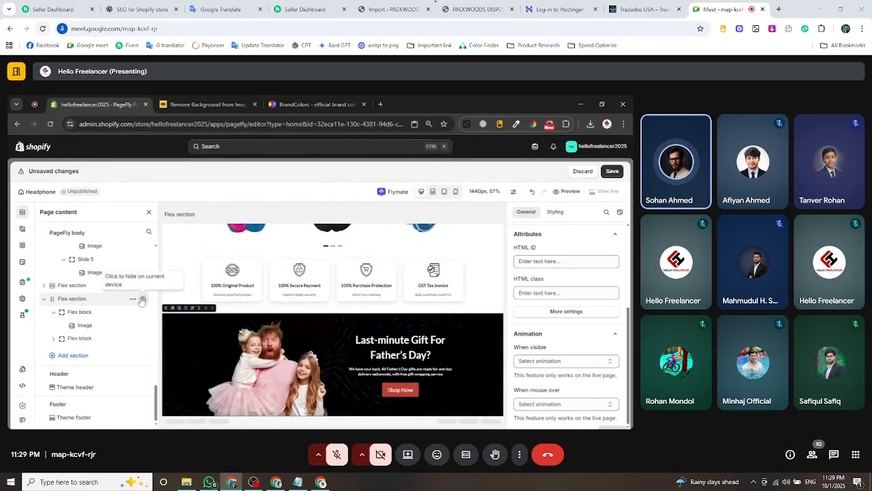
left_click(134, 298)
left_click(130, 343)
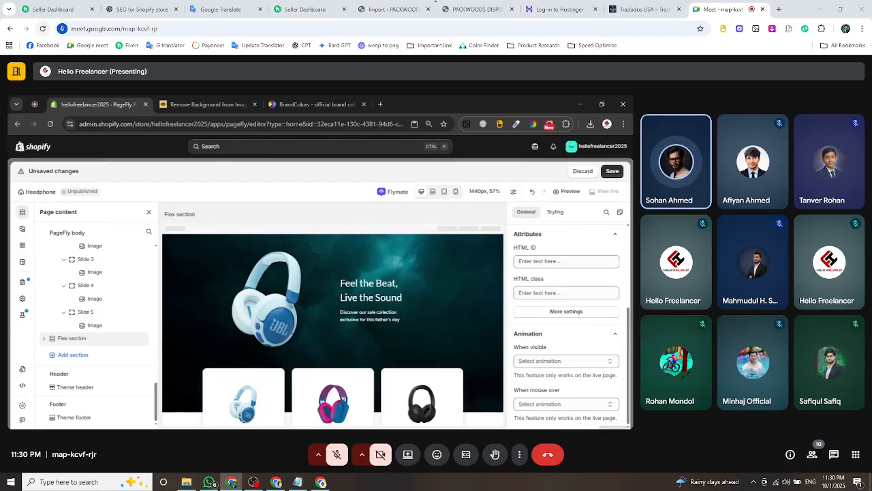
Review the whole page in the editor, from the hero banner through the product sections to the headphone slideshow.
scroll(431, 289, "down", 5)
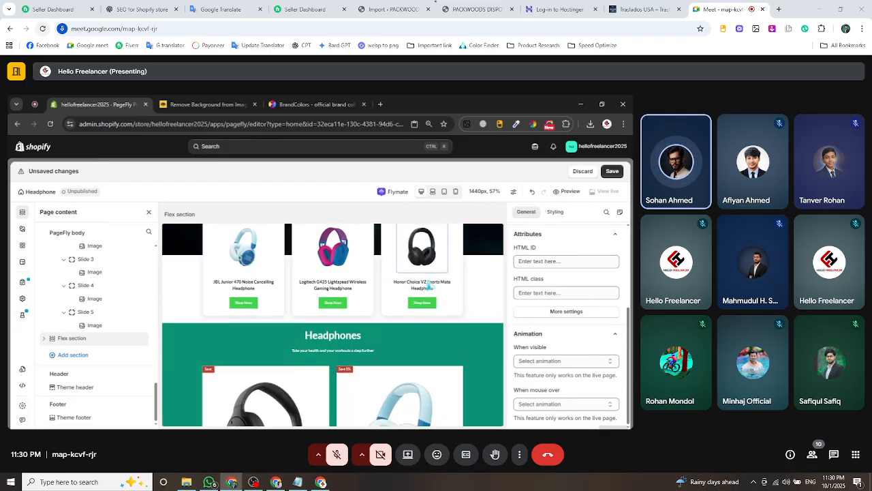
scroll(430, 289, "down", 5)
scroll(430, 290, "up", 4)
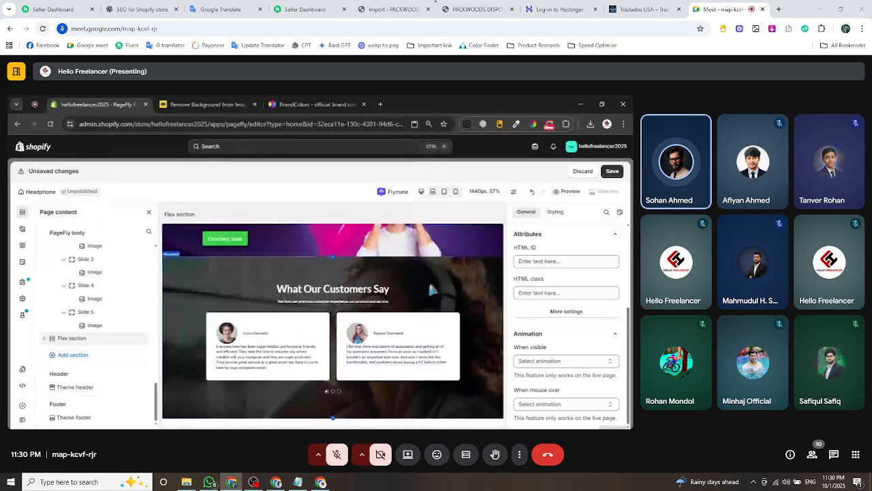
scroll(429, 279, "up", 2)
scroll(429, 279, "down", 4)
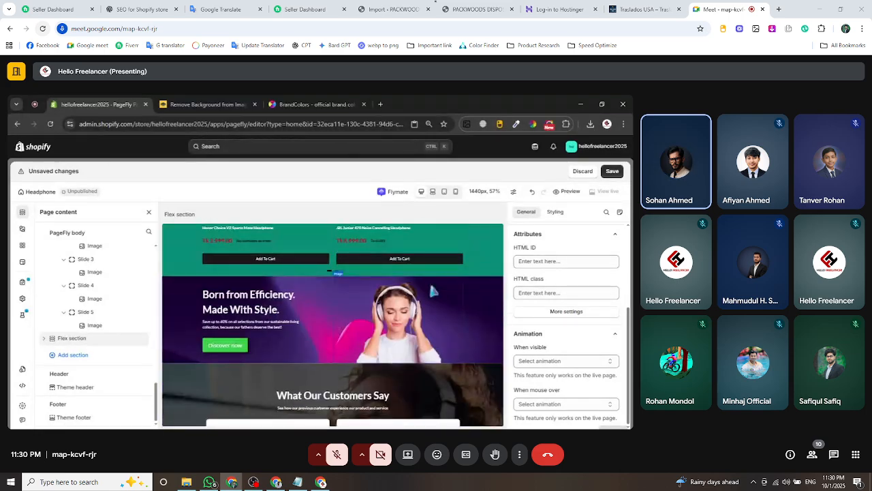
scroll(429, 280, "down", 1)
scroll(429, 284, "down", 3)
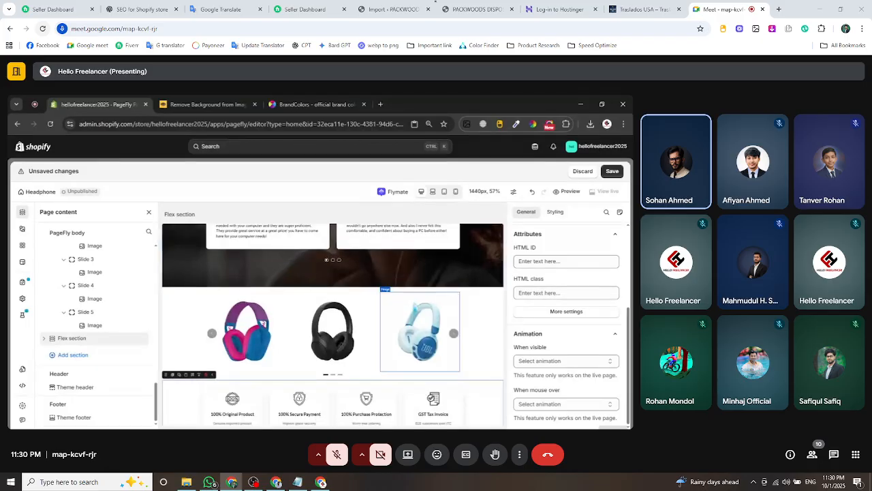
scroll(430, 286, "up", 8)
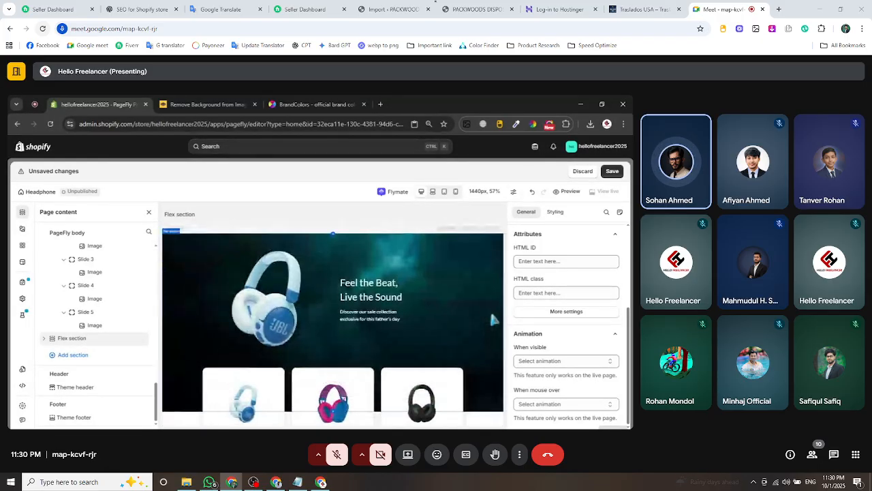
Save the Headphone page, confirming the save reminder.
key("ctrl+s")
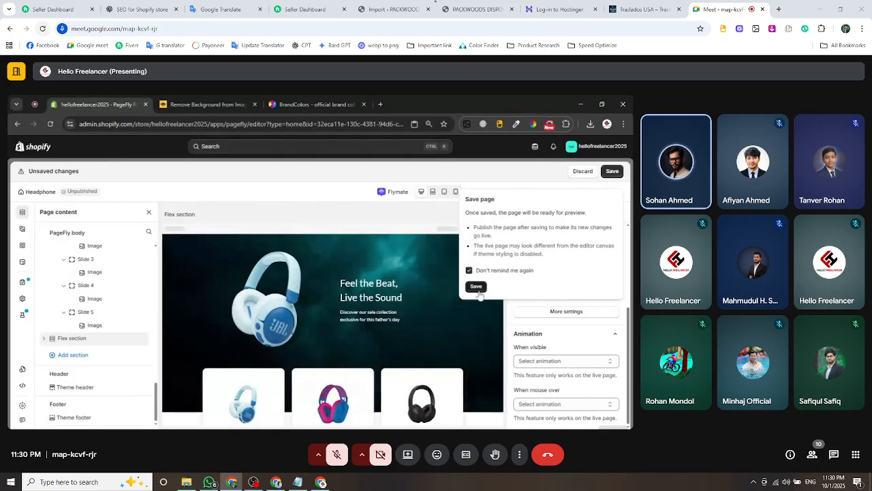
left_click(476, 289)
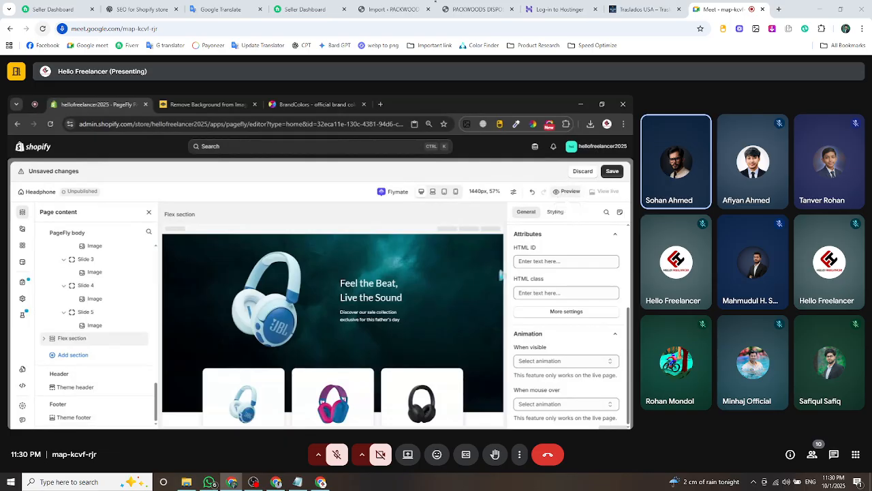
scroll(332, 324, "down", 5)
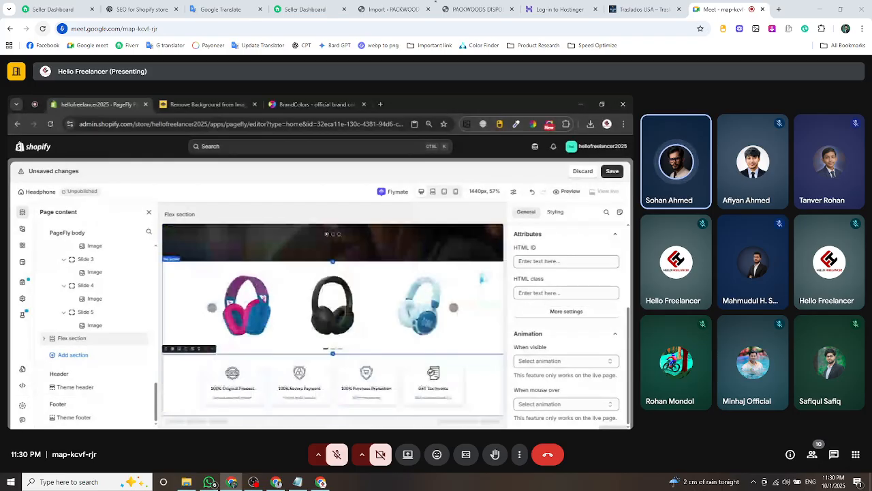
left_click(617, 171)
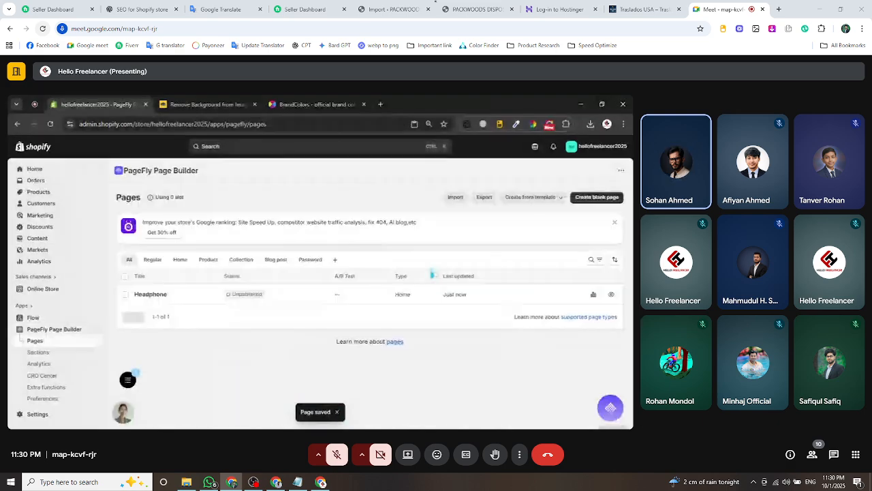
Reopen the Headphone page in the editor, check the live storefront and close it again.
left_click(151, 294)
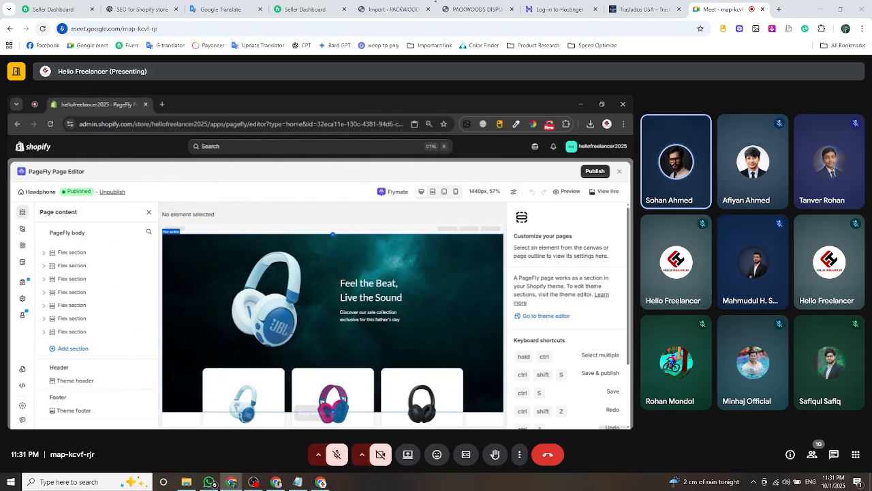
left_click(604, 193)
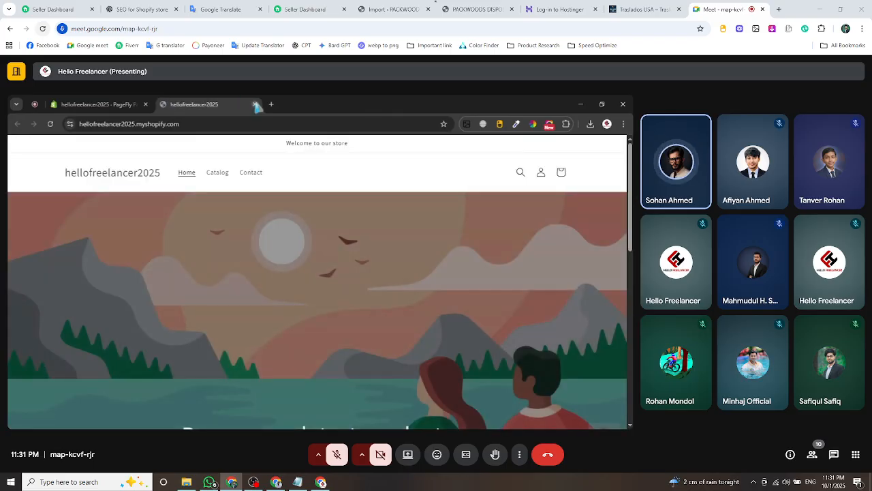
left_click(255, 104)
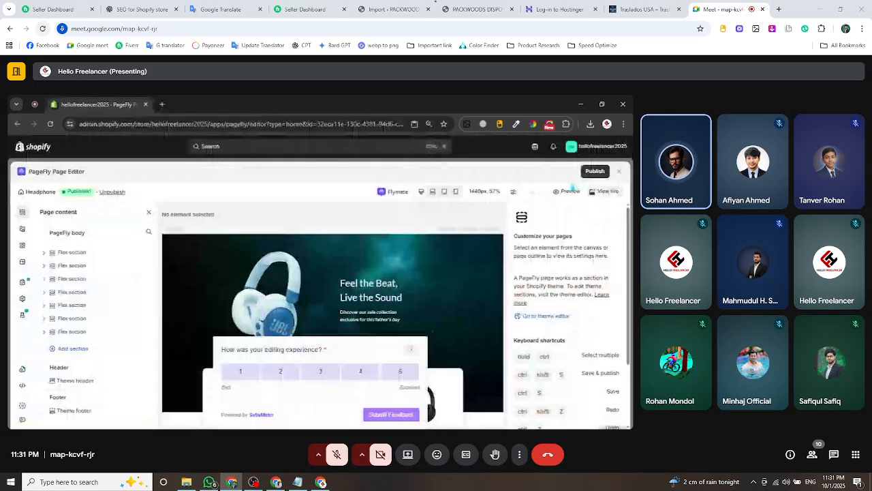
Preview the Headphone page at desktop size and examine its sections down to the headphone slideshow.
left_click(560, 196)
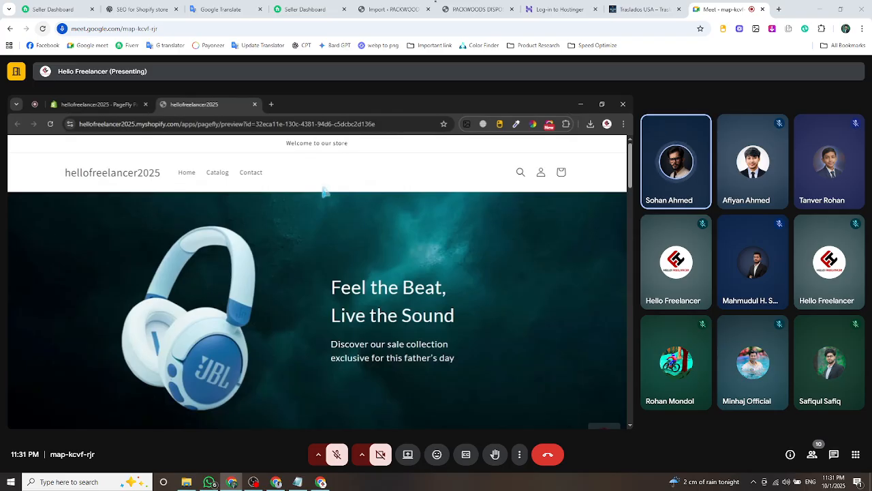
scroll(321, 204, "down", 3)
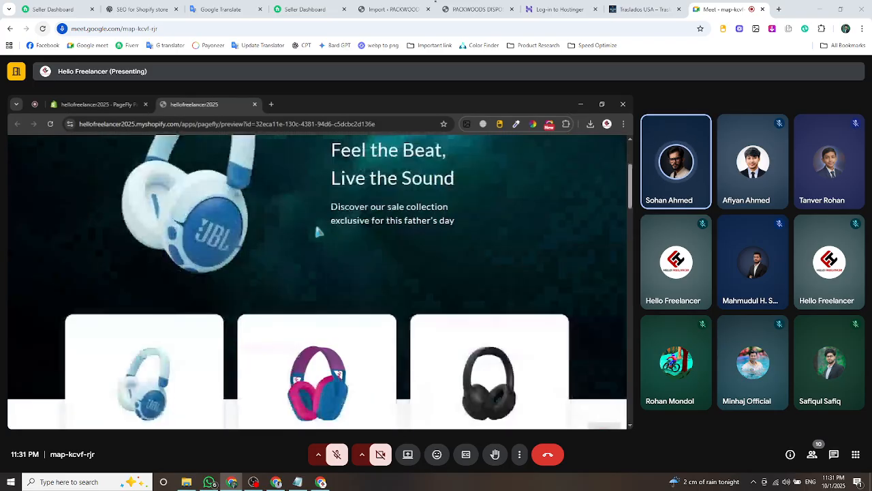
scroll(318, 230, "down", 1)
scroll(318, 233, "down", 1)
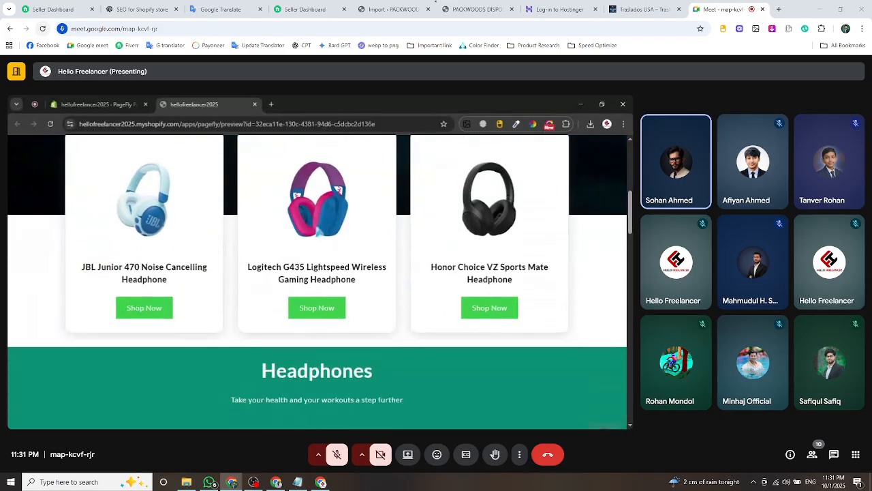
scroll(310, 265, "down", 2)
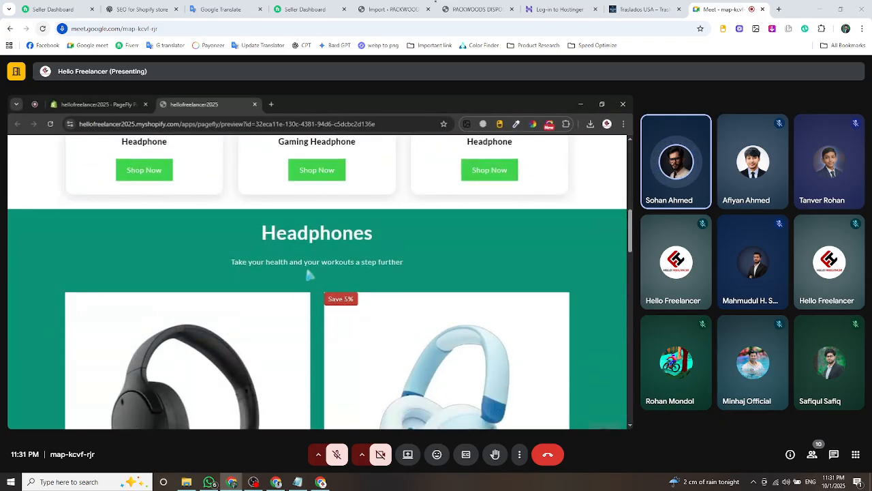
scroll(310, 274, "down", 3)
scroll(310, 273, "down", 10)
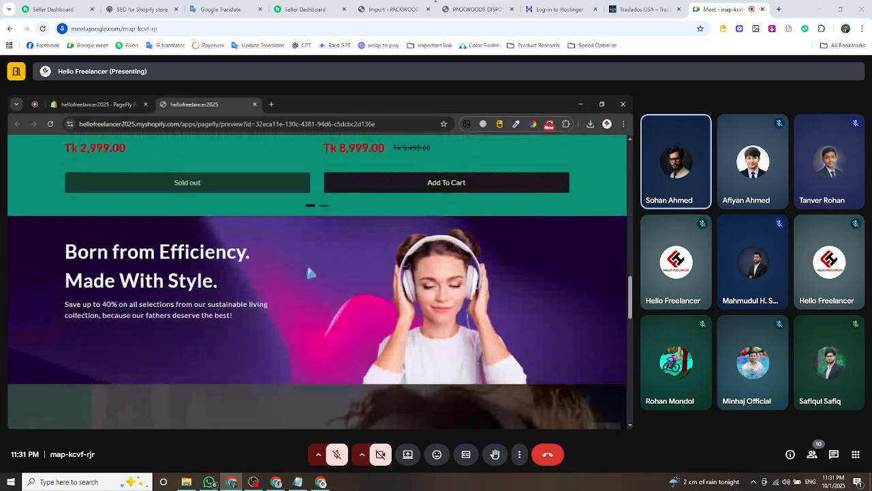
scroll(310, 274, "down", 4)
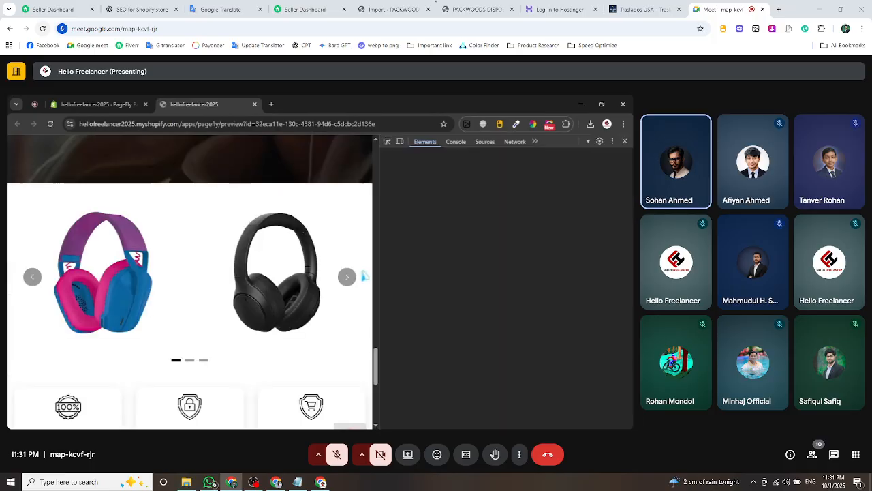
Switch the preview to a 400 px wide mobile view and examine the hero, product cards, product grid and testimonials.
left_click(400, 141)
scroll(244, 293, "down", 15)
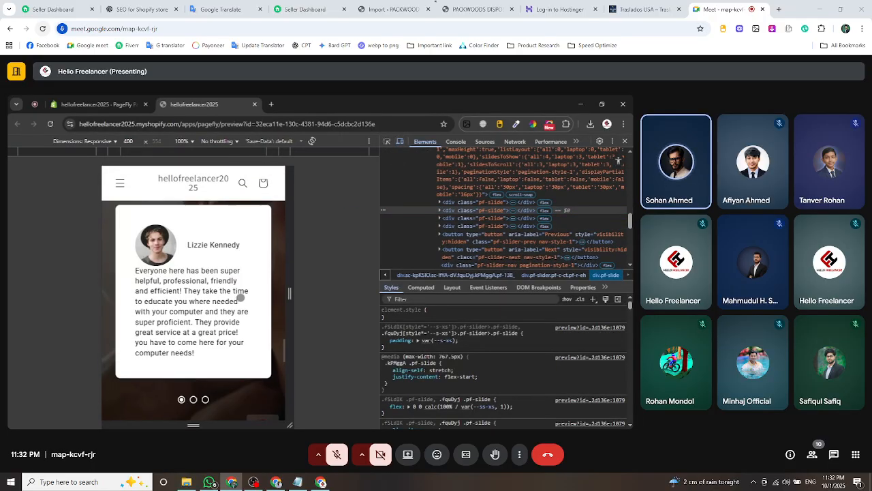
scroll(240, 297, "up", 15)
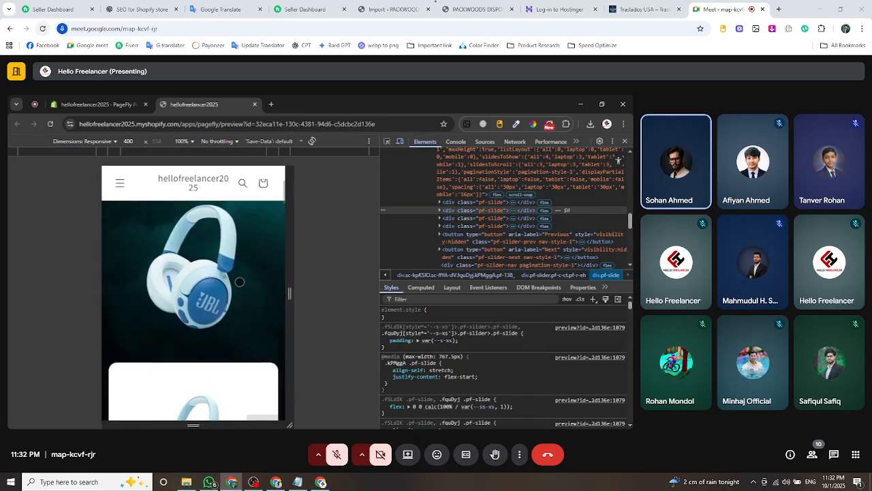
scroll(240, 286, "down", 4)
scroll(240, 281, "down", 6)
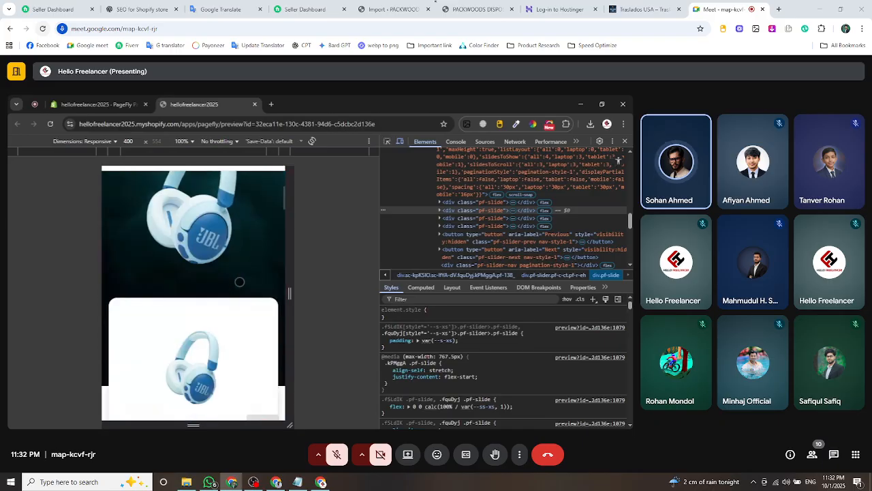
scroll(240, 281, "down", 10)
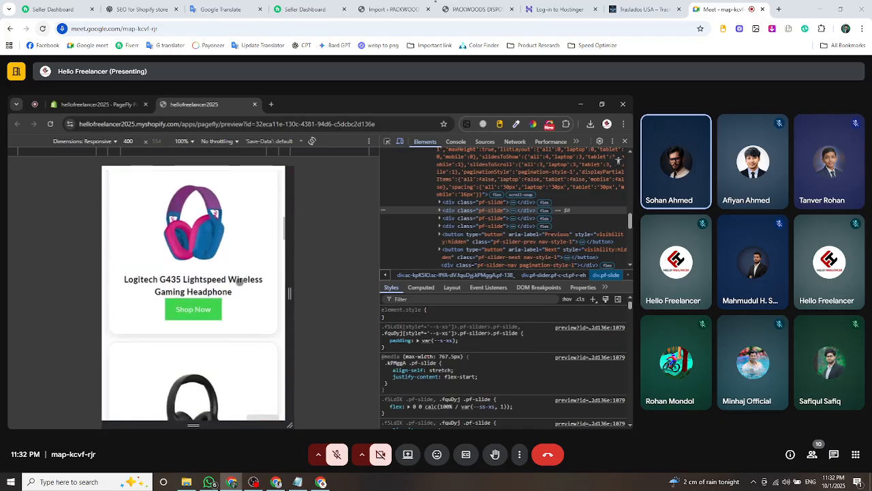
scroll(239, 282, "down", 10)
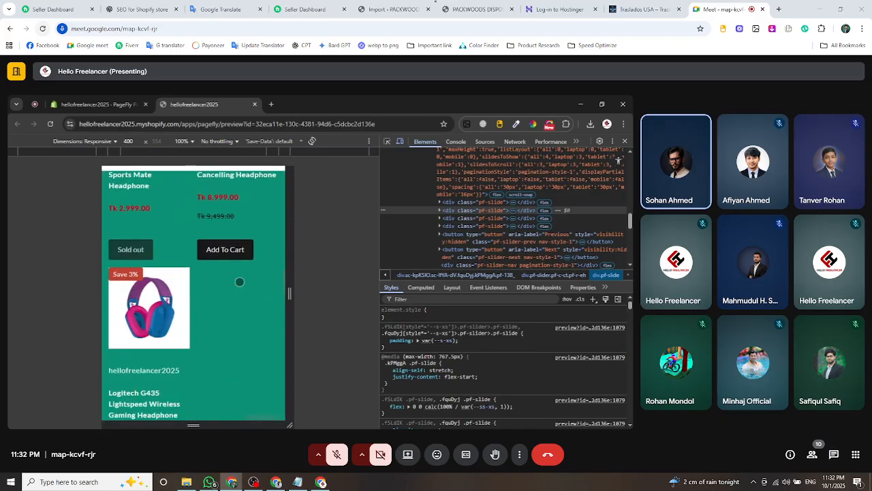
scroll(239, 283, "down", 3)
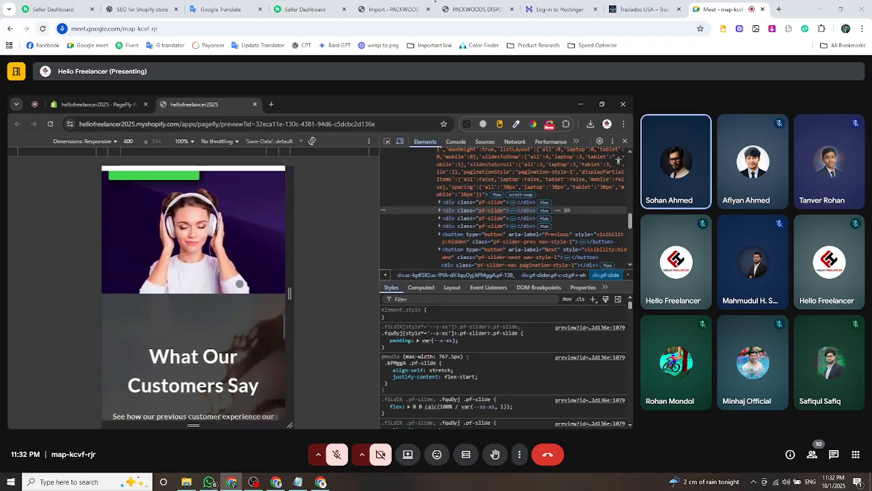
scroll(239, 282, "up", 4)
scroll(198, 299, "down", 3)
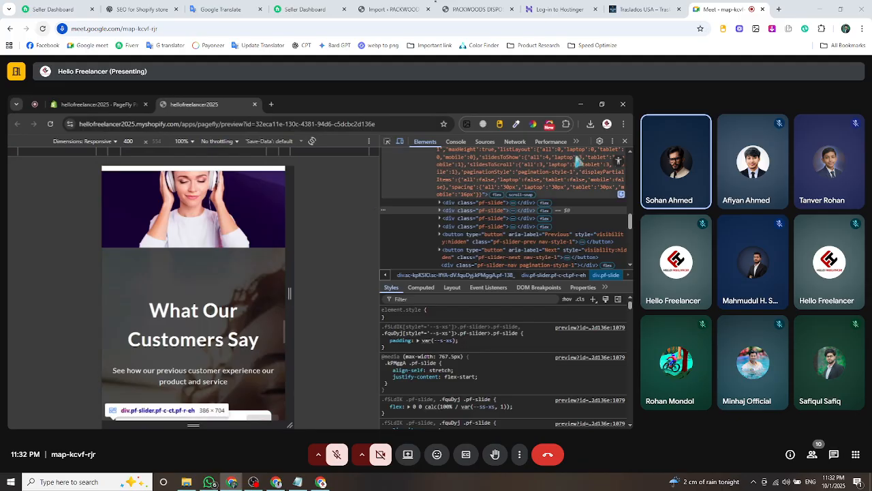
Return the preview to desktop size and examine the headphone slideshow and the customer testimonials section.
key("F12")
scroll(481, 218, "up", 4)
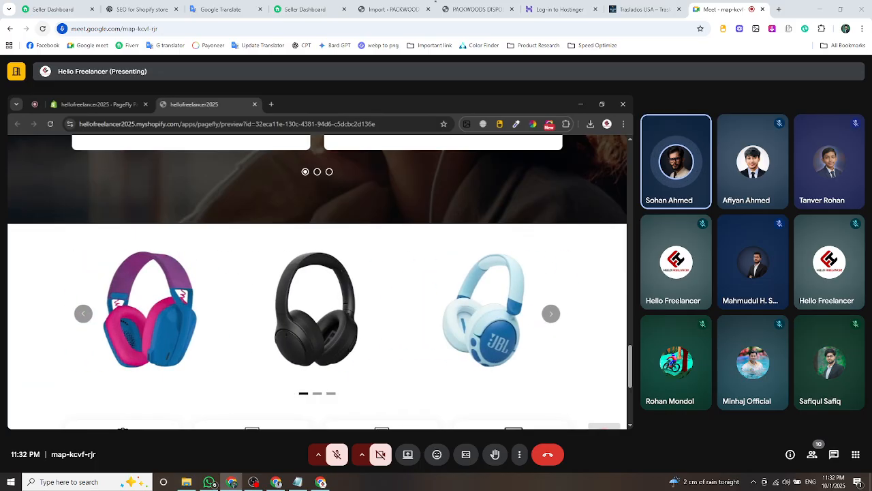
scroll(596, 328, "up", 3)
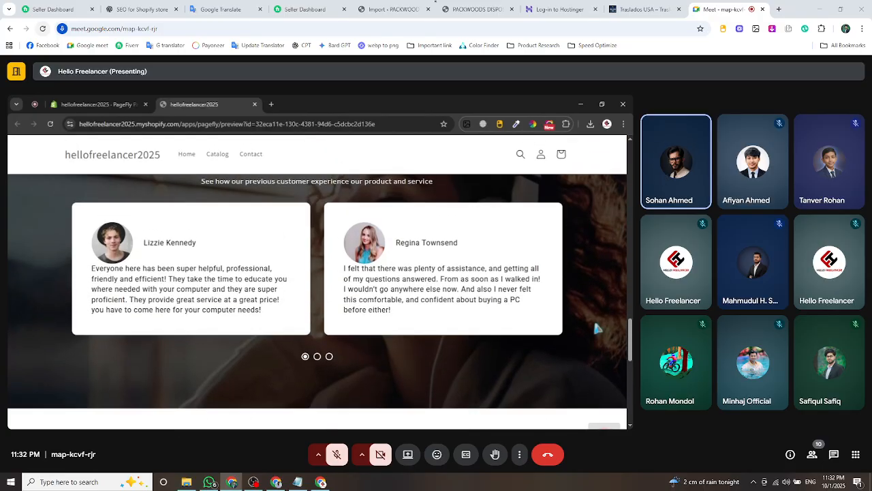
scroll(587, 326, "down", 1)
scroll(577, 297, "up", 1)
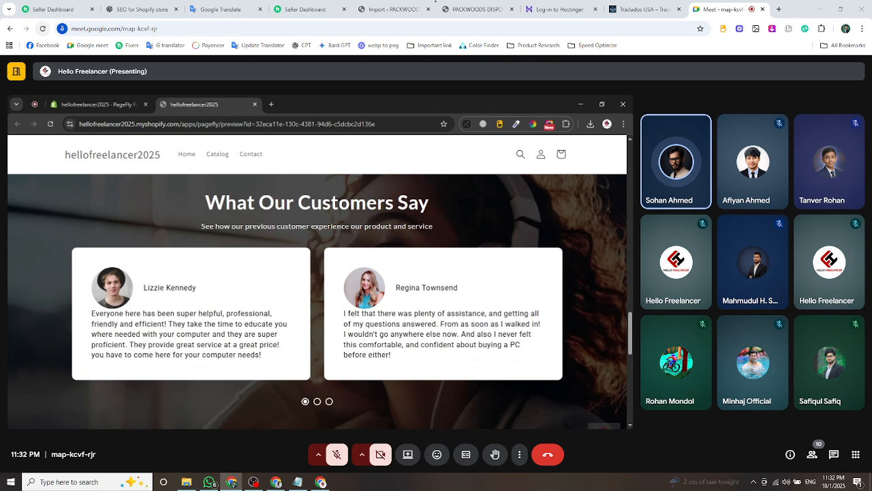
scroll(313, 341, "up", 5)
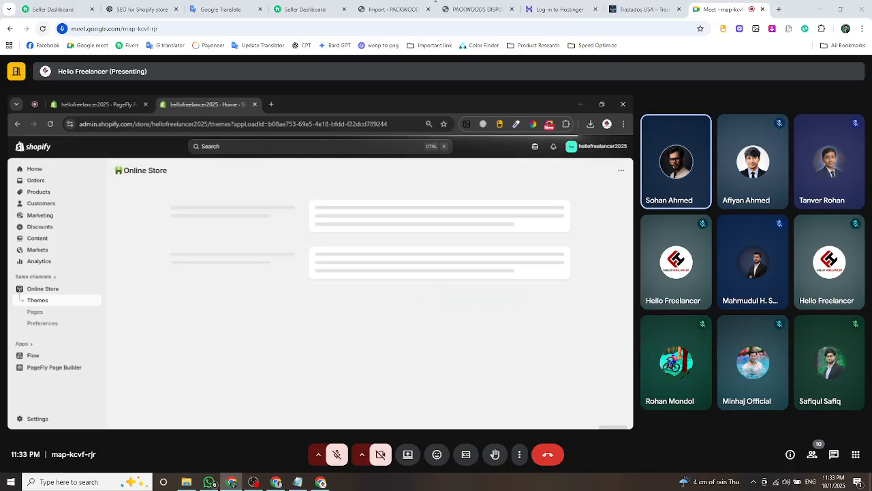
Open the live Dawn theme for customization and look at its PageFly Home Page and Image banner settings.
left_click(535, 372)
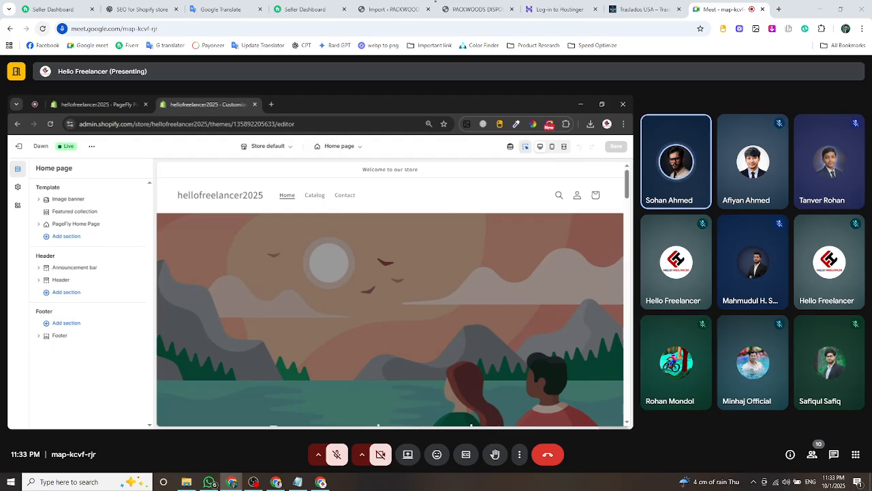
left_click(75, 230)
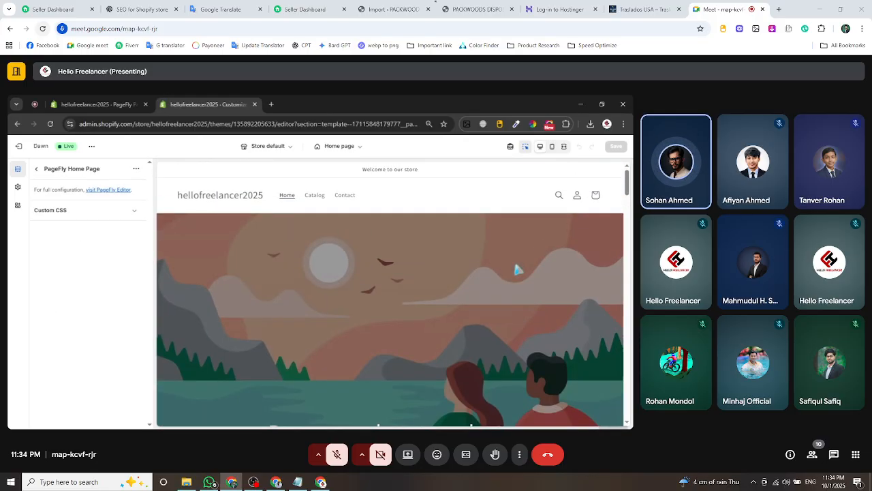
left_click(37, 169)
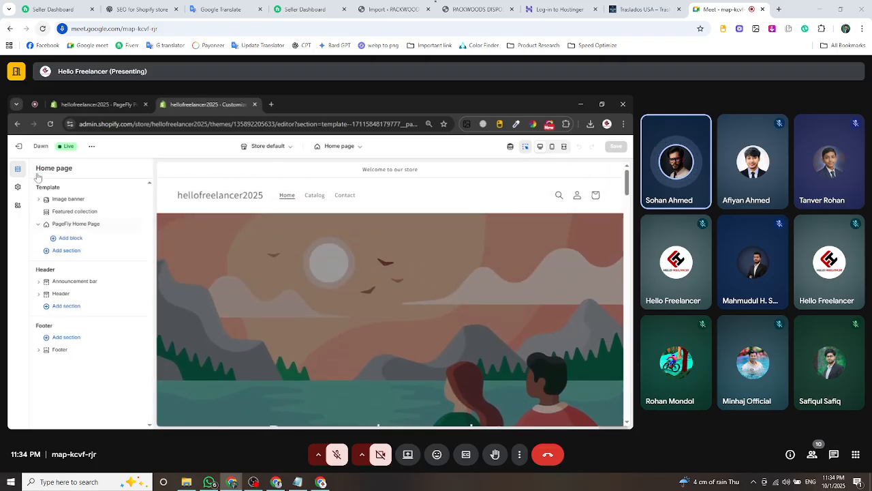
left_click(65, 199)
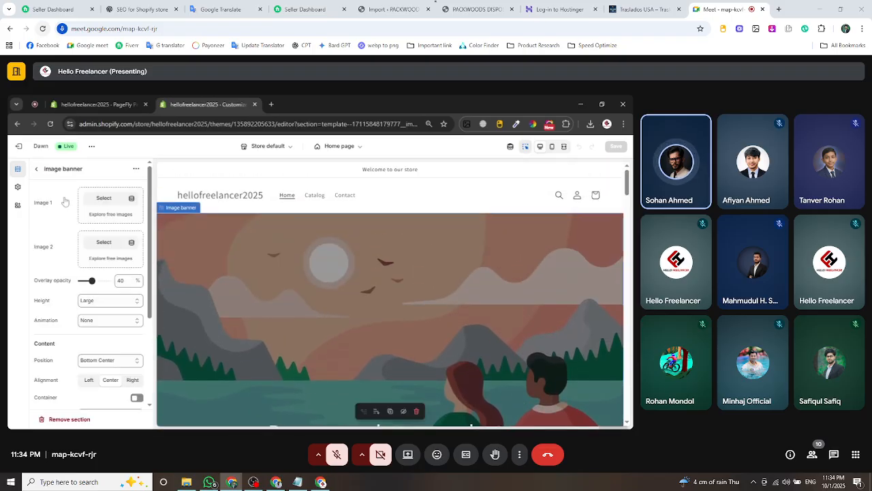
left_click(36, 170)
Remove the Image banner and Featured collection sections from the home page template, leaving only PageFly Home Page.
left_click(123, 199)
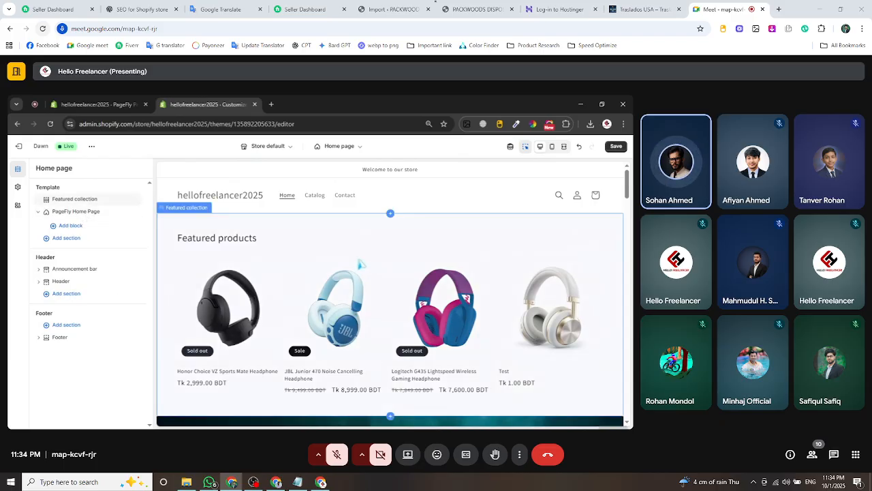
key("ctrl+z")
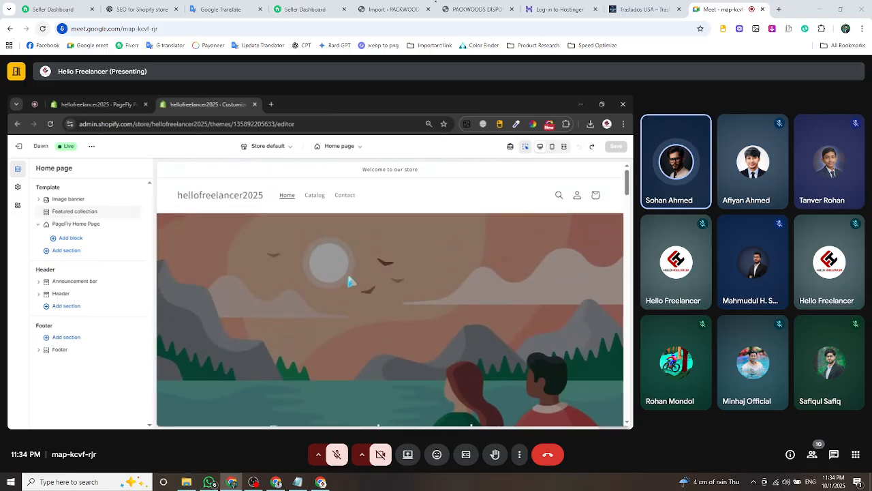
scroll(348, 280, "down", 5)
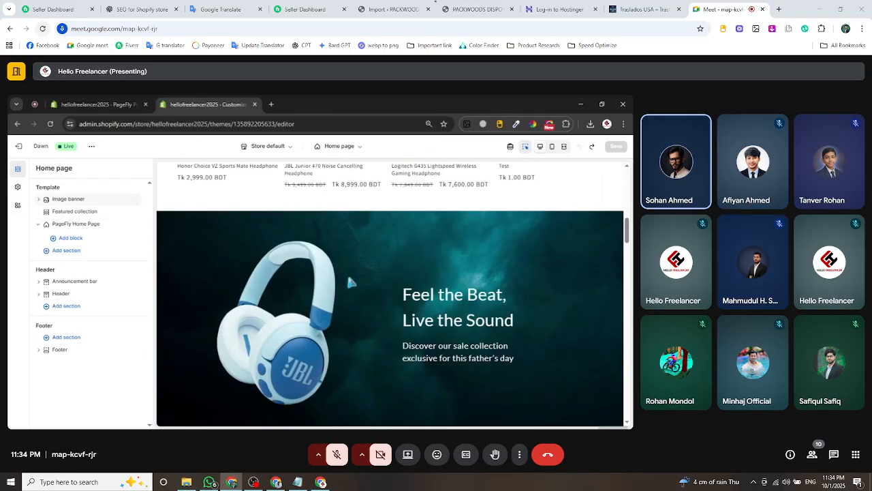
scroll(349, 279, "up", 2)
scroll(348, 280, "up", 1)
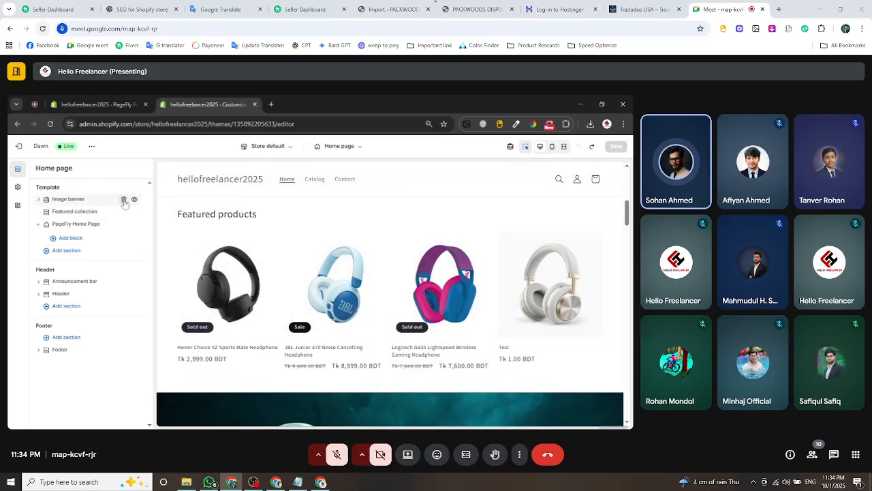
left_click(124, 199)
left_click(123, 200)
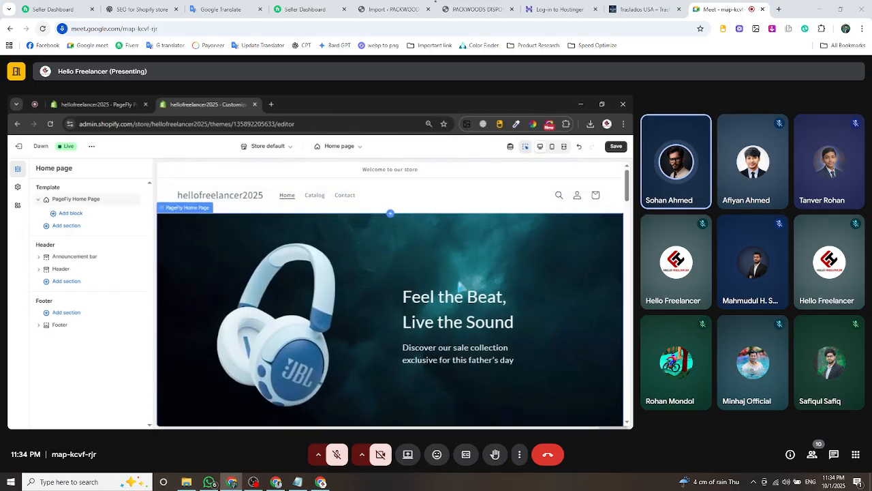
left_click(39, 200)
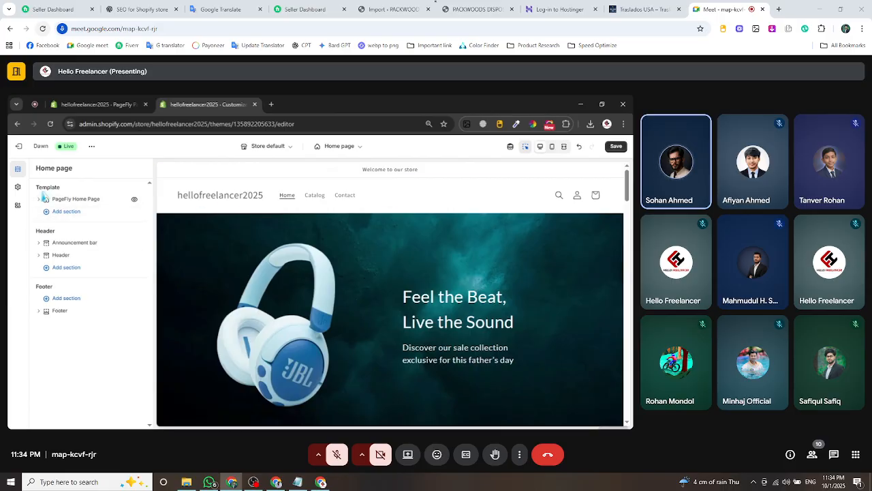
Look through the announcement bar and header settings, and move the Header section above the Announcement bar.
left_click(74, 244)
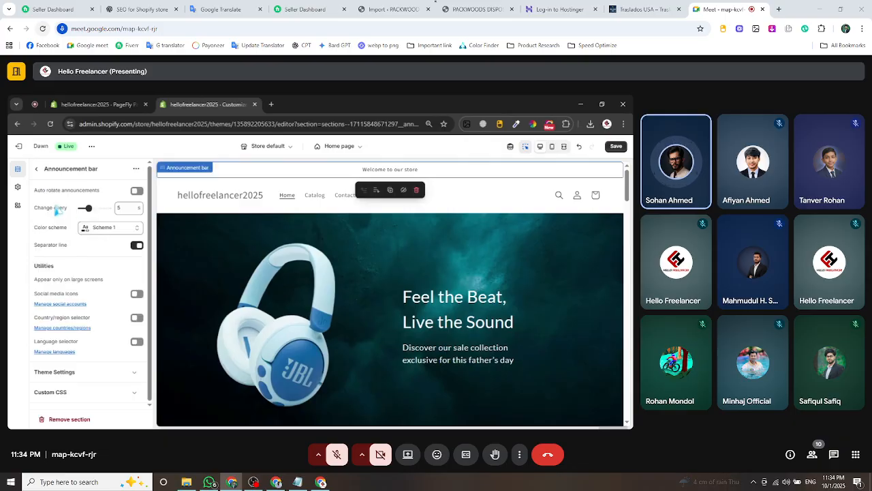
left_click(39, 169)
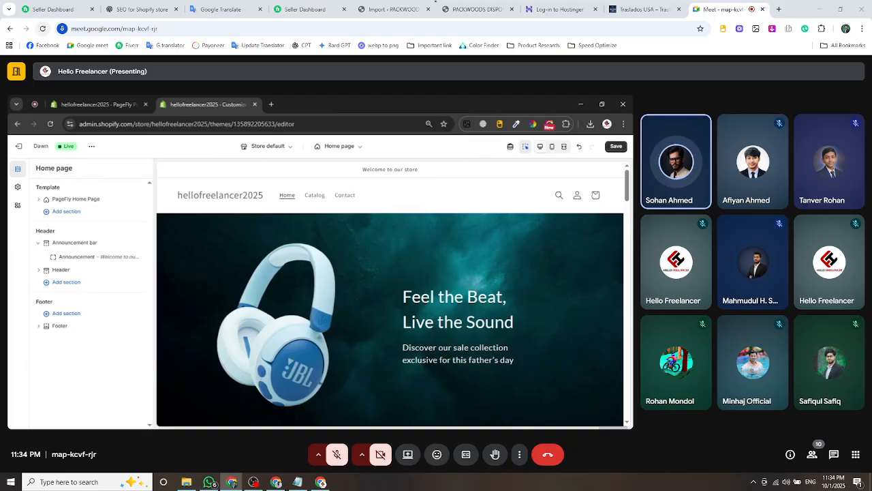
left_click(39, 244)
left_click(60, 257)
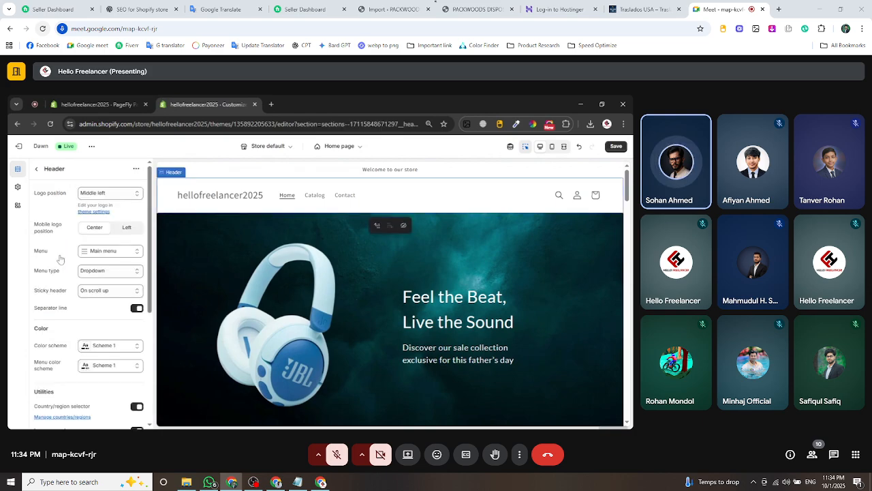
left_click(216, 198)
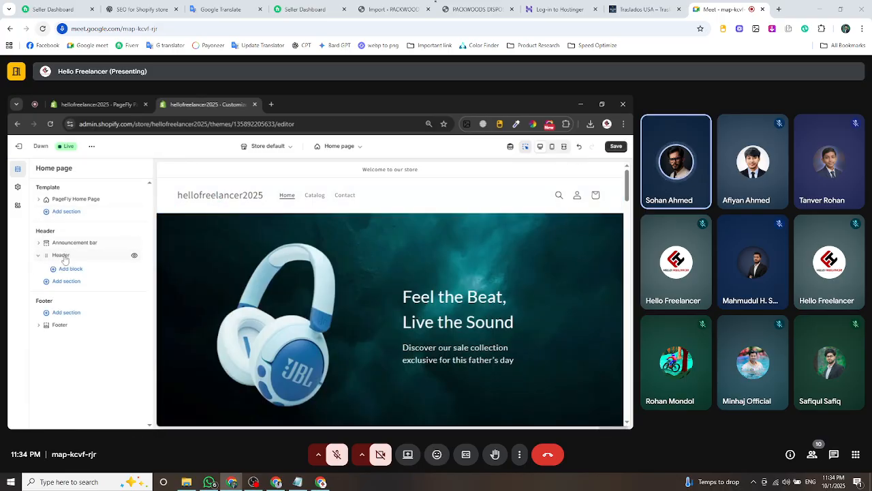
left_click_drag(47, 259, 47, 235)
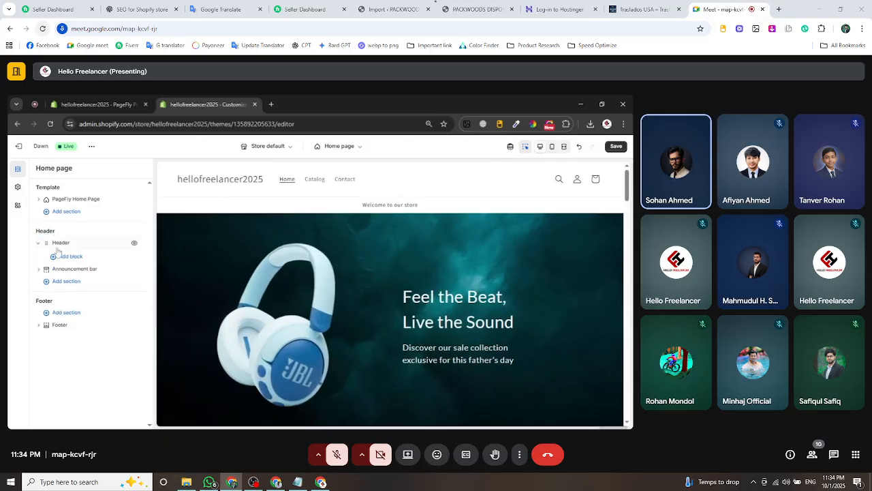
Check the header settings for logo options, and upload Add_a_heading.png as the store logo in the theme settings.
left_click(58, 245)
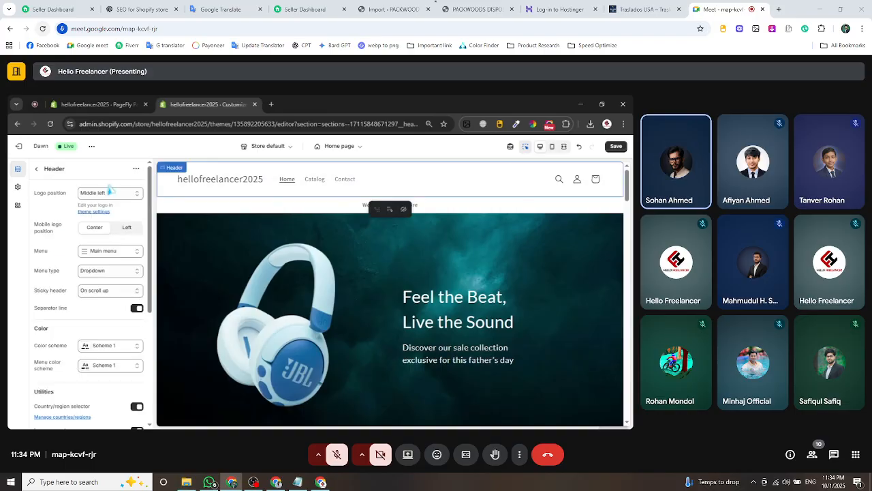
scroll(97, 283, "down", 3)
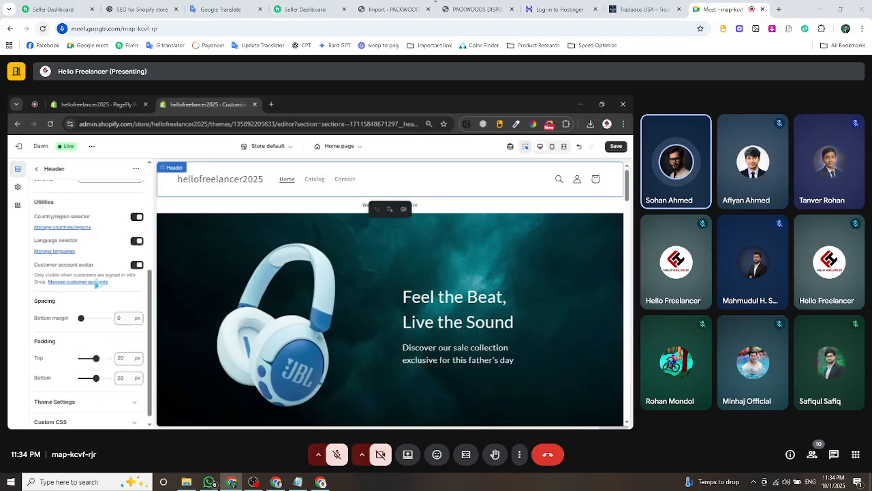
scroll(99, 284, "up", 3)
scroll(98, 285, "down", 4)
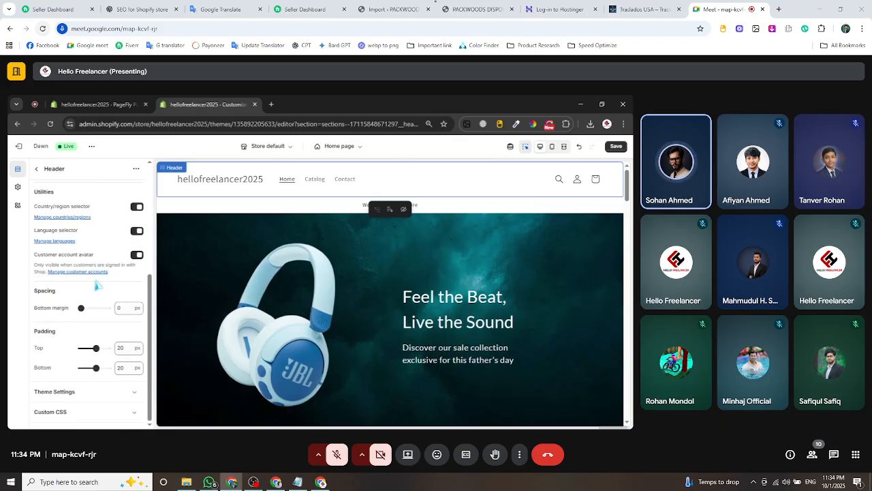
scroll(98, 286, "up", 5)
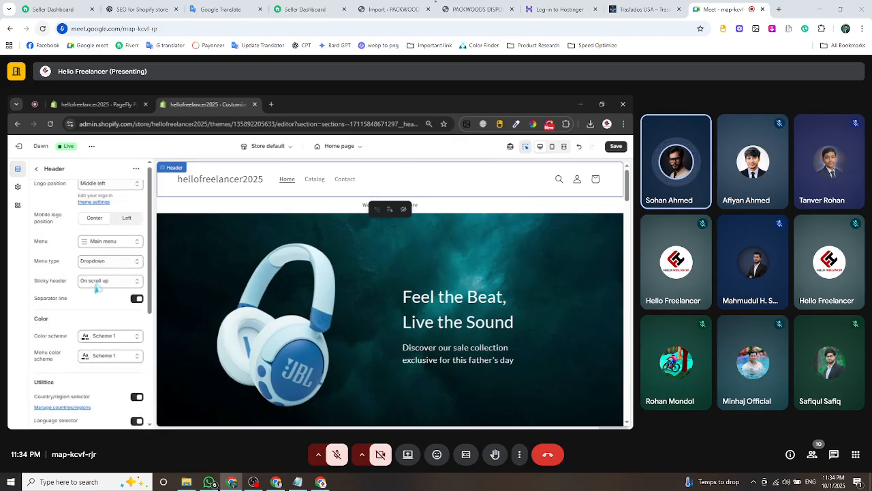
left_click(17, 187)
left_click(86, 192)
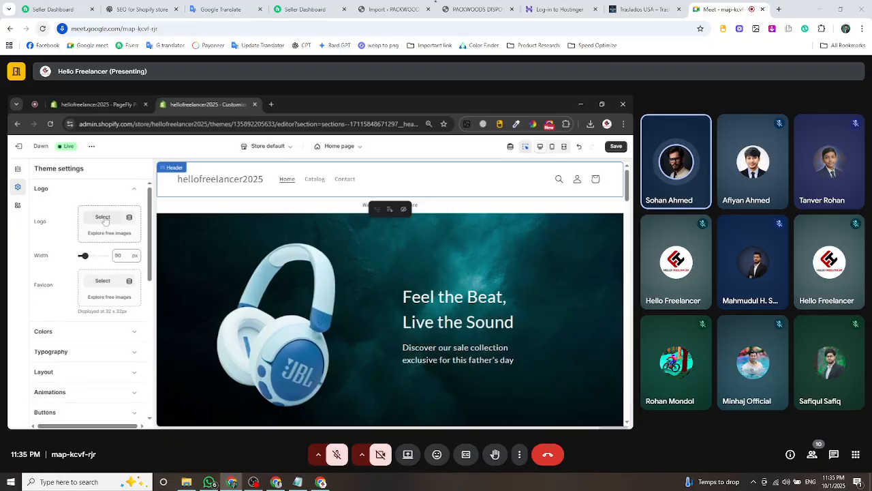
left_click(103, 217)
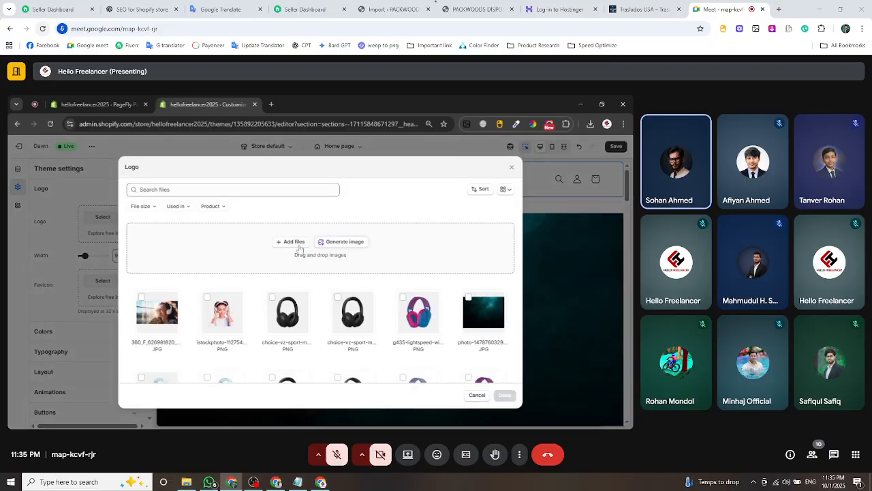
left_click(289, 245)
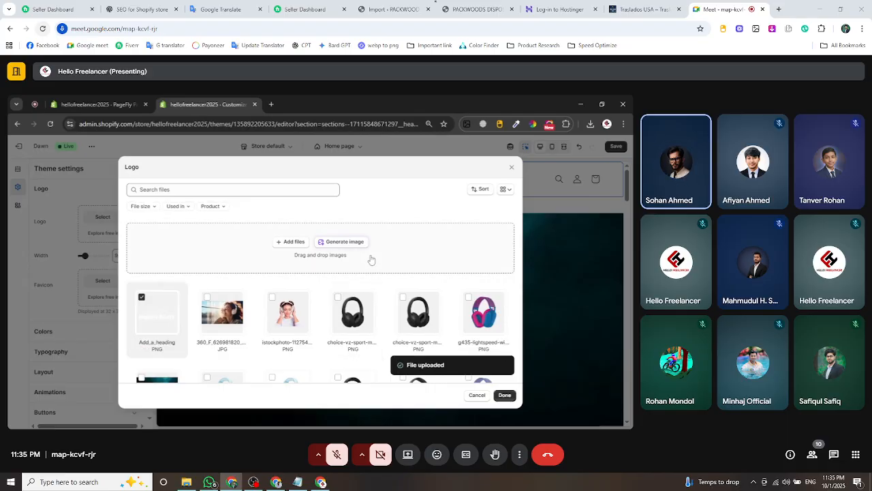
left_click(504, 395)
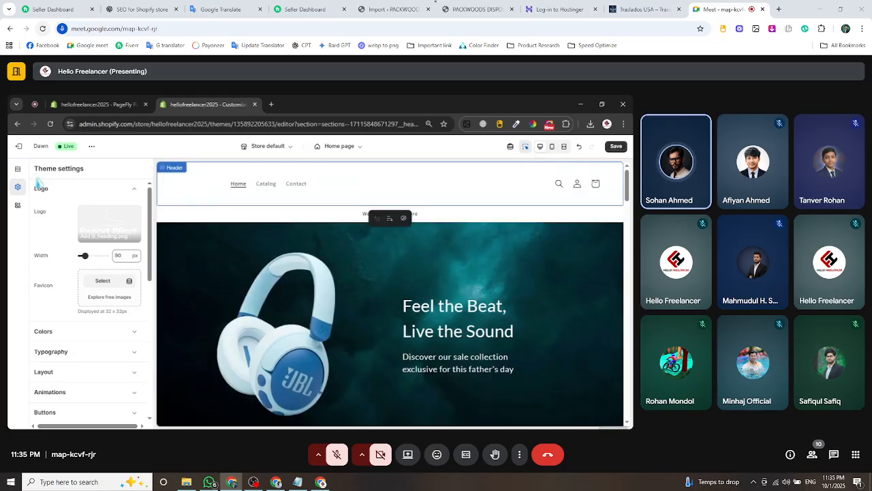
left_click(132, 194)
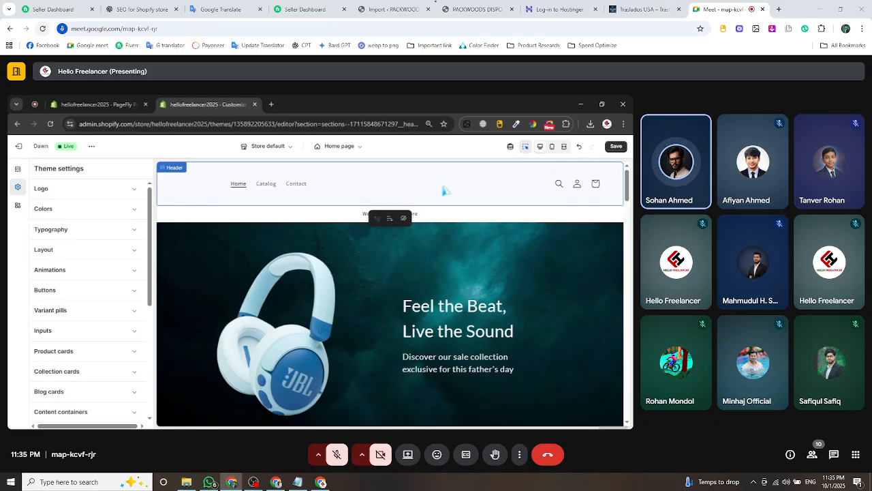
Look through the color settings of Schemes 3, 5 and 4 in the theme settings.
left_click(84, 213)
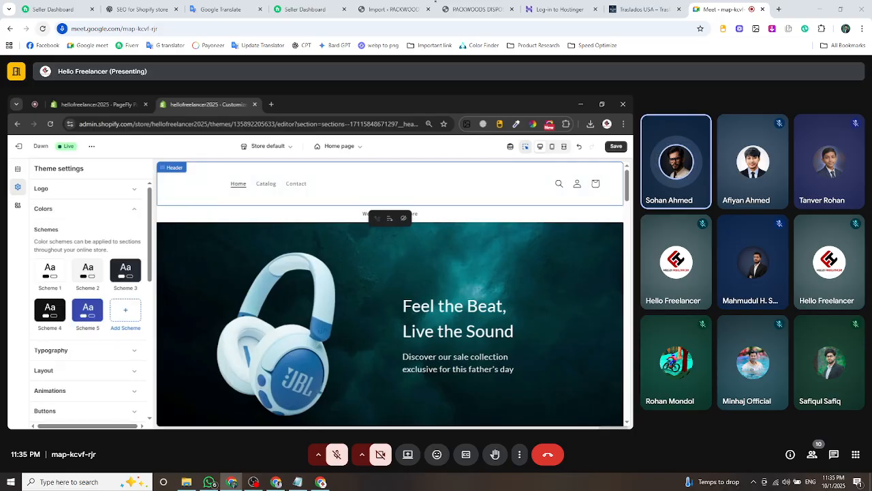
left_click(124, 270)
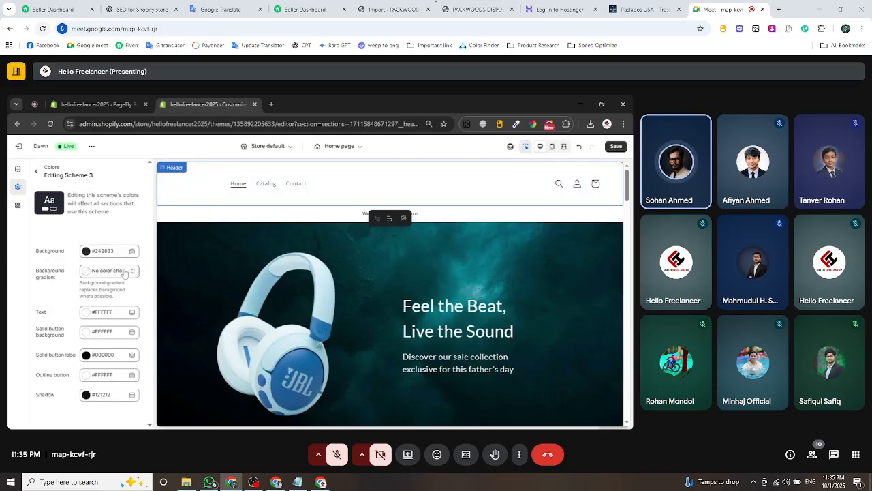
left_click(37, 173)
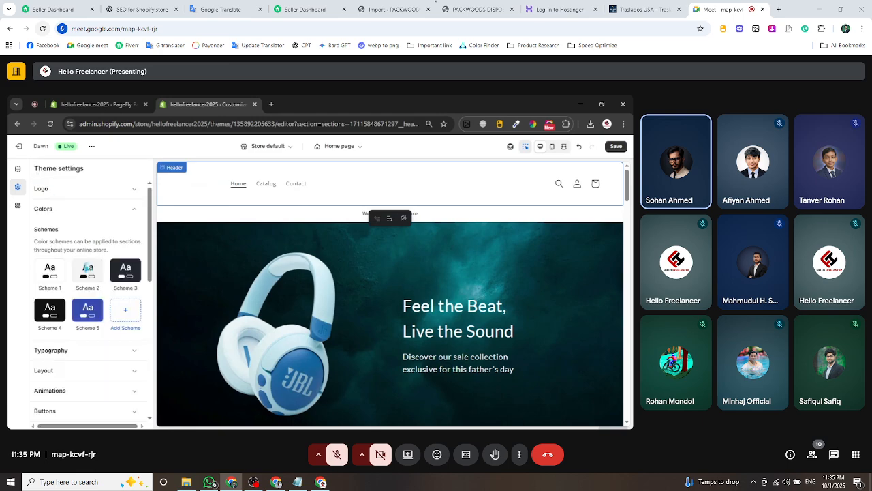
left_click(86, 308)
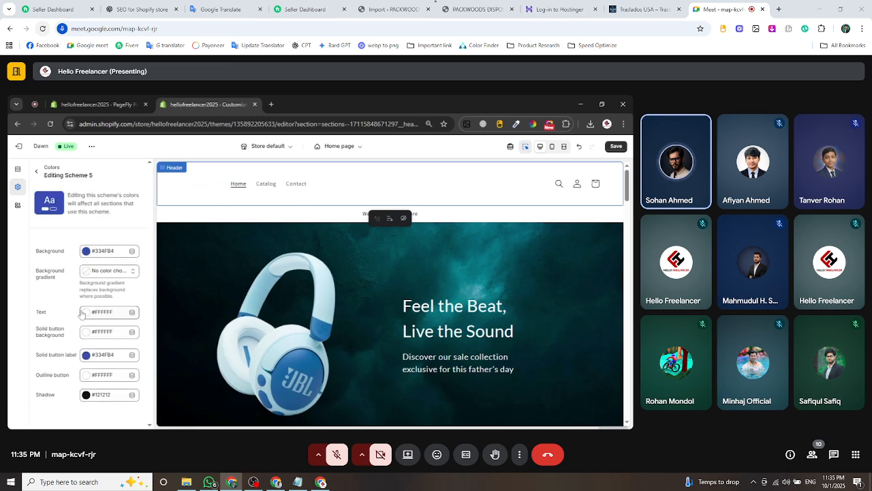
left_click(36, 172)
left_click(45, 311)
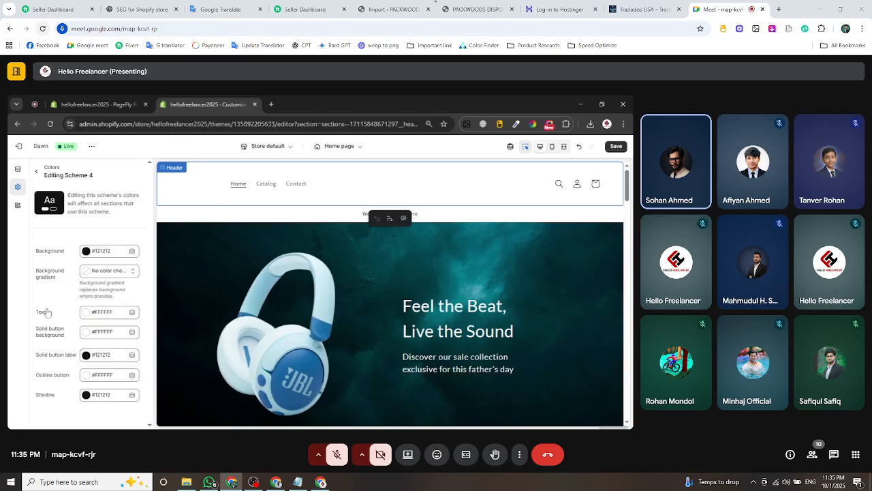
left_click(36, 174)
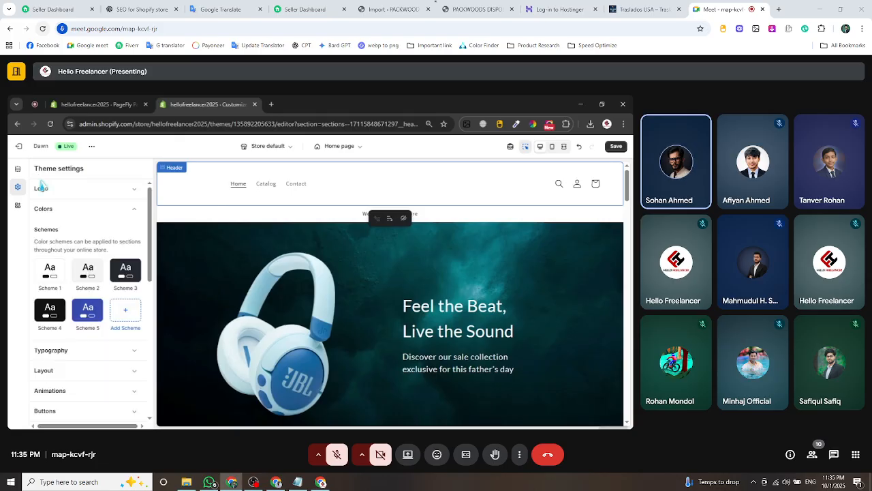
left_click(88, 215)
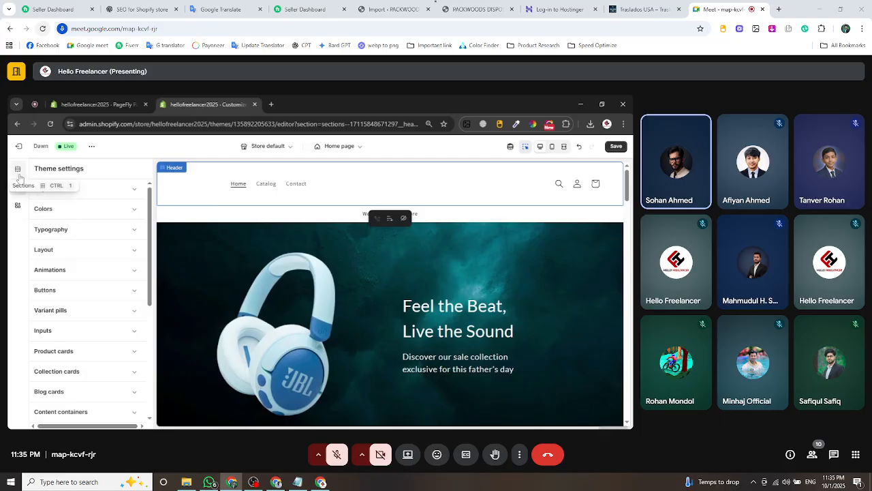
Set the header's color scheme to Scheme 5 and compare it with the colors of the home page sections.
left_click(17, 168)
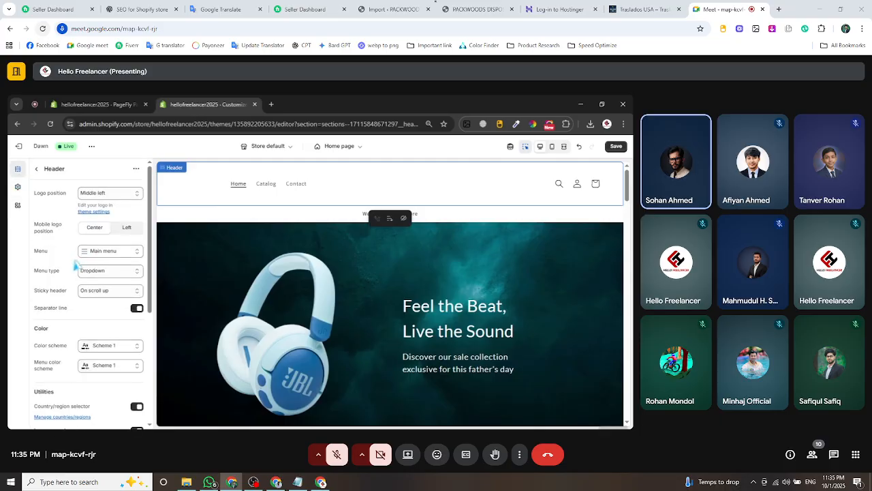
scroll(75, 264, "down", 1)
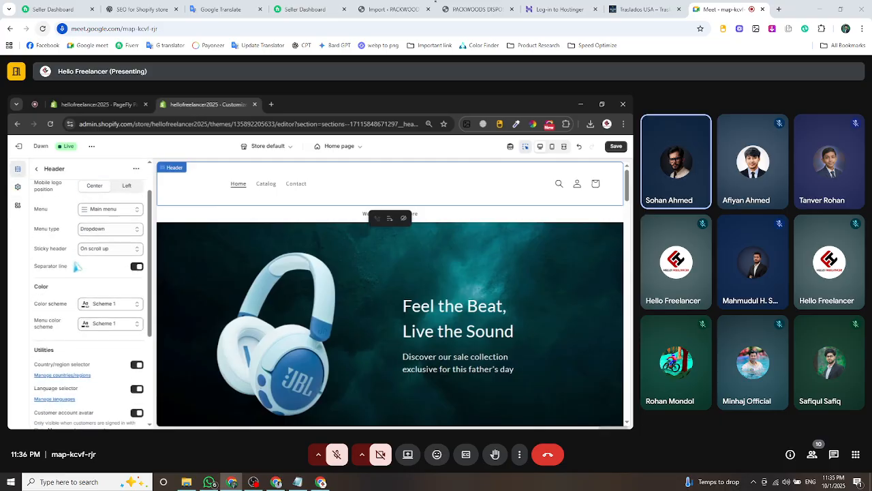
left_click(102, 300)
left_click(110, 259)
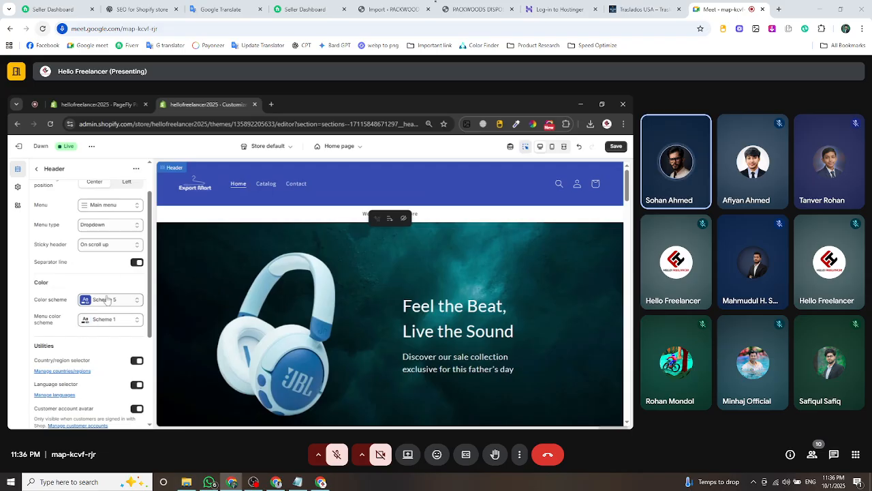
scroll(356, 281, "down", 5)
scroll(356, 281, "down", 3)
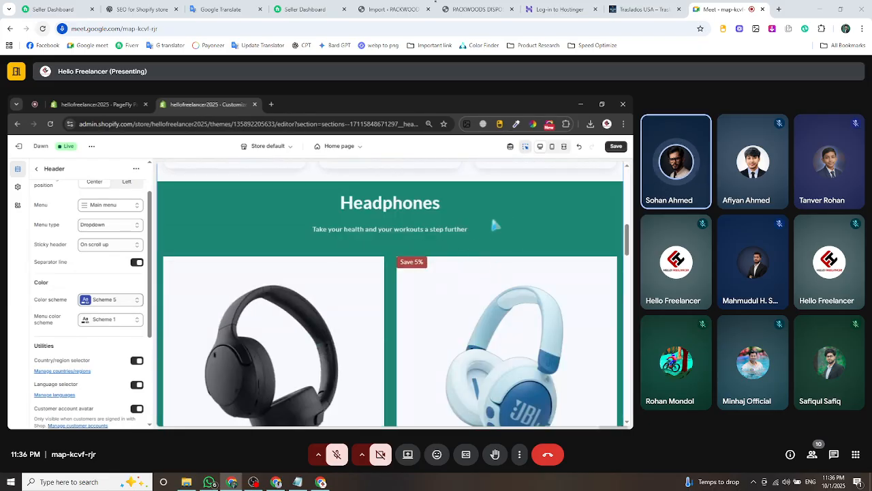
scroll(477, 238, "up", 8)
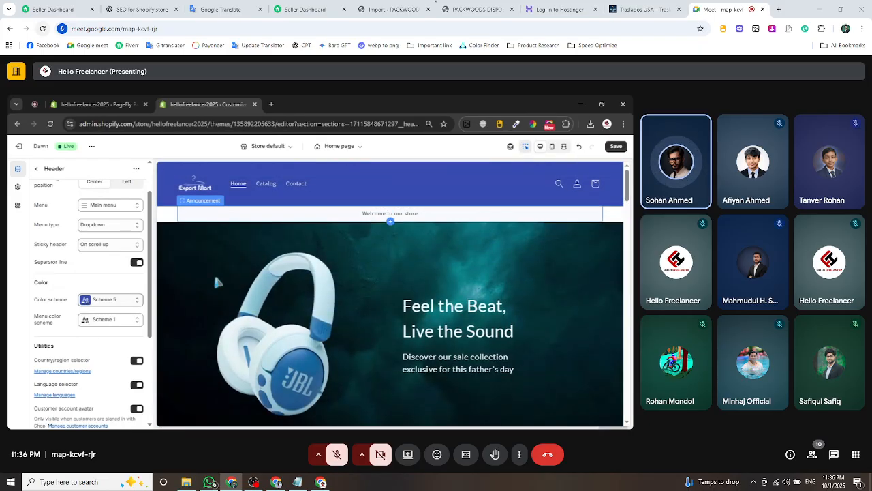
Add a new color scheme in the theme settings and set its background to #008374.
left_click(115, 305)
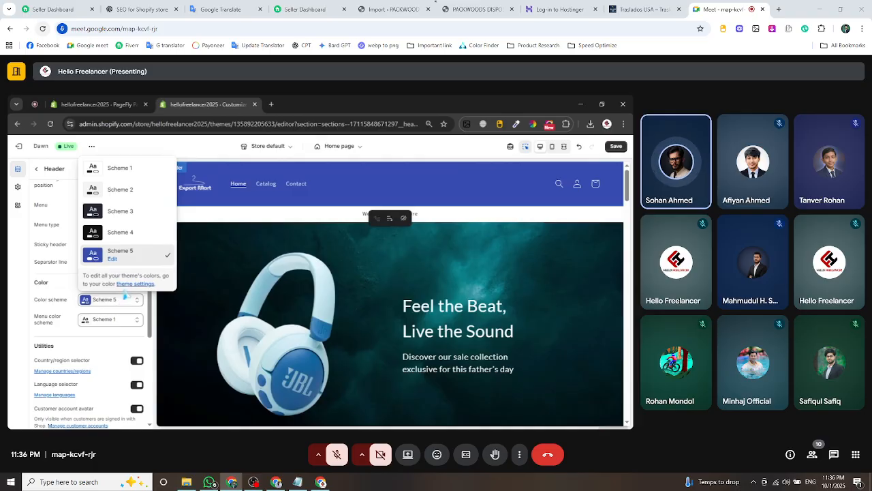
left_click(17, 188)
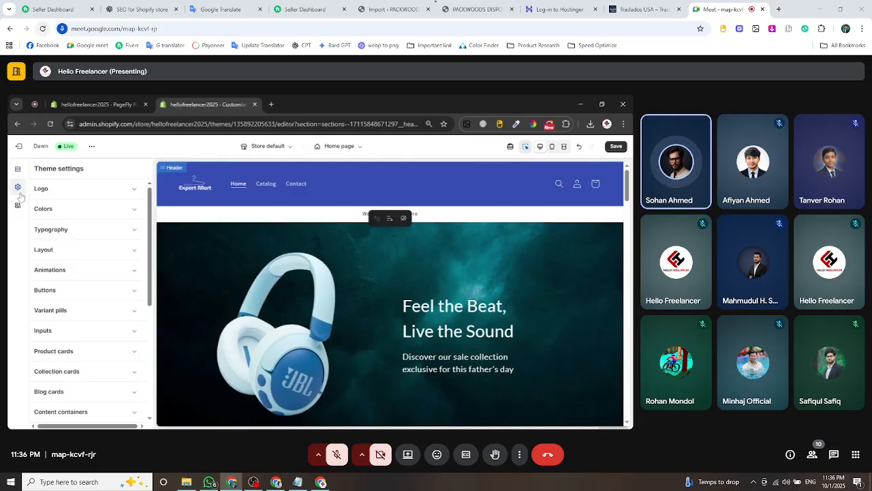
left_click(75, 209)
left_click(126, 309)
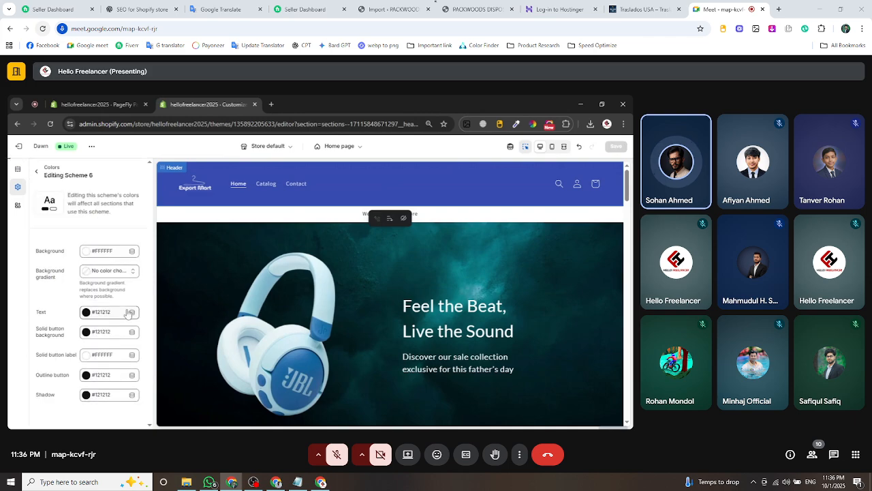
left_click(102, 251)
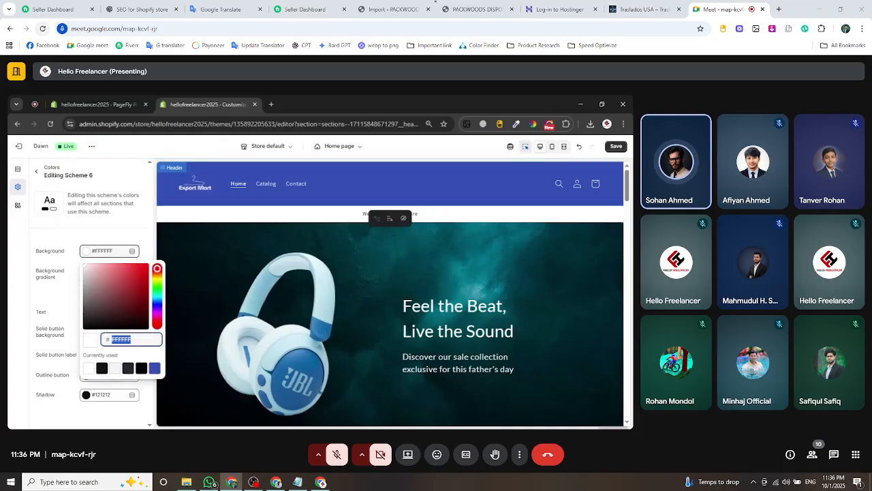
type("34BF49FF")
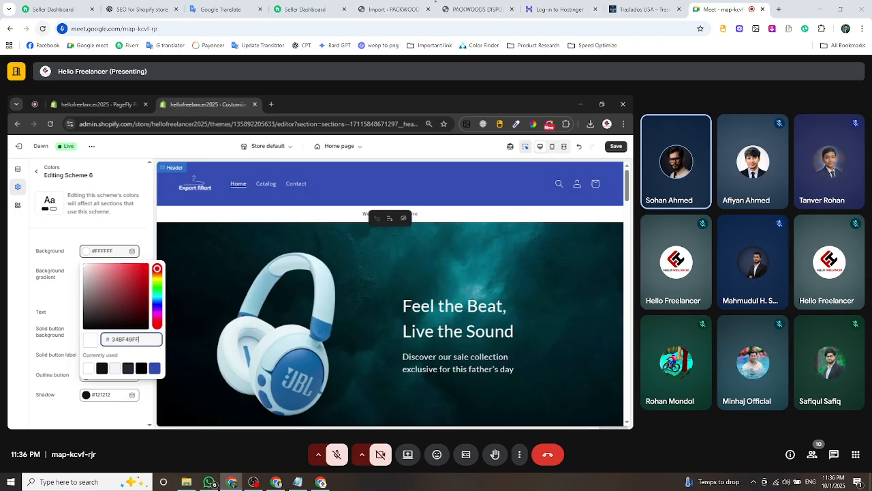
key("ctrl+a")
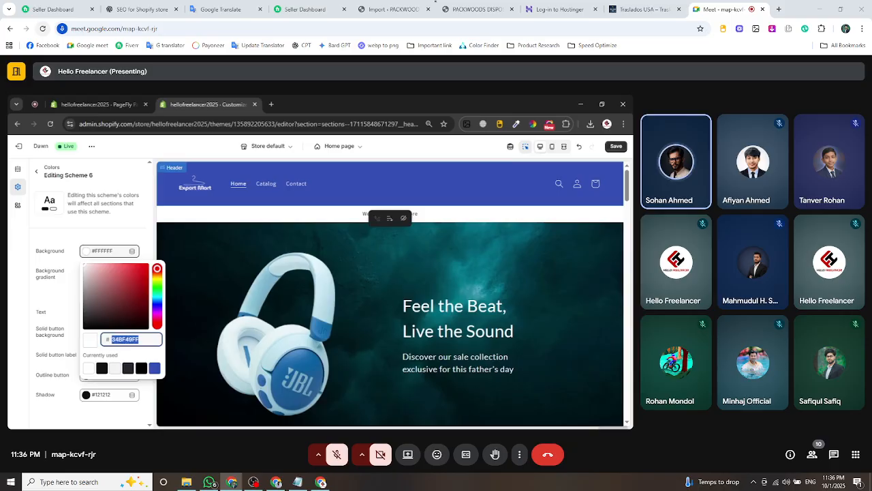
type("008374")
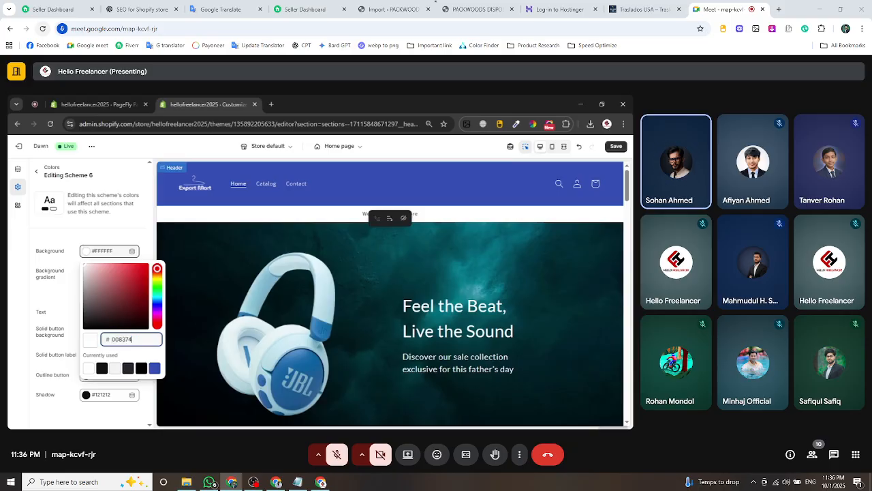
left_click(128, 355)
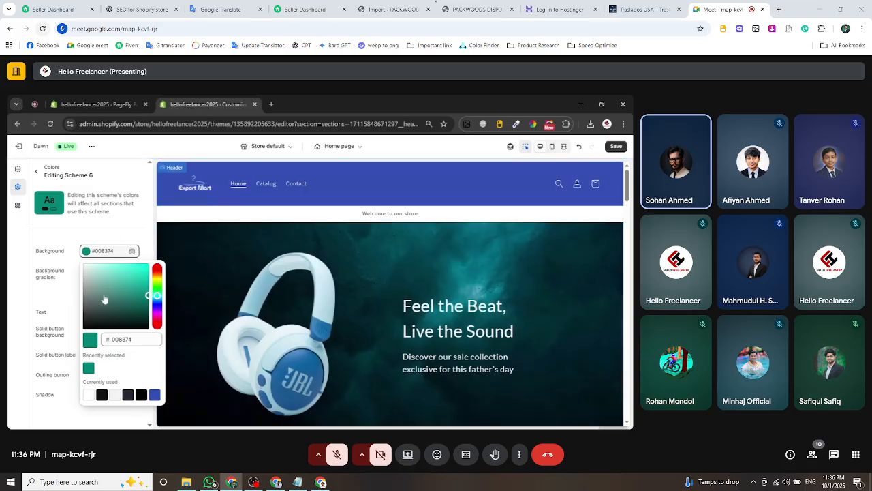
left_click(106, 235)
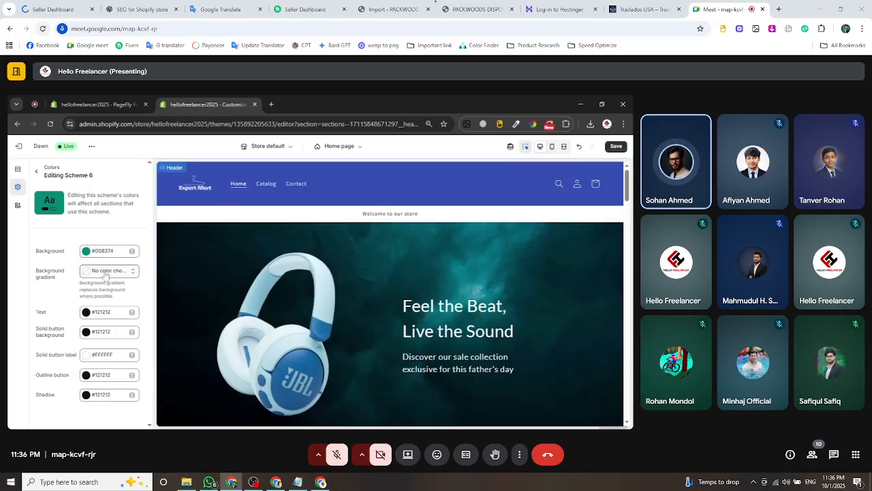
Set the new color scheme's text color to #FFFFFF and return to the theme settings overview.
left_click(86, 312)
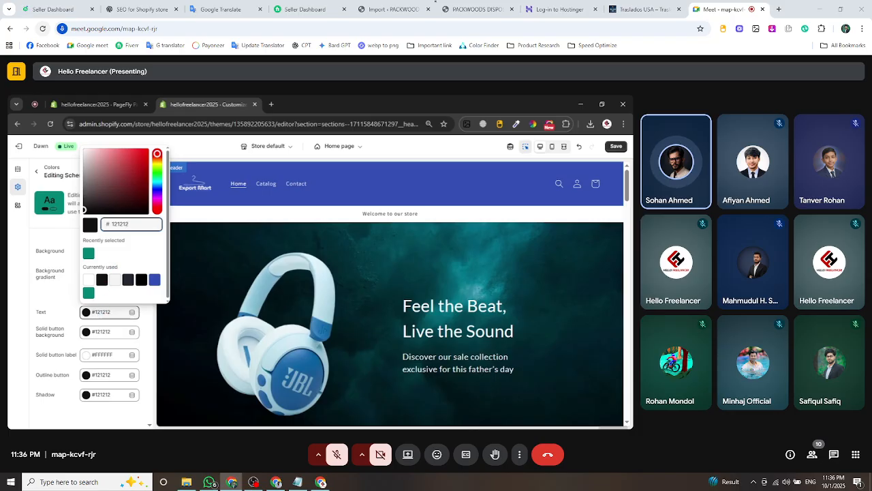
left_click(89, 280)
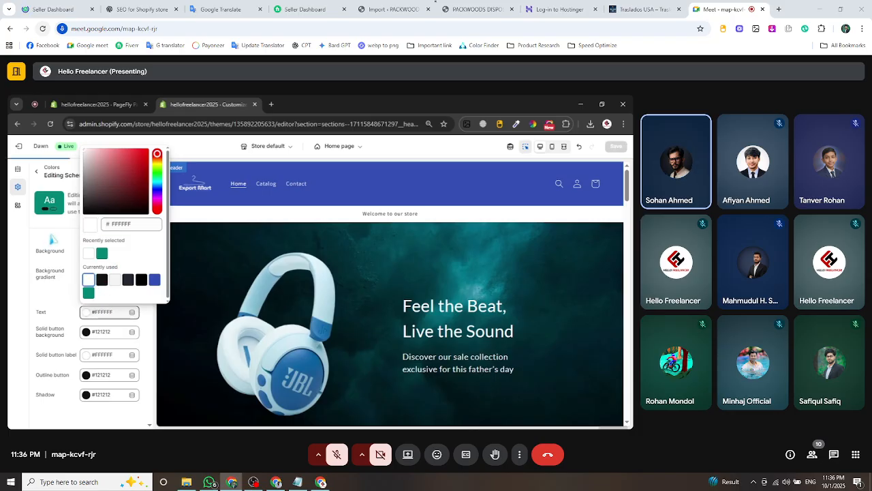
left_click(52, 239)
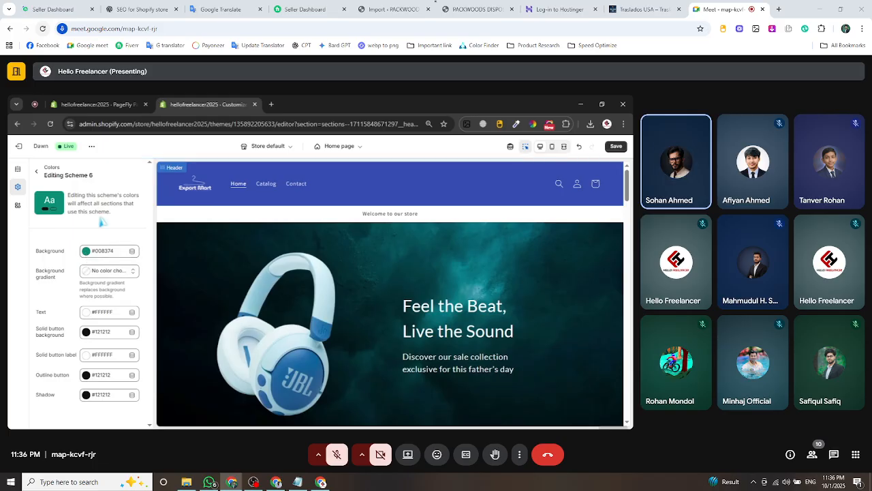
left_click(34, 175)
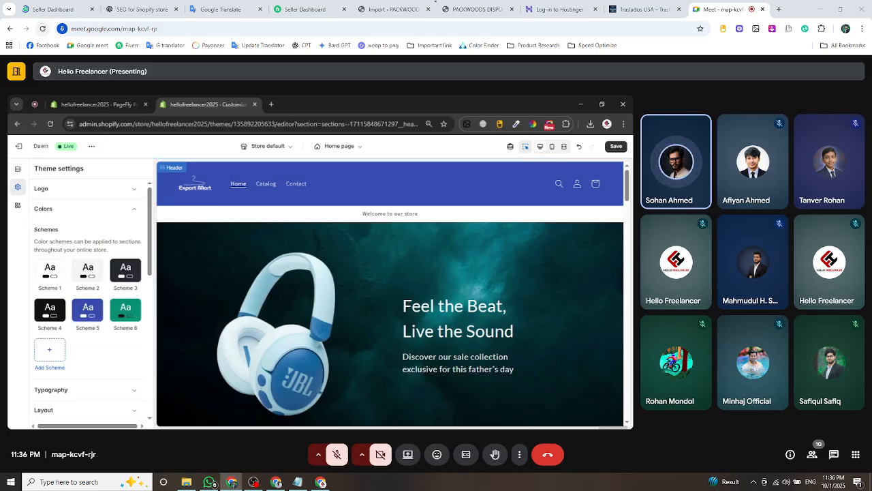
left_click(55, 208)
Apply Scheme 6 as the header's color scheme and check the logo position options.
left_click(18, 174)
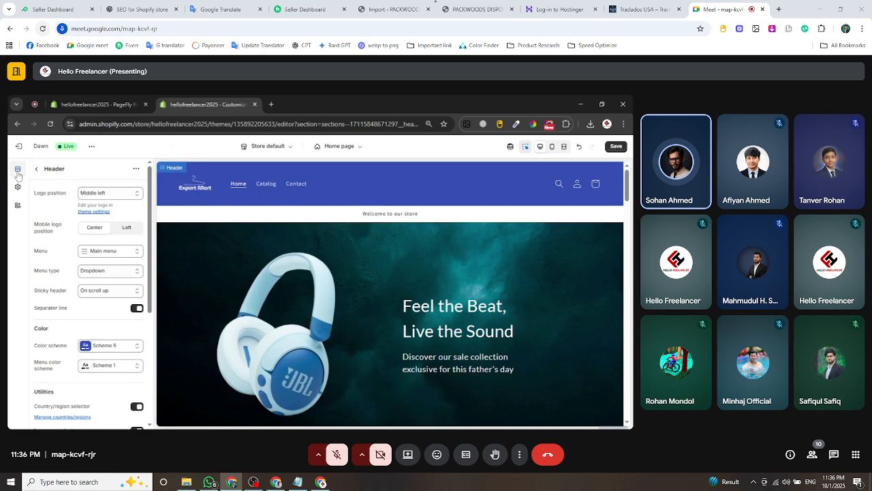
left_click(111, 347)
left_click(117, 310)
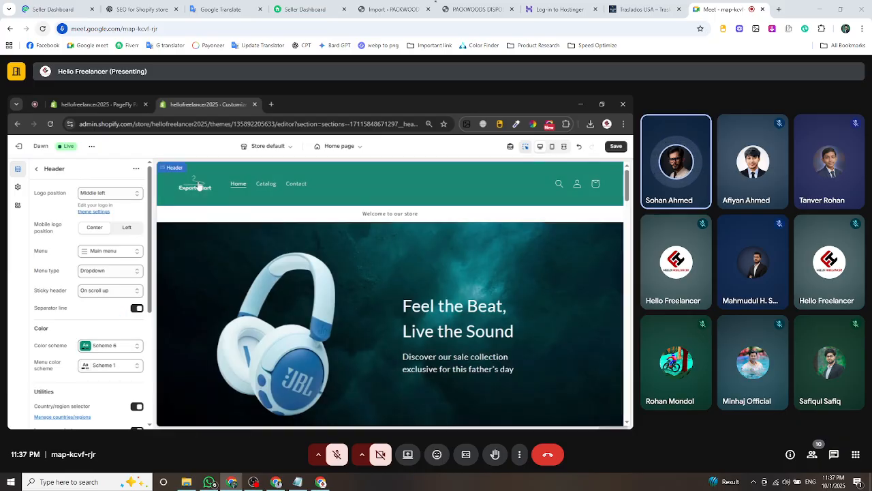
left_click(102, 193)
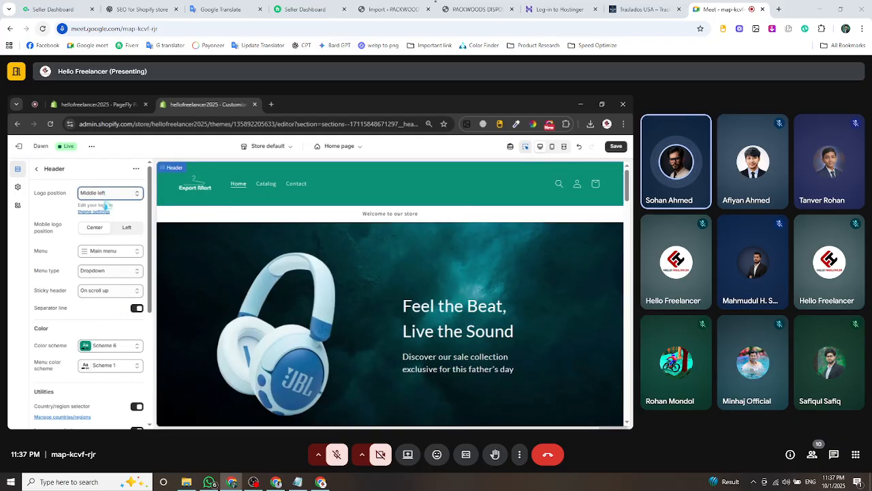
left_click(106, 211)
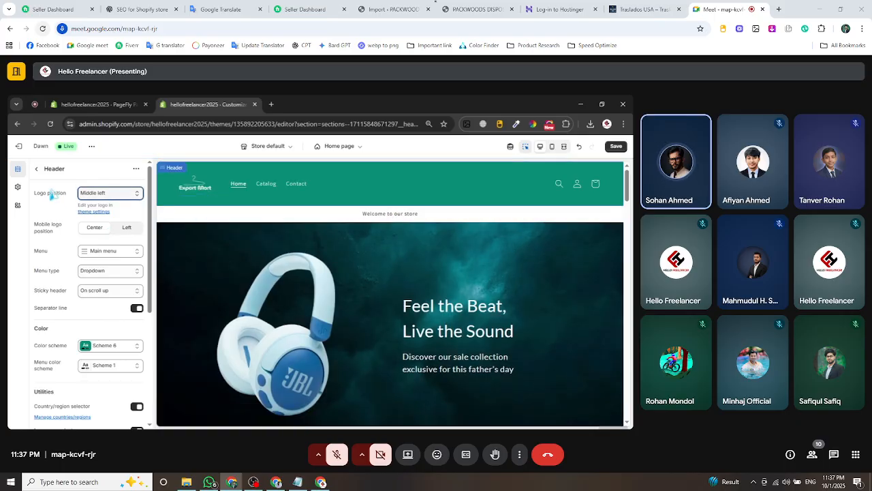
Move the Announcement bar back above the Header section and open its settings.
left_click(38, 170)
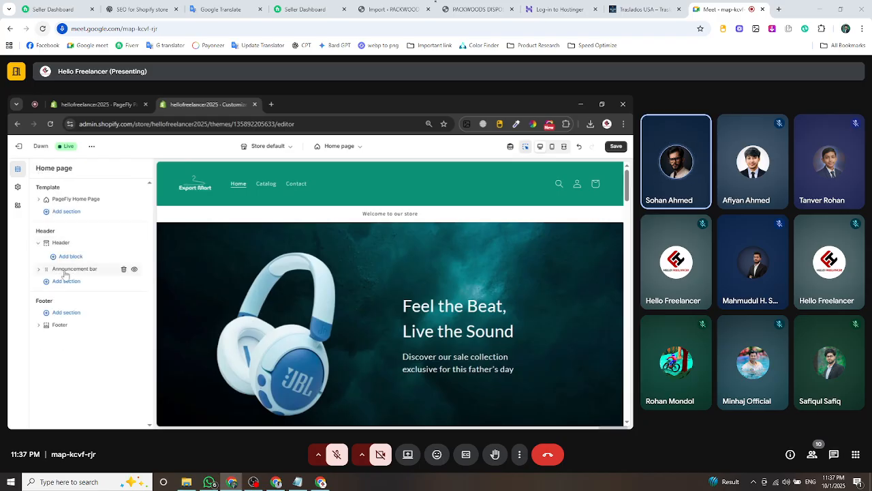
left_click_drag(66, 274, 66, 237)
left_click(71, 246)
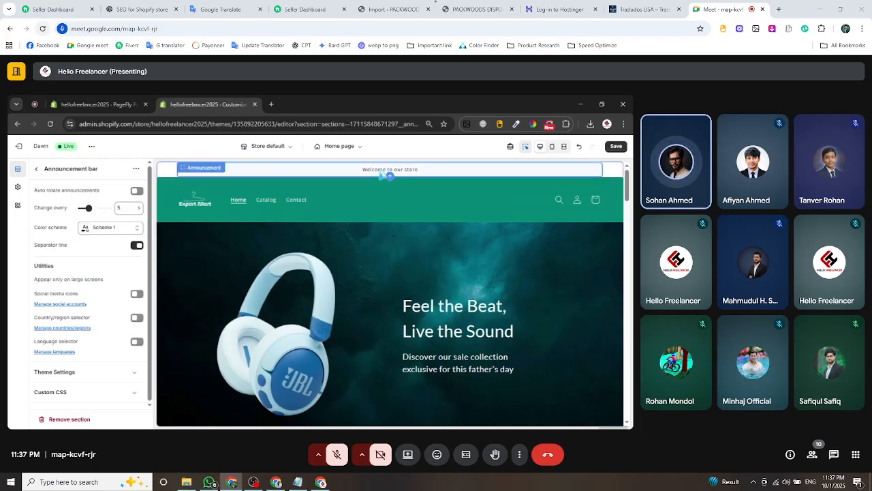
Change the announcement text to "Feel the Beat, Live the Sound" and collapse the Header section in the section list.
left_click(86, 225)
double_click(49, 207)
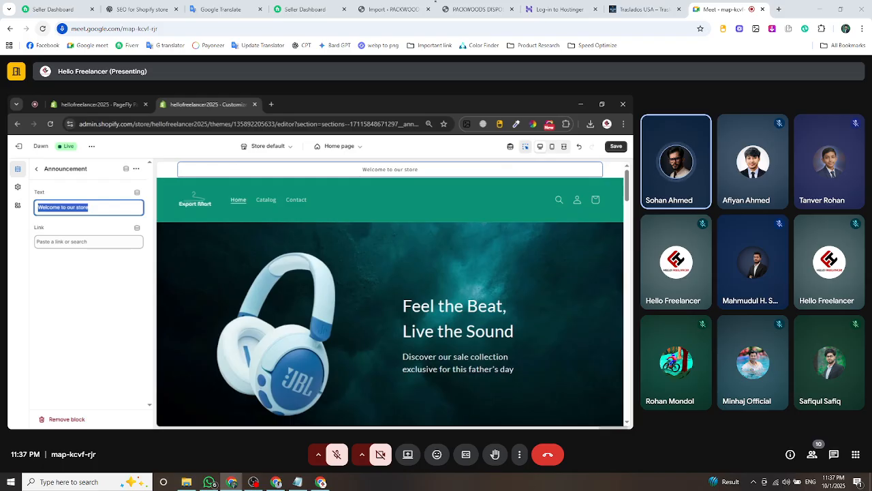
type("Feel the Beat, Live the Sound")
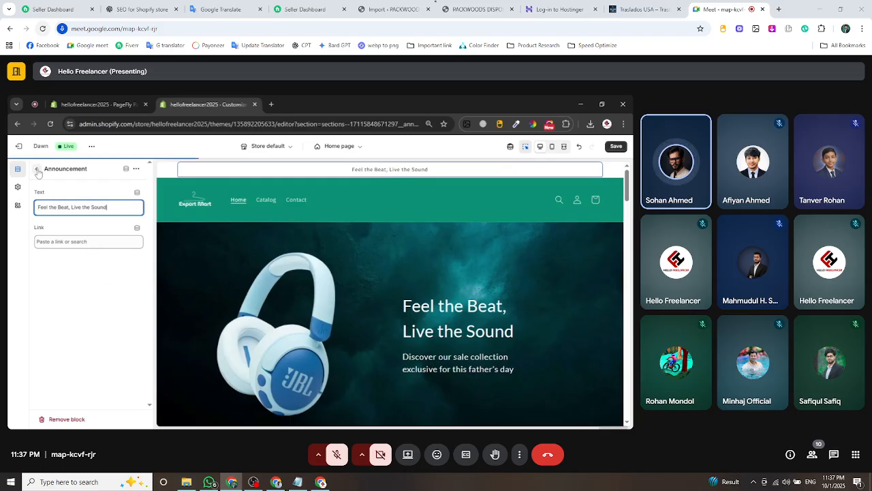
left_click(36, 169)
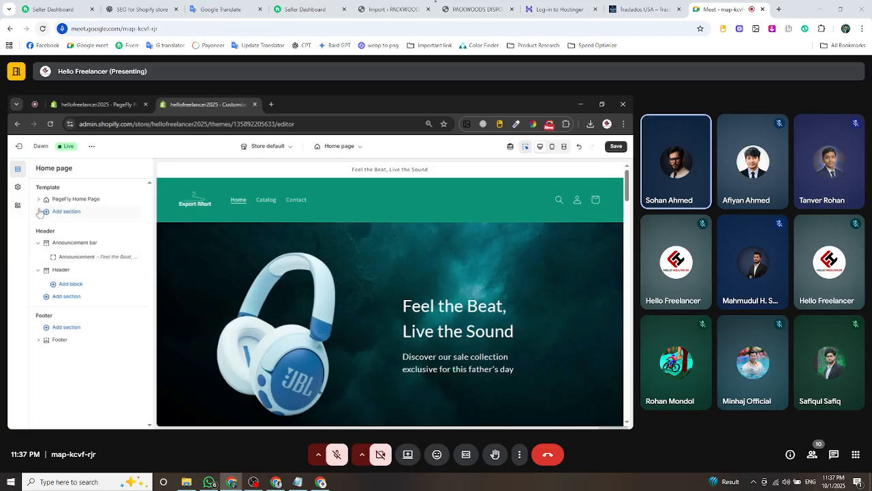
left_click(38, 270)
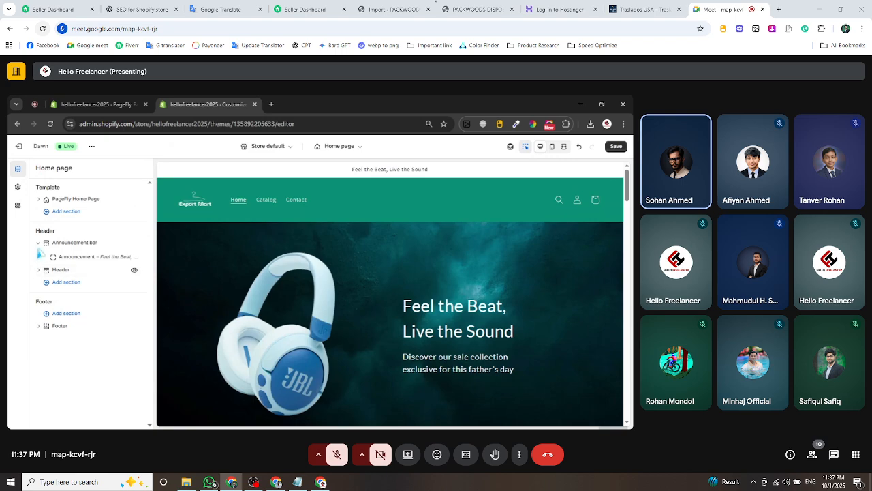
Collapse the Announcement bar section, look through the home page preview and save the theme changes.
left_click(39, 243)
scroll(376, 269, "down", 8)
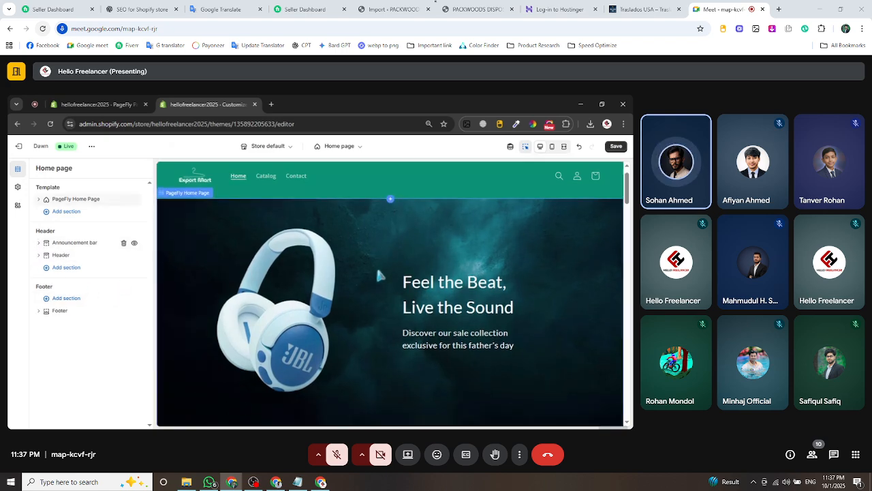
scroll(402, 287, "down", 10)
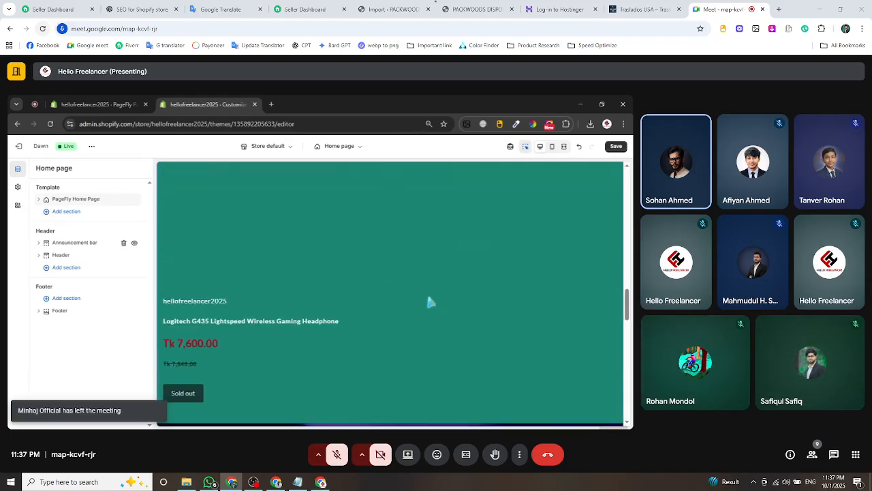
scroll(430, 303, "up", 5)
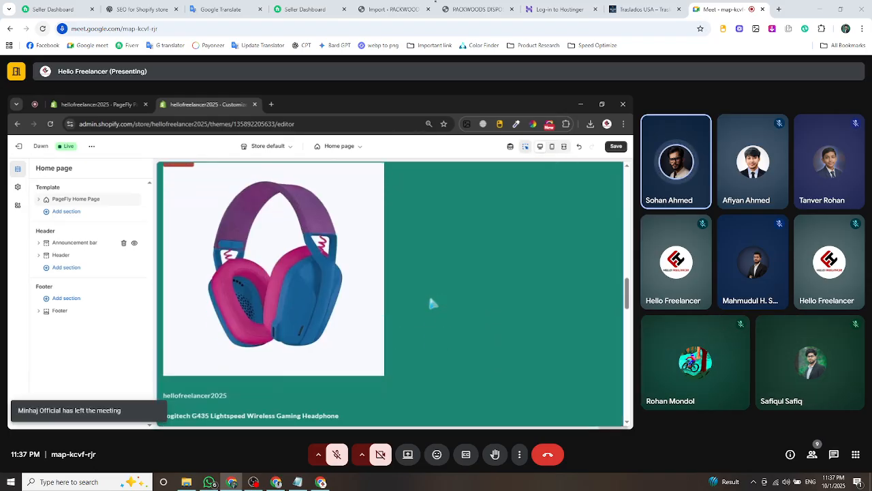
scroll(431, 303, "down", 10)
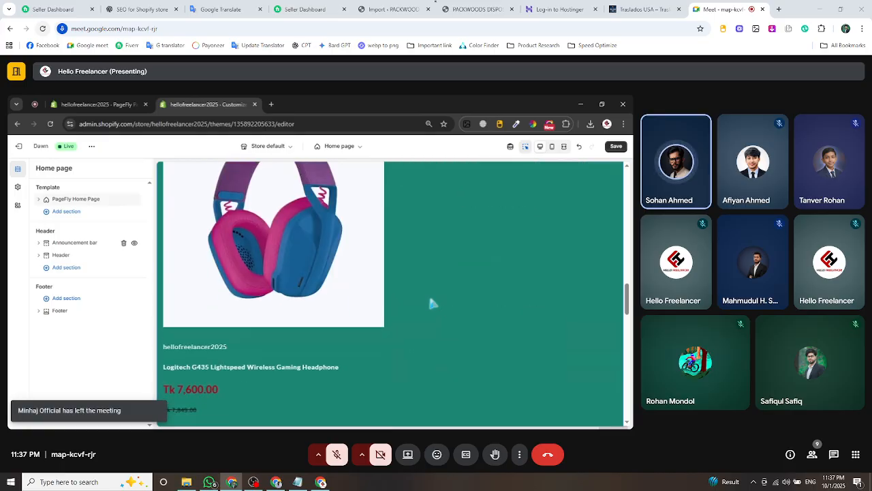
scroll(430, 303, "down", 5)
scroll(431, 303, "up", 10)
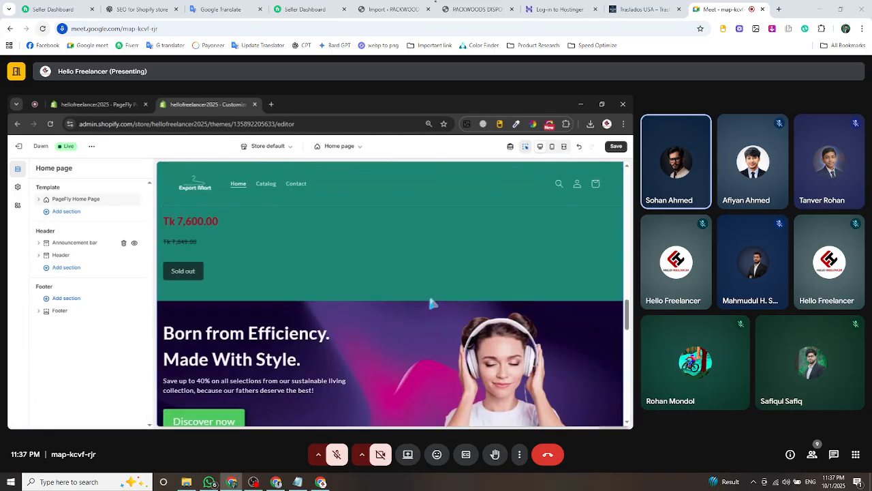
scroll(431, 303, "up", 3)
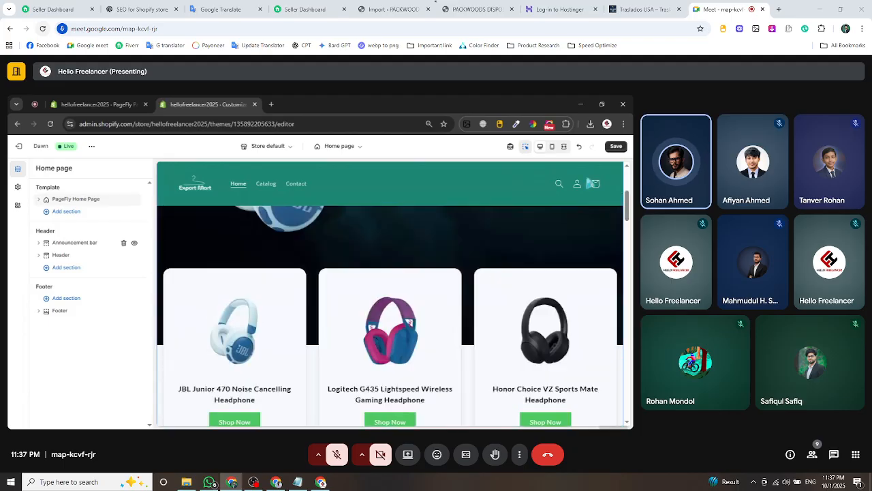
left_click(616, 146)
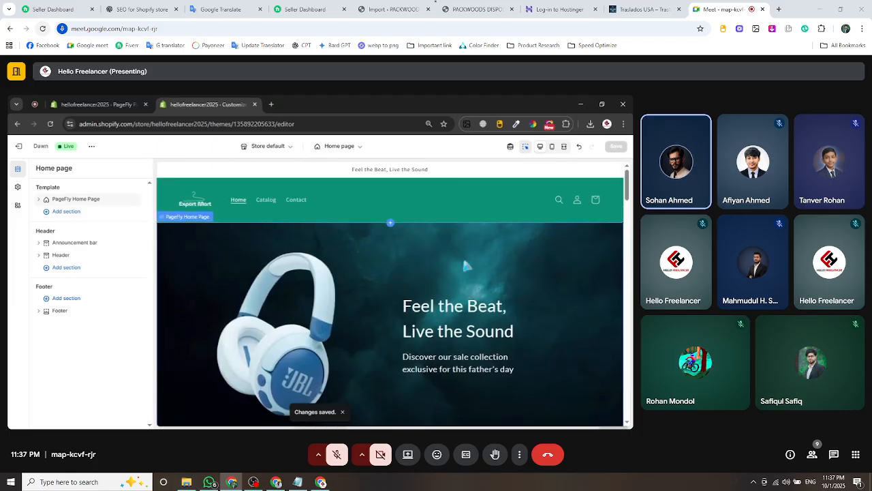
Review the saved home page preview and check the settings of the PageFly Home Page section.
scroll(463, 261, "down", 15)
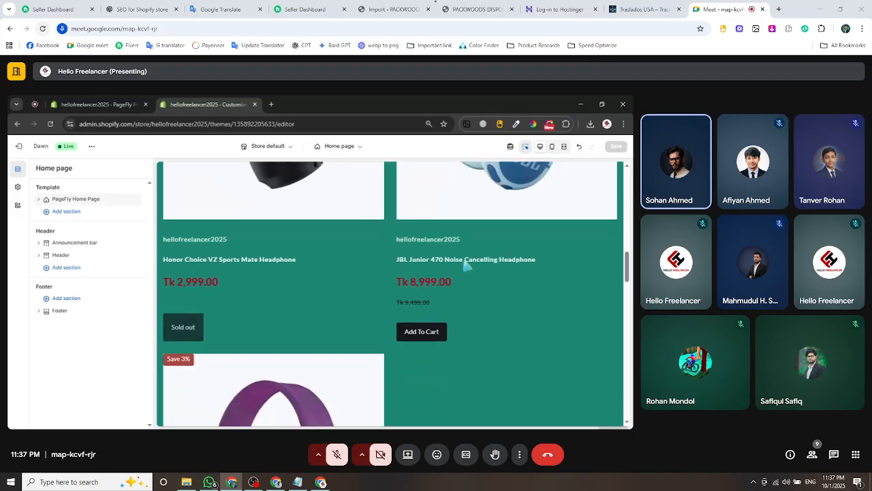
scroll(465, 265, "down", 5)
scroll(465, 266, "up", 8)
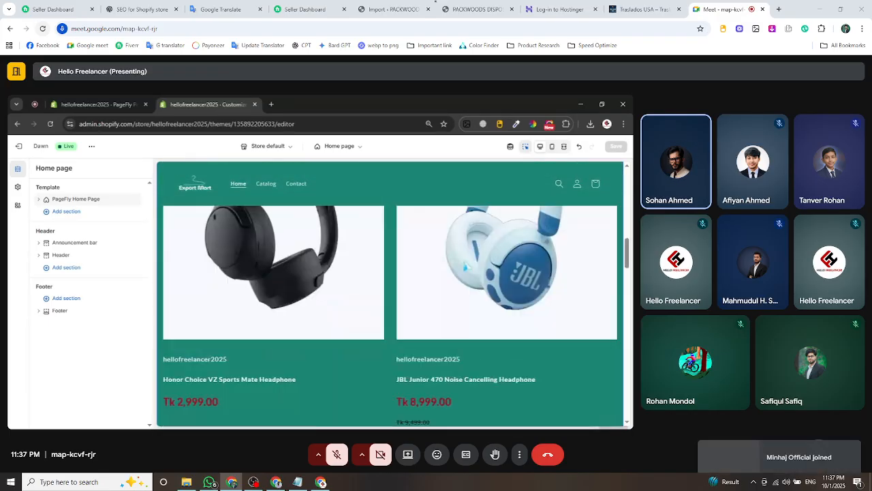
scroll(463, 262, "up", 10)
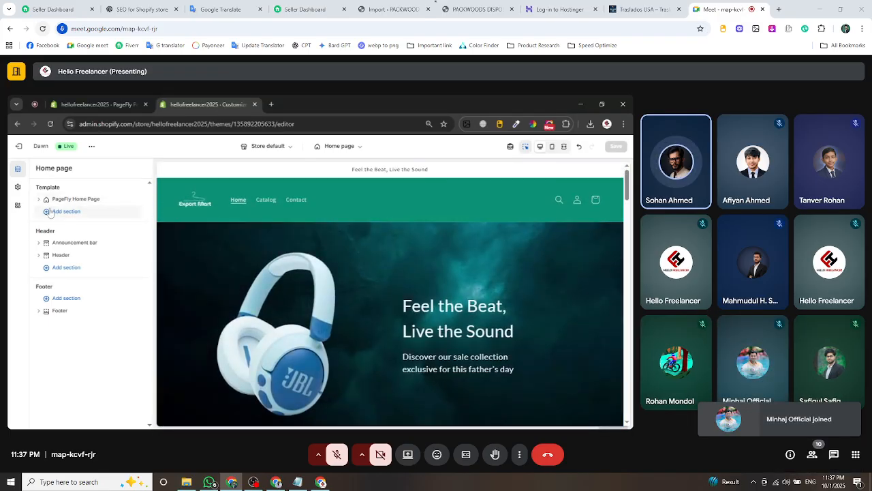
left_click(39, 199)
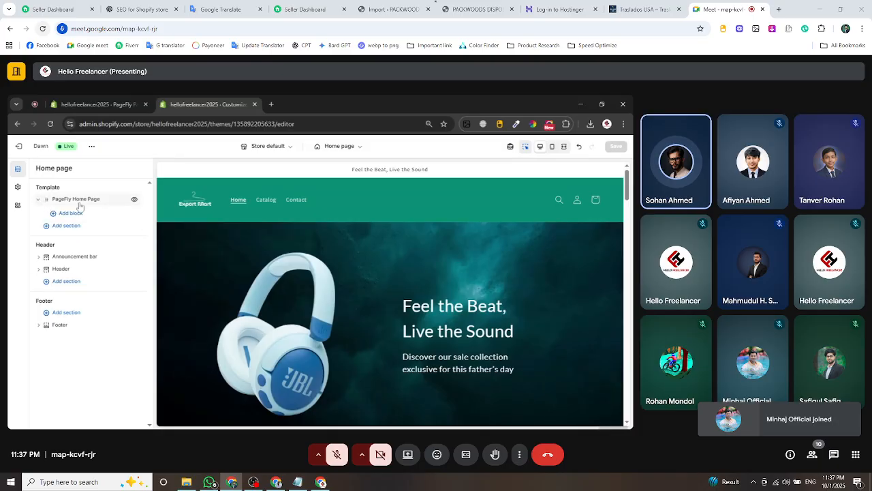
left_click(76, 199)
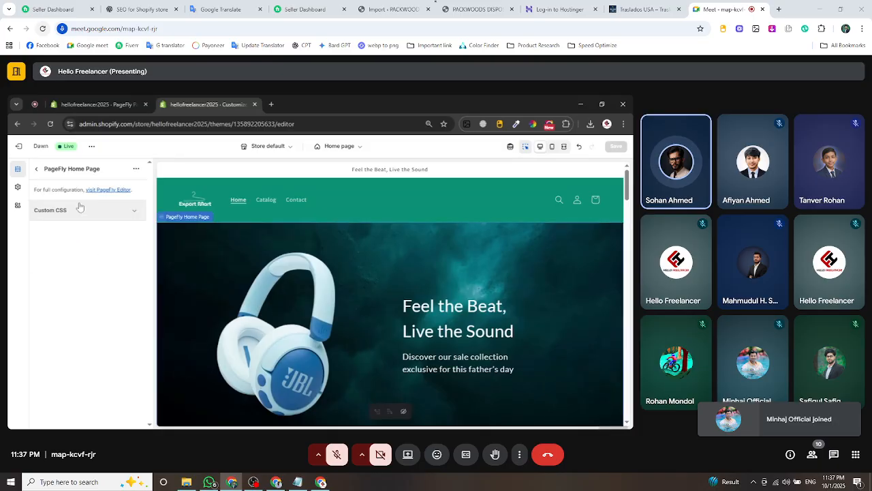
left_click(36, 168)
Switch to the PageFly editor, dismiss the feedback survey, and look through the Headphone page before returning to the theme editor.
left_click(120, 106)
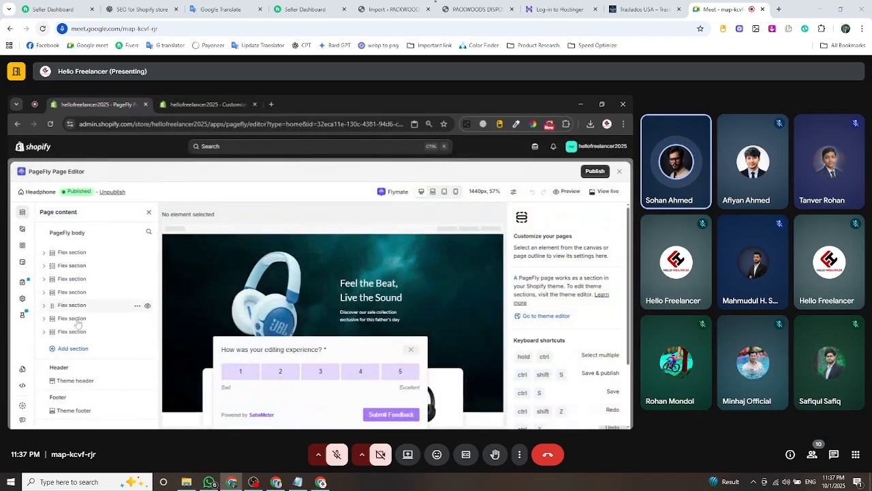
left_click(412, 352)
scroll(364, 300, "down", 3)
scroll(368, 308, "up", 3)
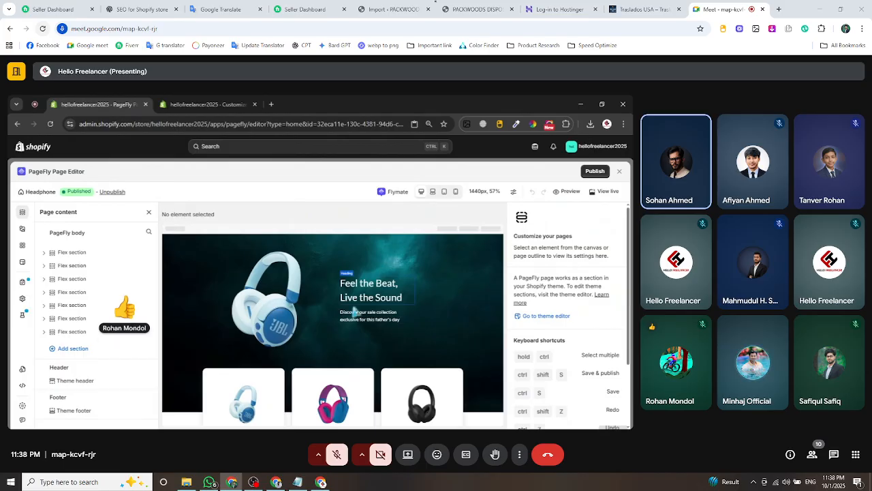
scroll(354, 311, "down", 10)
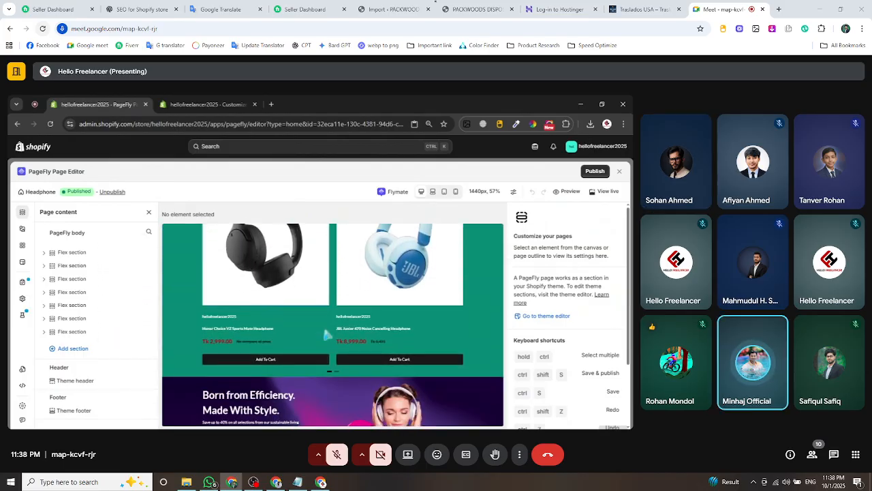
scroll(327, 334, "up", 10)
left_click(218, 106)
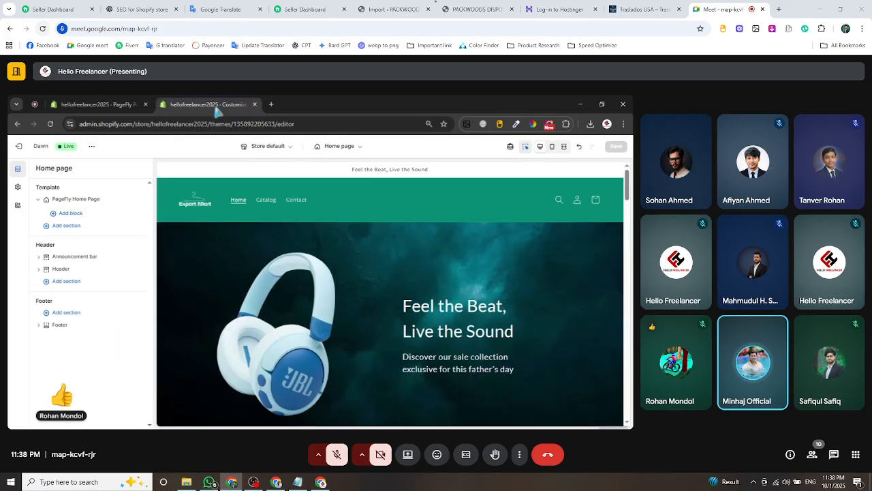
Check the announcement block's settings and set the Announcement bar section's color scheme to Scheme 5.
left_click(315, 170)
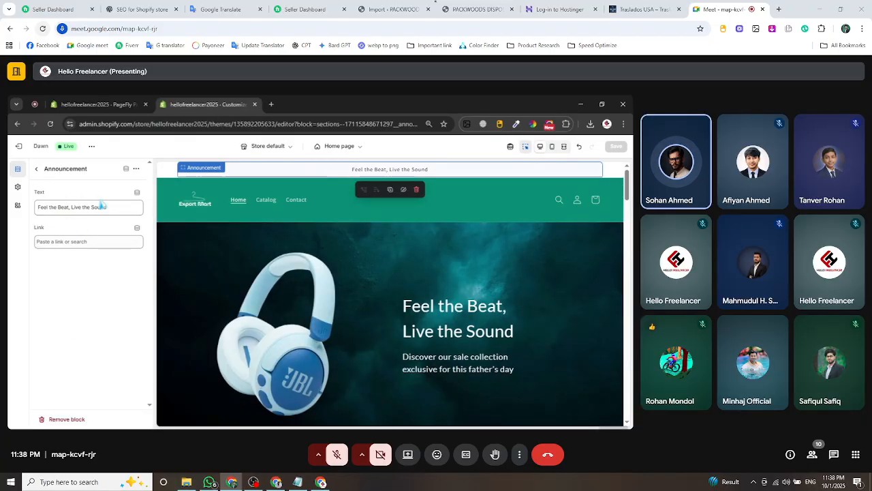
left_click(36, 168)
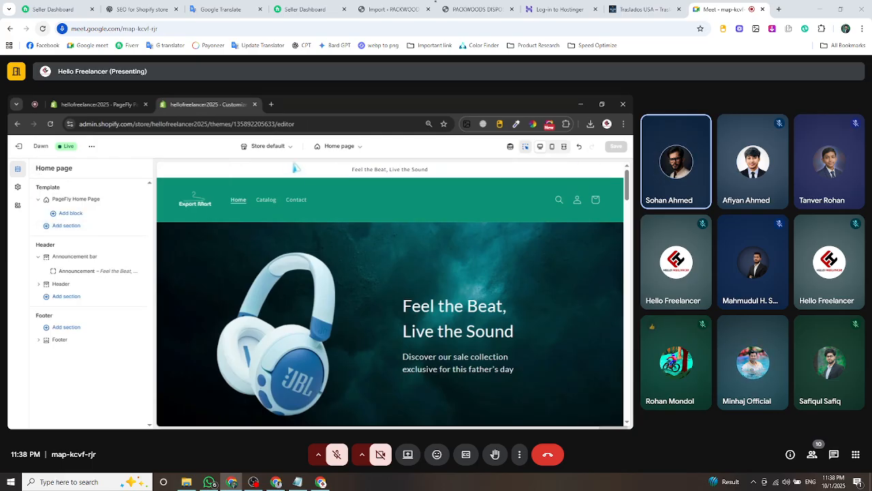
scroll(338, 193, "down", 5)
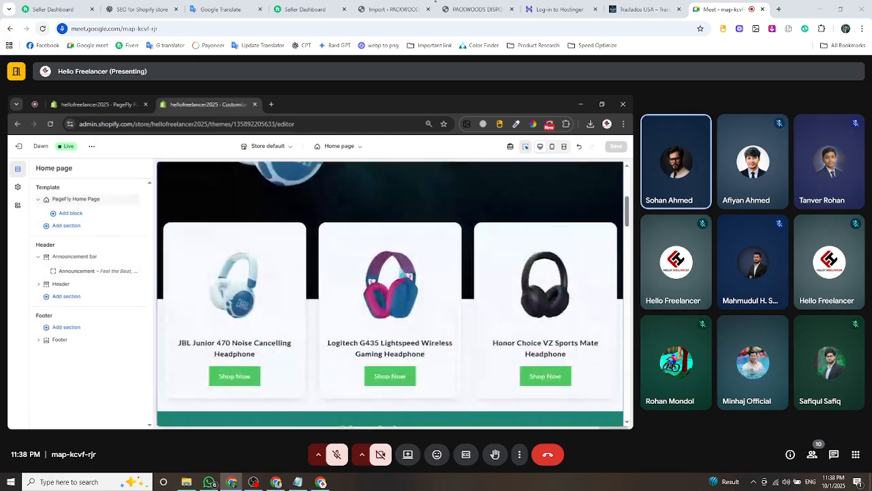
scroll(399, 270, "up", 5)
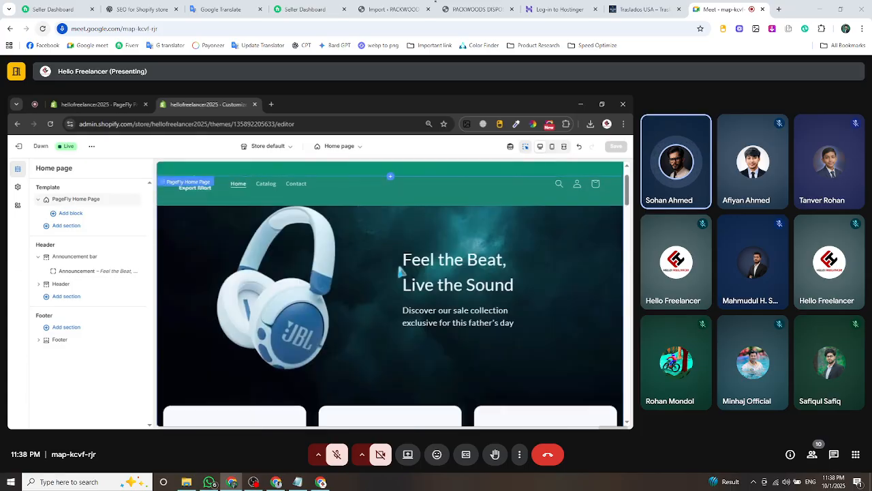
left_click(320, 172)
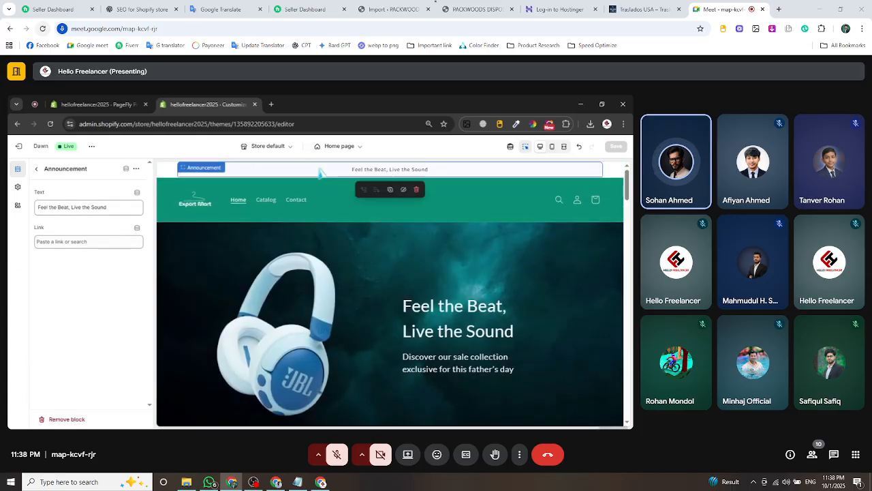
left_click(36, 169)
left_click(75, 257)
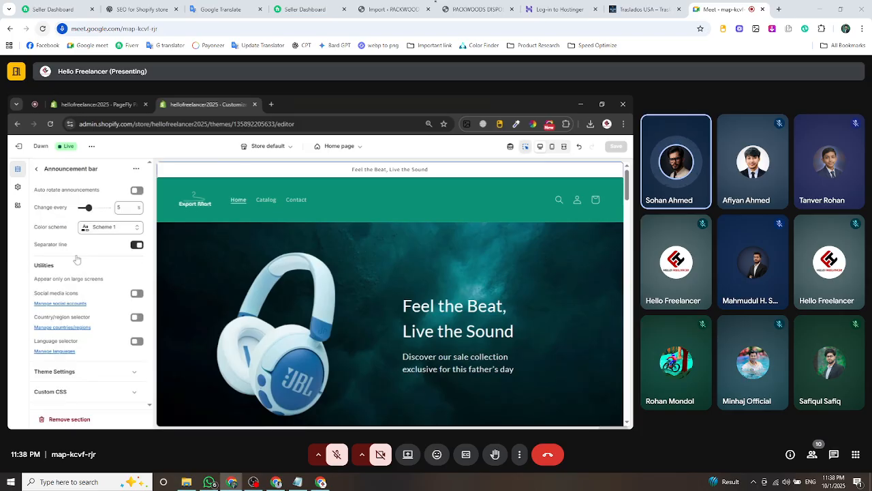
left_click(109, 228)
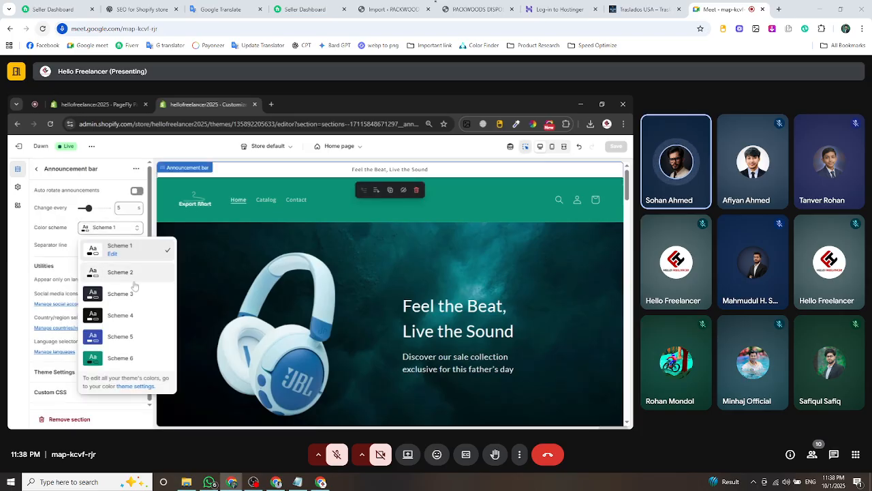
left_click(118, 336)
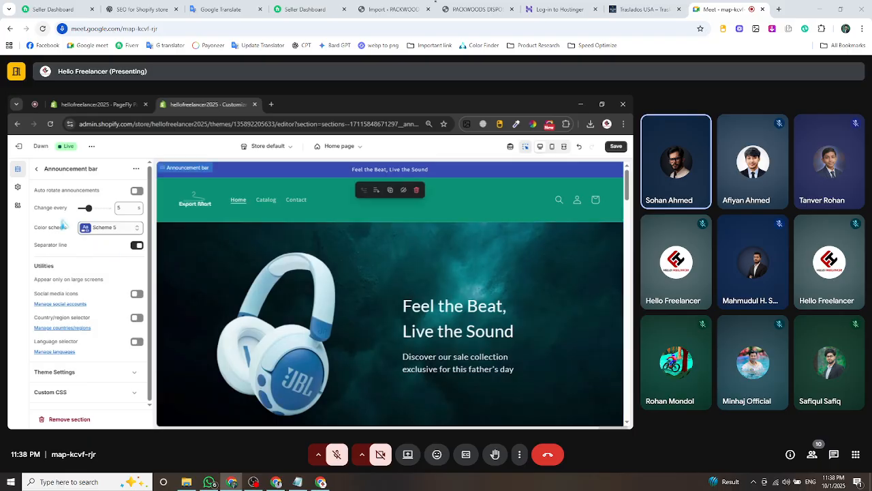
Check the available color schemes in the theme settings.
left_click(18, 187)
left_click(74, 208)
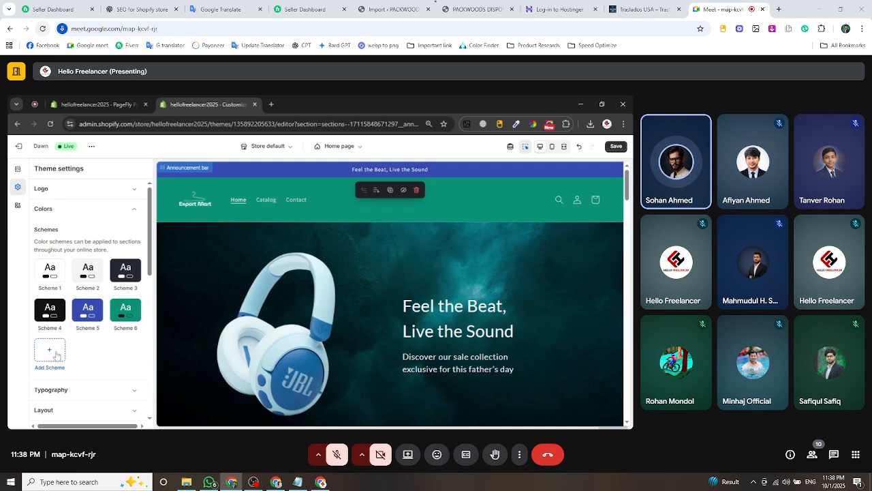
left_click(85, 209)
Set the theme's heading font to Poppins in the typography settings, finding it with the search "po".
left_click(94, 230)
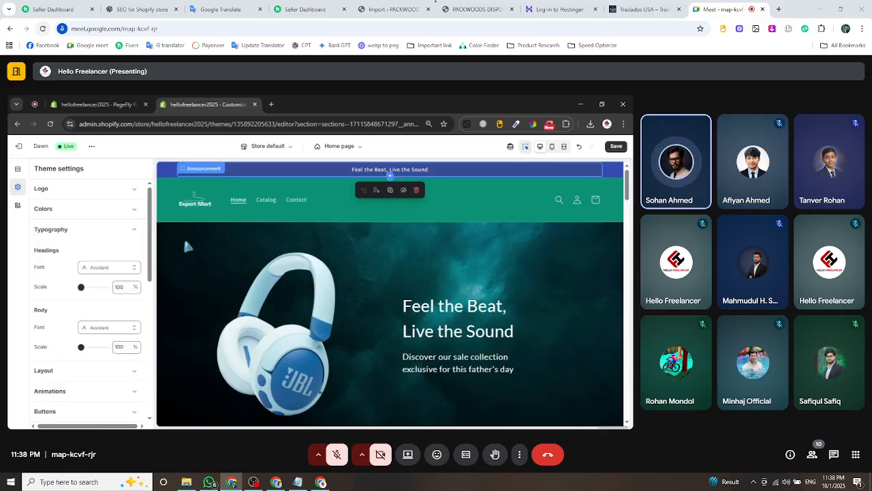
left_click(109, 268)
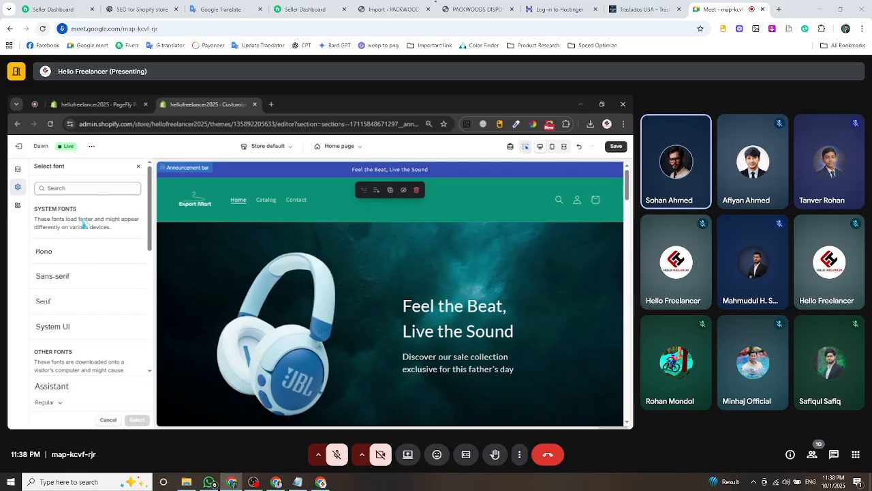
scroll(81, 314, "down", 5)
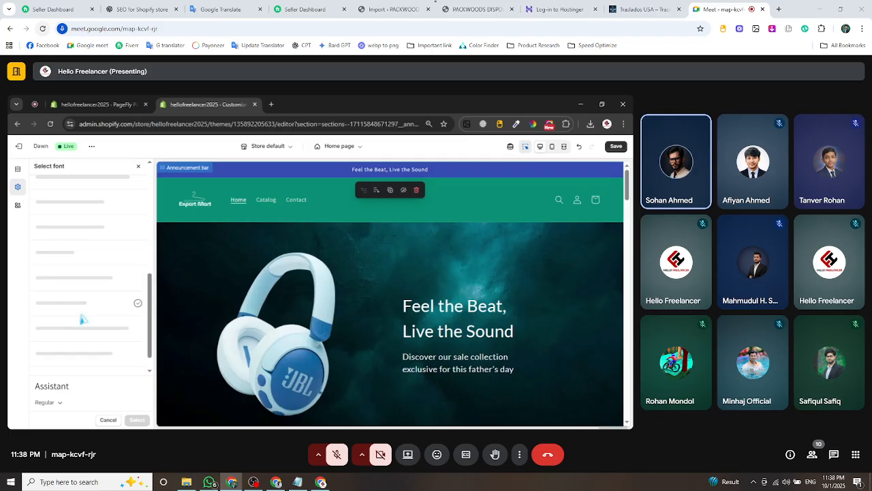
scroll(78, 239, "up", 6)
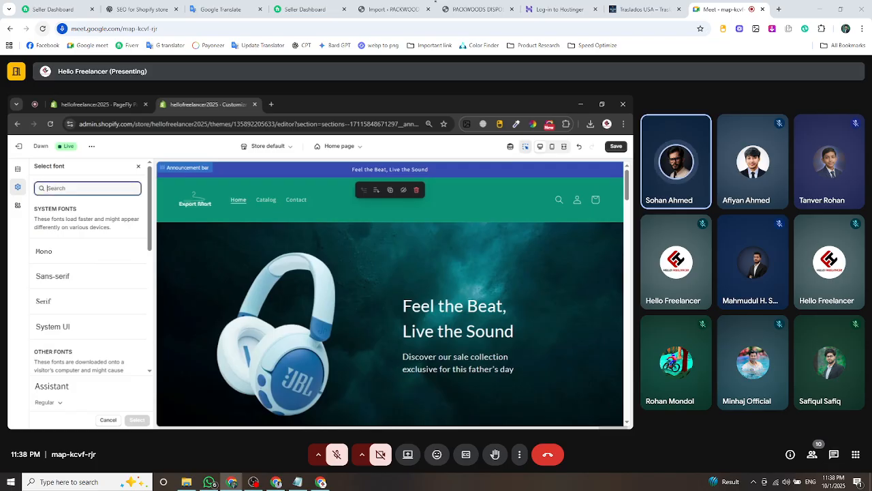
type("po")
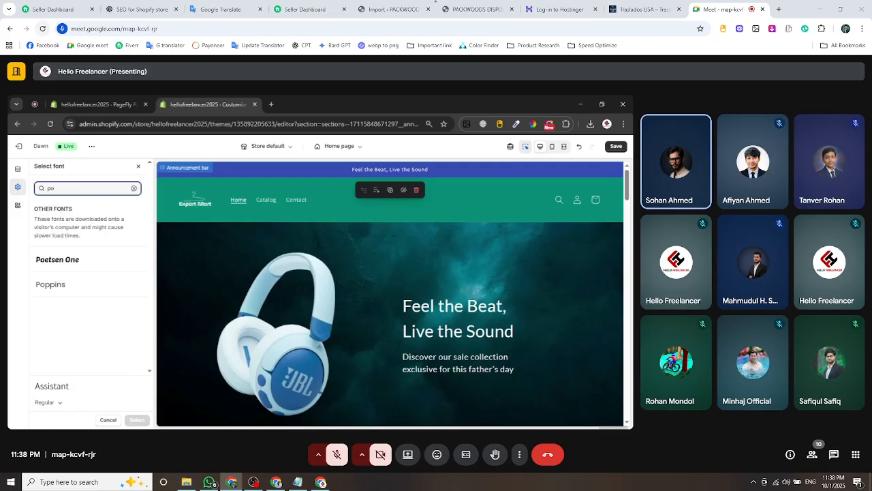
left_click(73, 289)
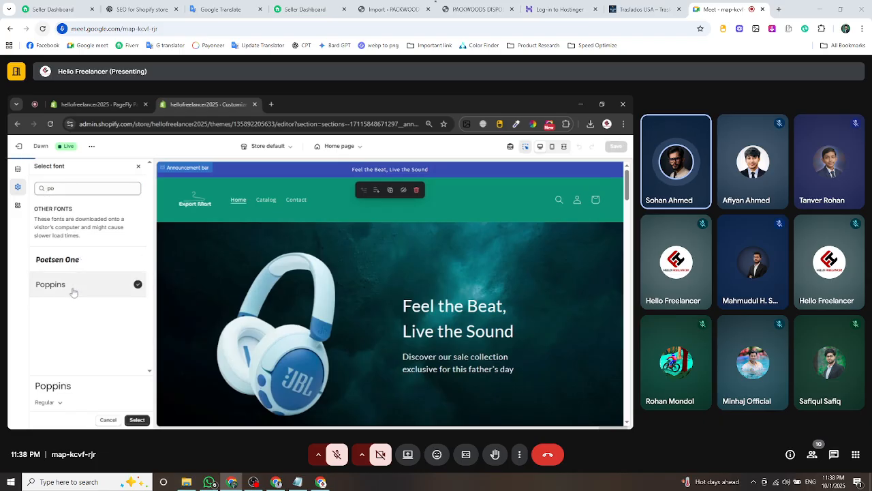
left_click(138, 419)
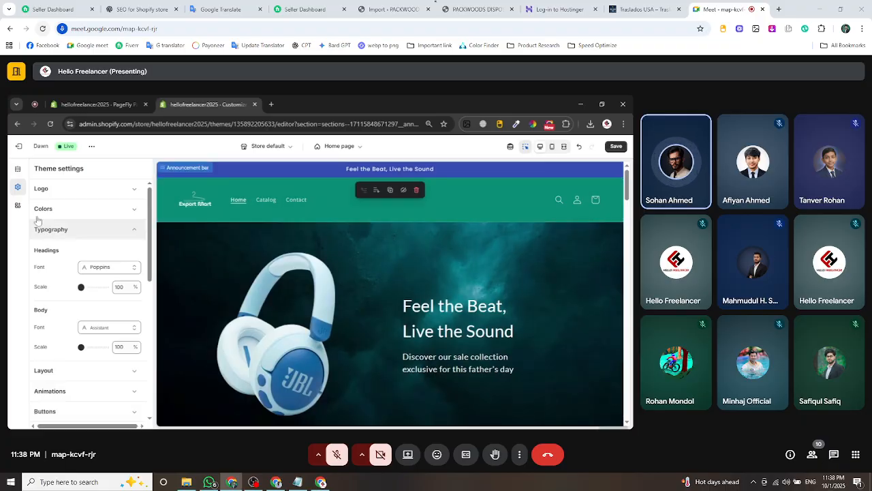
Set the theme's body font to Poppins, finding it with the search "pop".
left_click(102, 327)
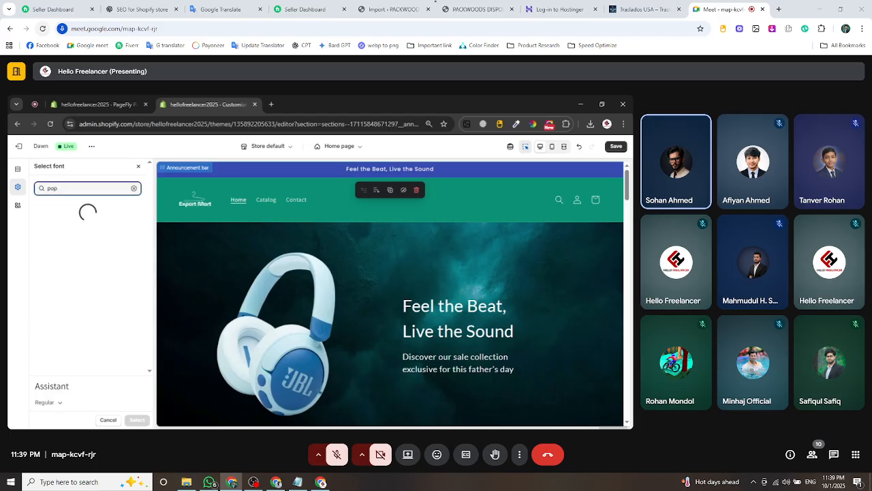
left_click(92, 269)
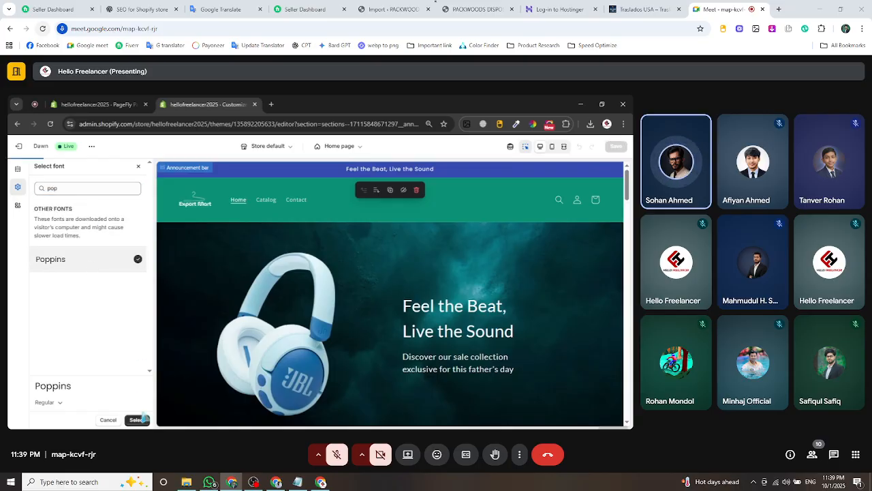
left_click(138, 419)
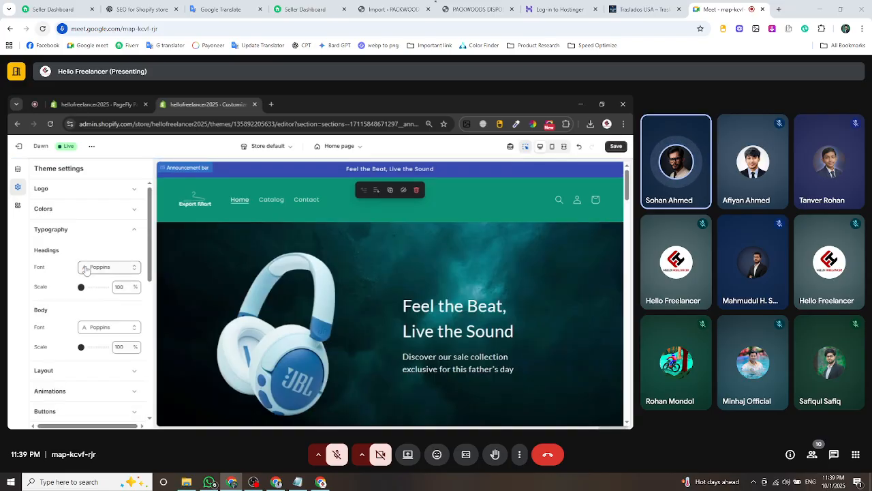
Save the theme's typography changes and switch back to the Headphone page in the PageFly editor.
left_click(111, 229)
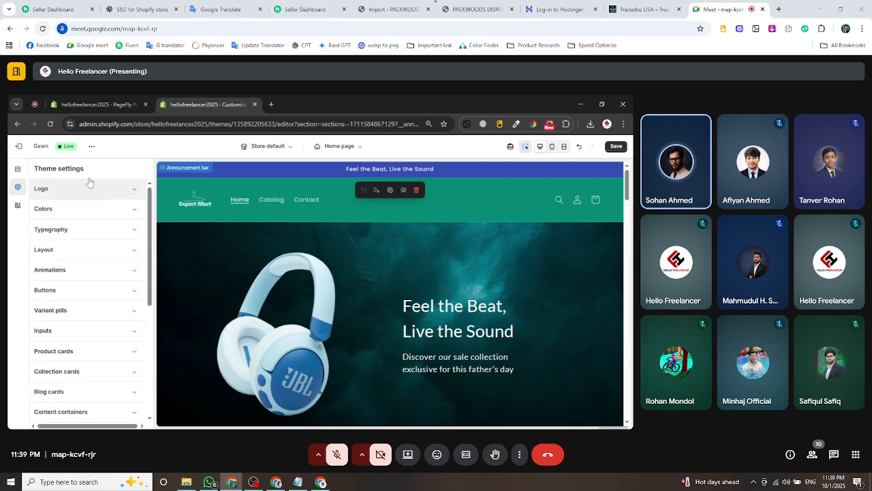
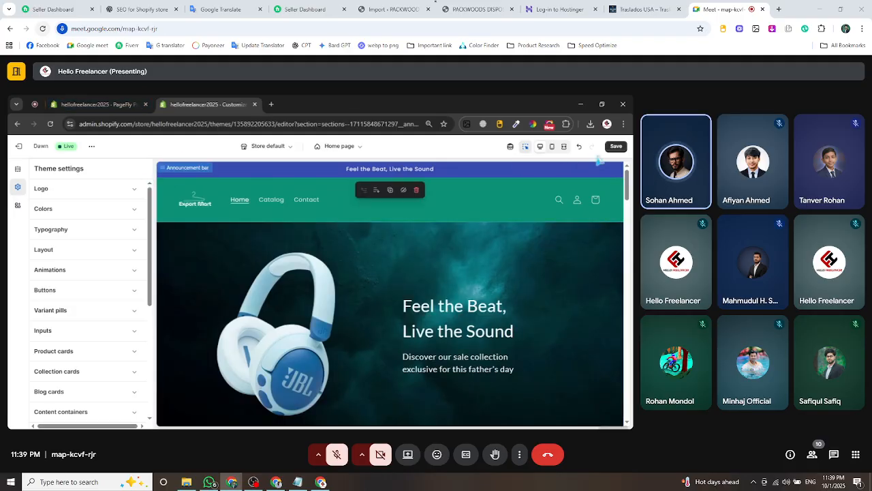
left_click(616, 147)
left_click(110, 105)
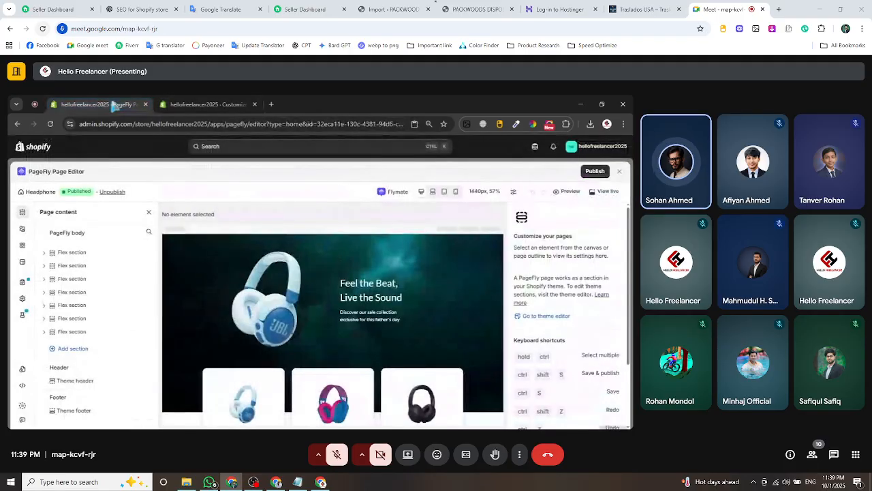
Add the Google font Poppins from the font manager in the hero heading's styling, finding it with the search "pop".
left_click(365, 295)
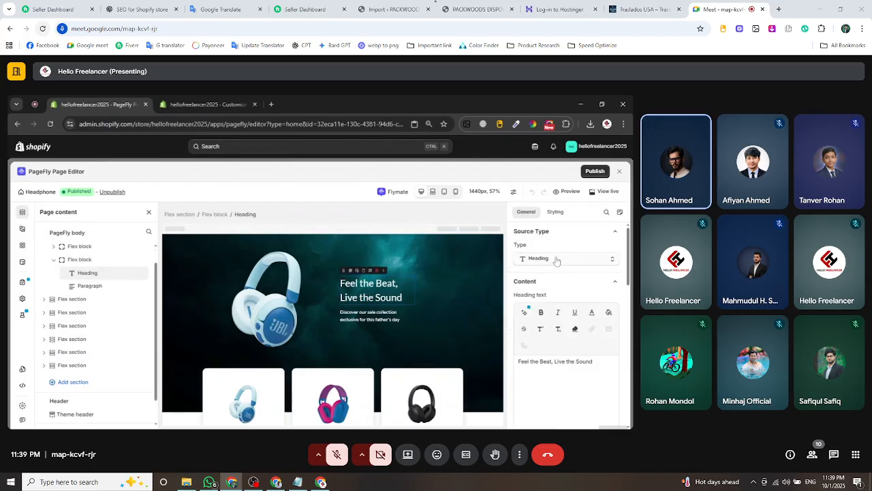
left_click(553, 212)
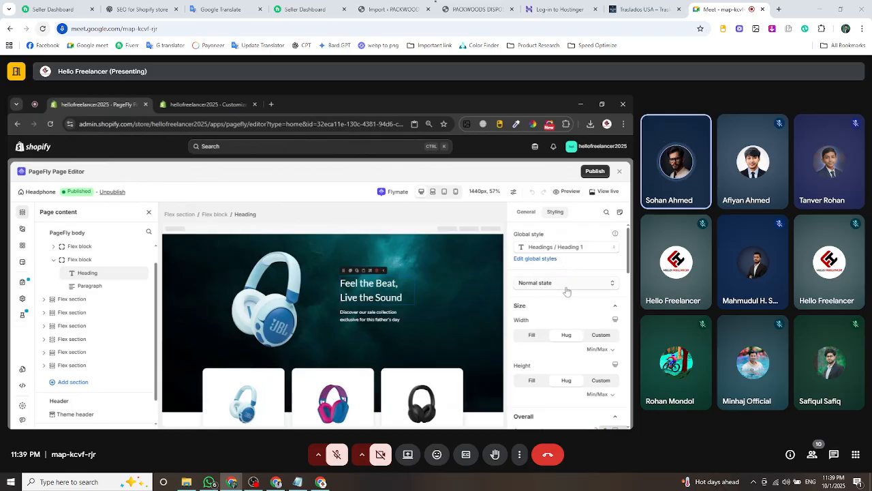
scroll(567, 300, "down", 2)
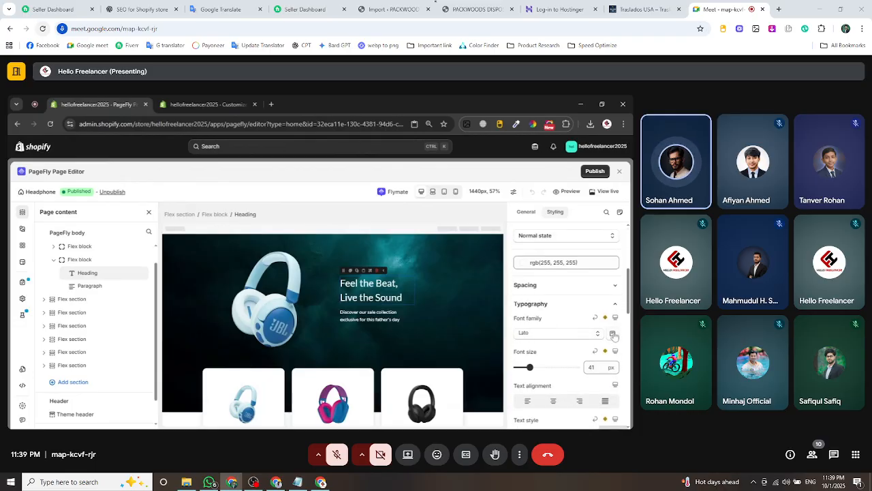
left_click(612, 334)
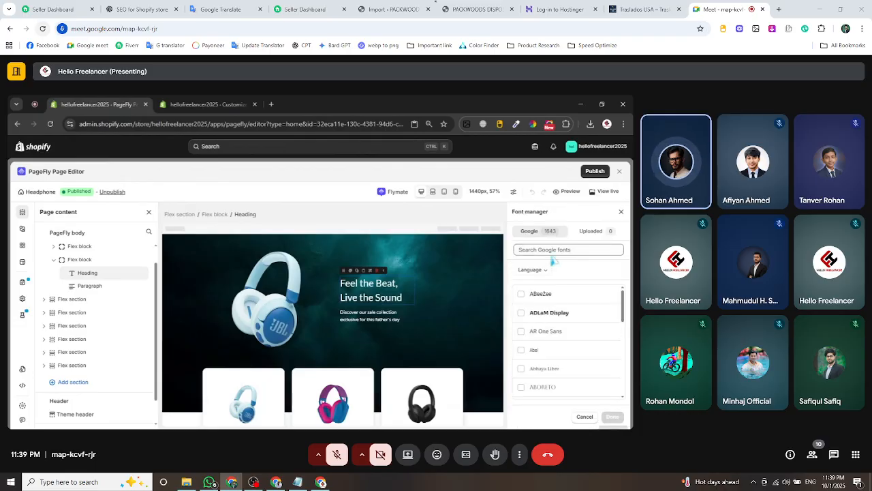
type("pop")
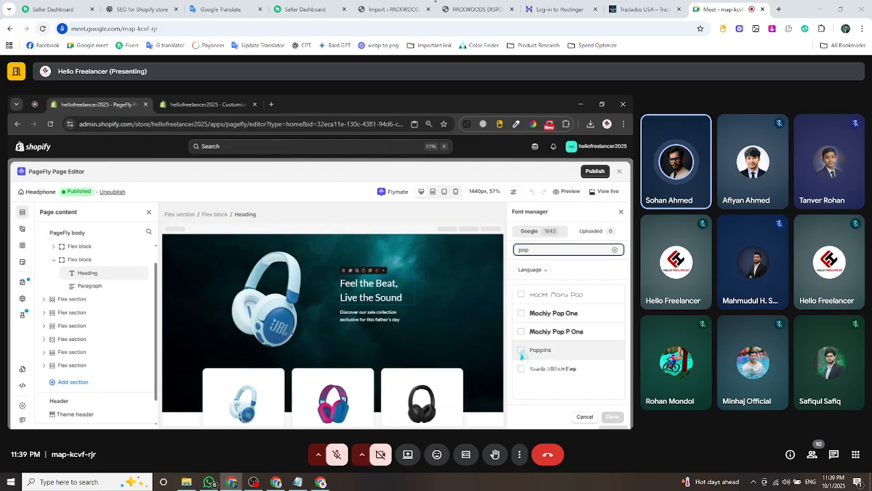
left_click(523, 351)
left_click(613, 417)
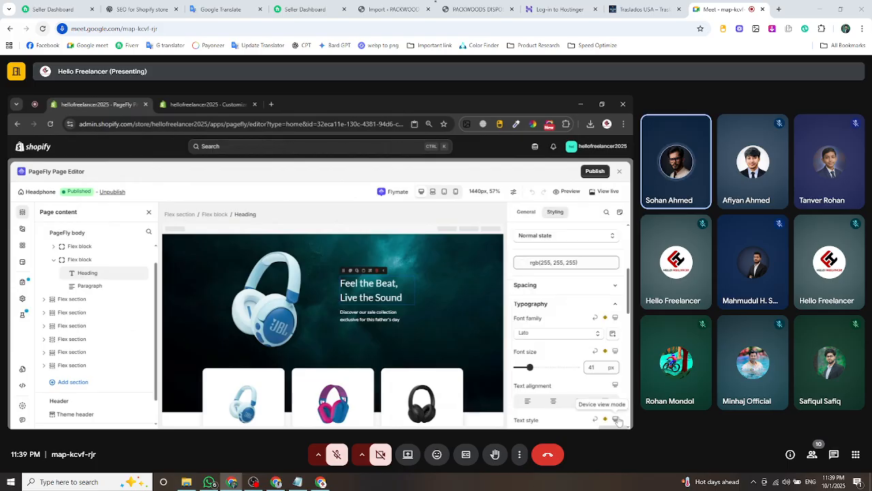
Set the "Feel the Beat, Live the Sound" heading's font family to Poppins and save the page.
left_click(571, 332)
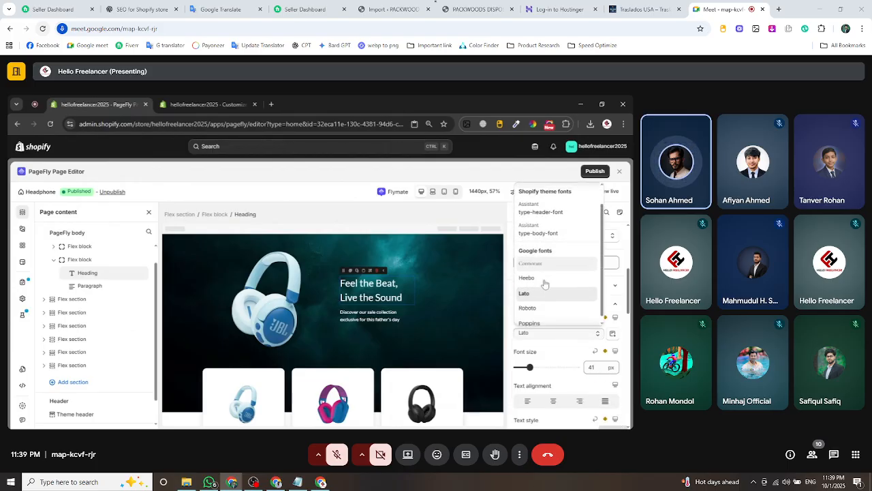
left_click(548, 314)
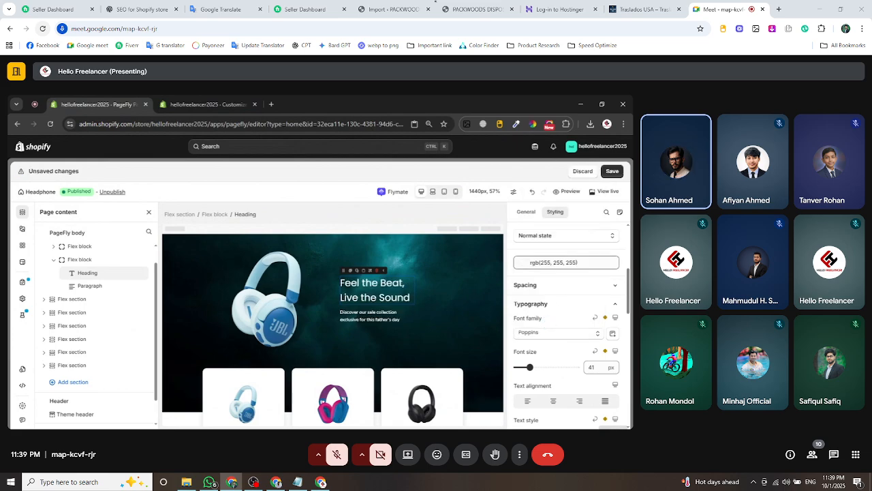
left_click(612, 171)
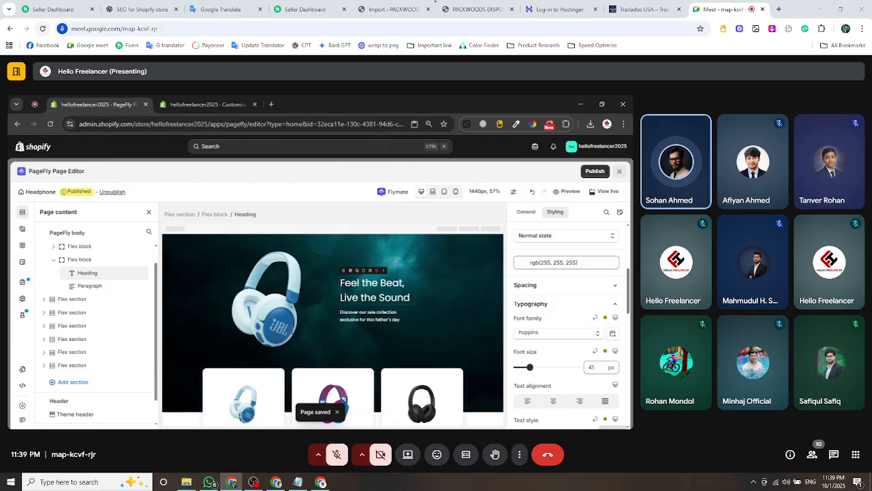
Set the font family of the hero paragraph below the heading to Poppins.
left_click(371, 316)
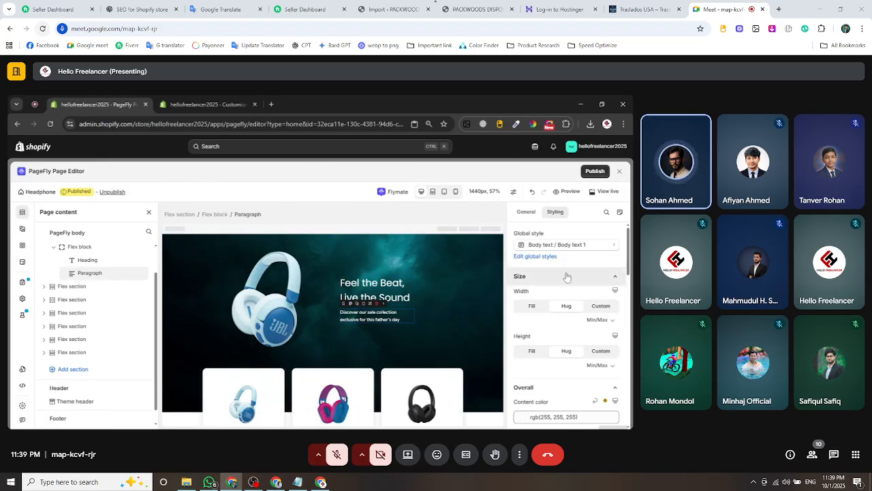
scroll(566, 277, "down", 5)
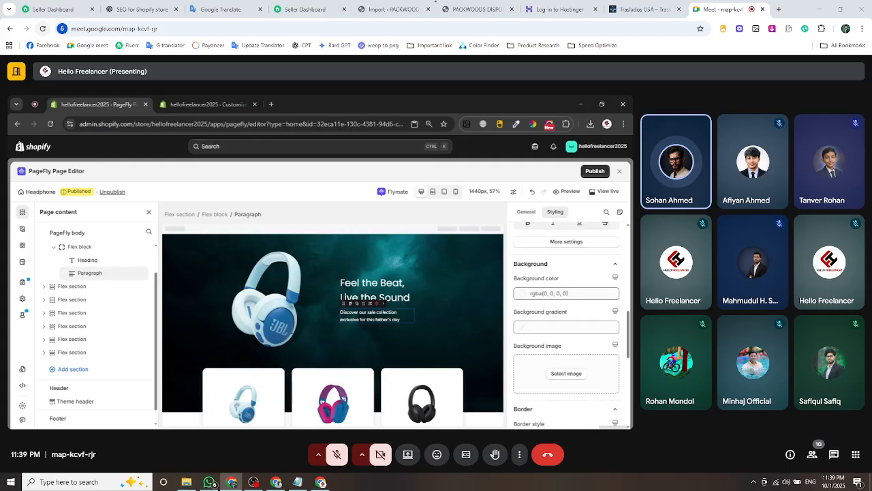
scroll(564, 306, "up", 3)
scroll(565, 307, "down", 6)
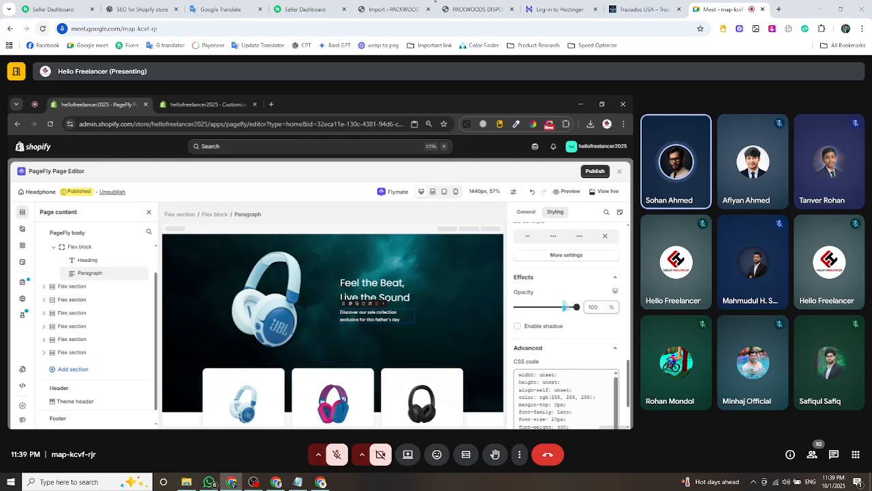
scroll(565, 307, "up", 8)
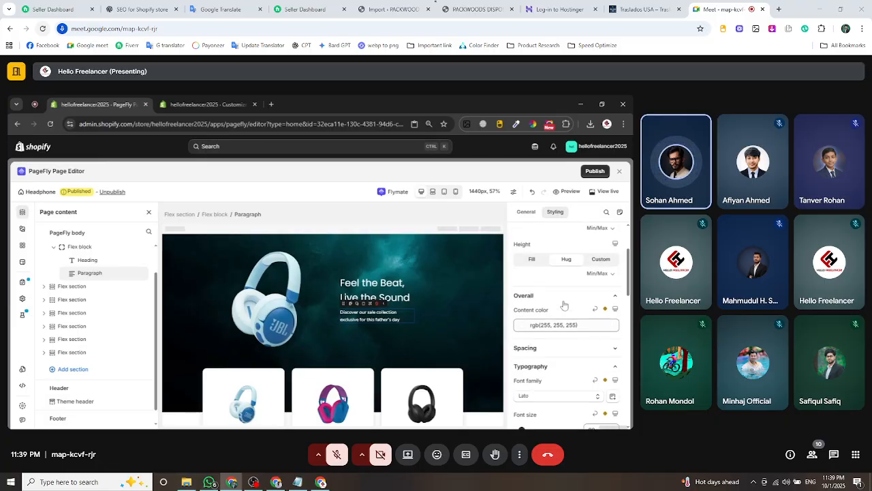
scroll(564, 306, "down", 1)
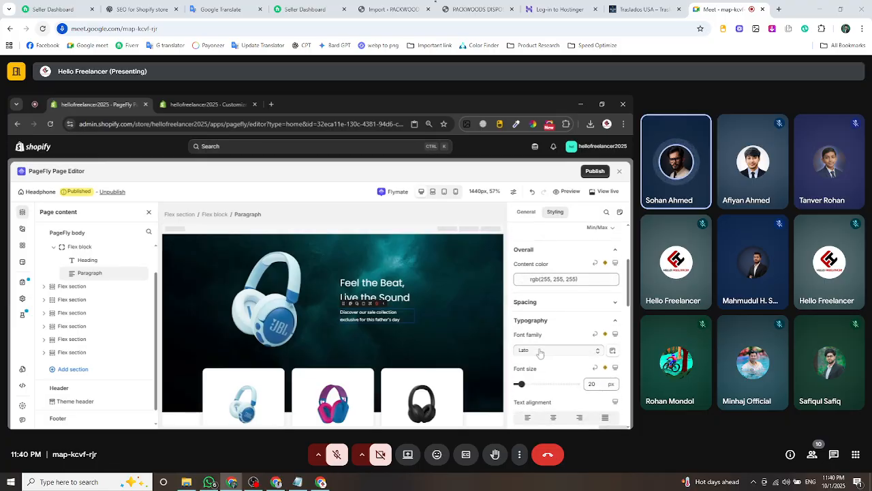
left_click(539, 349)
left_click(543, 325)
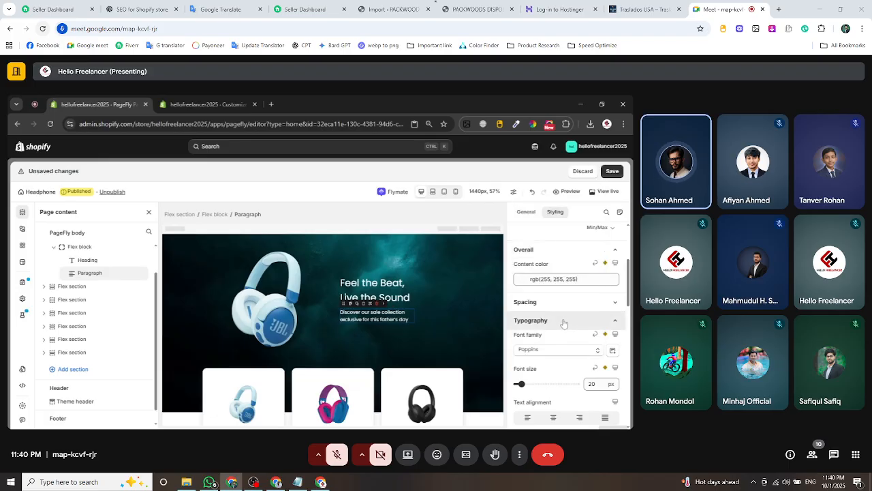
Change the font family of the JBL Junior 470 product card's heading to Poppins.
scroll(402, 306, "down", 2)
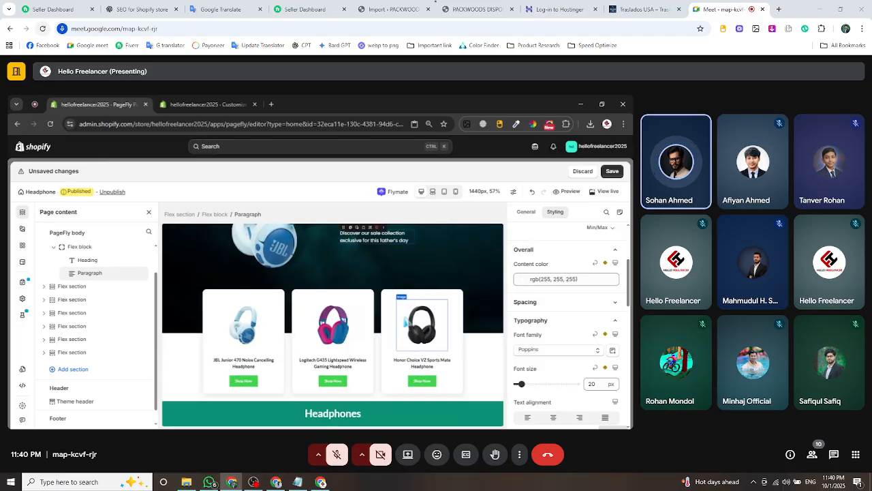
left_click(253, 363)
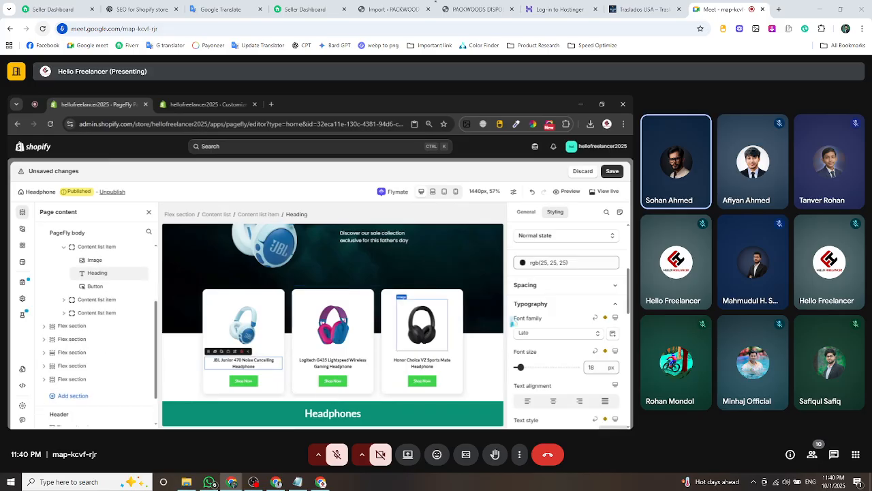
left_click(544, 333)
scroll(541, 320, "down", 3)
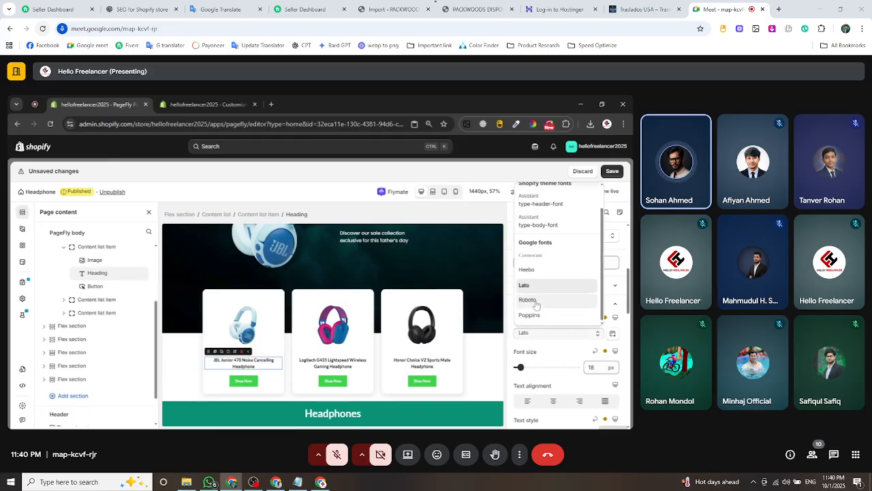
left_click(540, 321)
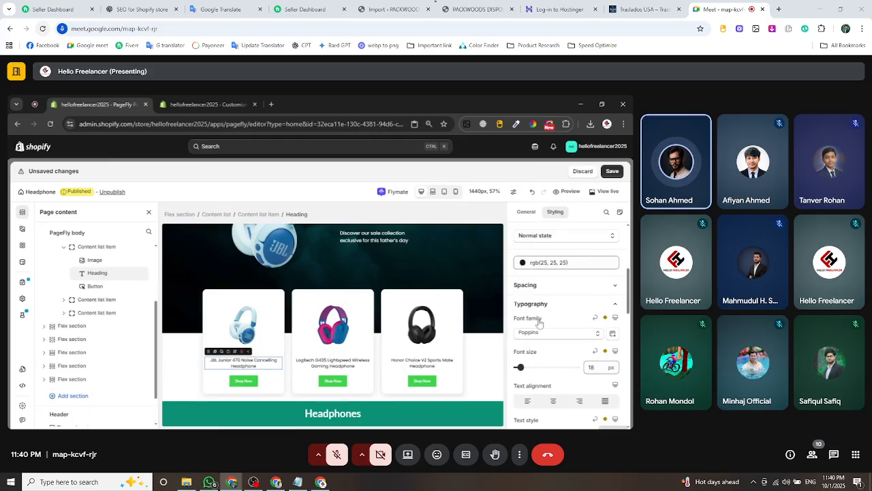
Choose Poppins for the Logitech G435 card's heading and check the font of the Honor Choice V2 card's heading.
left_click(336, 364)
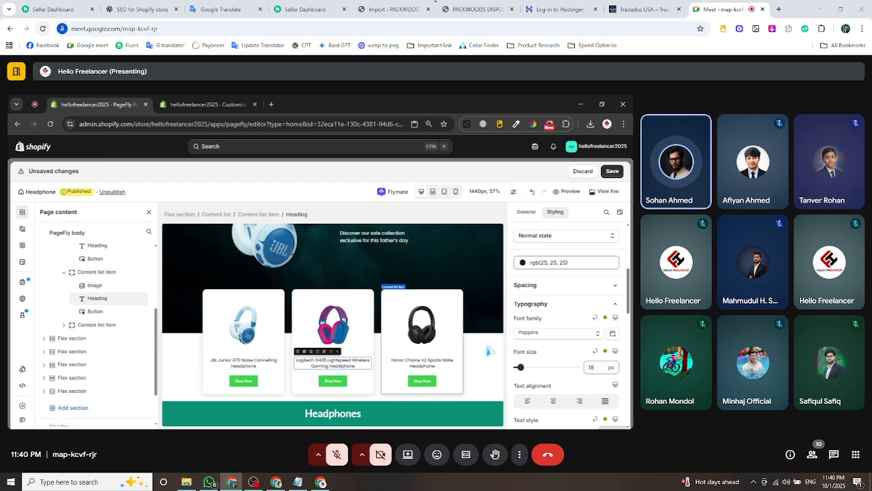
left_click(549, 335)
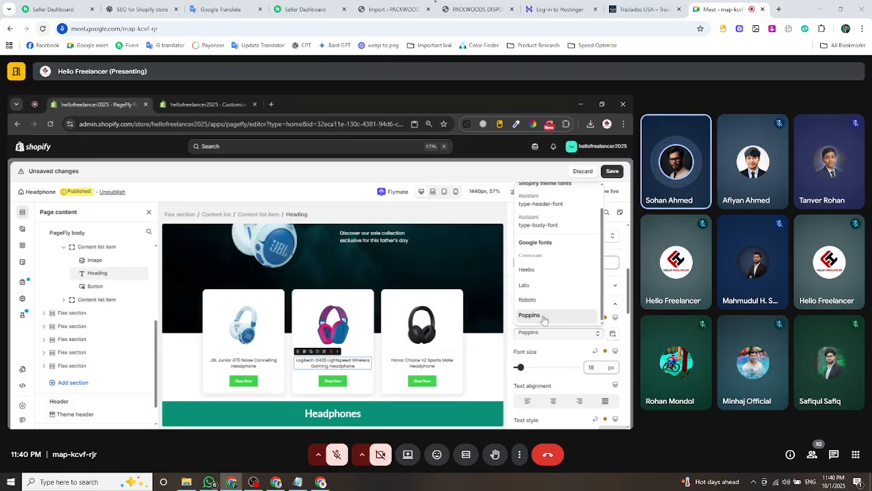
left_click(543, 318)
left_click(420, 366)
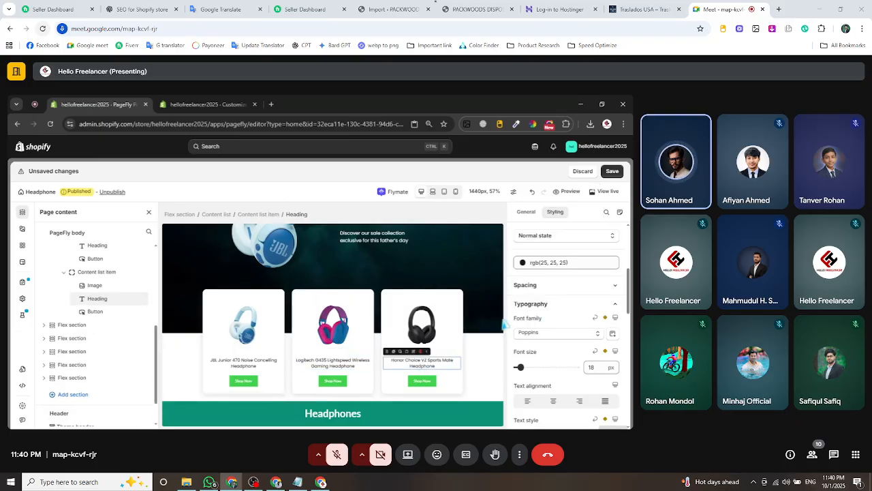
Set the Headphones section's heading and the paragraph beneath it to the Poppins font.
scroll(409, 327, "down", 5)
scroll(406, 316, "up", 1)
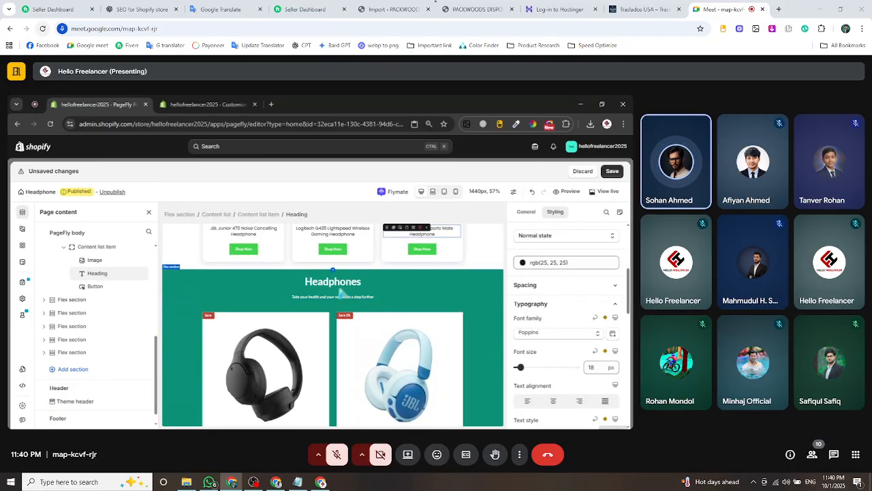
left_click(333, 280)
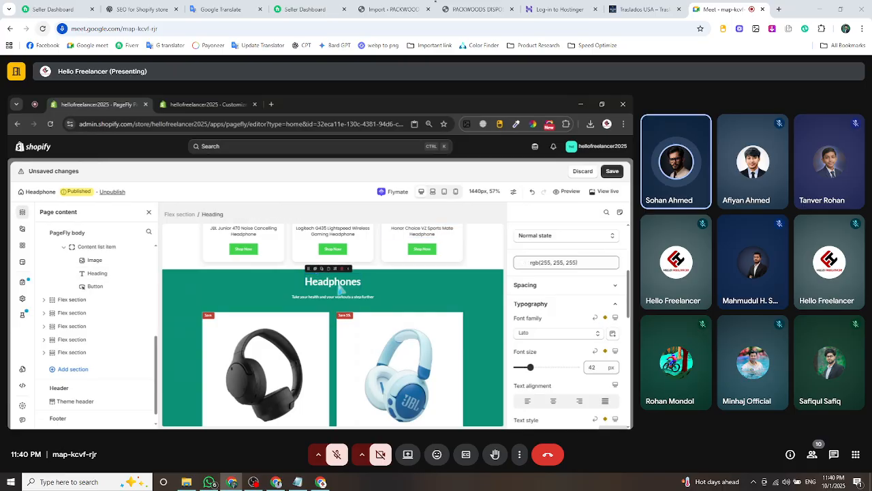
left_click(545, 332)
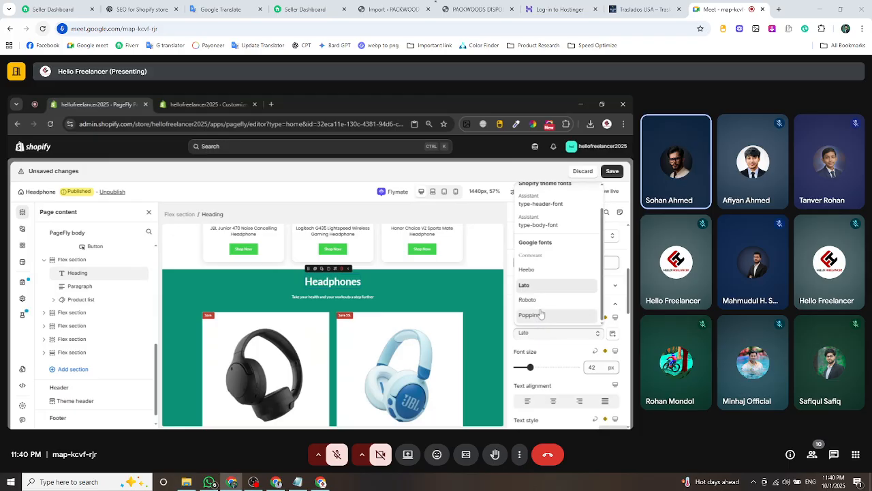
left_click(340, 297)
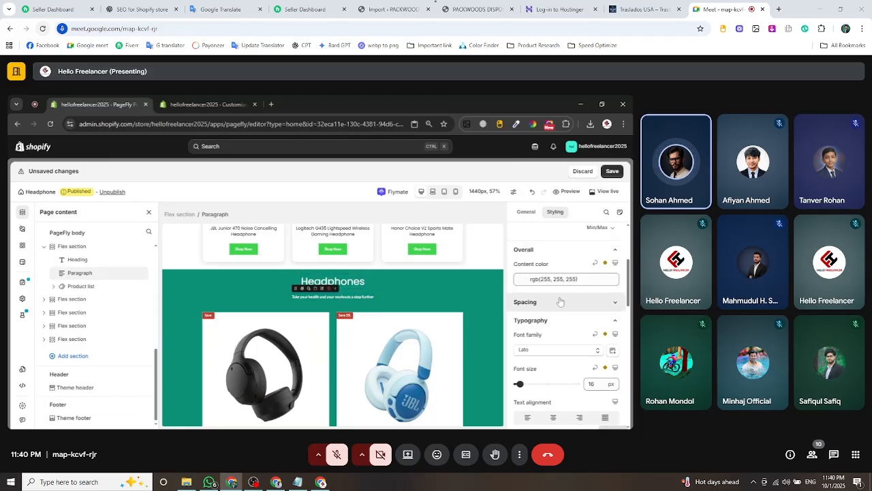
left_click(535, 349)
left_click(545, 344)
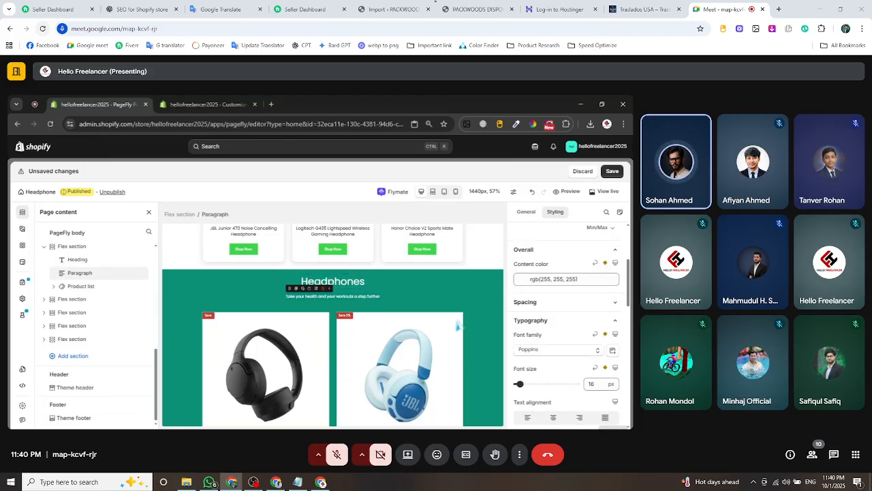
Set the font family of the product titles in the Headphones product list to Poppins.
scroll(408, 320, "down", 5)
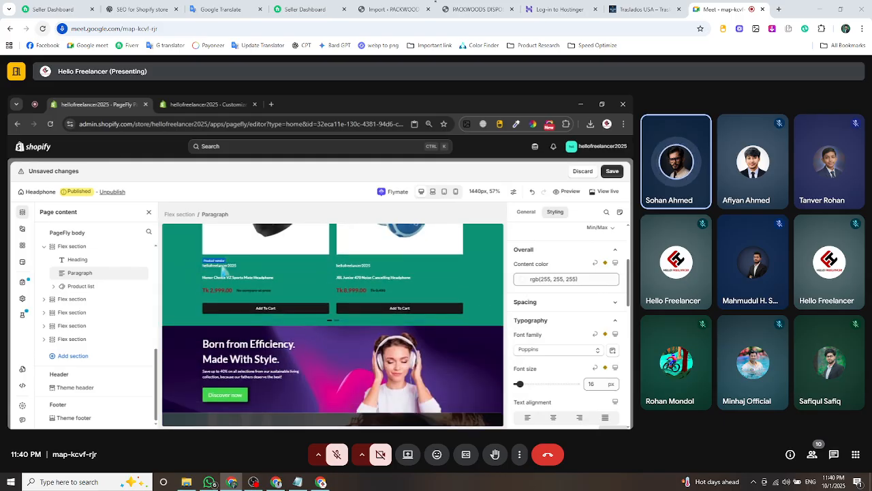
left_click(225, 277)
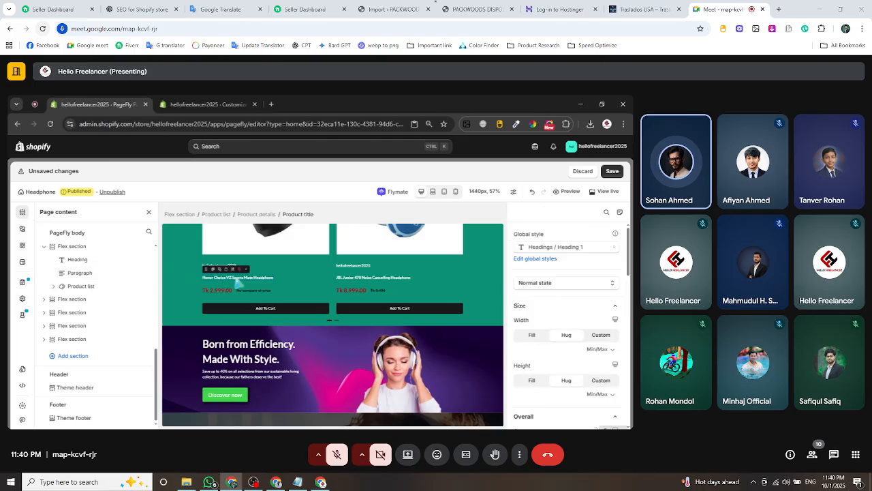
scroll(549, 316, "down", 2)
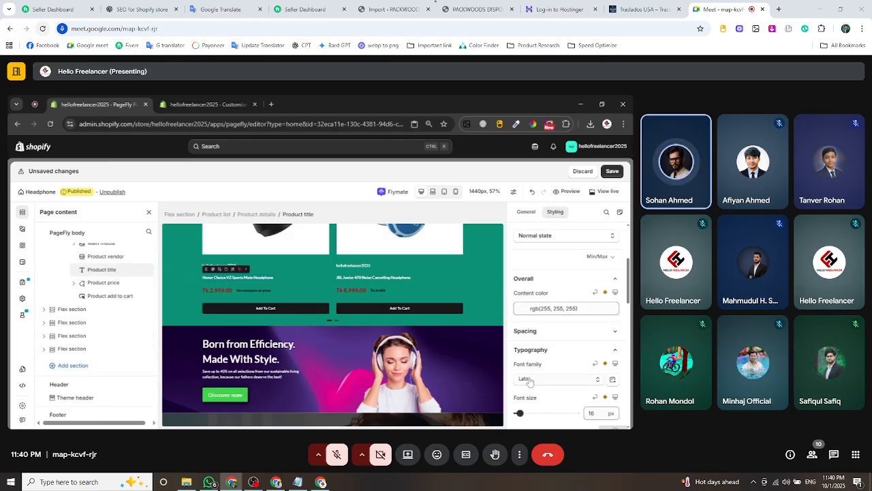
left_click(535, 379)
left_click(539, 363)
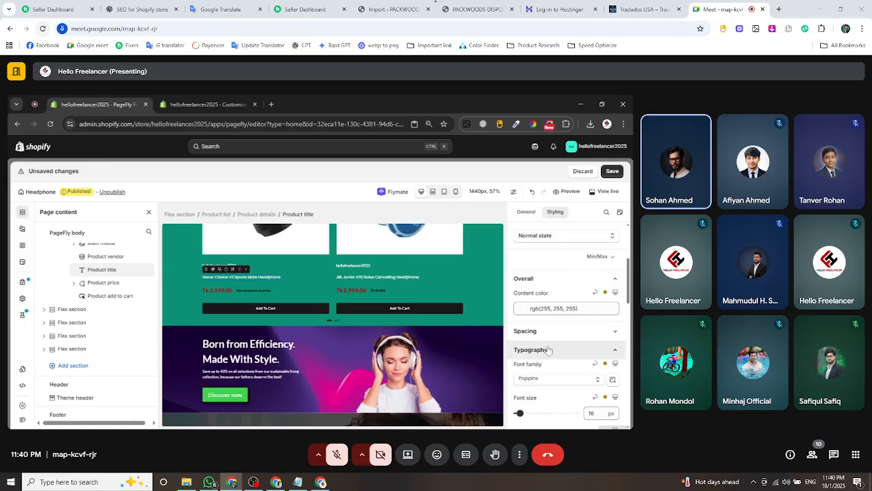
Set the "Born from Efficiency. Made With Style." banner's heading and paragraph to the Poppins font.
scroll(394, 306, "down", 1)
scroll(394, 306, "down", 2)
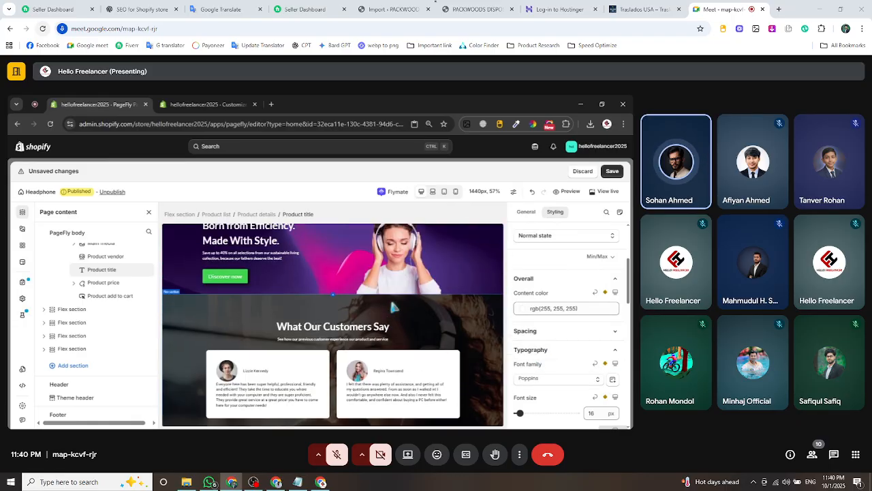
scroll(341, 306, "up", 1)
left_click(249, 297)
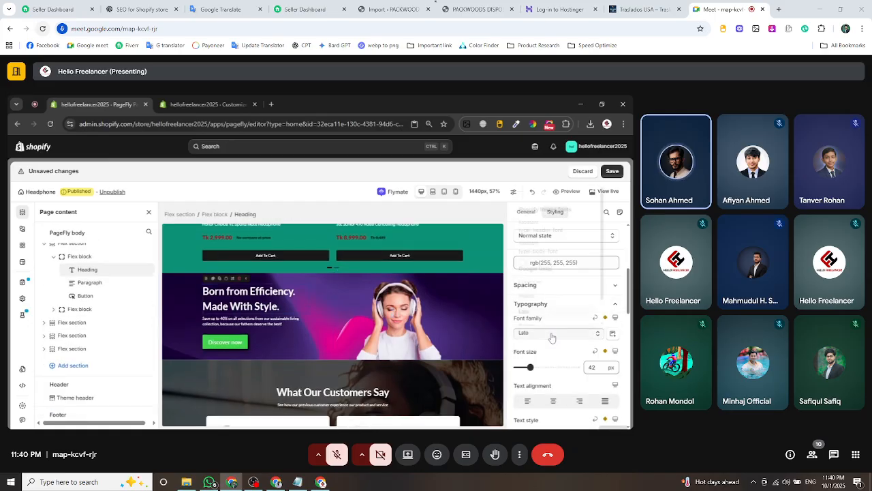
left_click(550, 333)
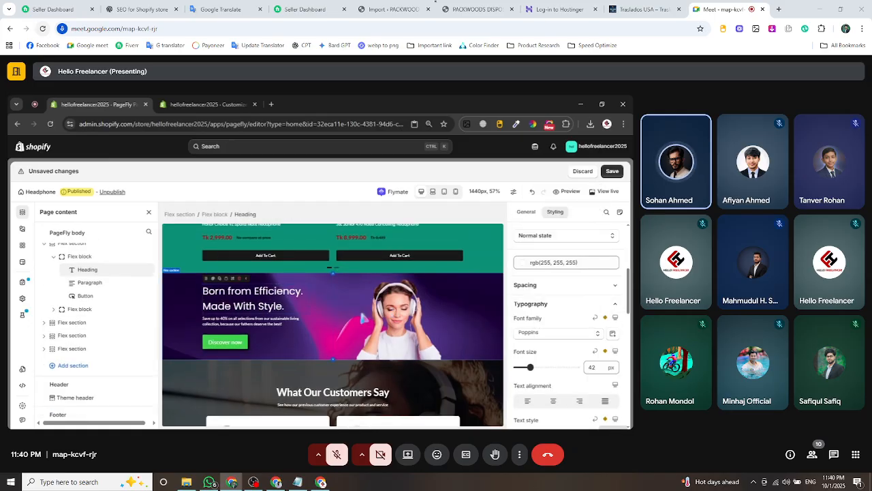
left_click(226, 322)
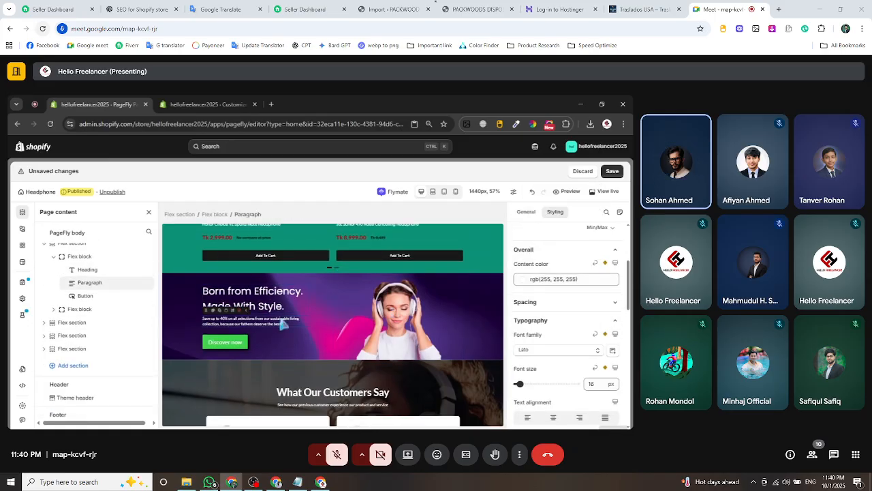
left_click(543, 350)
left_click(541, 343)
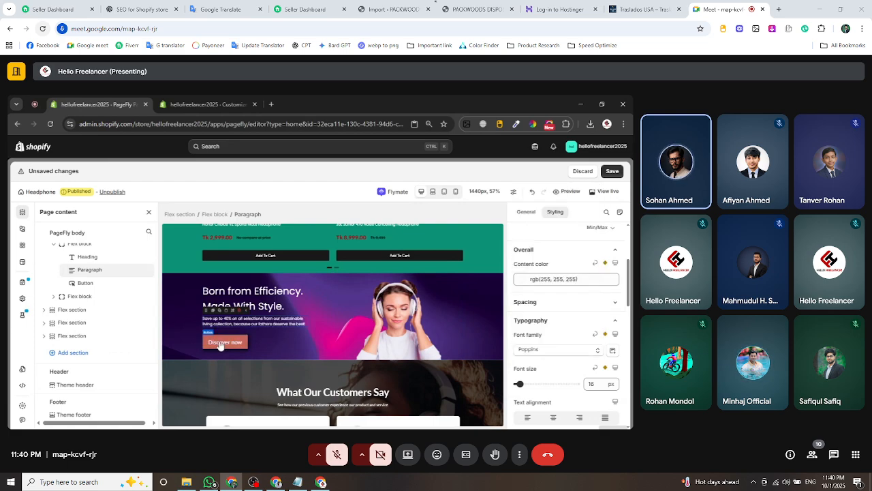
scroll(390, 319, "down", 3)
scroll(391, 319, "up", 1)
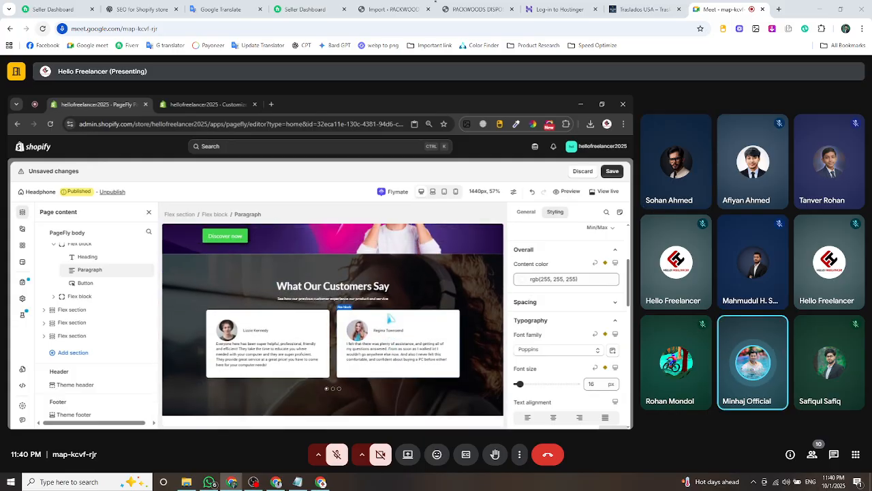
scroll(390, 319, "up", 10)
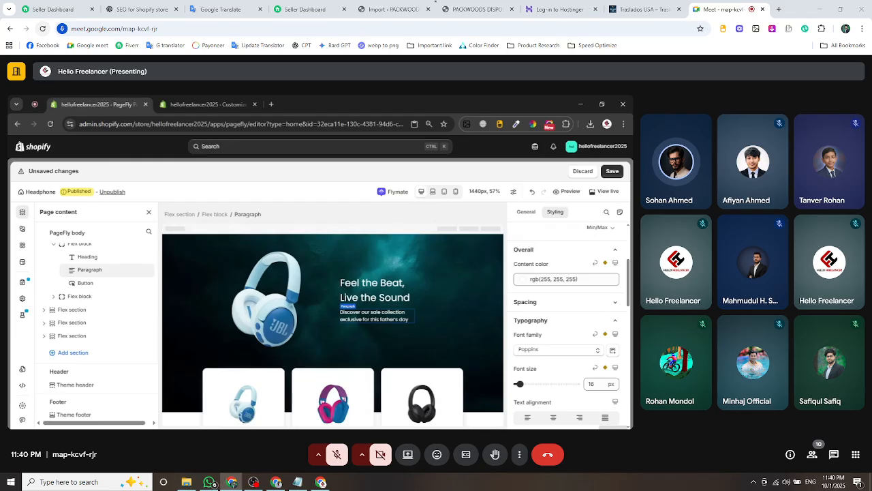
scroll(391, 319, "down", 3)
scroll(255, 296, "up", 1)
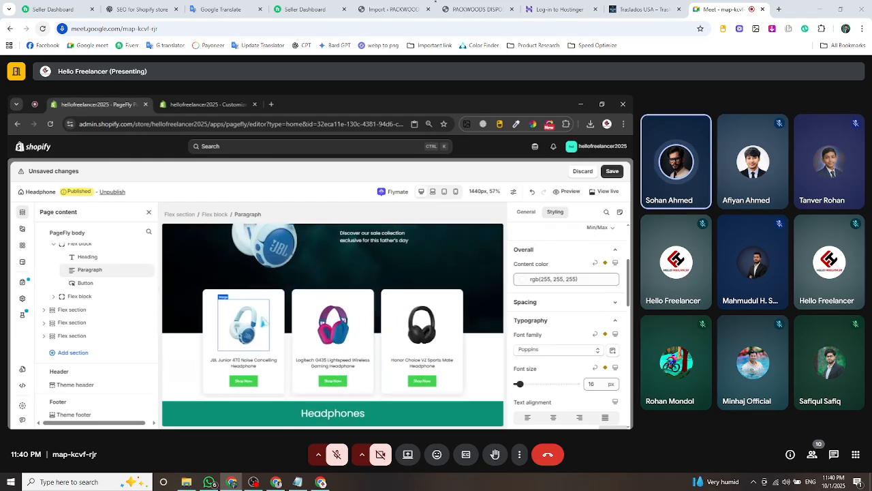
left_click(276, 310)
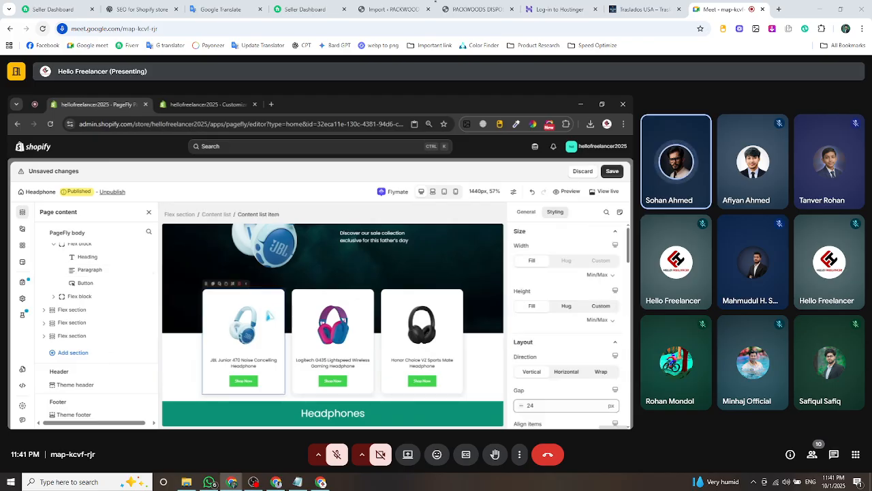
left_click(266, 305)
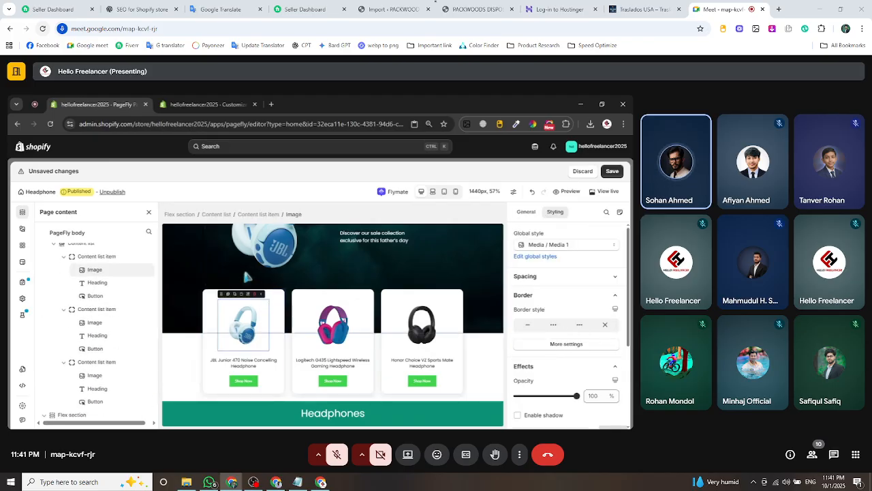
key("Delete")
key("ctrl+z")
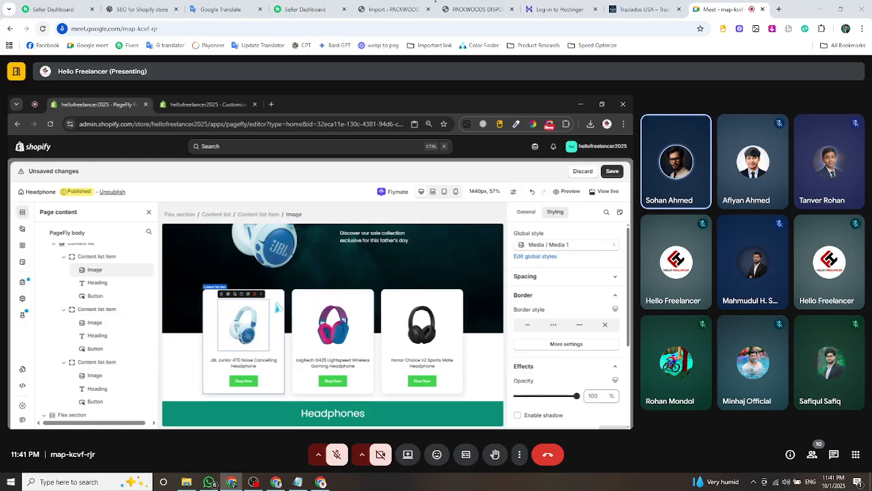
Select the JBL Junior 470 card's content list item and collapse all three content list items in the page structure.
left_click(276, 310)
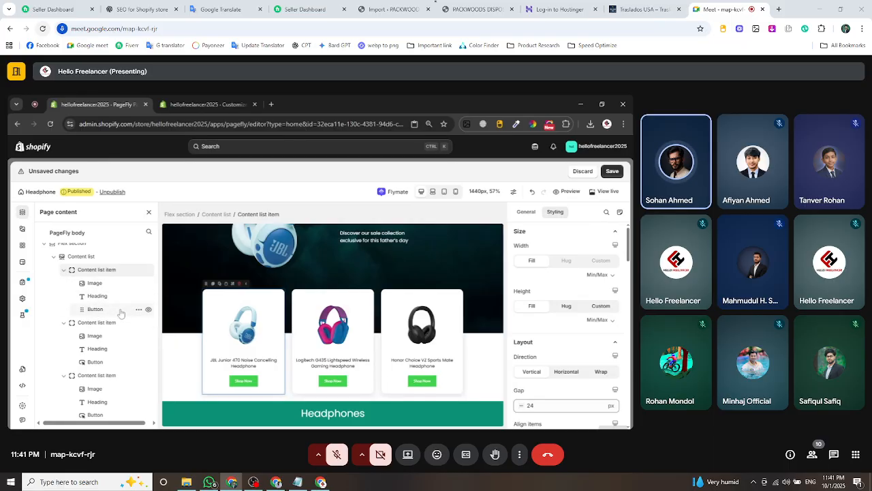
left_click(63, 269)
left_click(64, 283)
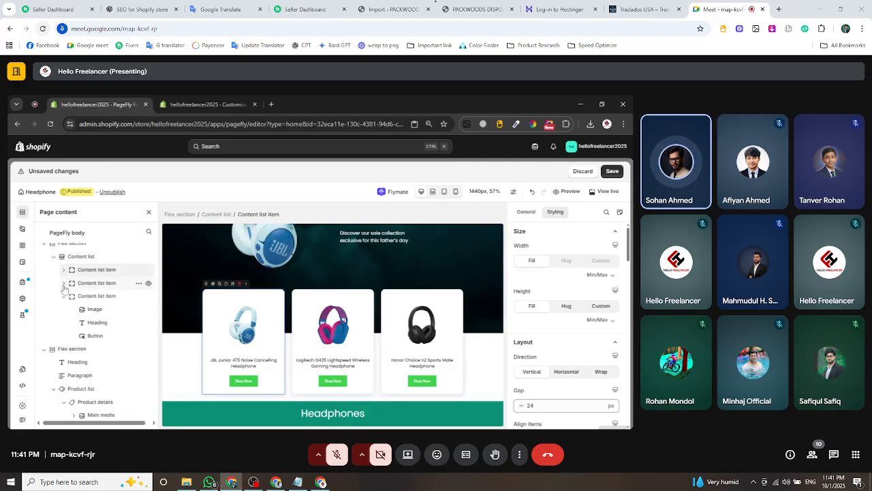
left_click(63, 295)
Enable a shadow on the "What Our Customers Say" section in its effects styling.
scroll(333, 321, "down", 3)
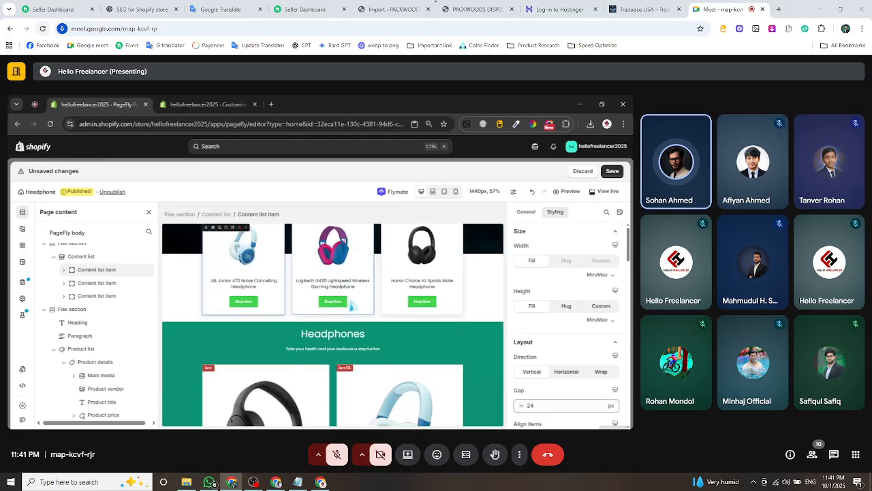
scroll(391, 331, "down", 5)
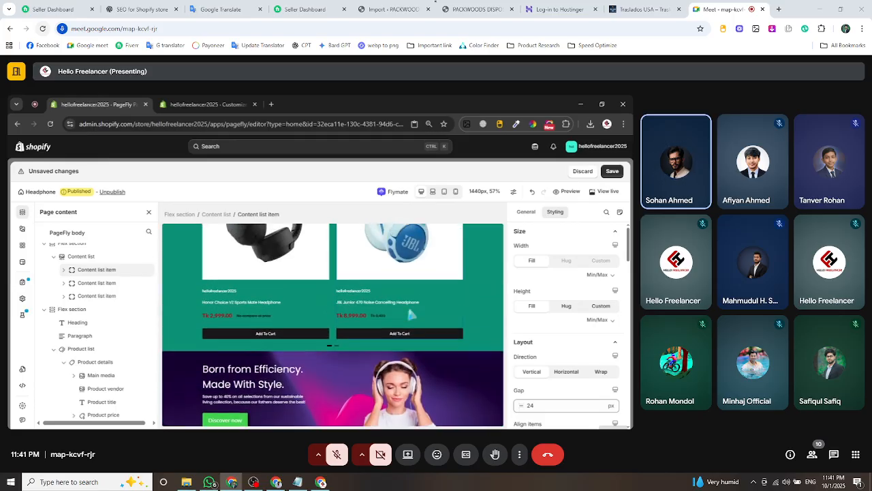
scroll(385, 334, "down", 5)
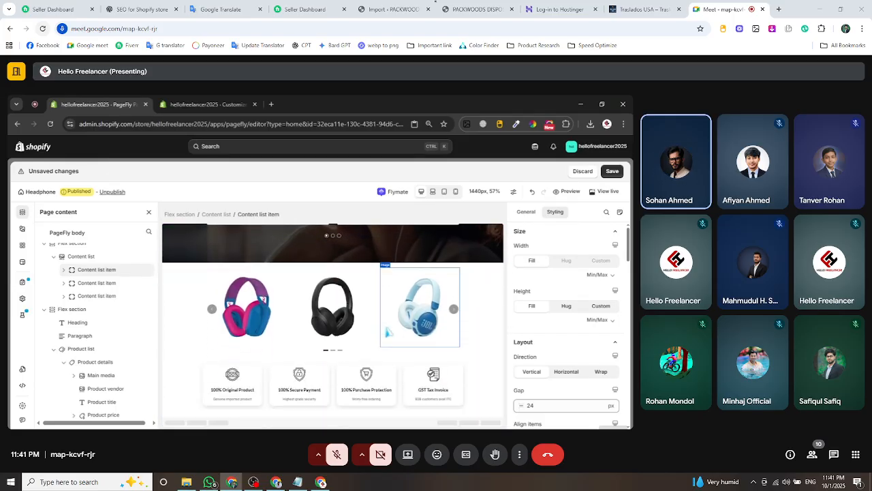
scroll(379, 337, "up", 6)
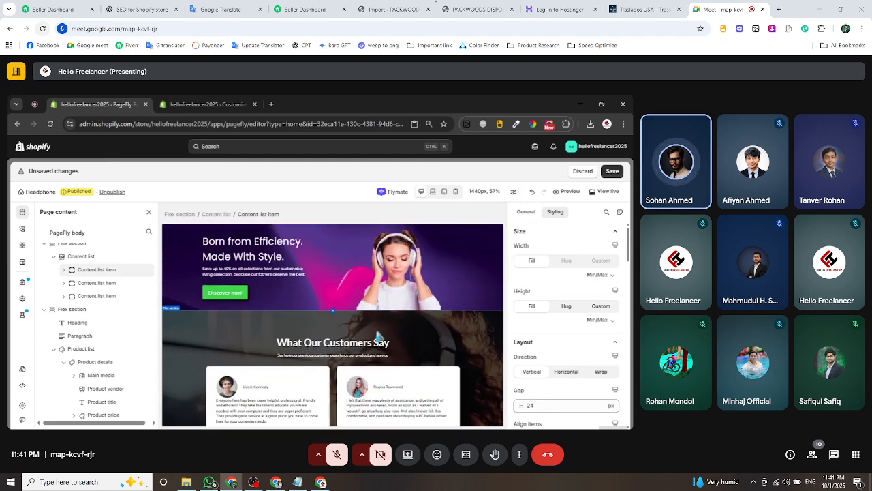
scroll(436, 379, "down", 2)
left_click(409, 259)
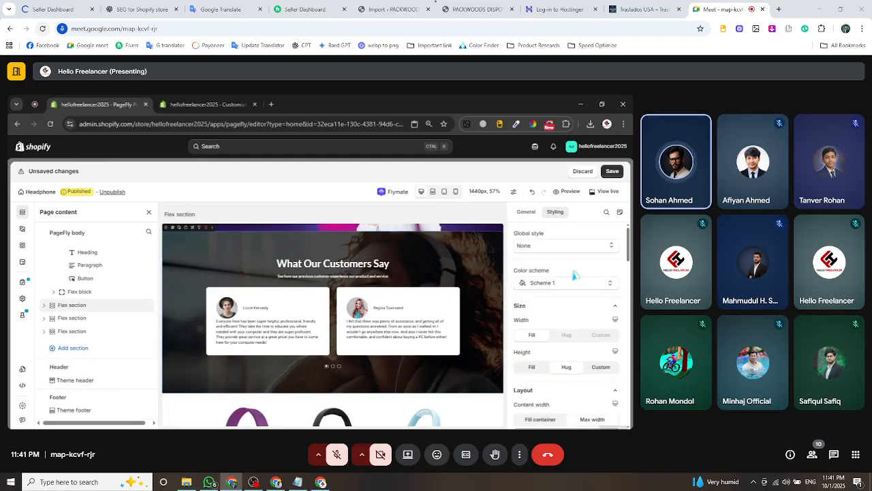
scroll(573, 258, "down", 6)
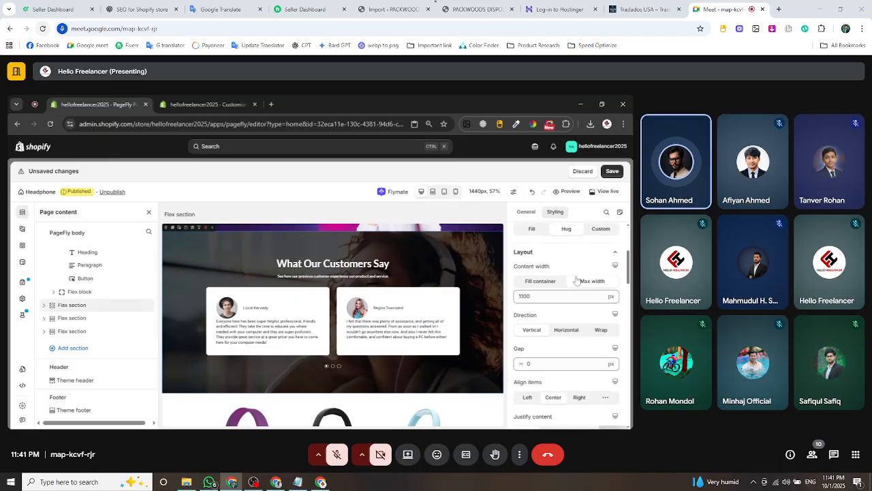
scroll(578, 286, "down", 5)
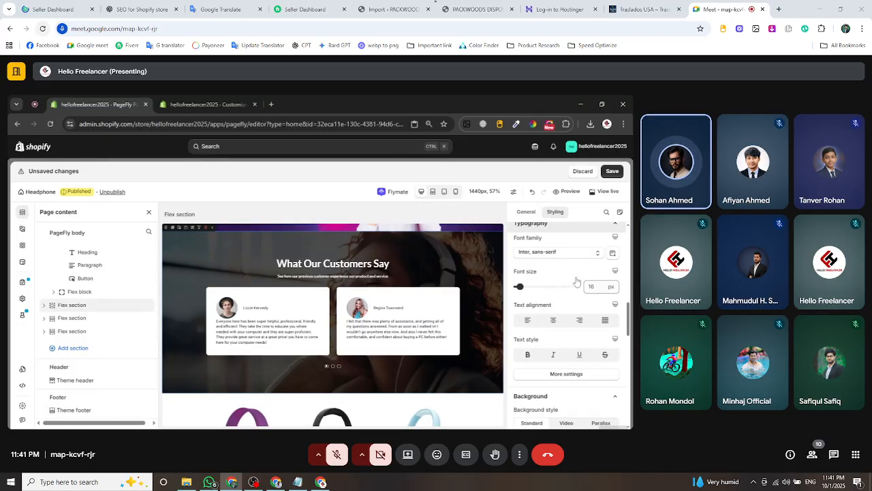
scroll(577, 285, "down", 6)
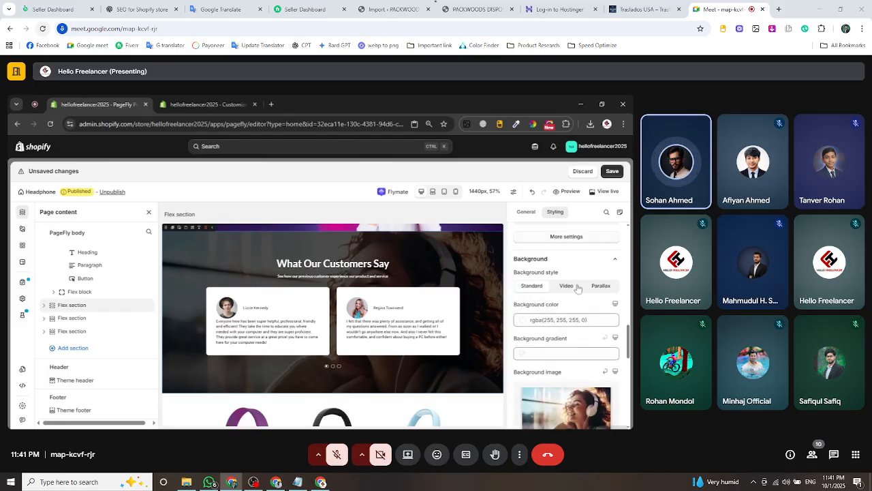
scroll(578, 290, "down", 3)
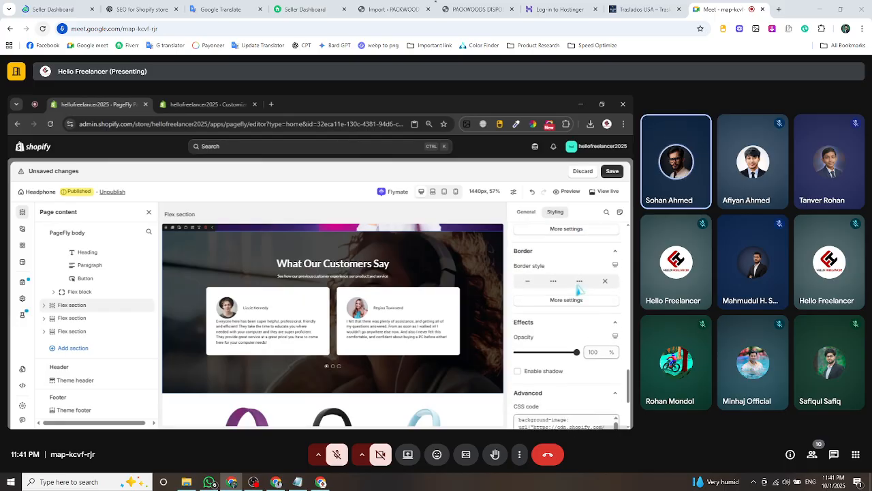
scroll(578, 290, "down", 1)
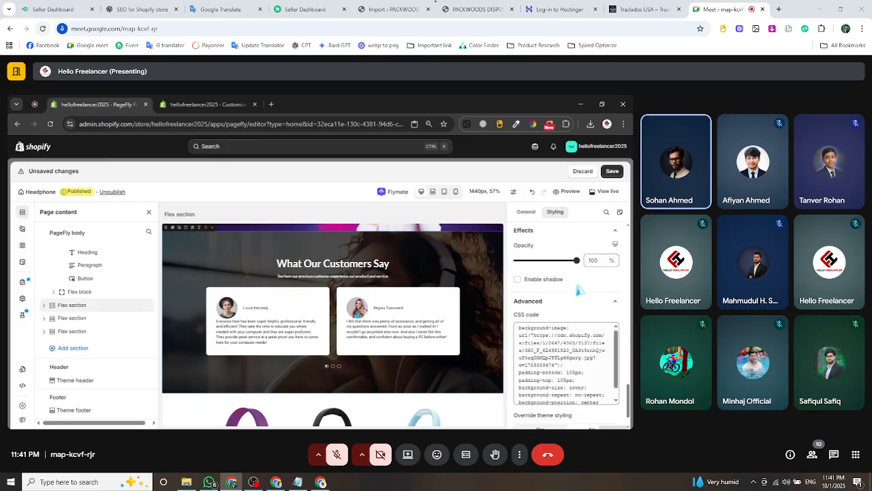
left_click(518, 280)
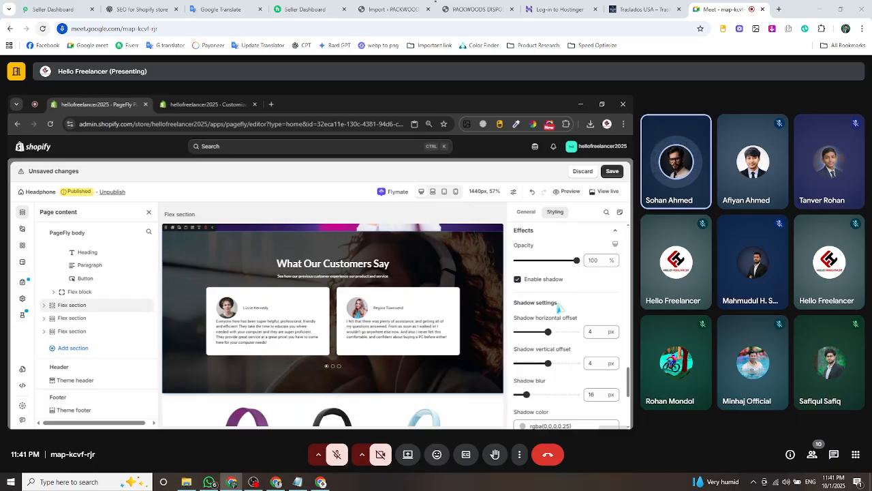
Set the section's shadow color to solid black, rgb(0,0,0).
scroll(572, 297, "down", 3)
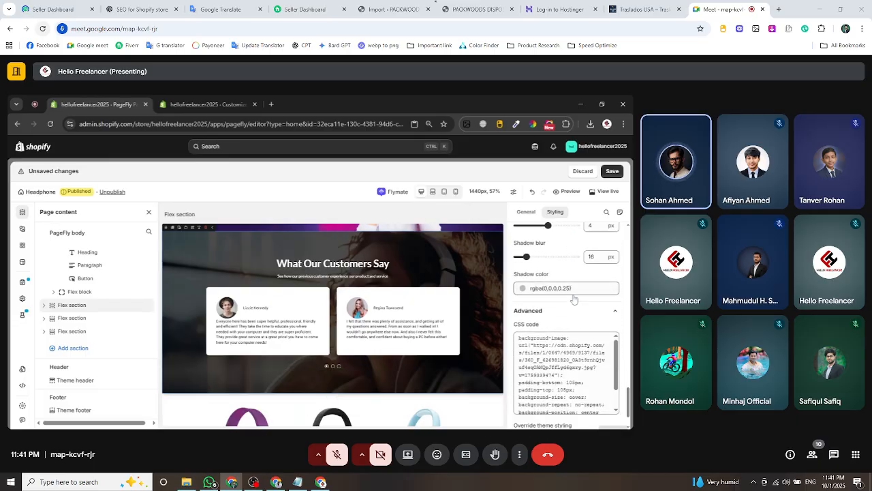
left_click(552, 287)
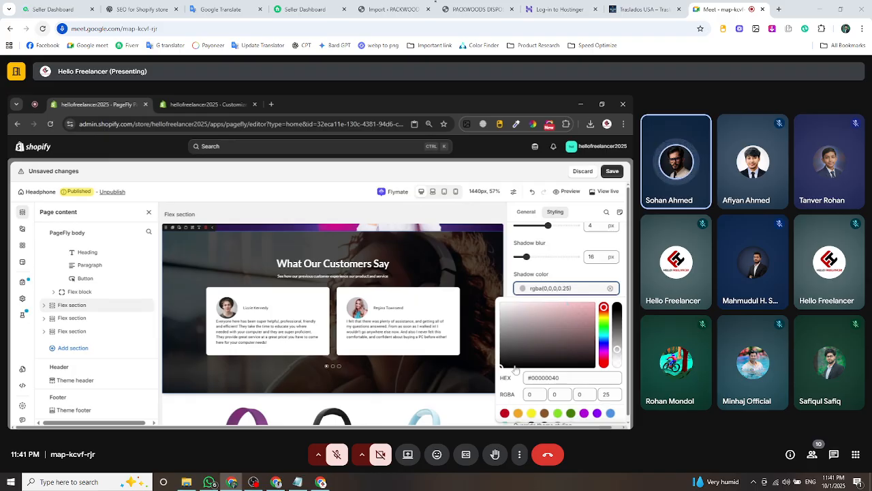
scroll(543, 395, "down", 1)
left_click(531, 415)
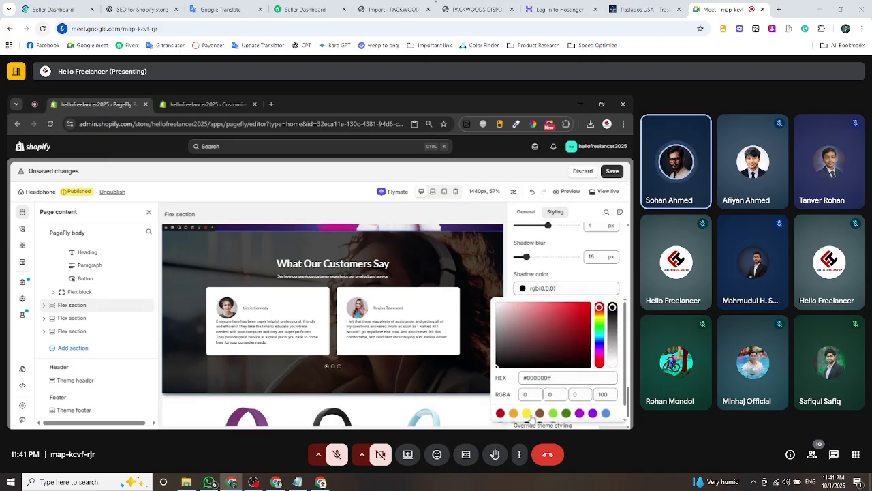
left_click(564, 282)
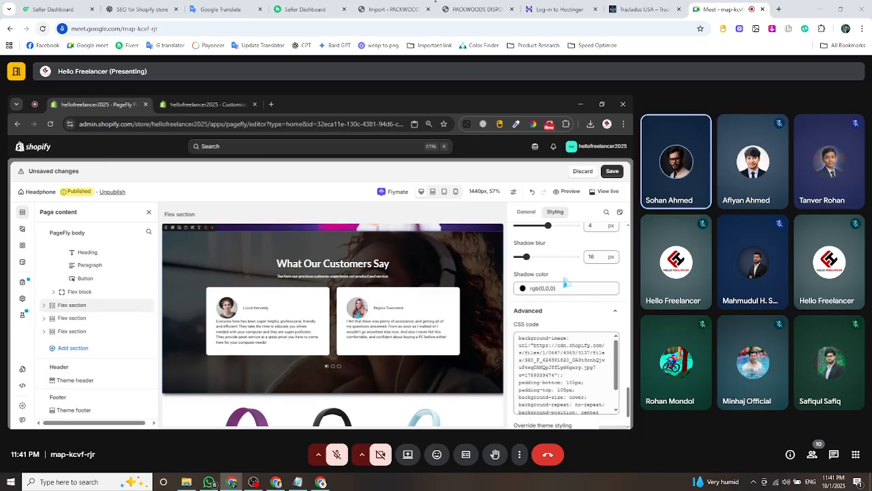
Review the testimonials section's background, layout and size styling settings.
scroll(567, 289, "down", 1)
scroll(569, 294, "up", 4)
scroll(569, 294, "up", 3)
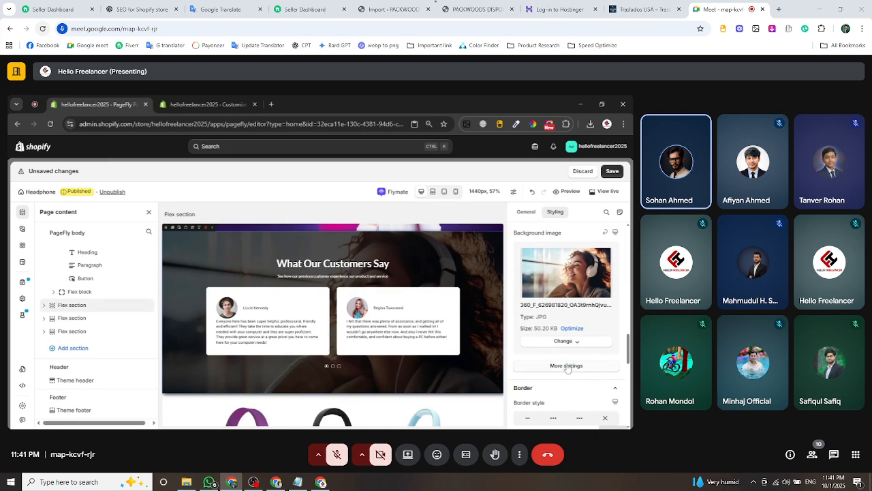
left_click(567, 366)
left_click(573, 367)
scroll(577, 334, "up", 3)
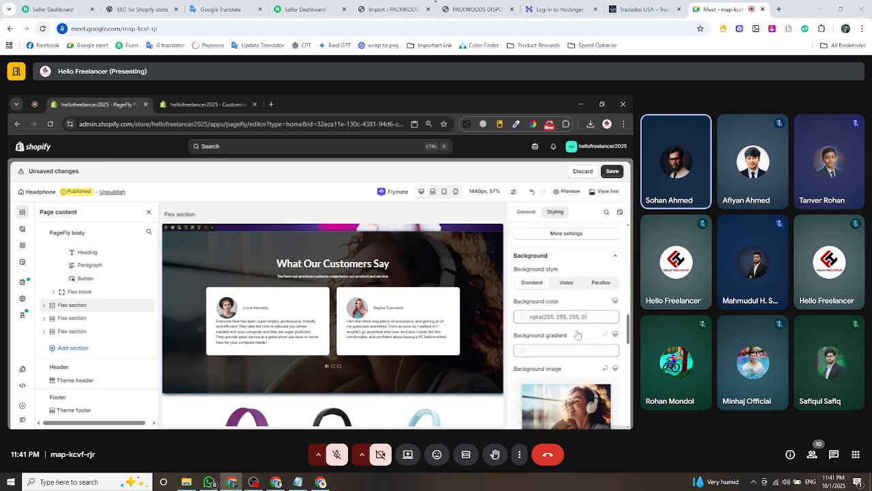
scroll(571, 293, "up", 3)
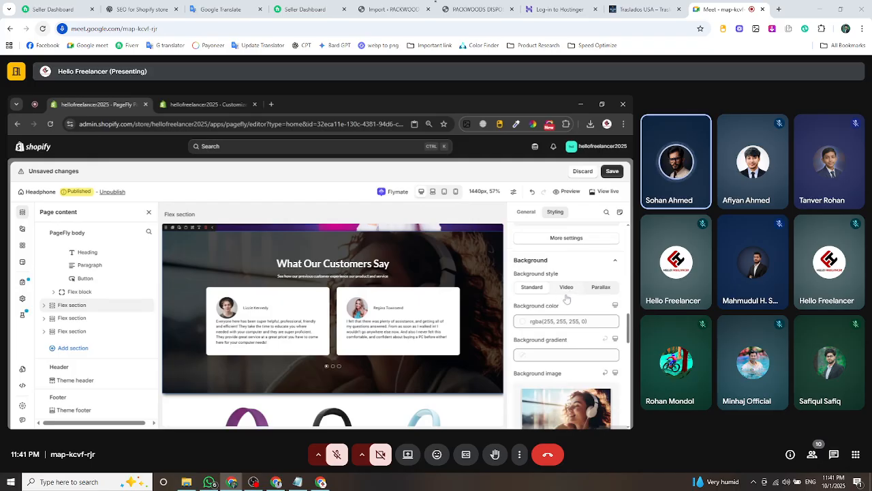
scroll(569, 300, "up", 5)
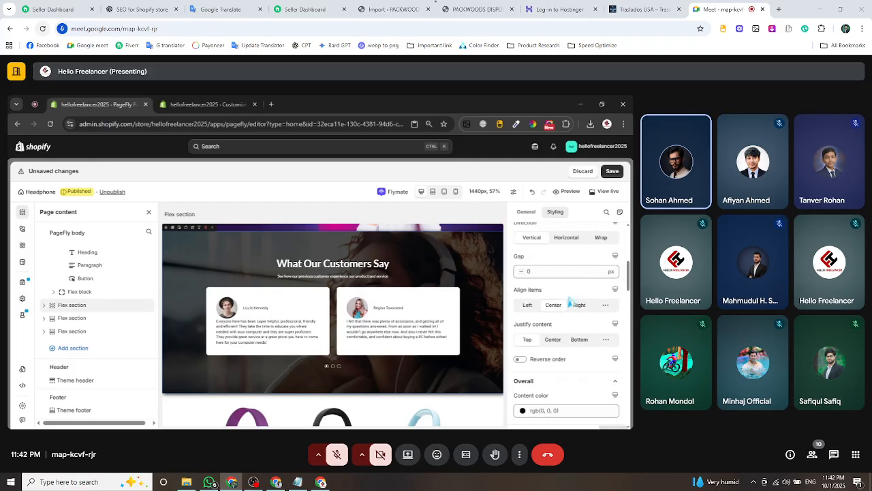
scroll(571, 302, "up", 2)
scroll(570, 302, "up", 8)
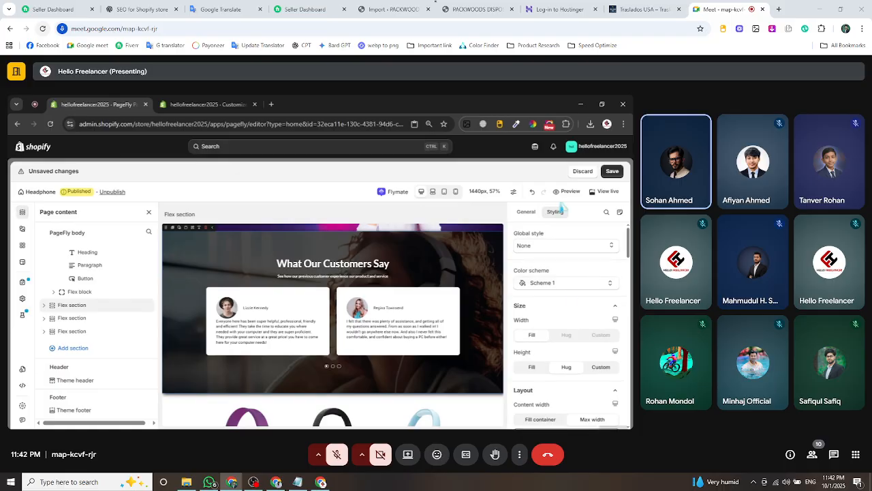
left_click(525, 212)
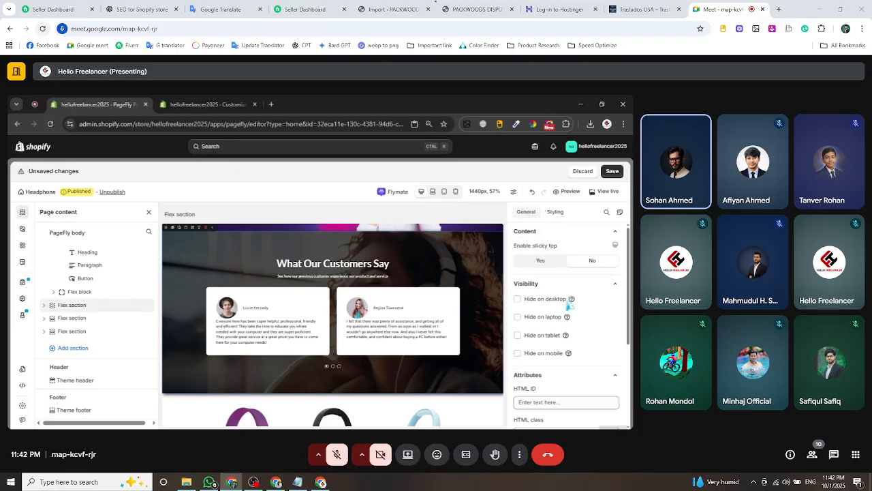
left_click(549, 262)
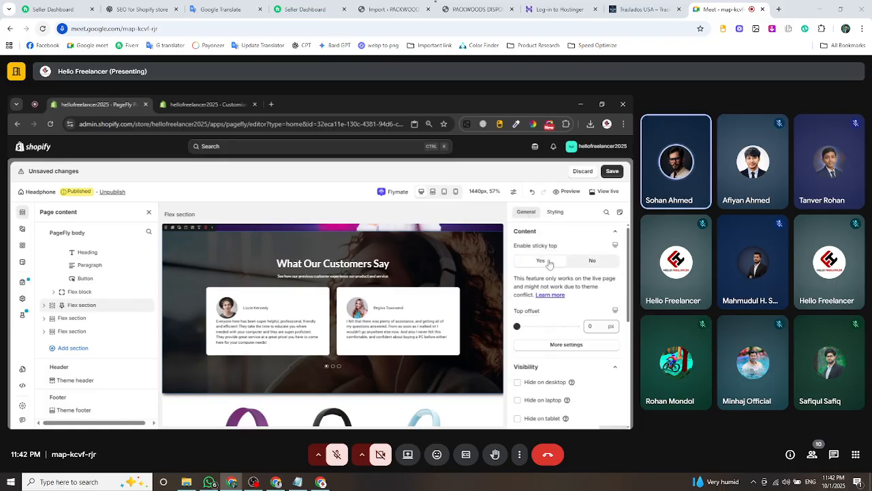
left_click(592, 262)
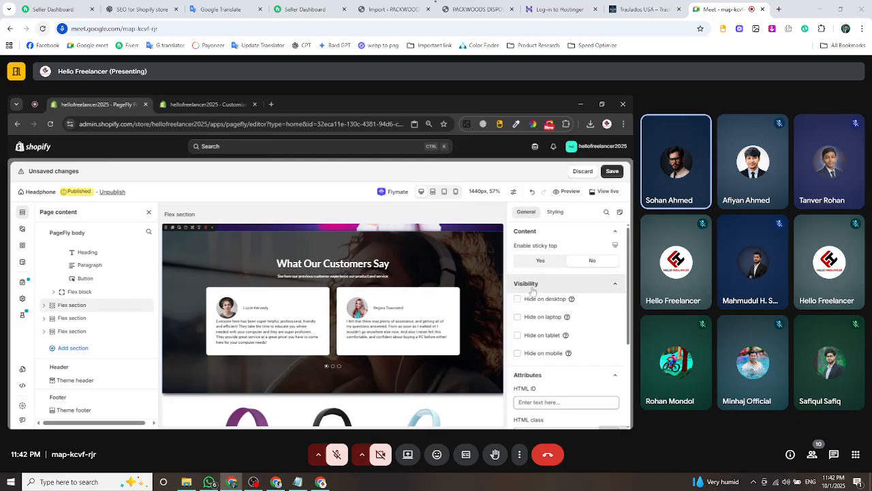
Save the page and enable autoplay with a 2-second slide delay on the "What Our Customers Say" slideshow.
left_click(619, 175)
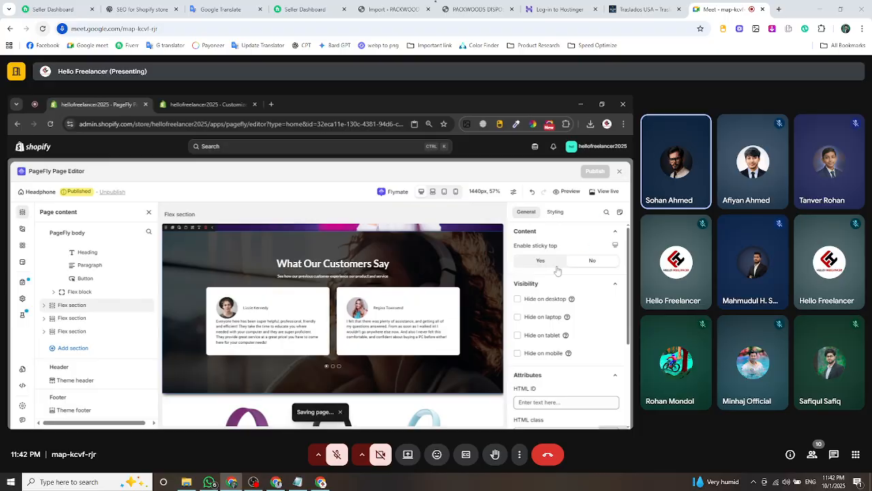
left_click(333, 371)
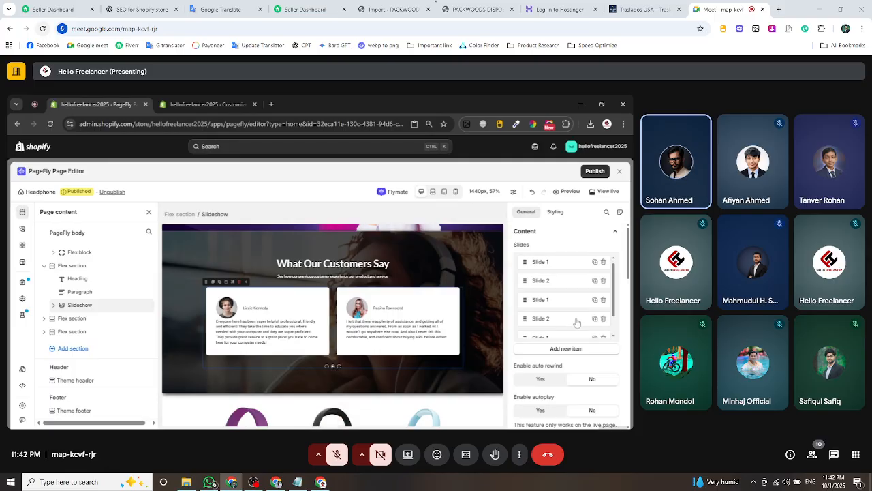
scroll(578, 334, "down", 2)
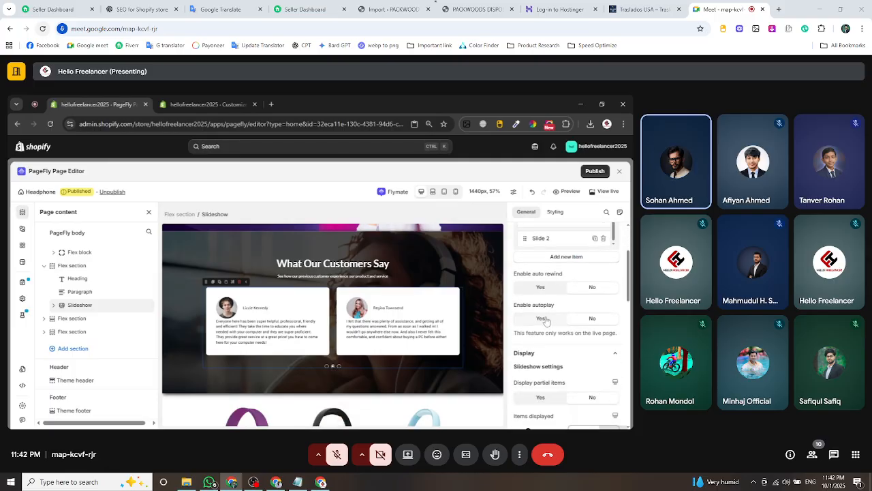
left_click(548, 321)
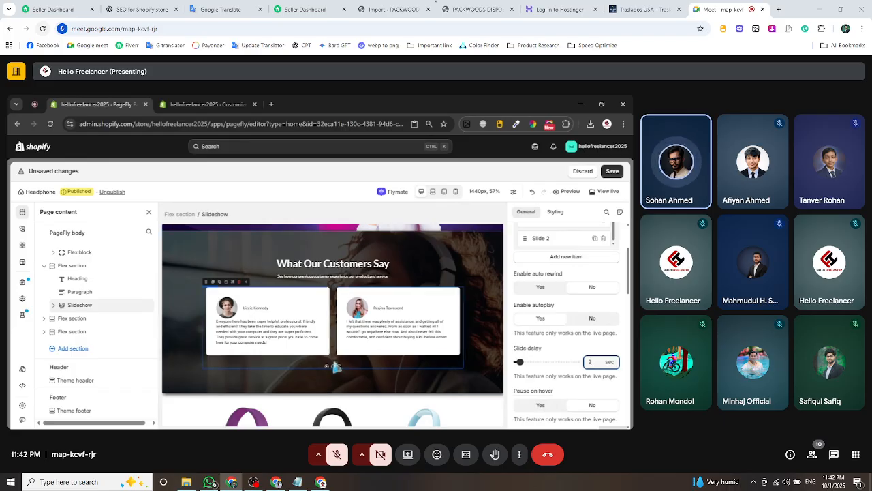
Save and publish the Headphone page, and close the theme customizer's browser tab.
left_click(613, 175)
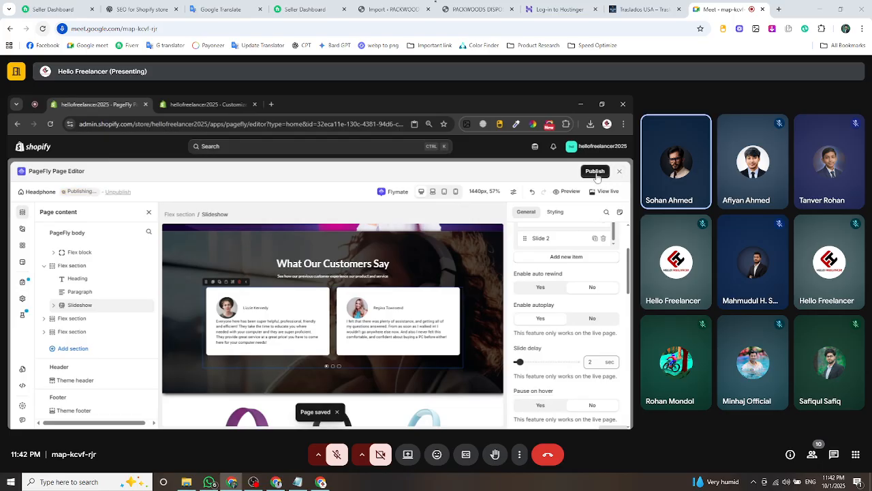
left_click(595, 172)
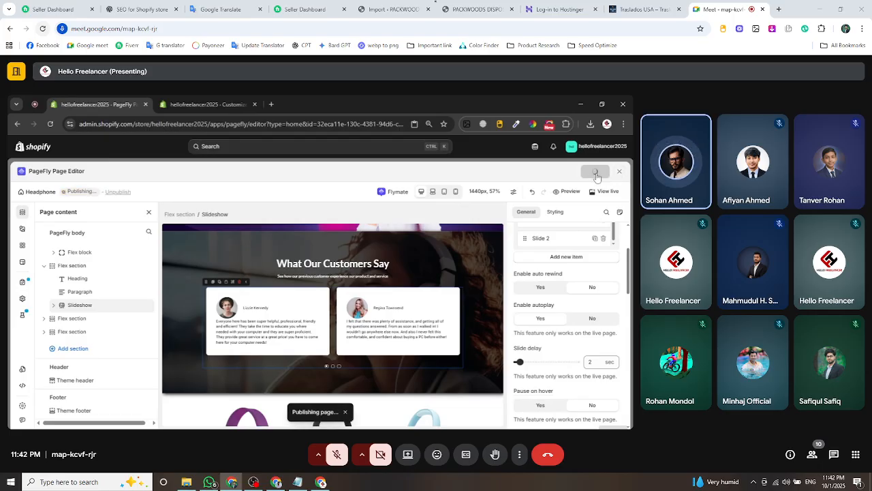
left_click(231, 108)
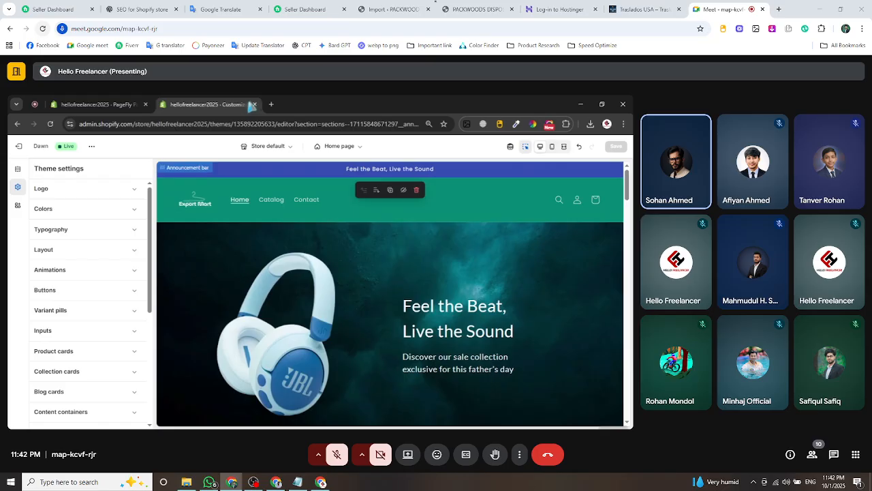
left_click(255, 104)
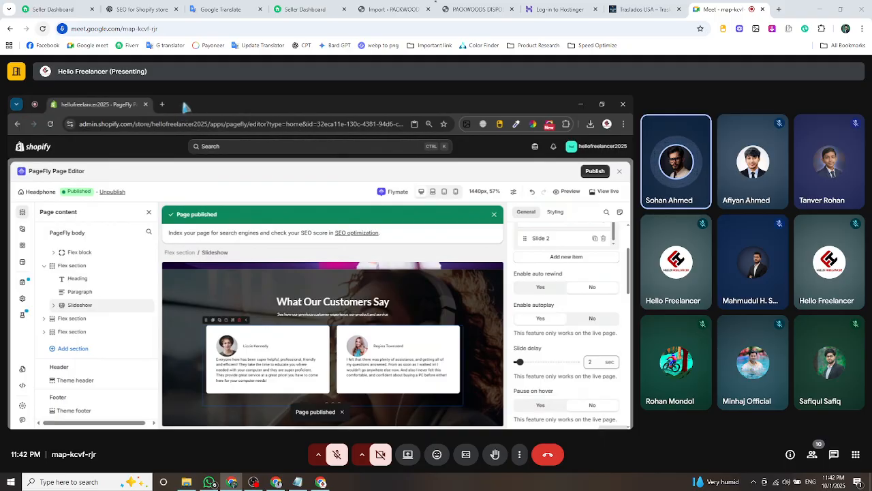
Preview the page and check the slides of the "What Our Customers Say" slideshow.
left_click(568, 192)
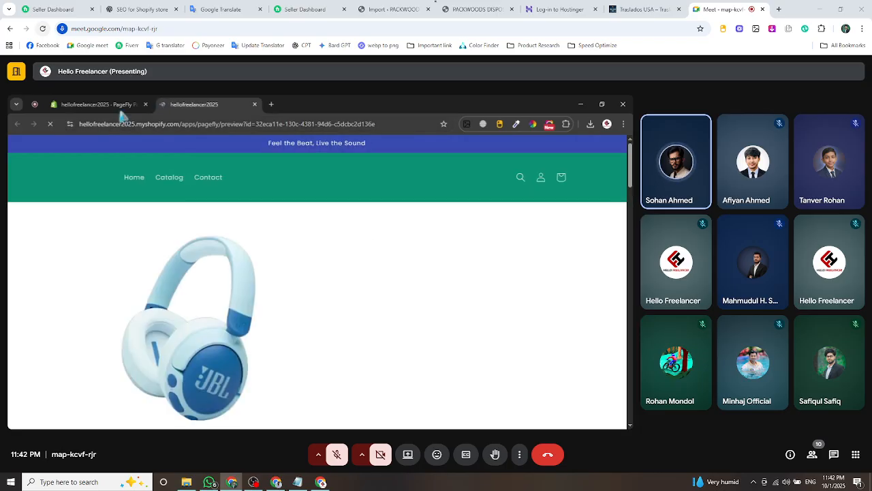
scroll(368, 243, "down", 15)
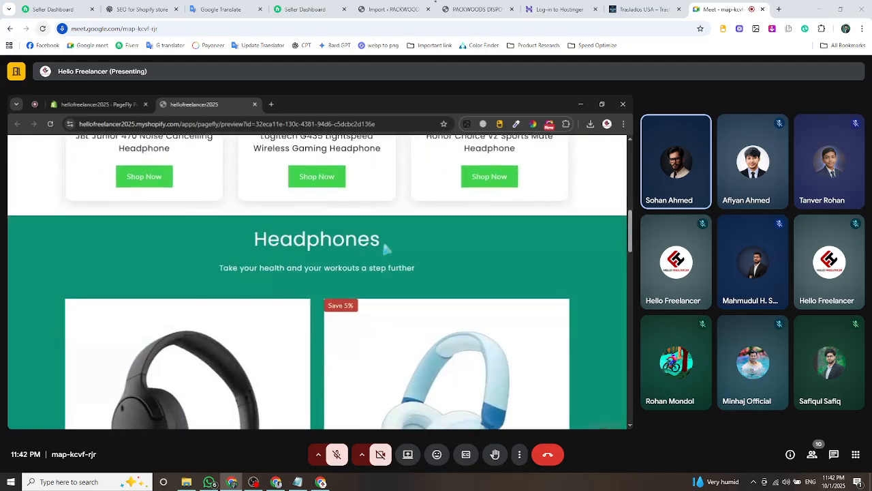
scroll(346, 261, "up", 2)
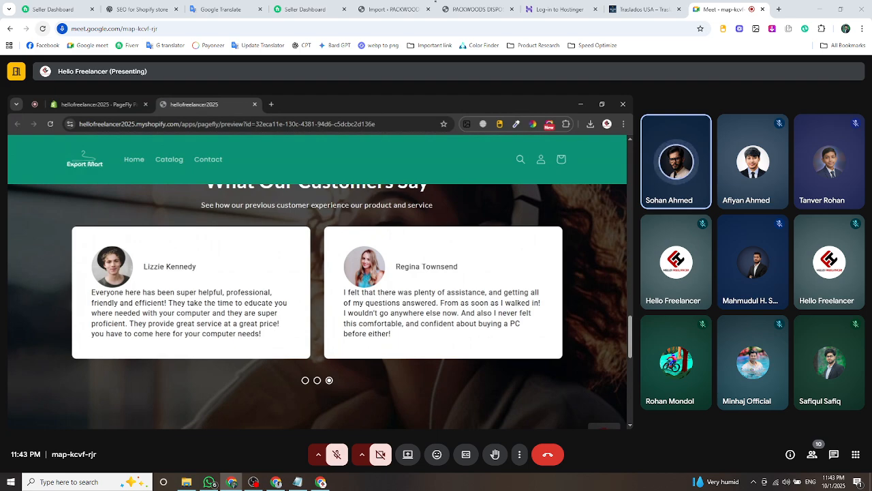
left_click(305, 380)
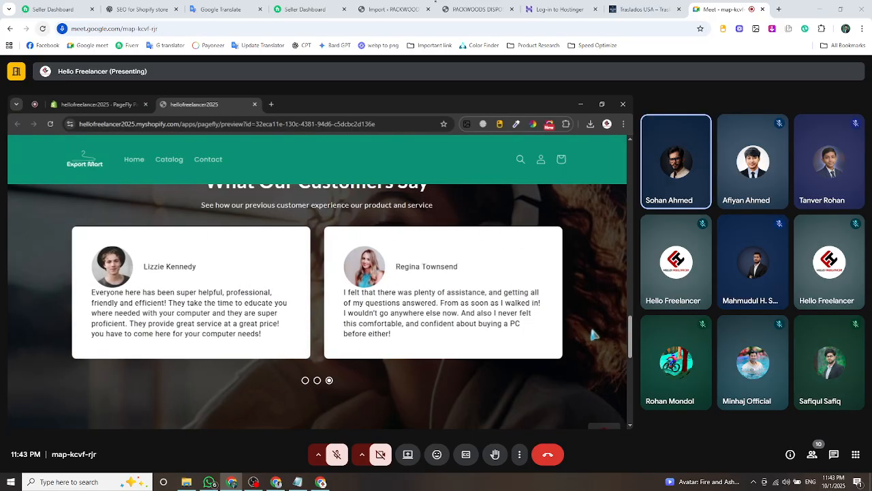
Check the headphone image carousel and the promotional banner in the page preview, and close the preview's browser tab.
scroll(592, 334, "down", 5)
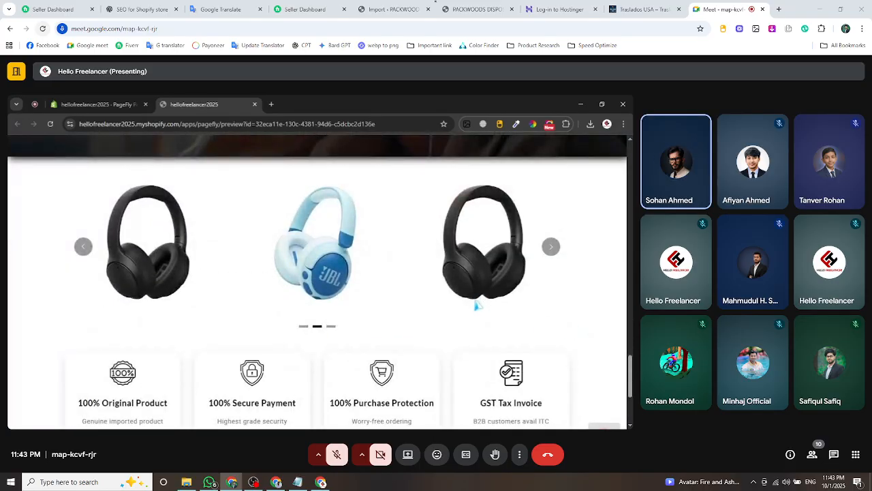
scroll(477, 306, "up", 1)
scroll(422, 293, "down", 2)
scroll(382, 286, "up", 2)
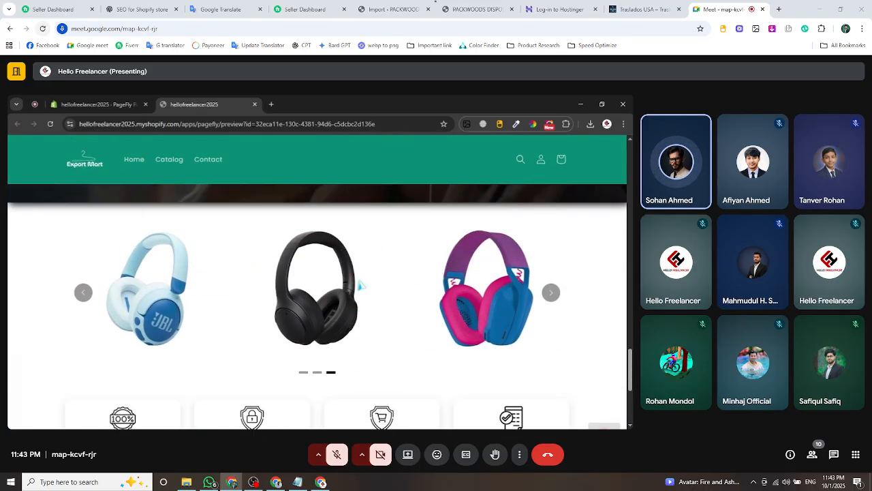
scroll(361, 286, "up", 10)
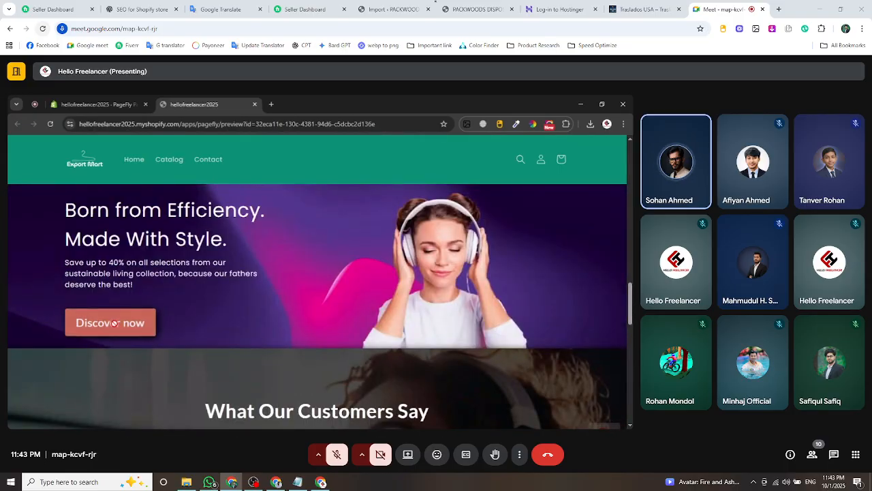
left_click(122, 110)
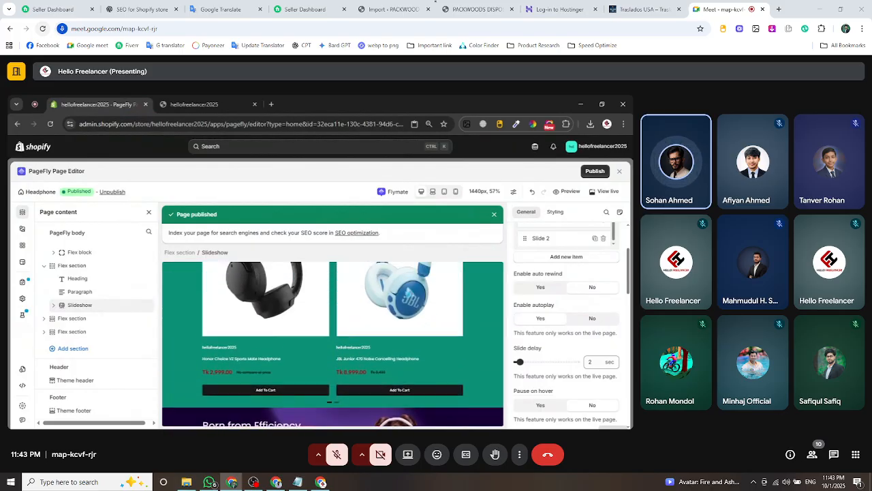
left_click(255, 104)
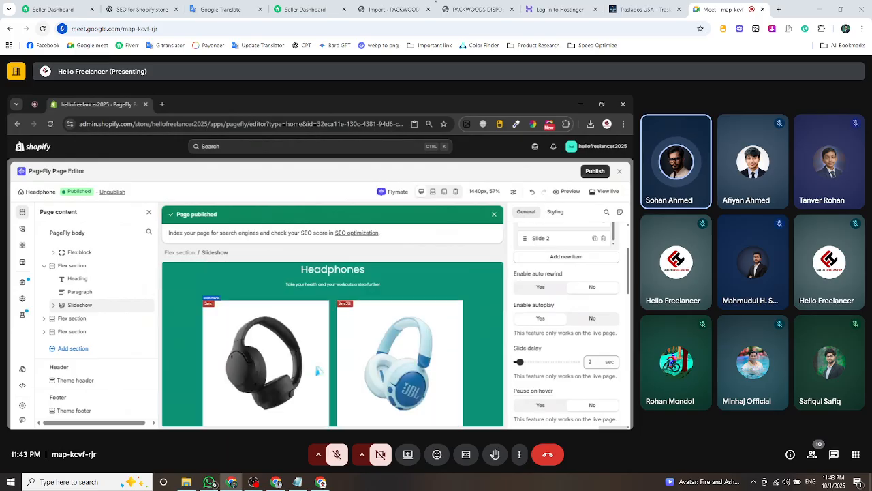
Set the mouse-over animation of the "Shop Now" button on the JBL Junior 470 card to Buzz out.
left_click(253, 318)
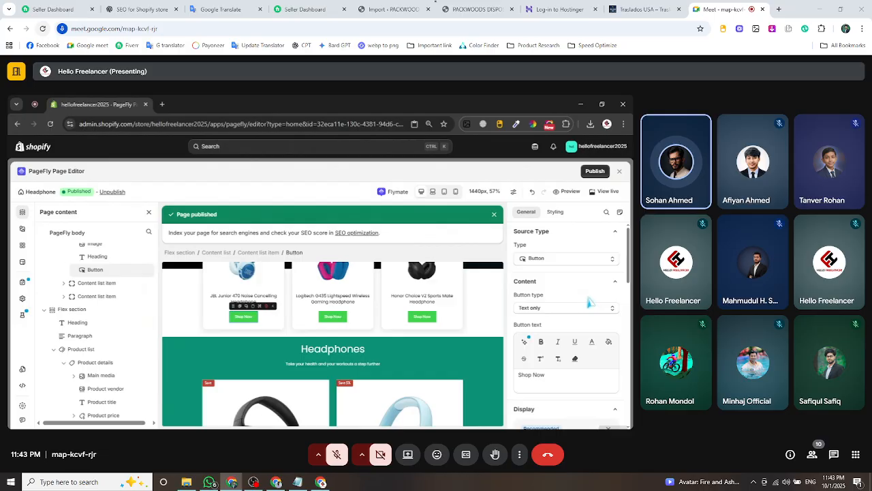
scroll(590, 302, "down", 5)
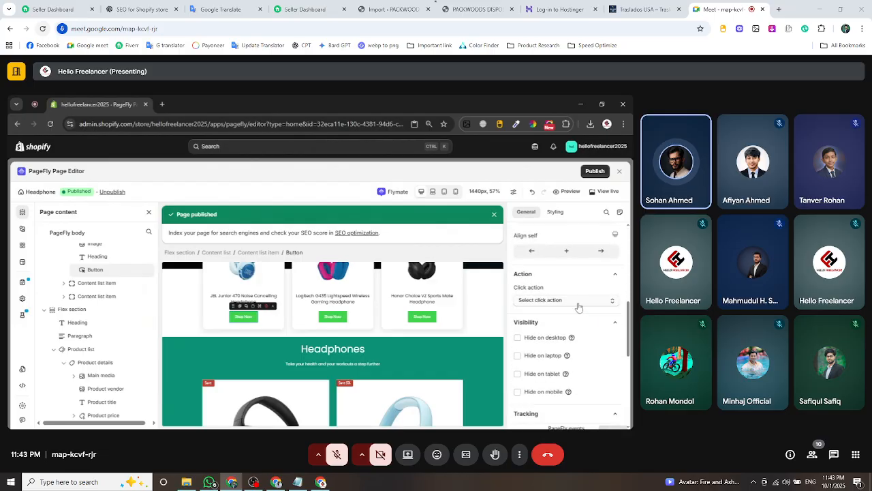
left_click(579, 303)
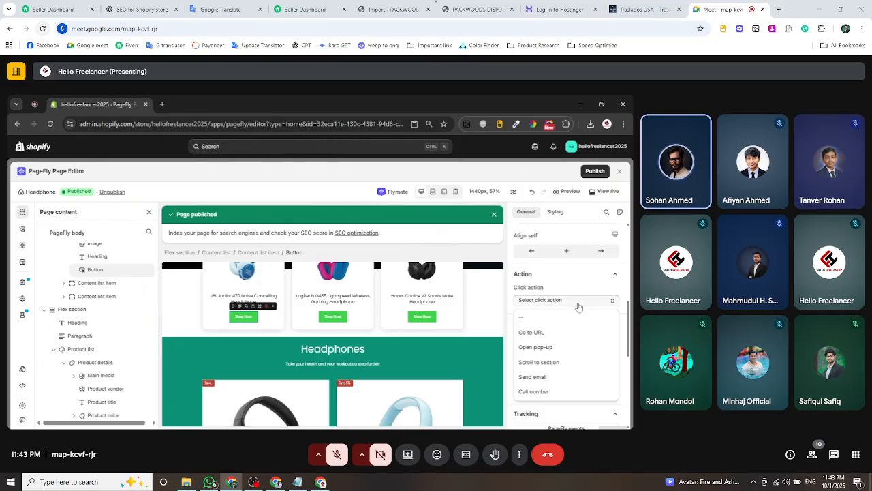
left_click(578, 303)
scroll(579, 307, "down", 3)
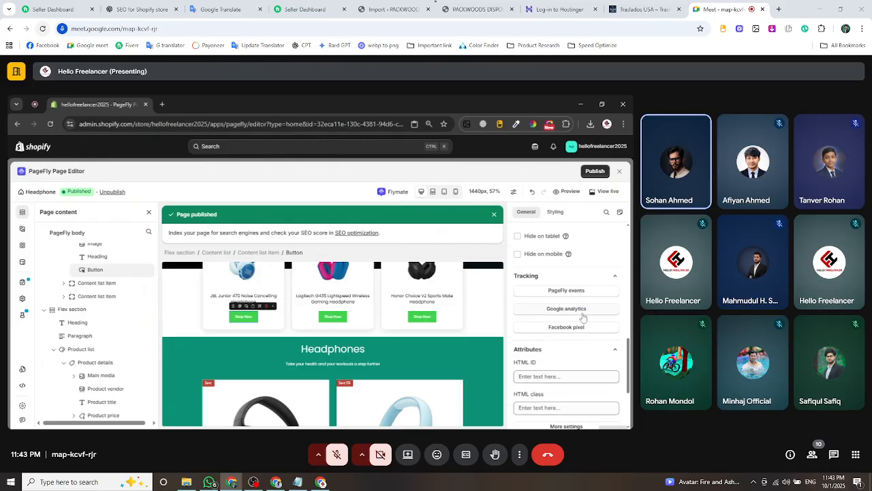
scroll(583, 318, "down", 3)
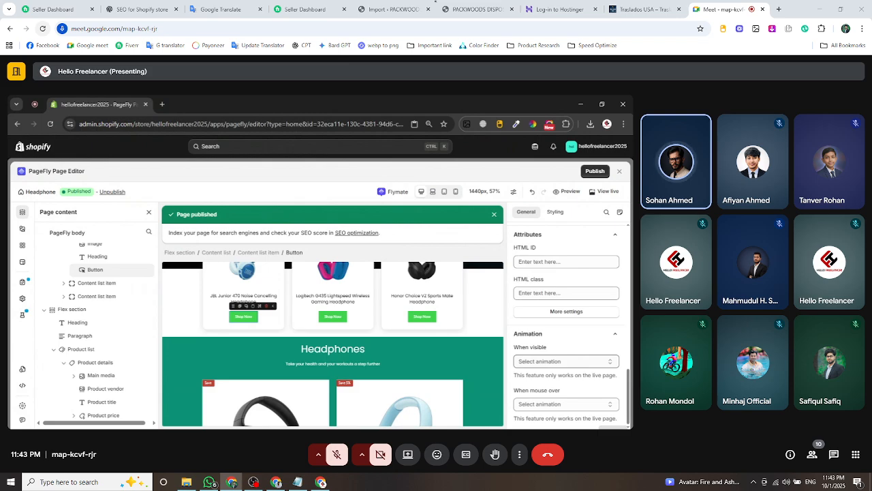
left_click(565, 362)
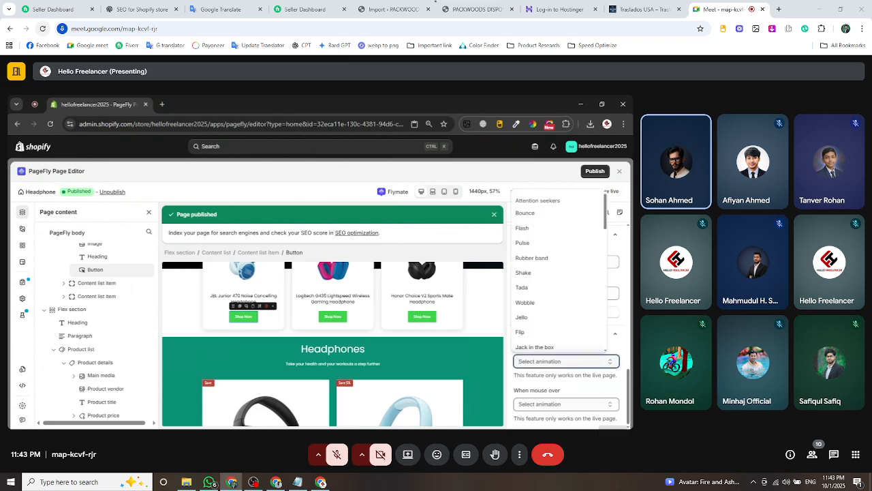
left_click(552, 403)
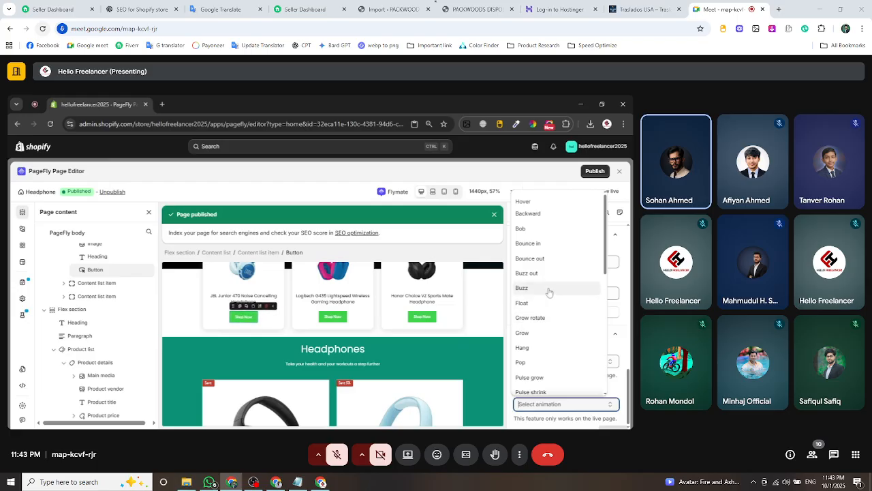
left_click(544, 273)
left_click(566, 361)
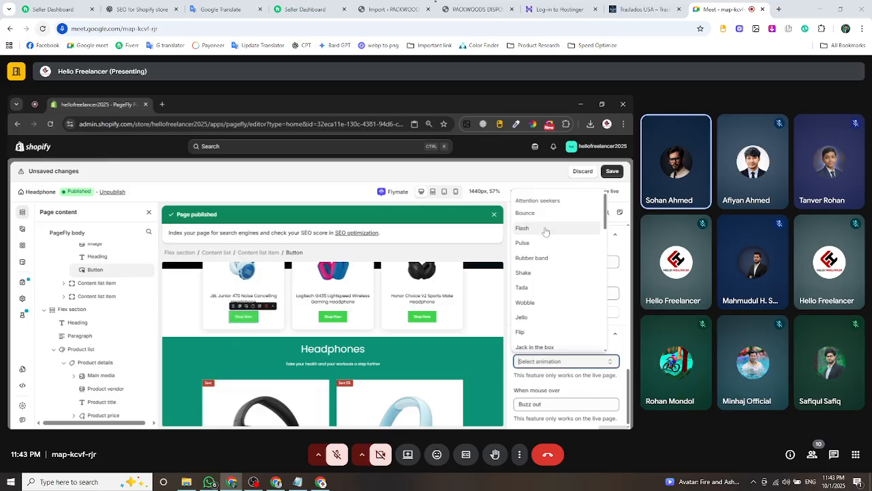
left_click(564, 361)
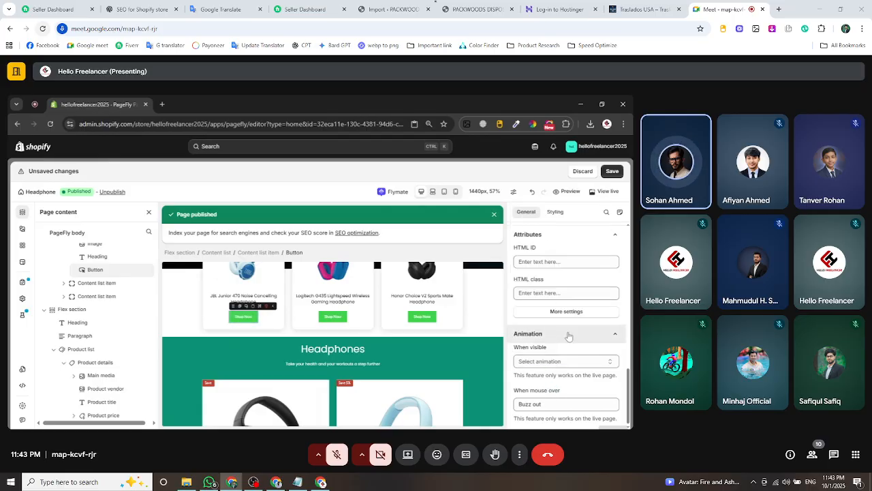
Enable a shadow on the "Shop Now" button and set the shadow color to black, rgb(0,0,0).
scroll(565, 334, "up", 5)
left_click(556, 211)
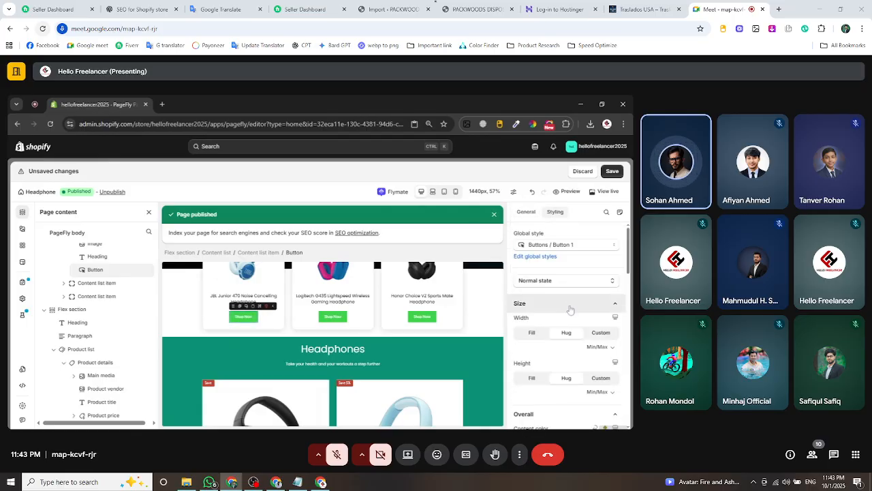
scroll(569, 306, "down", 5)
scroll(545, 273, "up", 3)
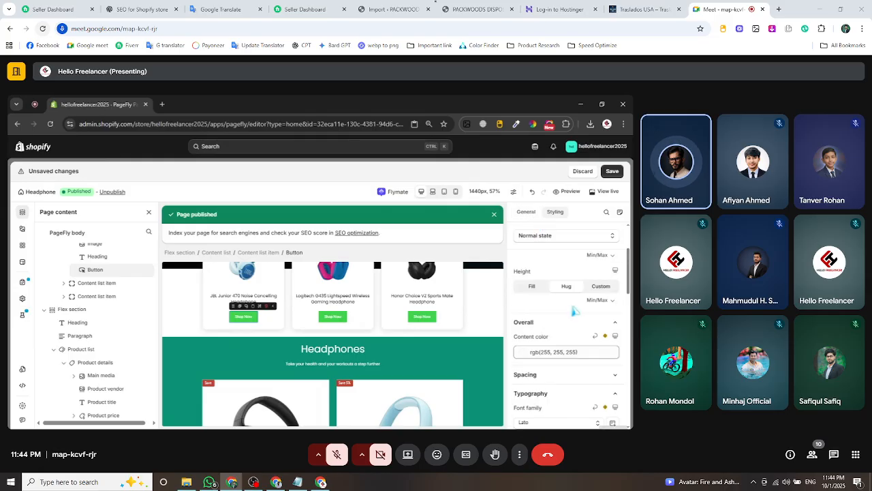
scroll(574, 311, "down", 8)
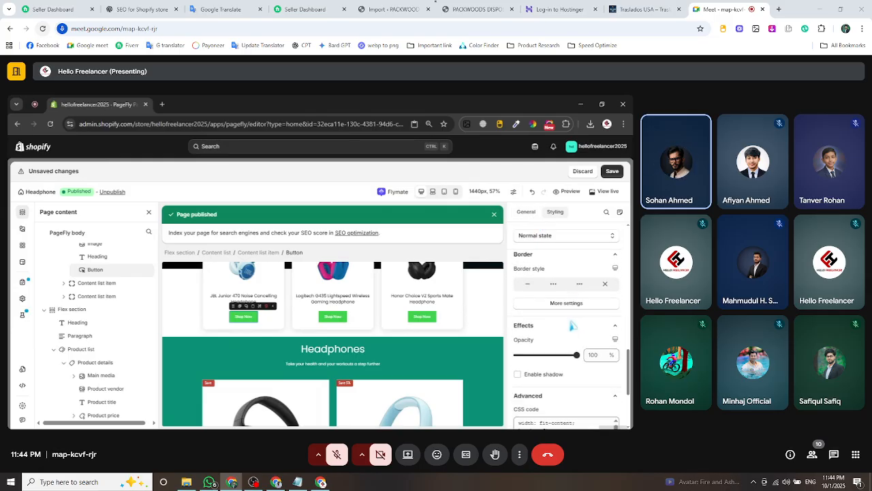
scroll(573, 325, "down", 1)
left_click(518, 280)
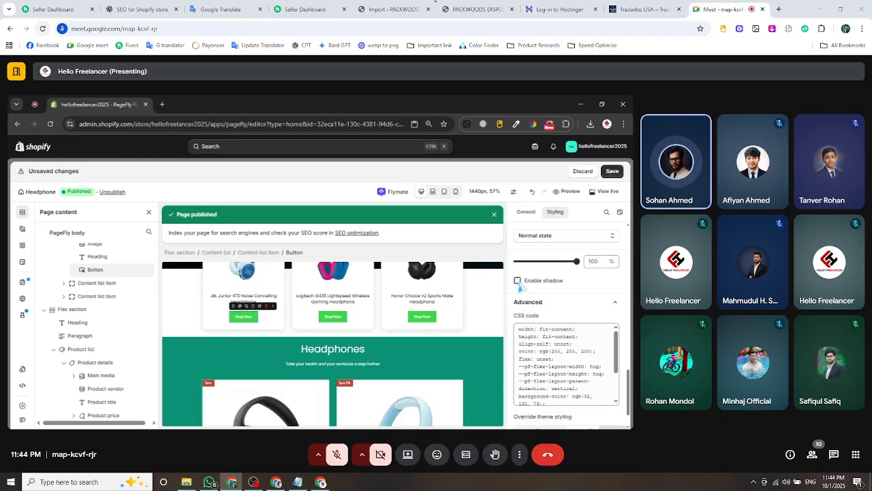
scroll(545, 306, "down", 3)
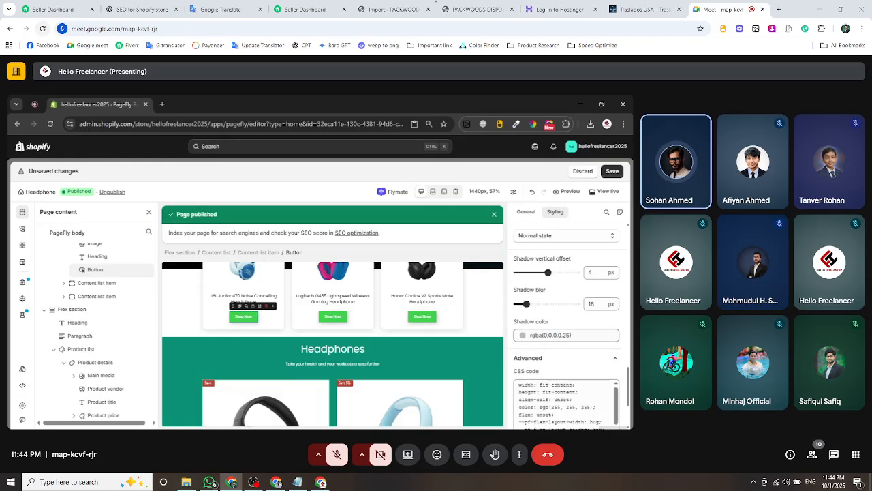
left_click(534, 334)
left_click(530, 319)
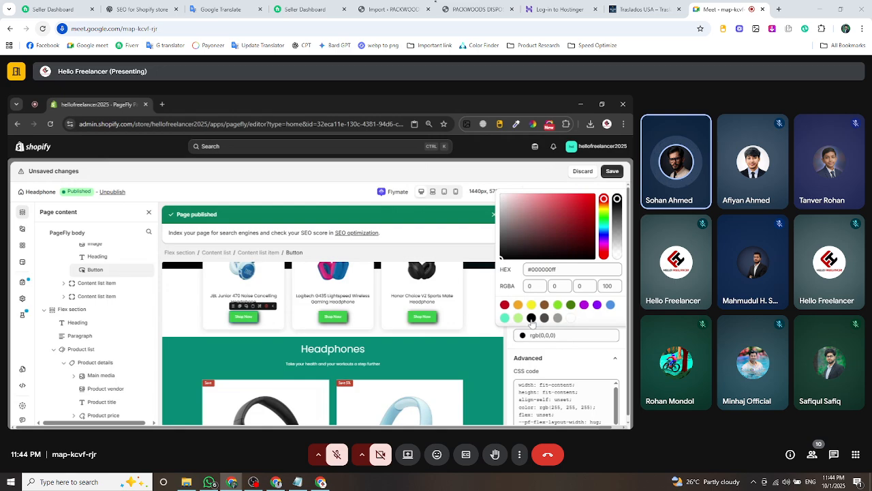
left_click(537, 355)
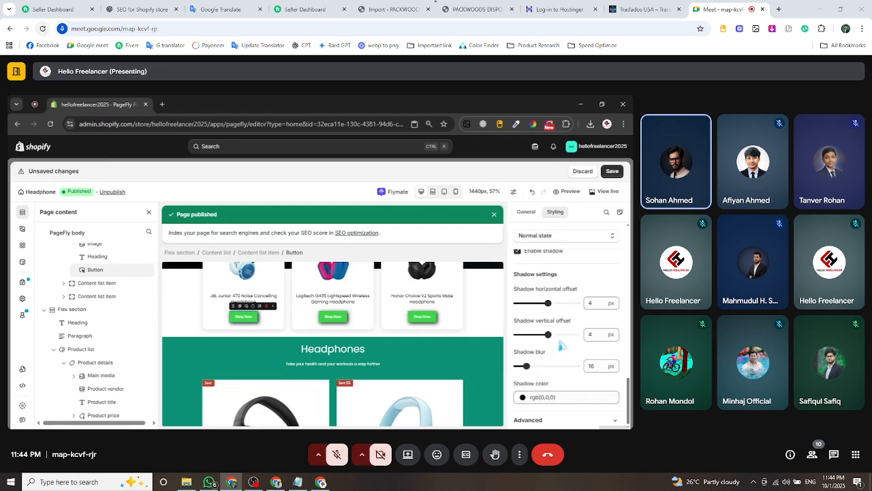
Change the "Shop Now" button's font family to Poppins.
scroll(563, 345, "up", 1)
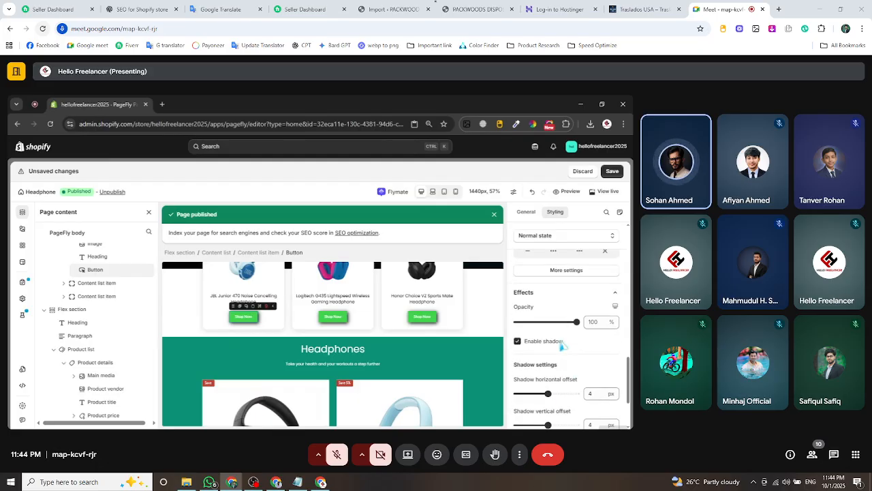
scroll(552, 346, "up", 3)
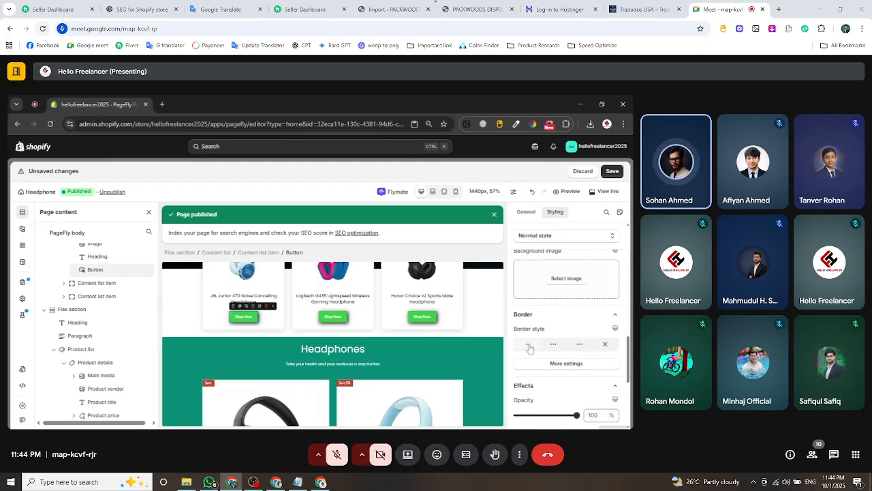
scroll(552, 333, "up", 3)
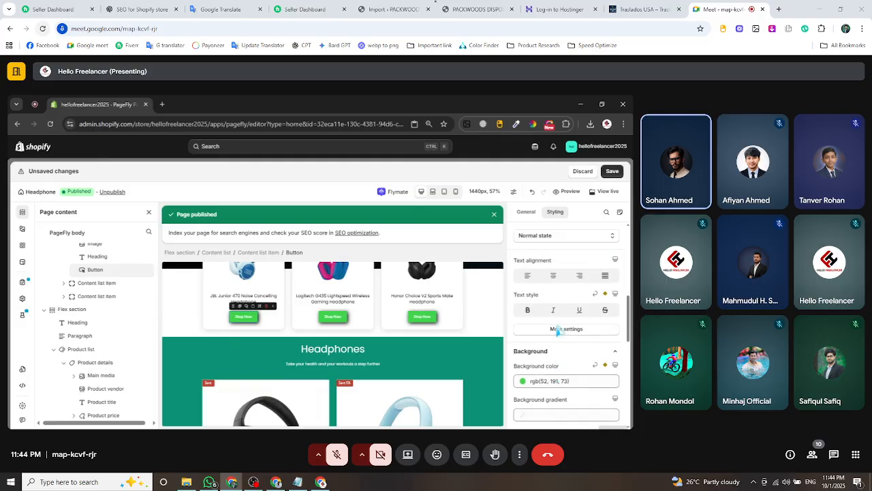
scroll(557, 330, "up", 2)
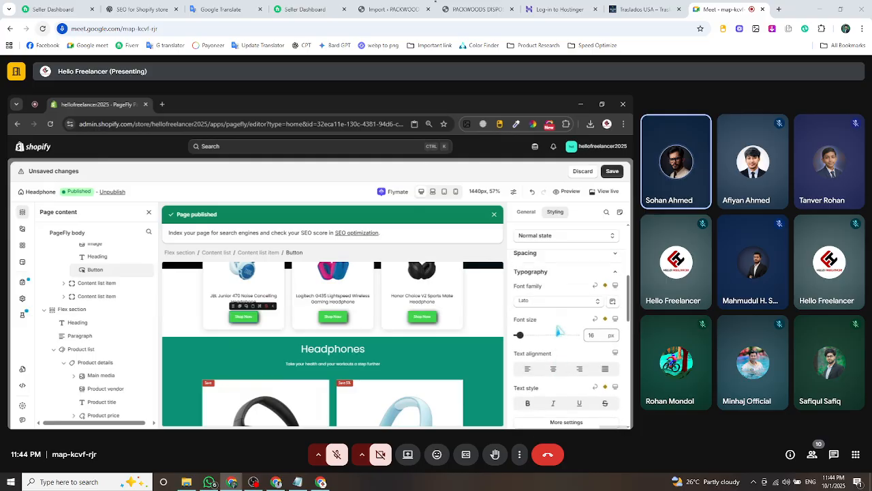
scroll(559, 331, "up", 2)
left_click(556, 347)
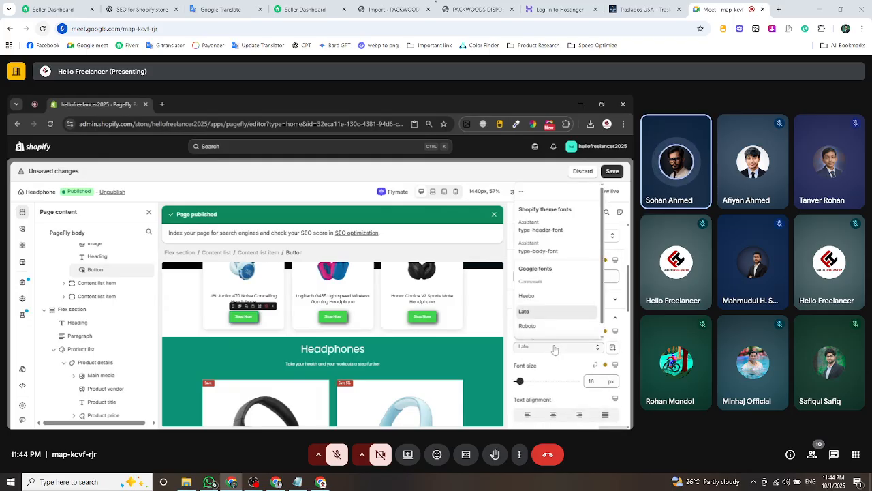
scroll(553, 333, "down", 2)
left_click(548, 329)
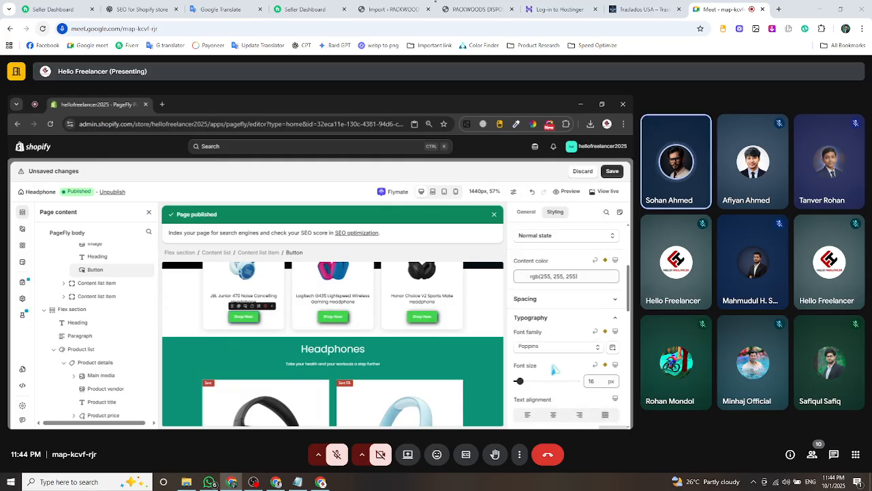
Check the "Shop Now" button's content color in the color picker and save the page.
scroll(559, 361, "up", 2)
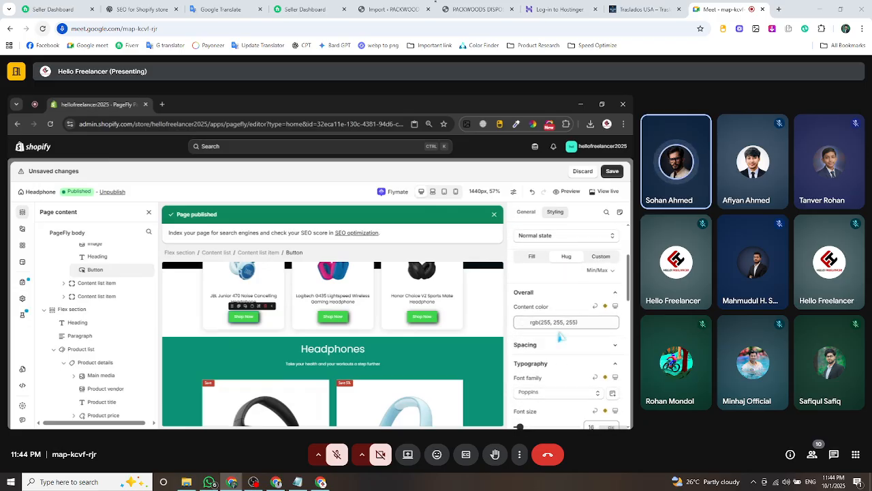
left_click(555, 322)
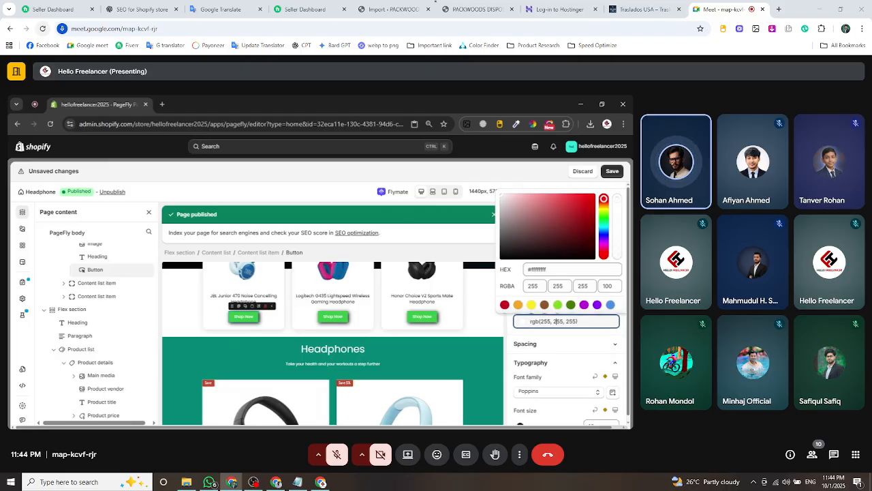
scroll(565, 340, "down", 3)
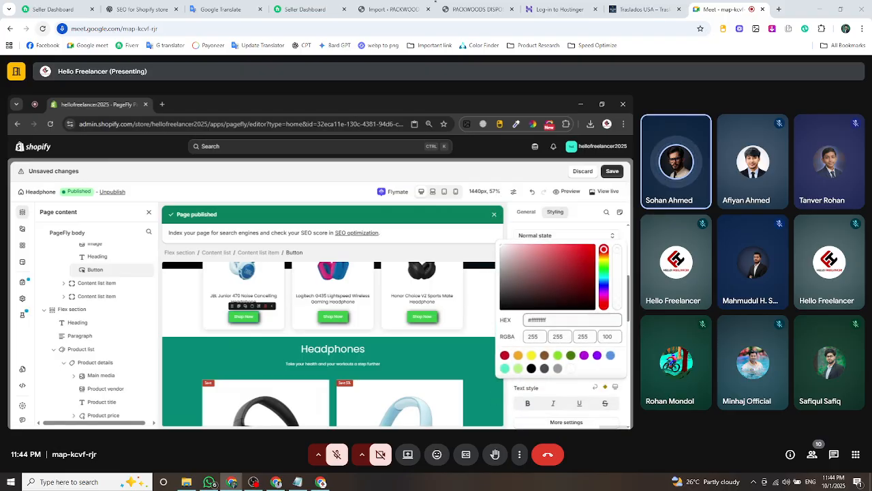
left_click(612, 174)
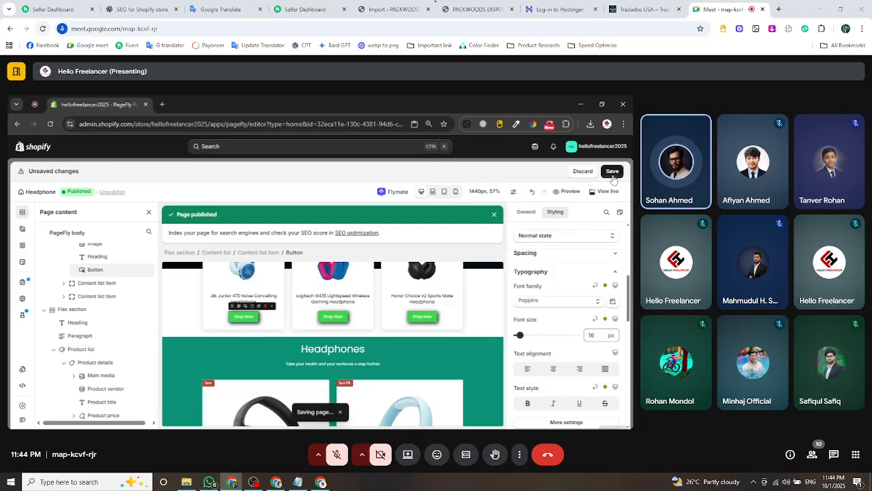
Open brandcolors.net in a new browser tab and browse its brand color swatches.
left_click(163, 106)
type("bran")
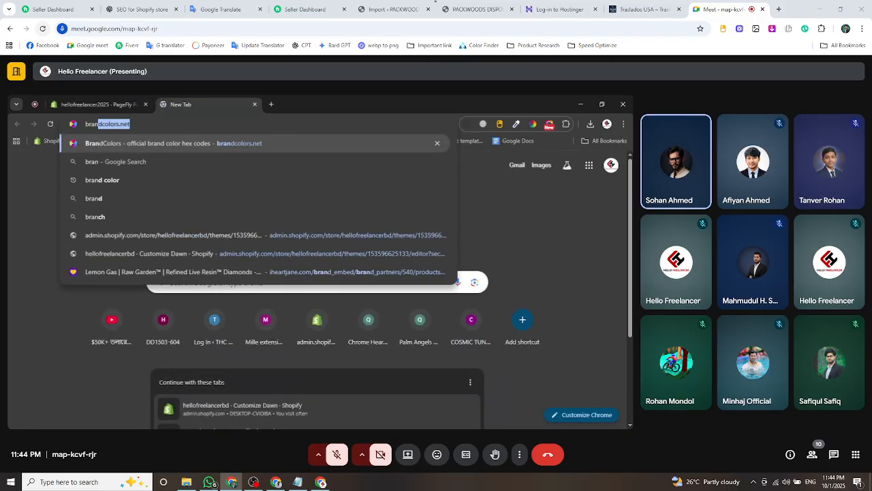
key("Return")
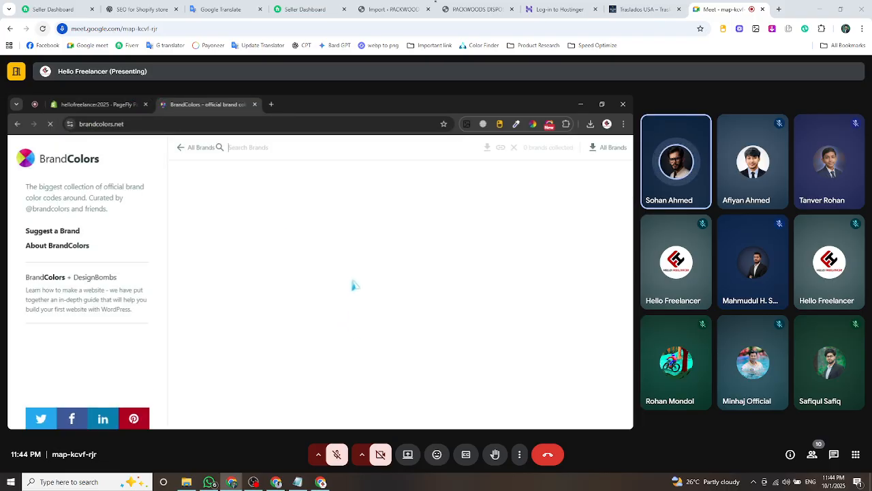
scroll(378, 290, "down", 2)
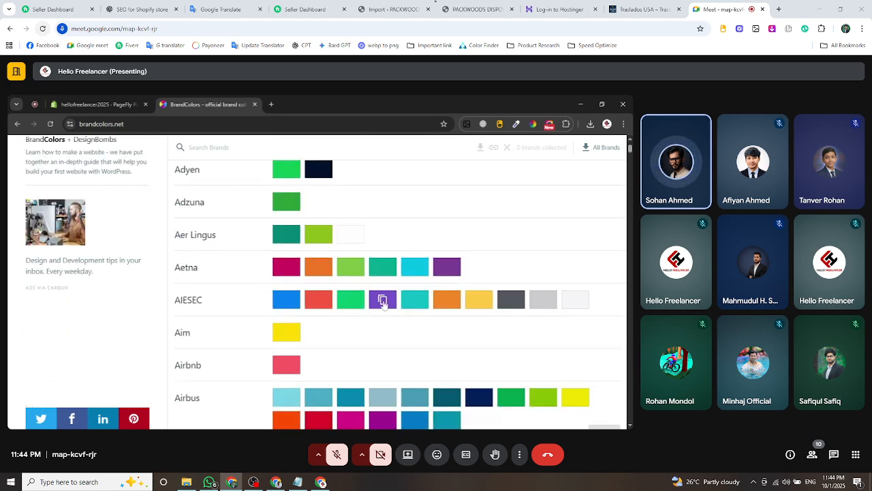
scroll(388, 310, "up", 1)
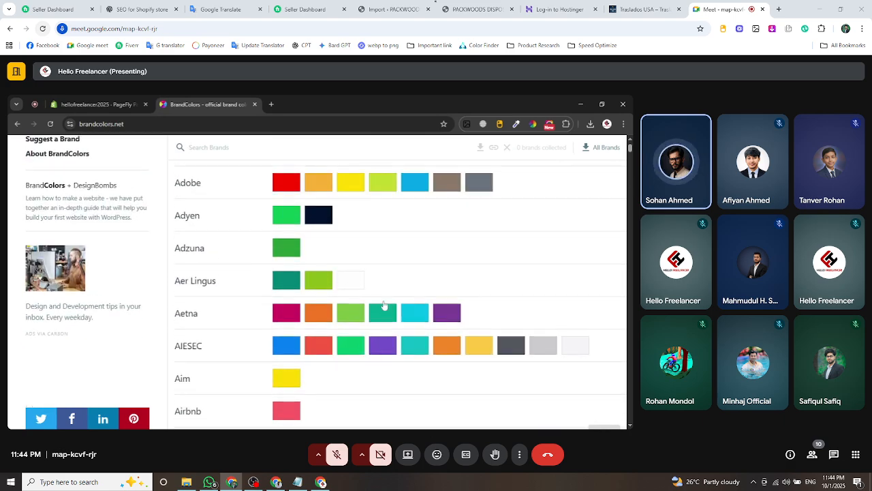
Copy Adzuna's green from BrandColors, set the "Shop Now" button's background color to #279b37 in PageFly, and save the page.
left_click(286, 249)
left_click(96, 104)
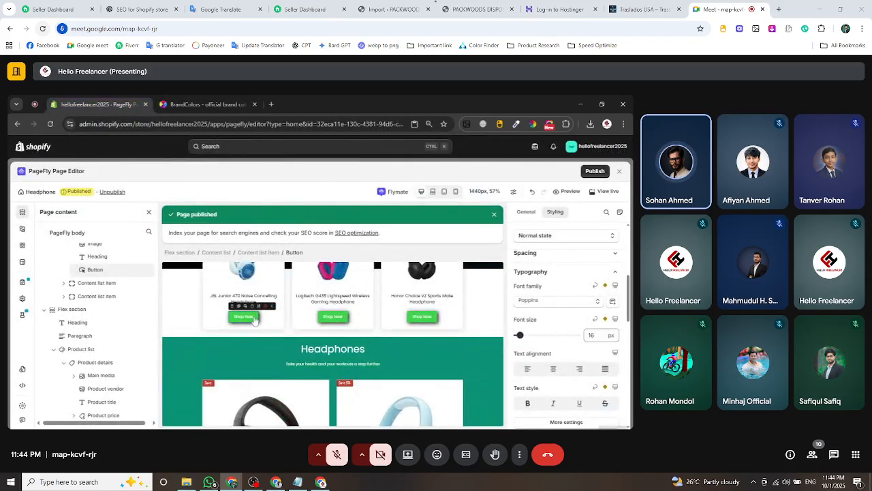
scroll(566, 307, "down", 5)
left_click(549, 290)
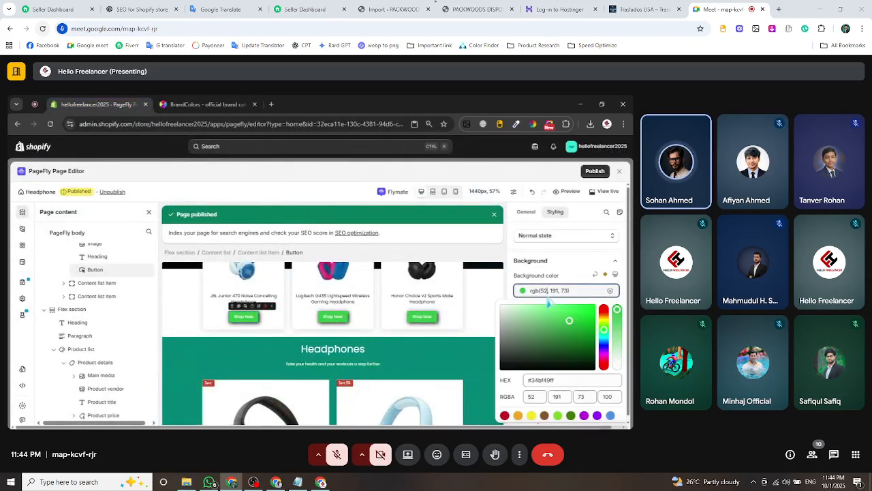
left_click(540, 379)
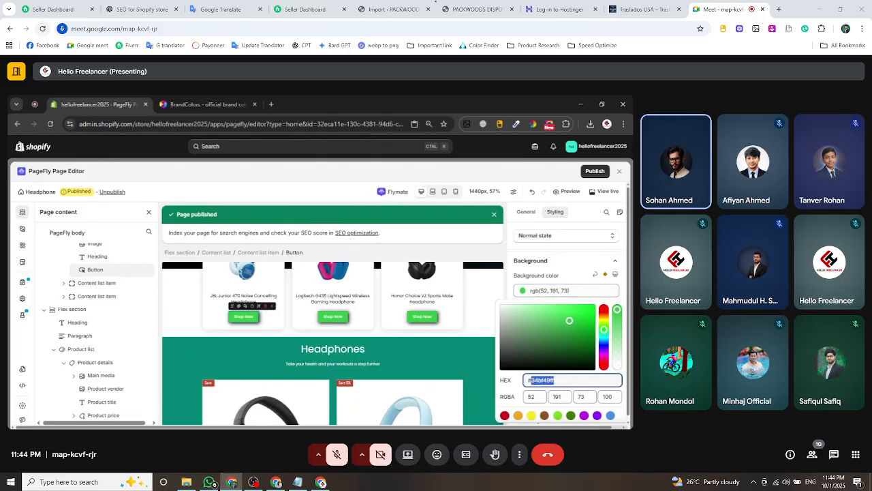
key("ctrl+v")
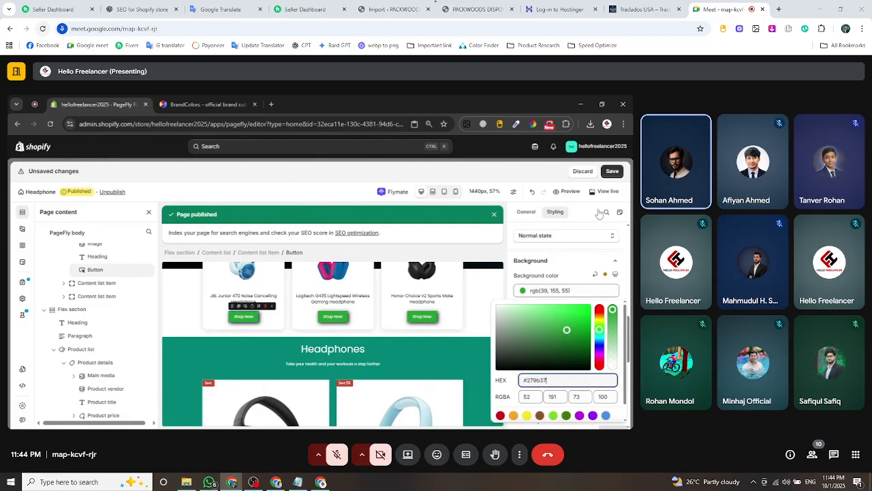
left_click(612, 171)
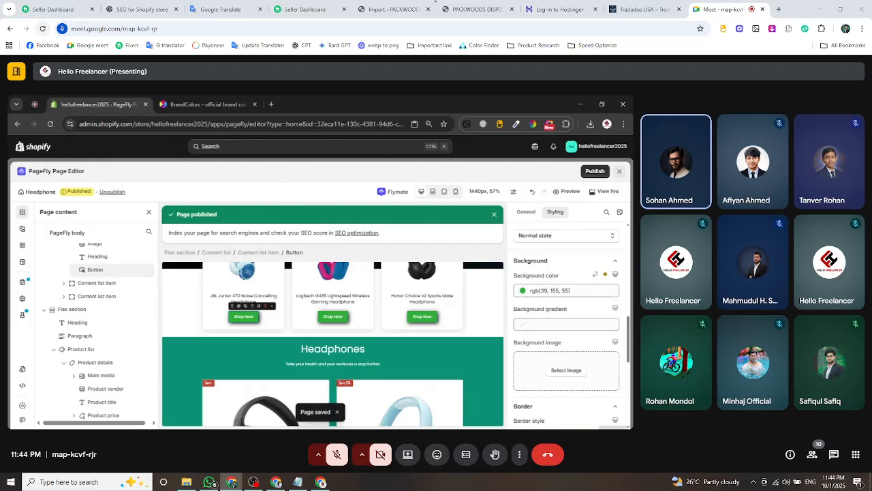
Publish the Headphone page, open its preview, and close the BrandColors tab.
left_click(585, 172)
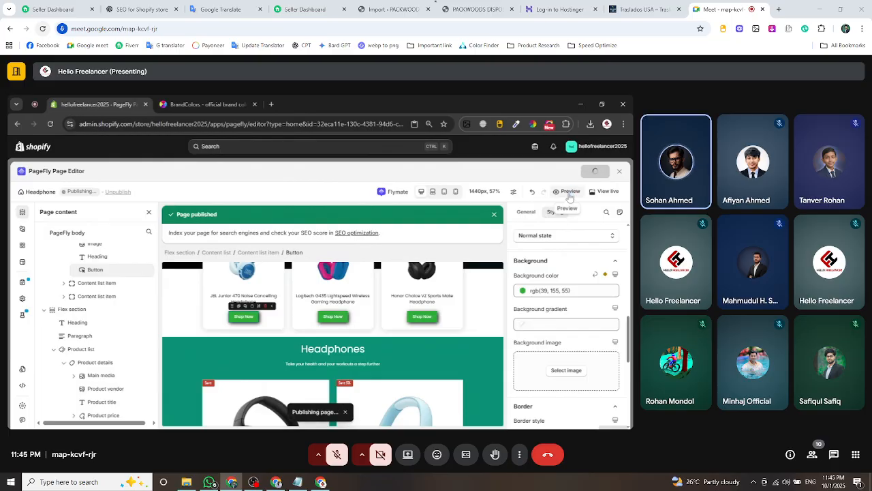
left_click(569, 192)
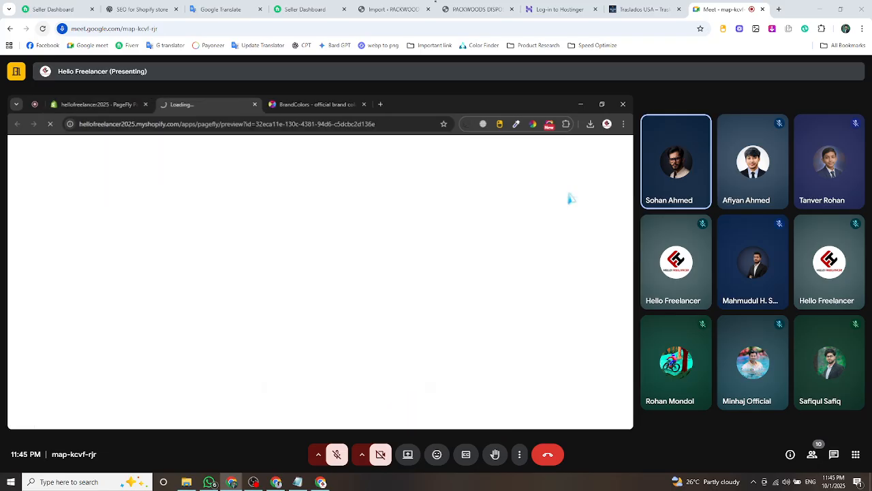
left_click(364, 104)
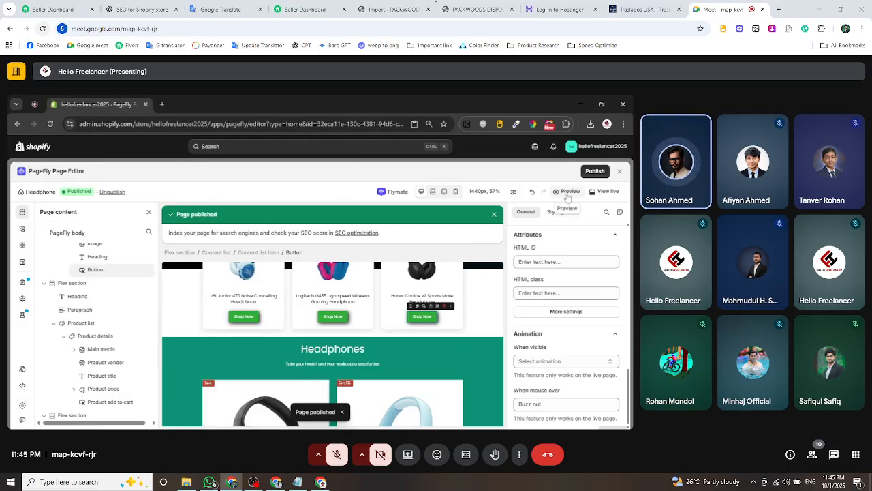
Preview the published page in a new tab and examine the "Shop Now" buttons on the three product cards.
left_click(568, 194)
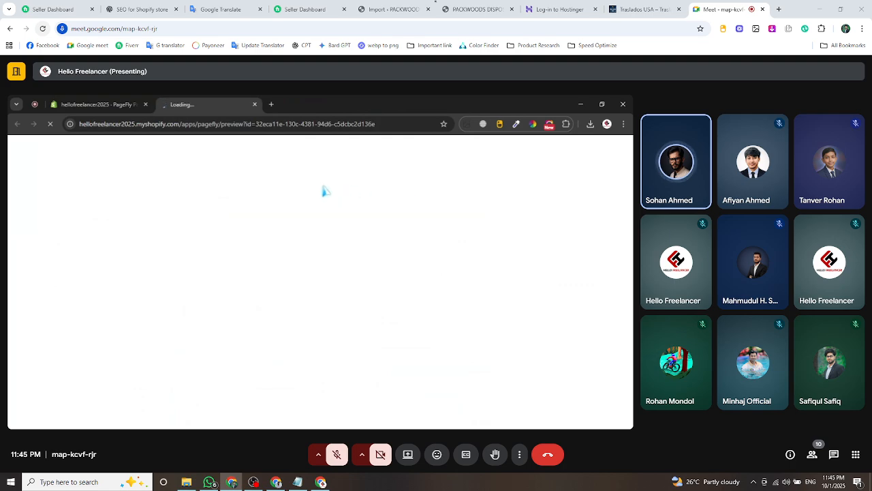
scroll(318, 205, "down", 4)
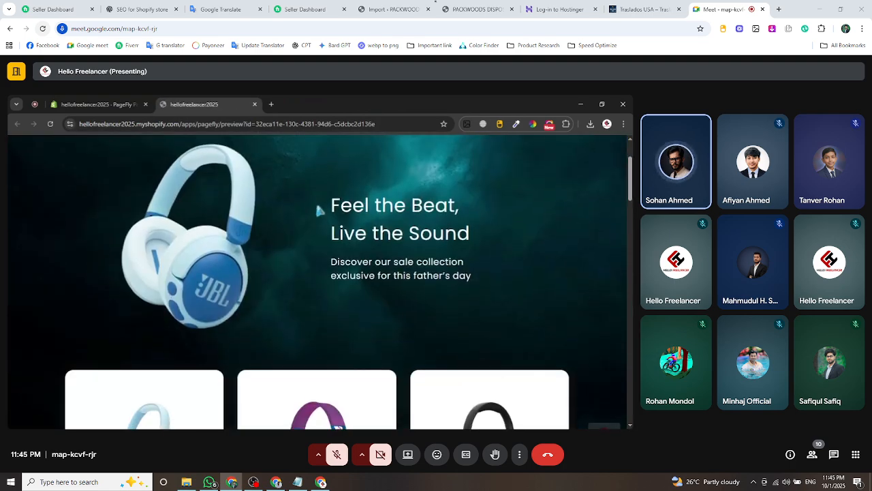
scroll(324, 216, "down", 2)
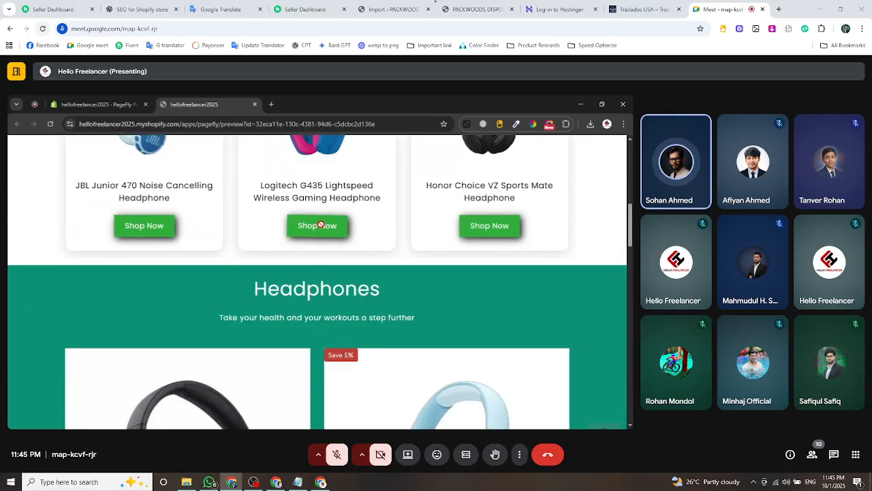
left_click(495, 225)
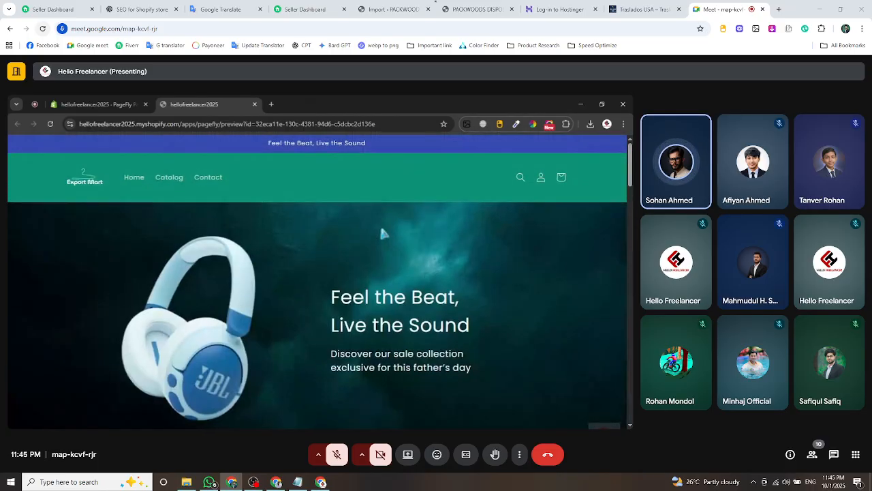
scroll(380, 224, "down", 8)
scroll(379, 222, "up", 5)
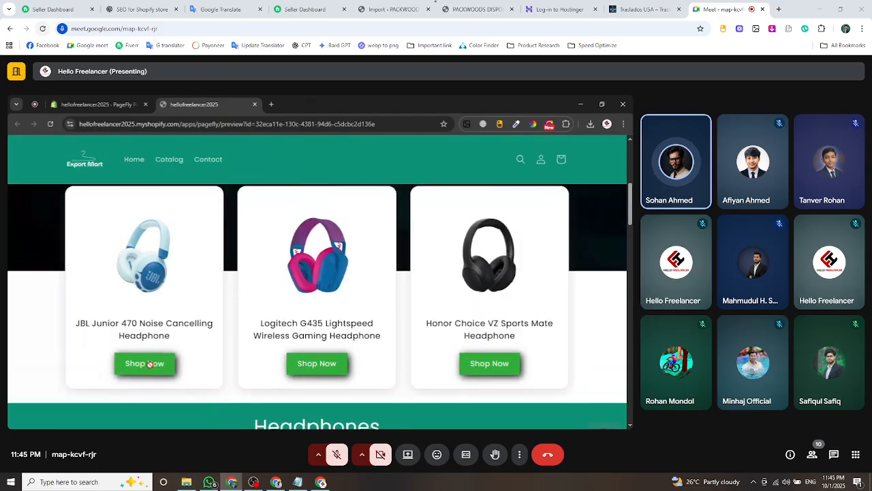
left_click(254, 104)
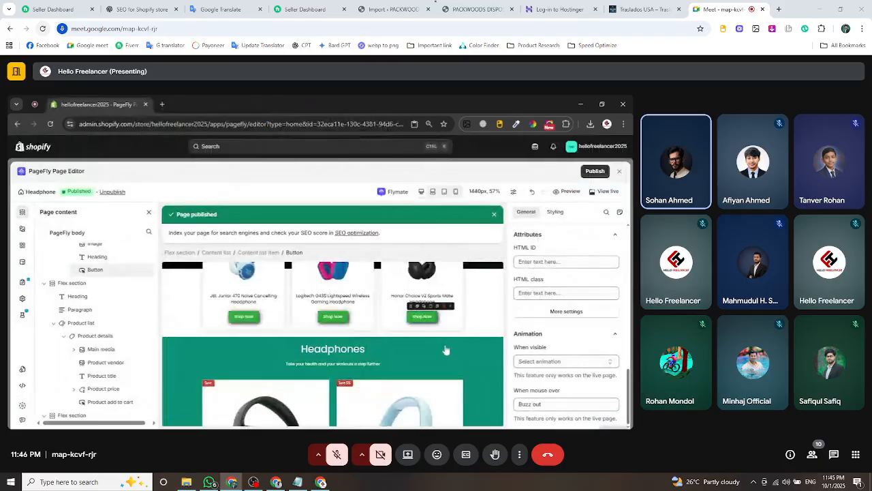
Review the general and animation settings of the JBL card's "Shop Now" button and publish the page again.
left_click(254, 318)
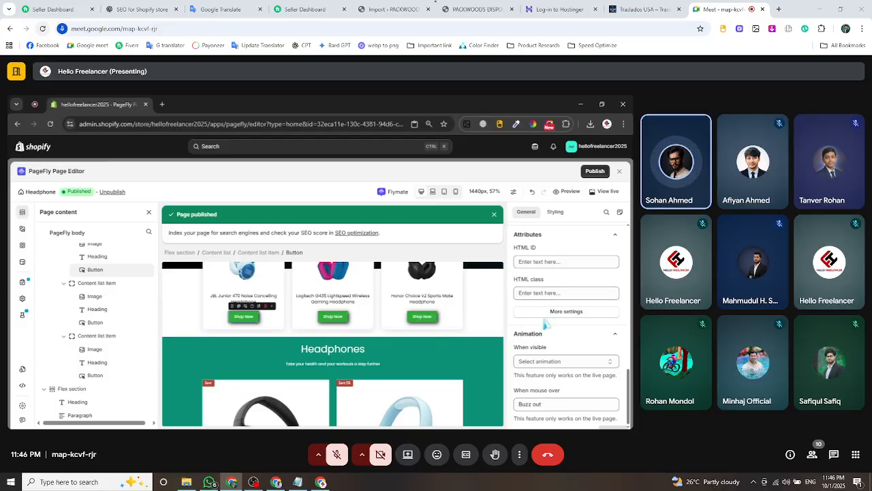
scroll(546, 325, "up", 3)
scroll(546, 326, "down", 3)
scroll(546, 326, "up", 3)
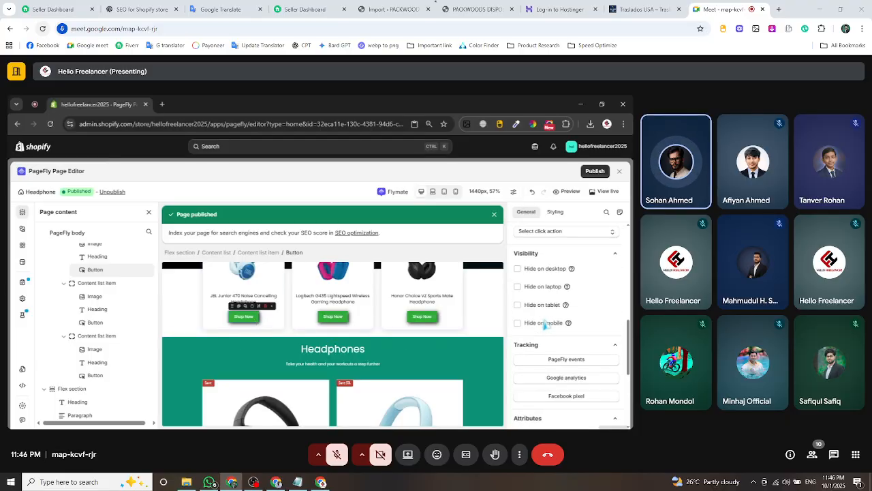
scroll(545, 326, "down", 5)
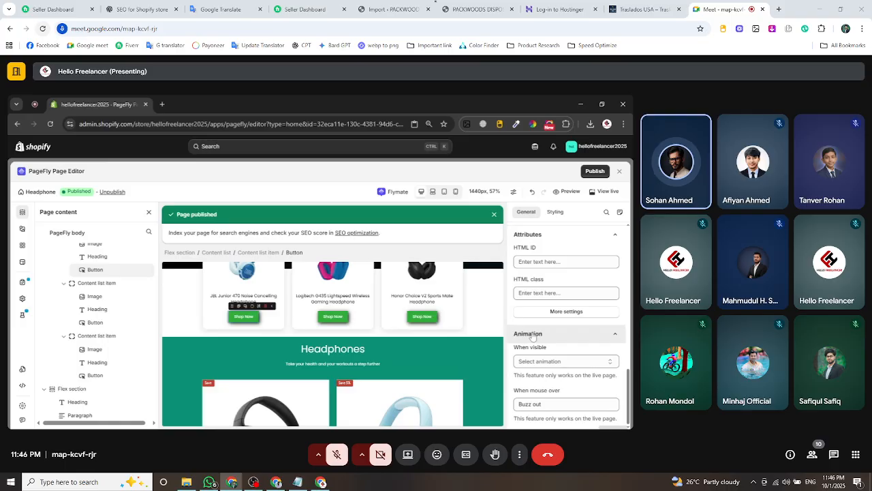
left_click(597, 172)
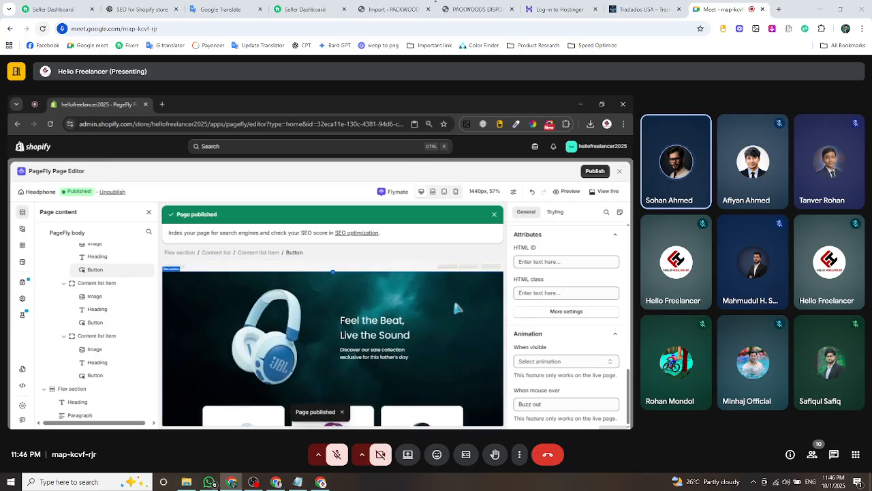
Reopen the Headphone page from the PageFly pages list, rename it "Home Page", save it and exit the editor.
left_click(620, 173)
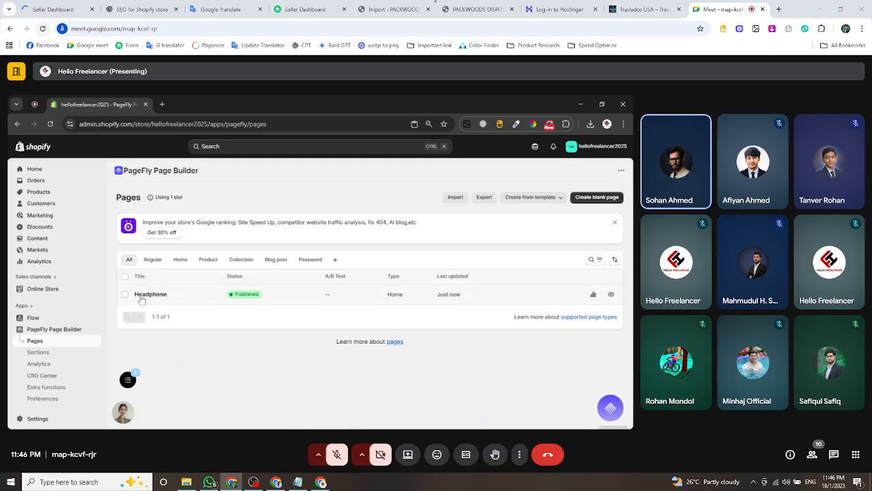
left_click(147, 295)
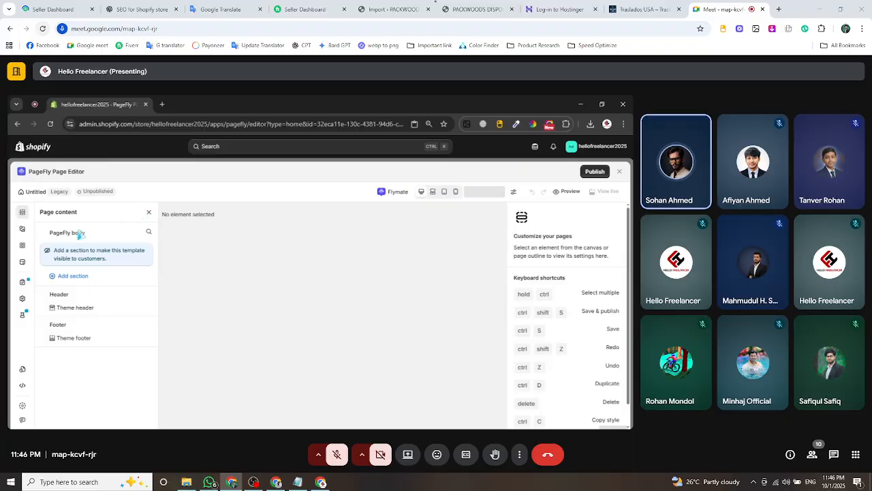
left_click(39, 191)
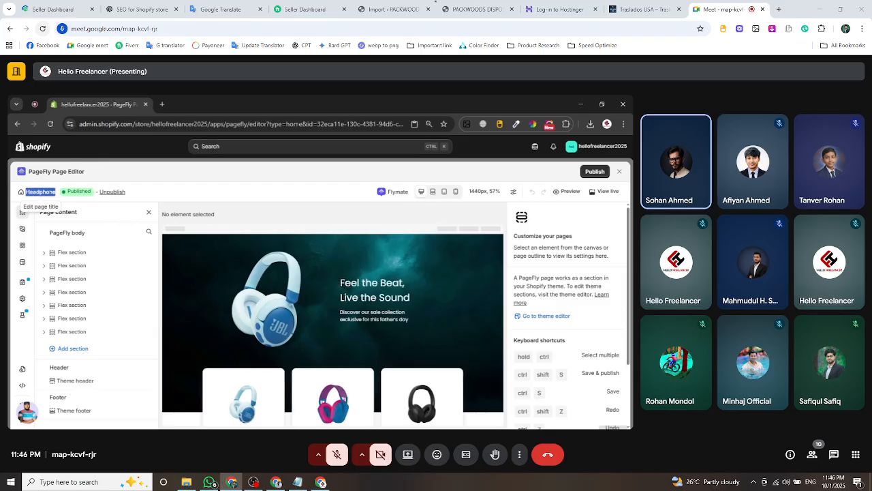
type("Home Page")
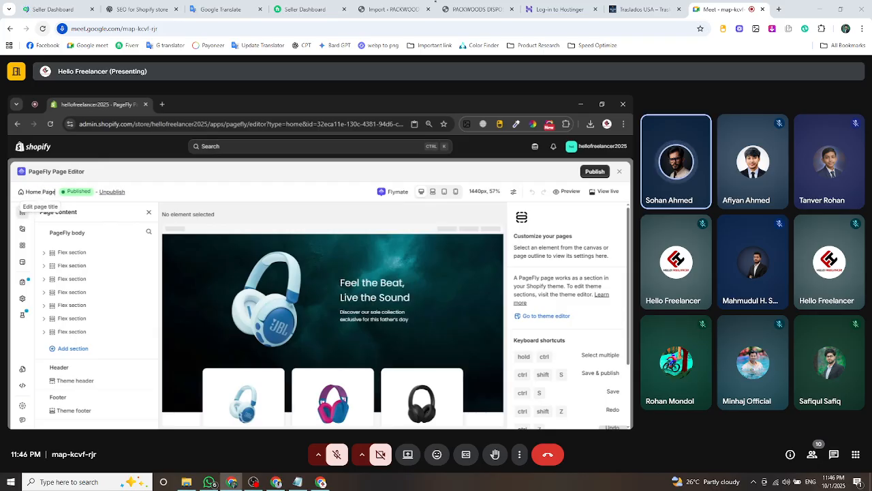
key("Return")
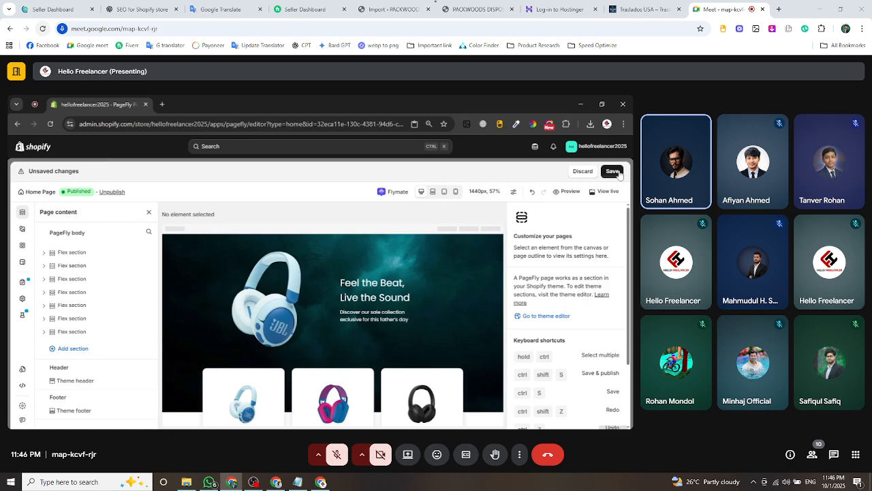
left_click(618, 173)
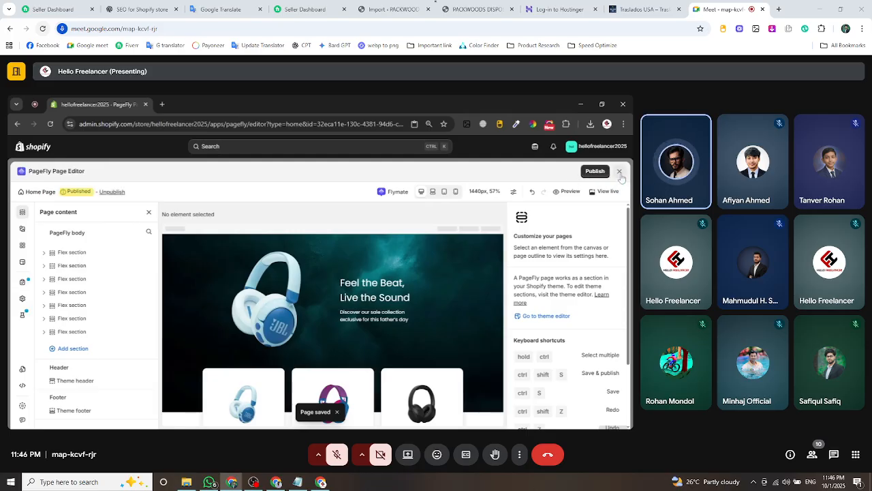
left_click(619, 172)
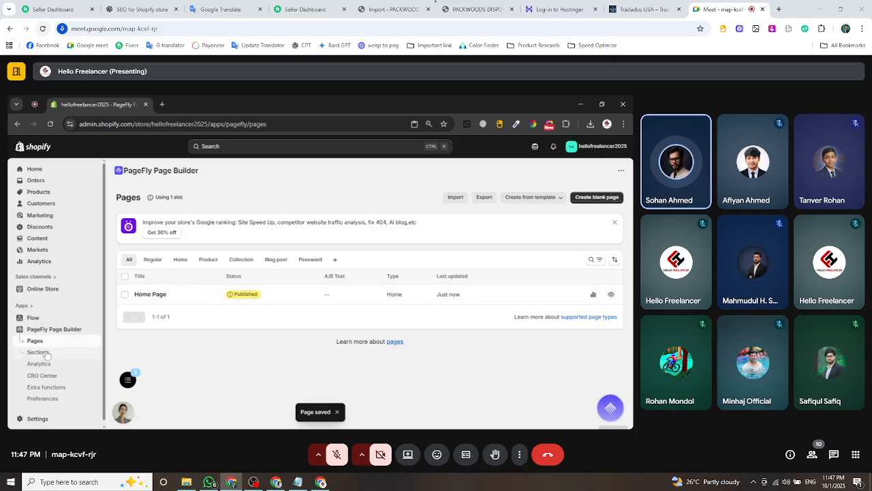
Start a new product page from a template and browse the available product page templates.
left_click(537, 199)
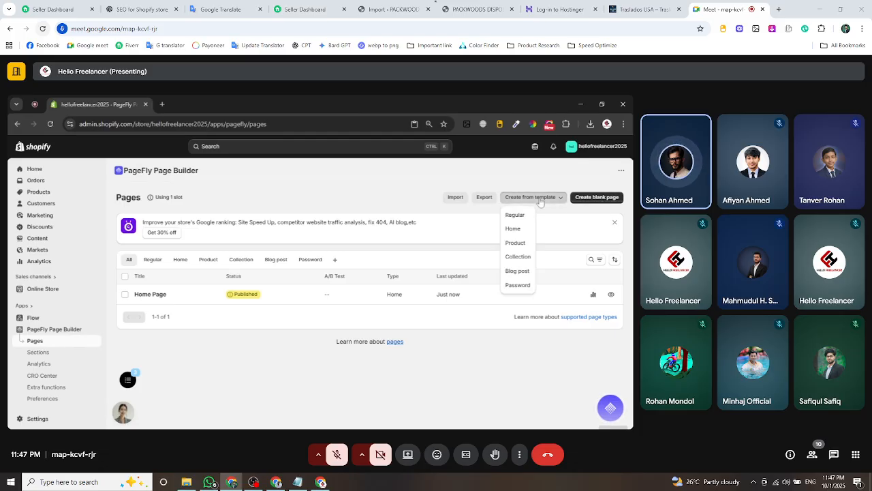
left_click(520, 243)
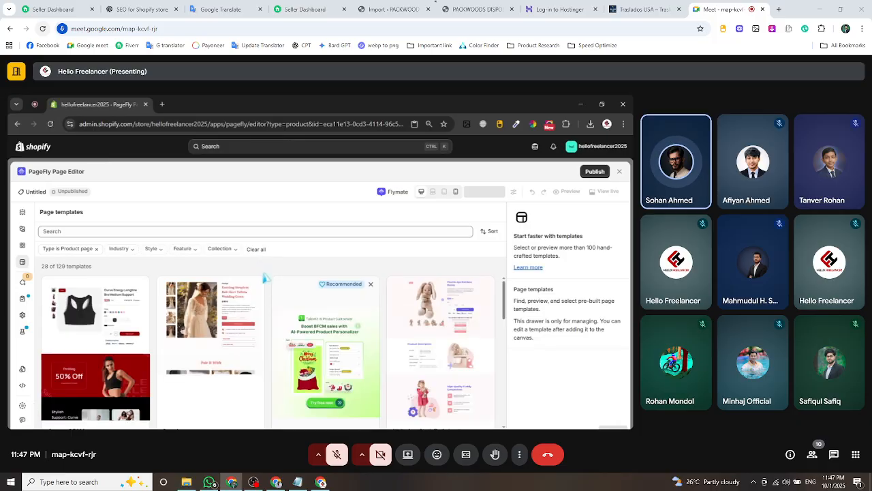
scroll(262, 297, "down", 1)
scroll(262, 297, "down", 5)
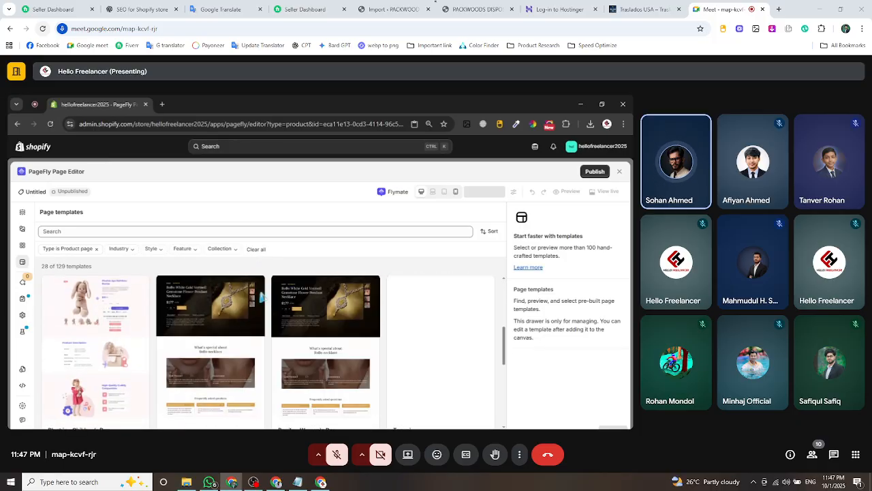
scroll(267, 303, "down", 5)
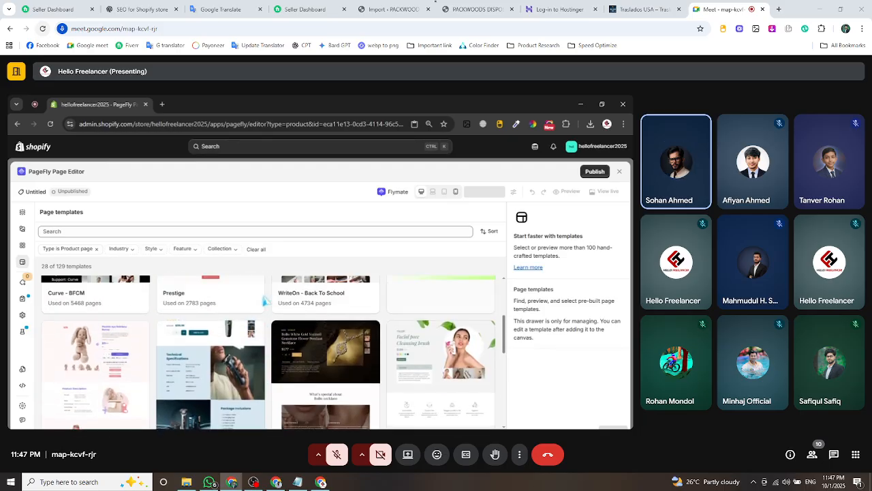
scroll(271, 316, "up", 1)
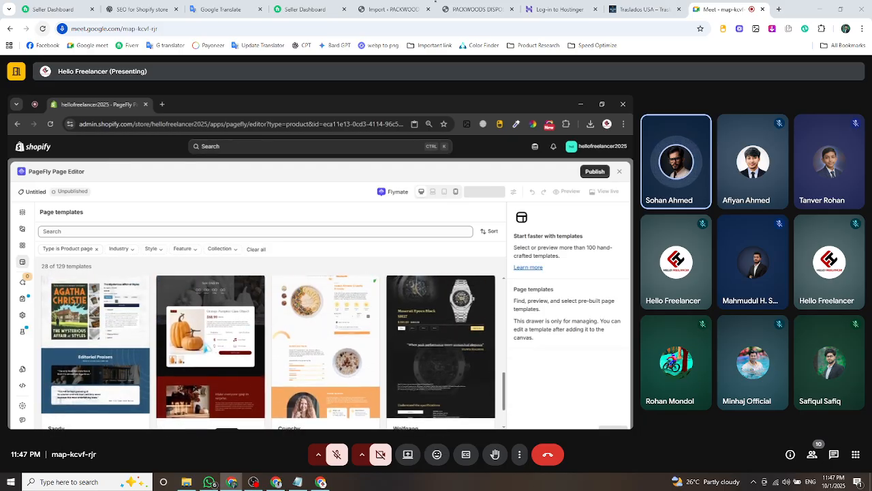
scroll(273, 341, "down", 5)
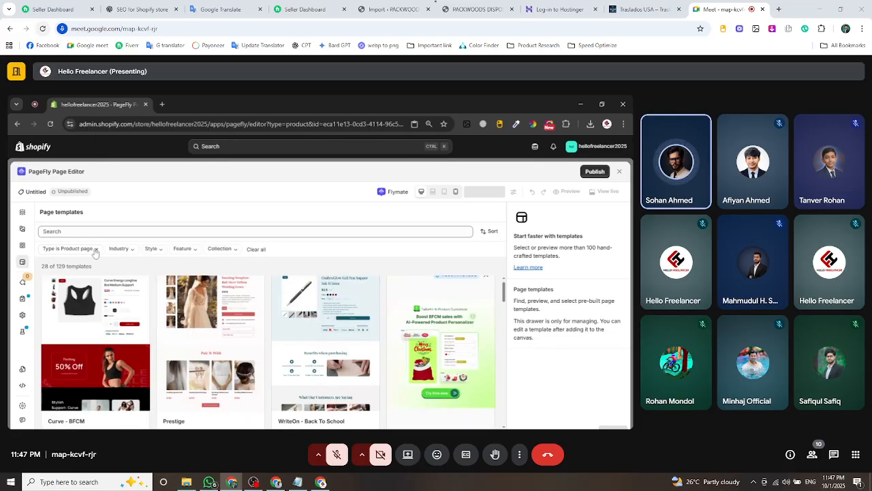
Check the template Feature filter options, and load the CapturePro X200 camera template into the new product page.
left_click(183, 249)
left_click(182, 249)
left_click(183, 249)
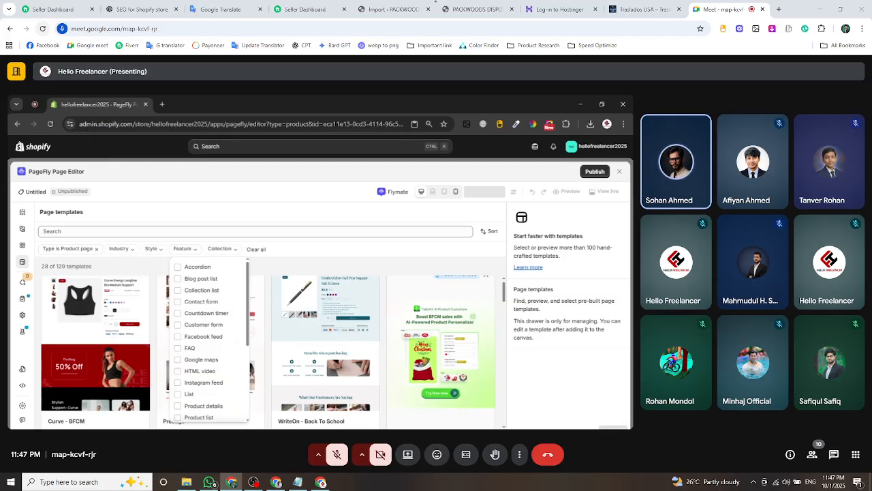
left_click(182, 250)
scroll(270, 337, "up", 10)
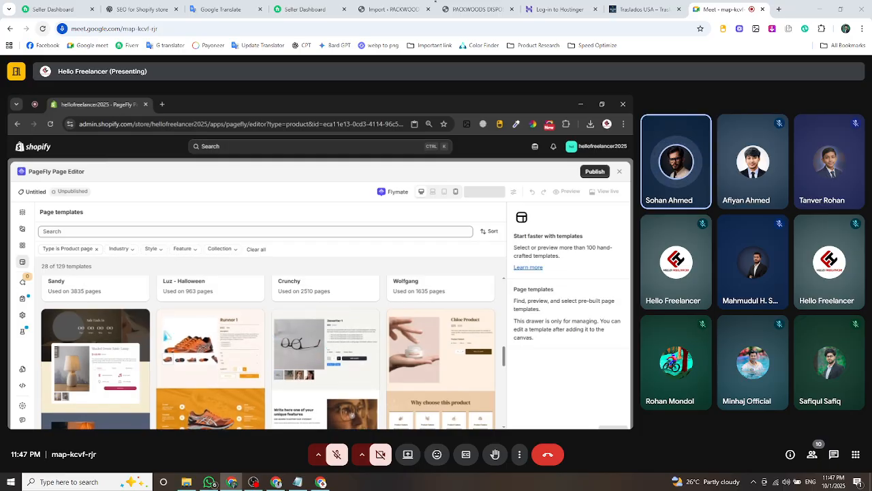
scroll(95, 354, "down", 3)
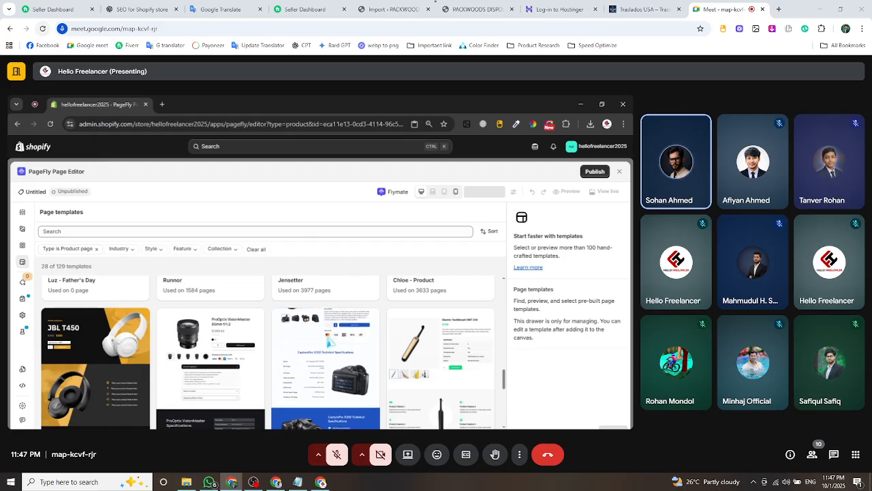
scroll(334, 395, "down", 1)
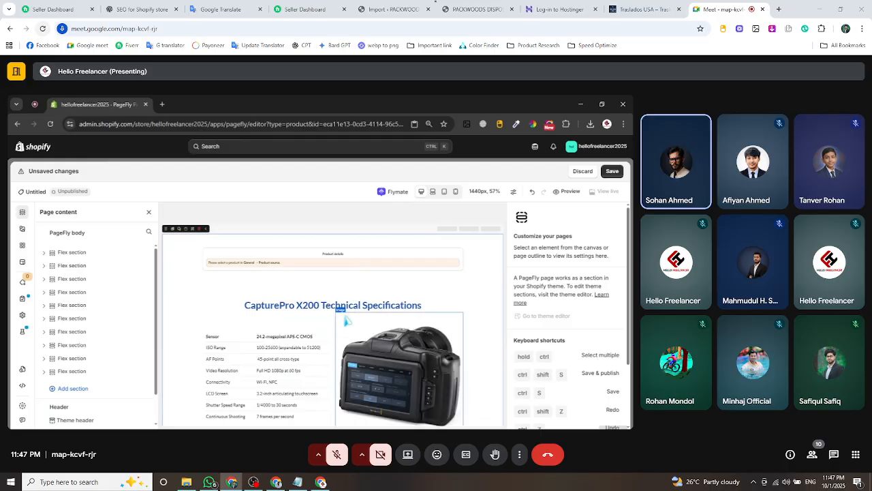
Remove the camera image from the blue technical specifications section, and delete that whole section from the page.
scroll(346, 320, "down", 3)
left_click(315, 361)
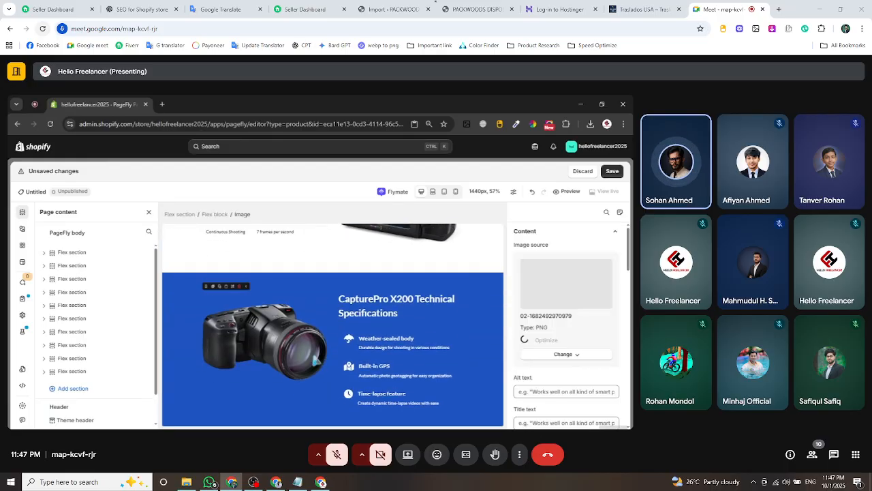
key("Delete")
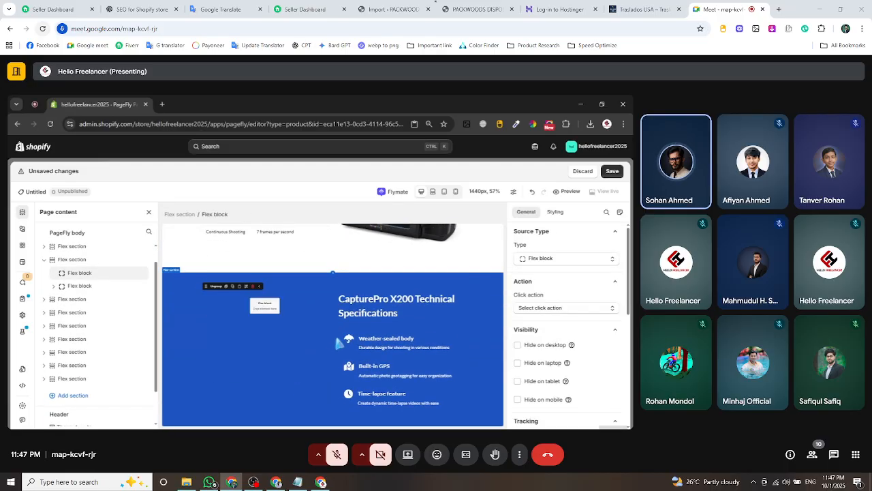
left_click(44, 261)
left_click(72, 263)
key("Delete")
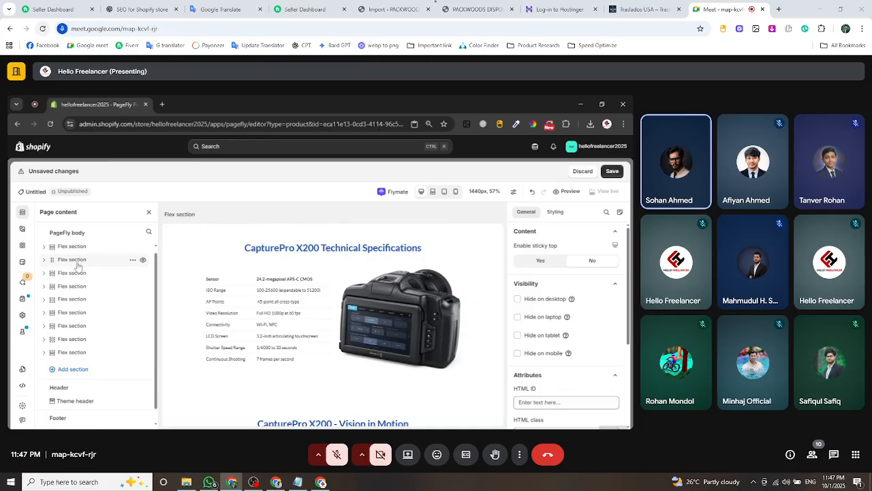
Delete the section with the CapturePro X200 specifications table and the "Vision in Motion" video section.
left_click(97, 262)
key("Delete")
key("ctrl+z")
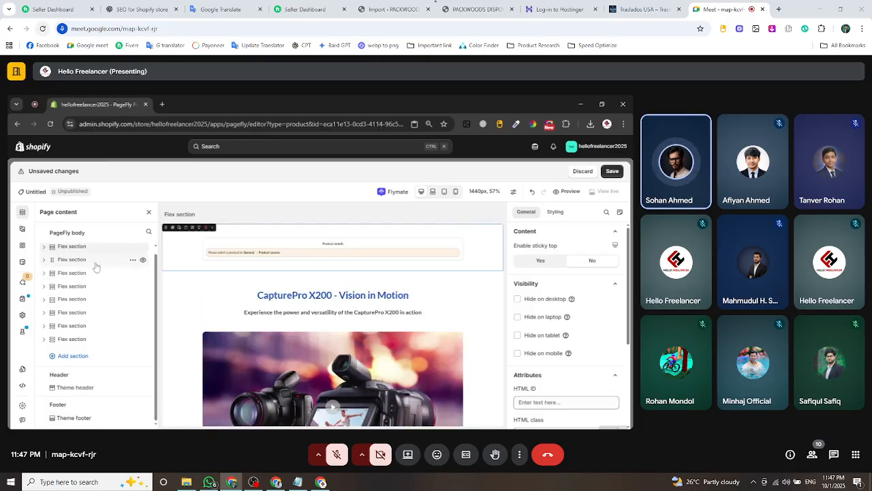
key("Delete")
key("Delete")
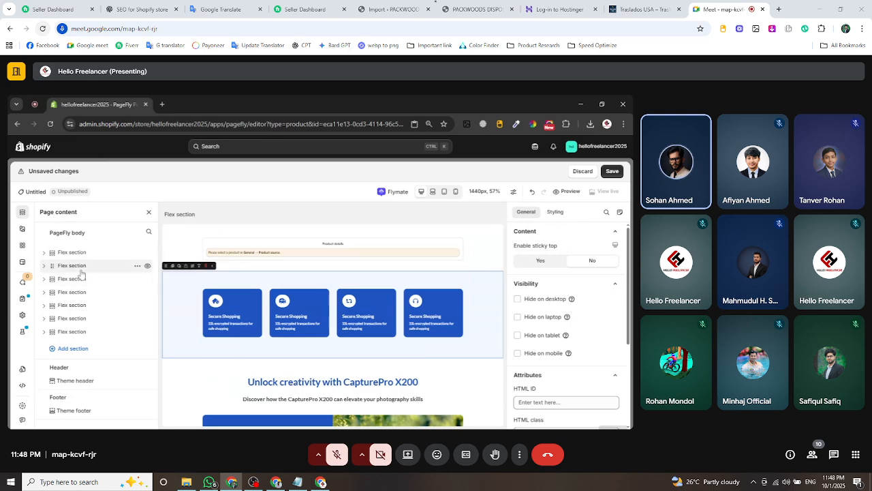
Delete the "Secure Shopping" cards, "Unlock creativity with CapturePro X200" and "Stunning Shots by CapturePro X200" sections.
key("Delete")
left_click(81, 271)
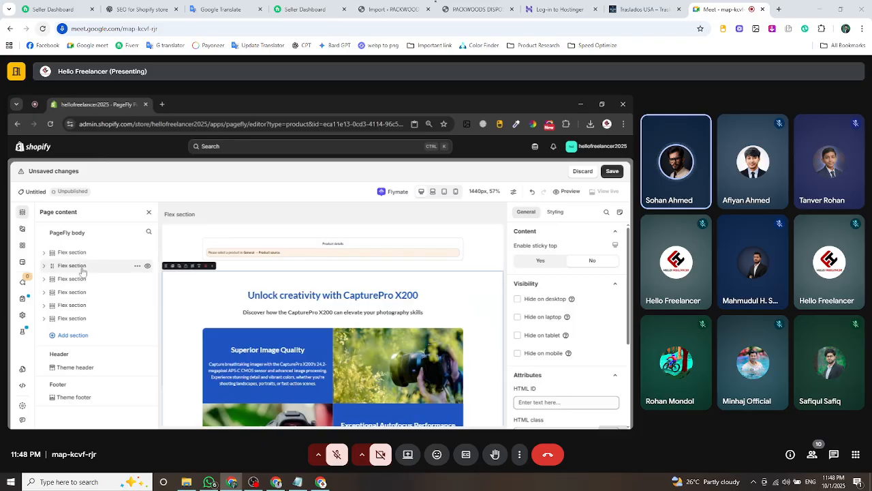
key("Delete")
left_click(82, 278)
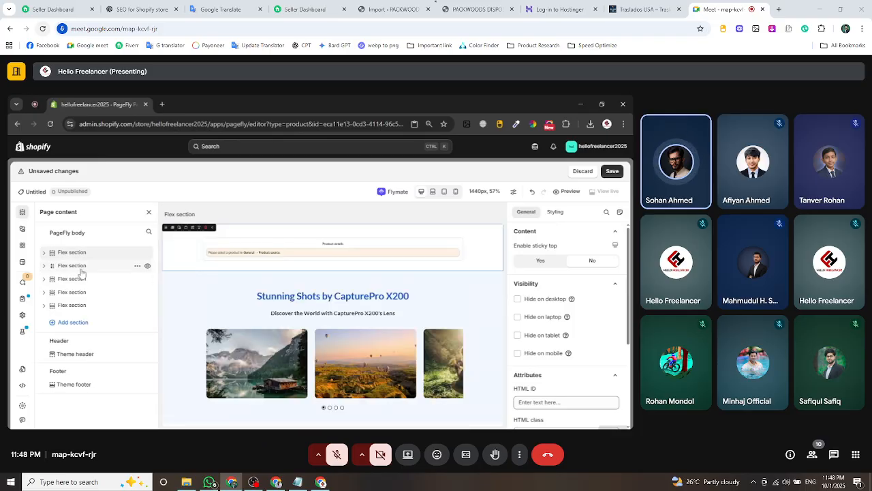
key("Delete")
Delete the "What Our Customers Say", "CapturePro X200 FAQs" and "Expand Your Photography Kit" sections, keeping only the product details section.
left_click(81, 270)
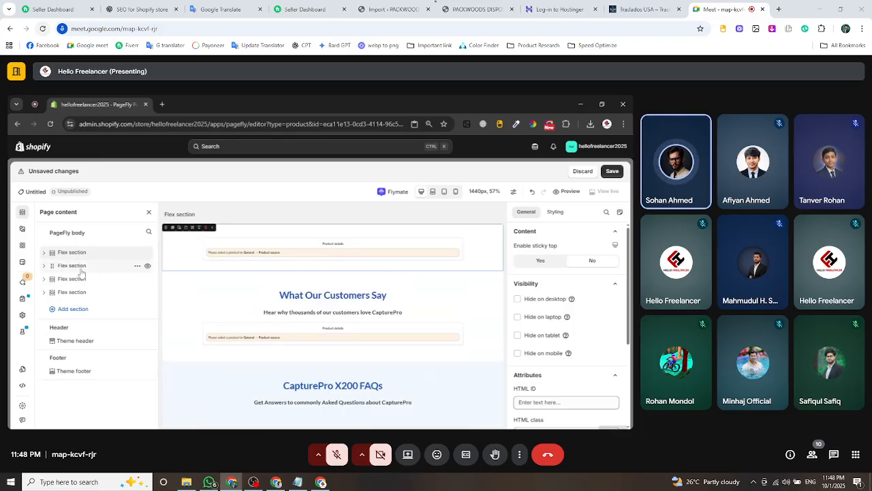
key("Delete")
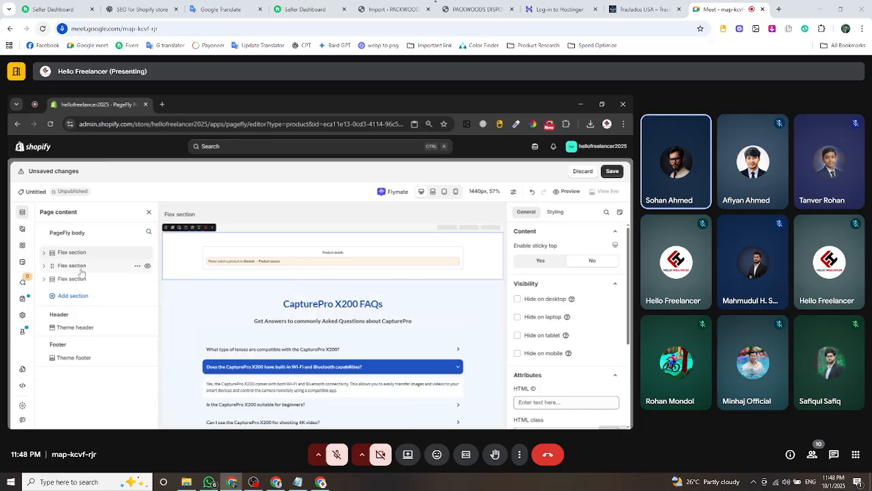
left_click(82, 269)
key("Delete")
left_click(81, 270)
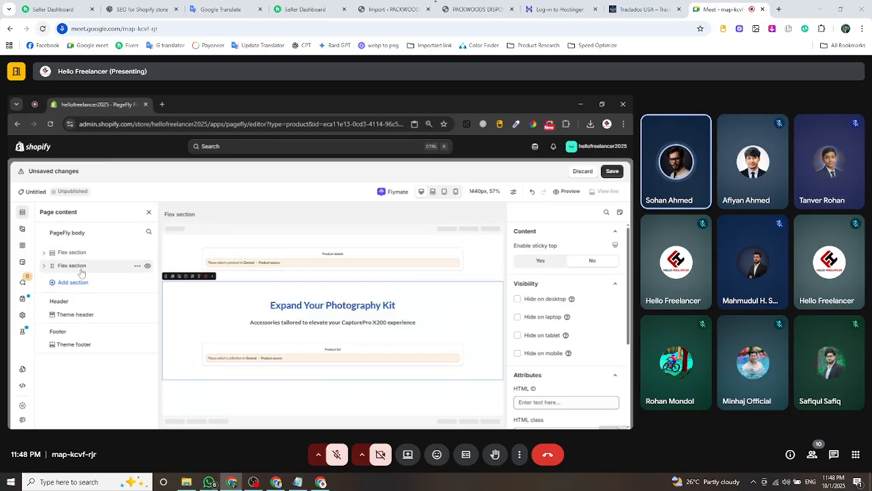
key("Delete")
Set the product source of the remaining Product details element to Auto and check its source type options.
left_click(312, 269)
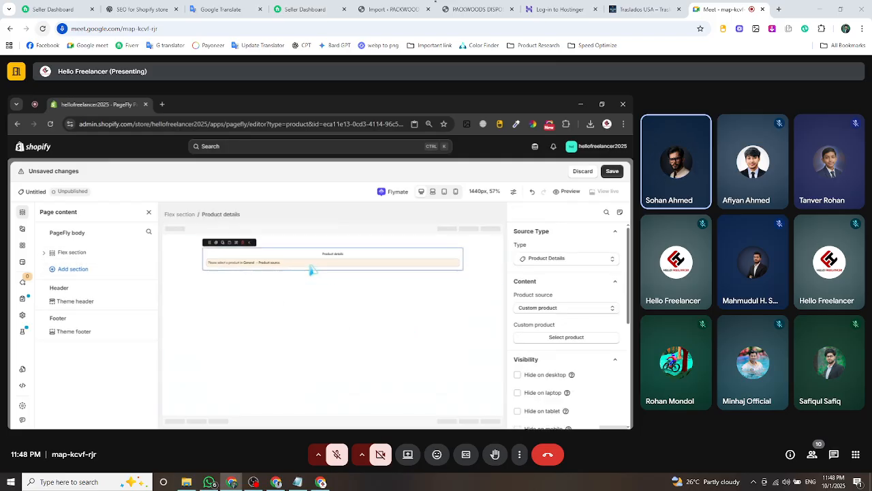
left_click(558, 308)
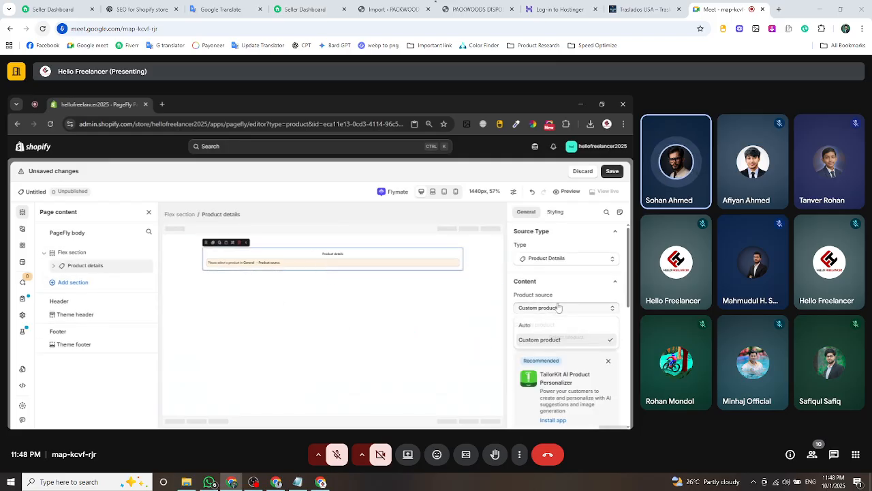
left_click(547, 327)
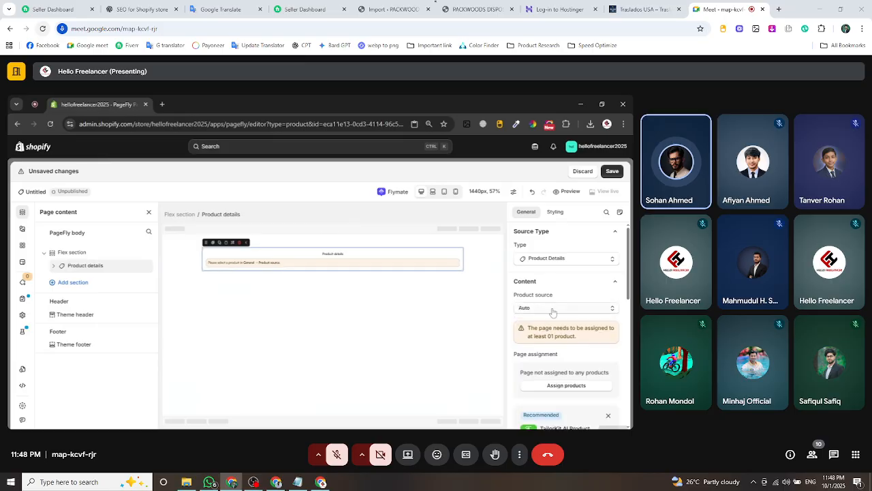
left_click(556, 260)
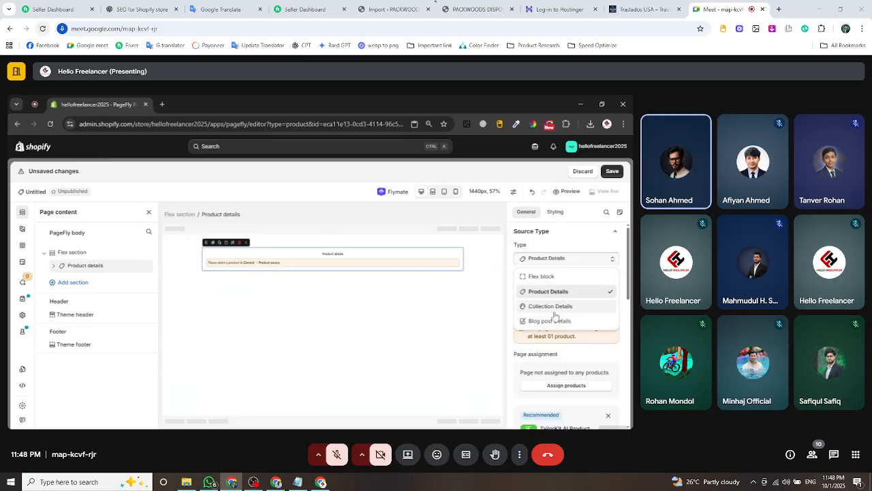
left_click(558, 259)
Assign the page to the Honor Choice VZ Sports Mate Headphone product.
scroll(556, 329, "down", 1)
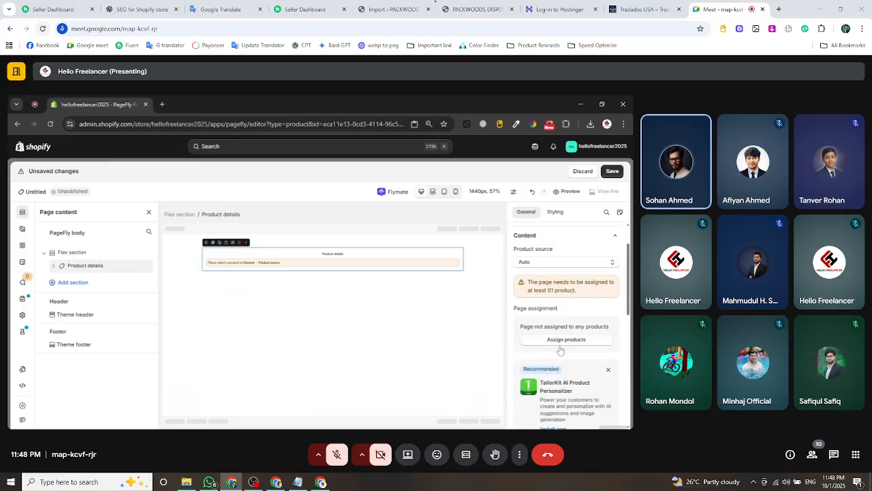
left_click(559, 337)
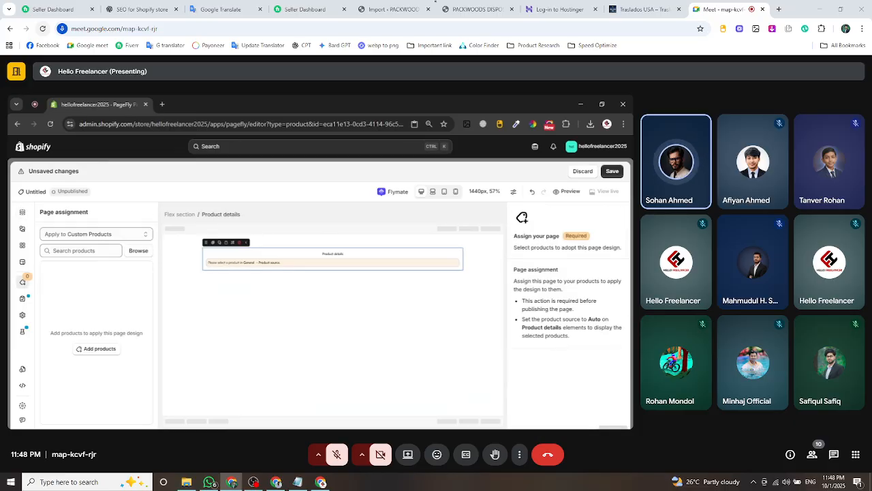
left_click(99, 349)
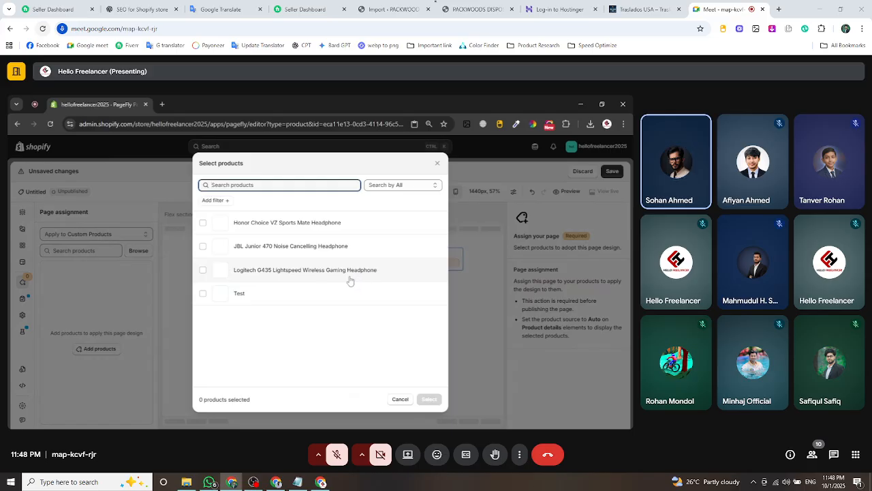
left_click(202, 224)
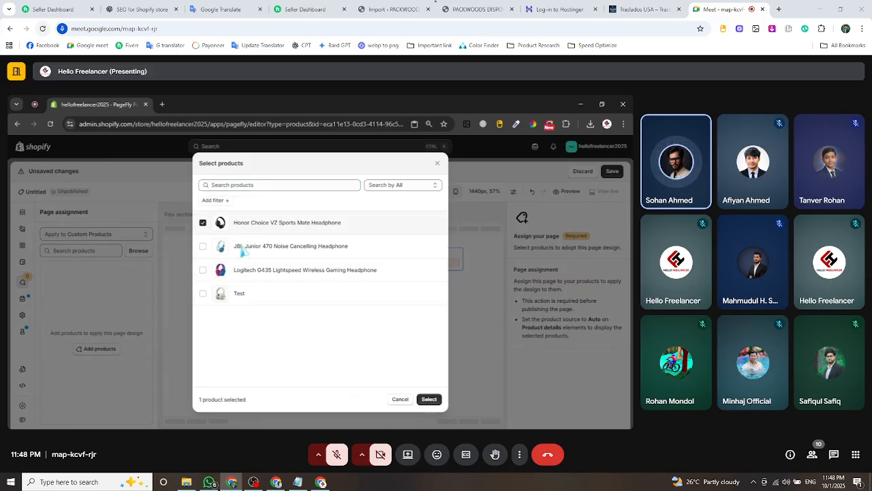
left_click(429, 399)
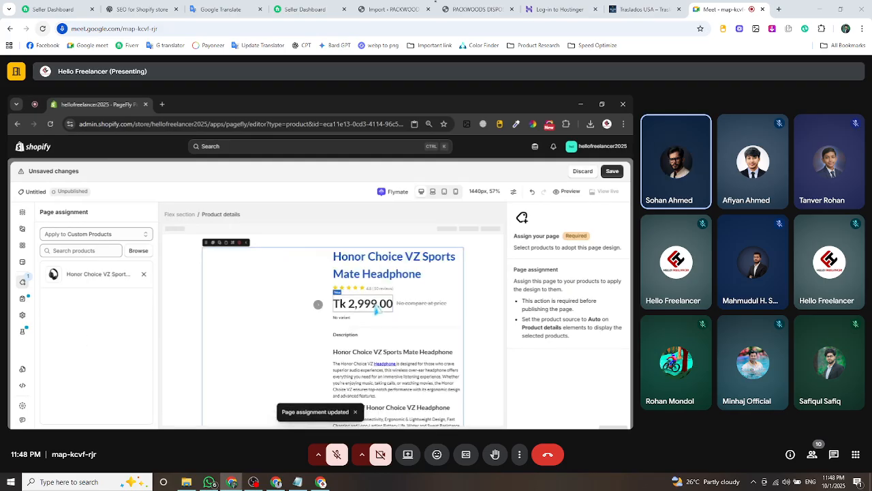
Review the assigned product's details on the canvas and save the page with the title "Product Page".
scroll(428, 294, "down", 10)
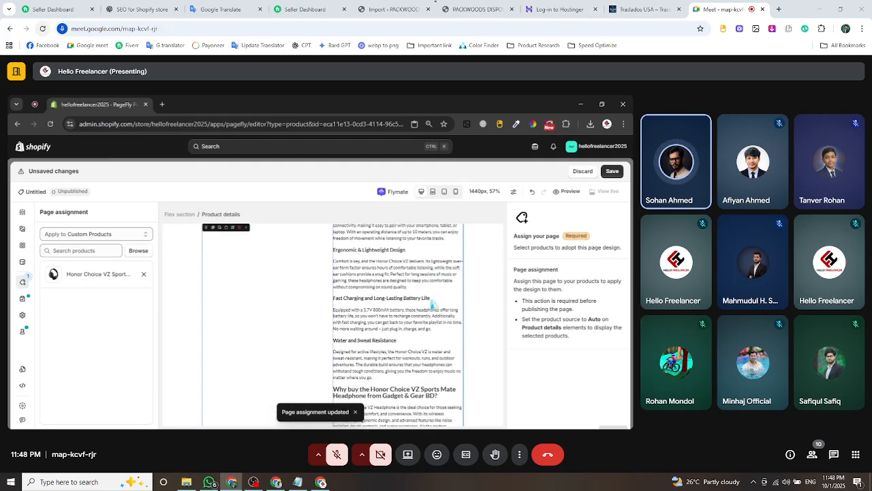
scroll(431, 305, "up", 10)
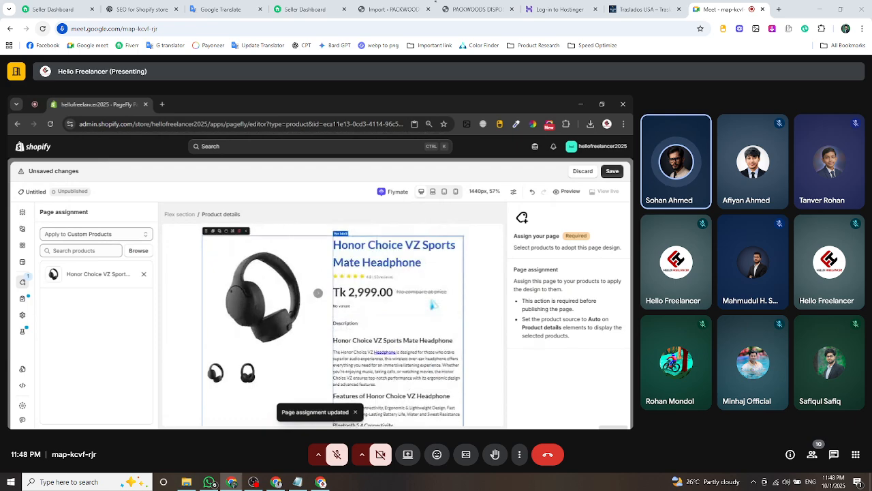
left_click(607, 174)
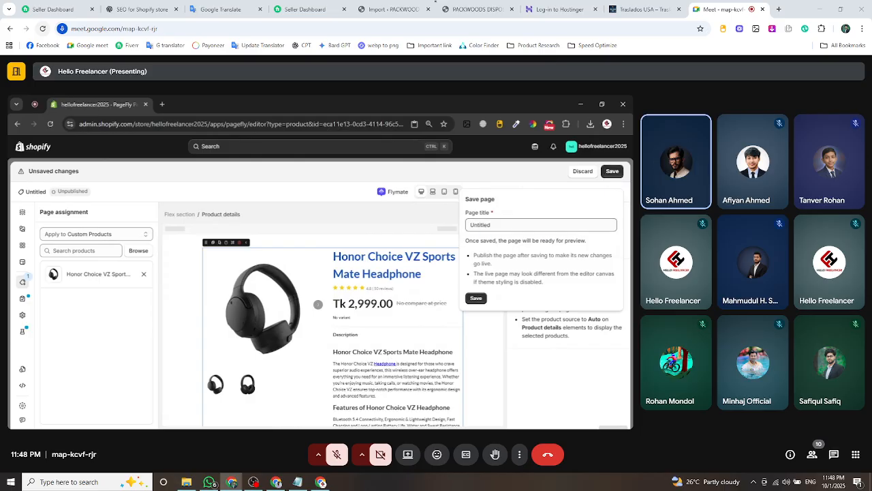
double_click(482, 225)
type("Product Page")
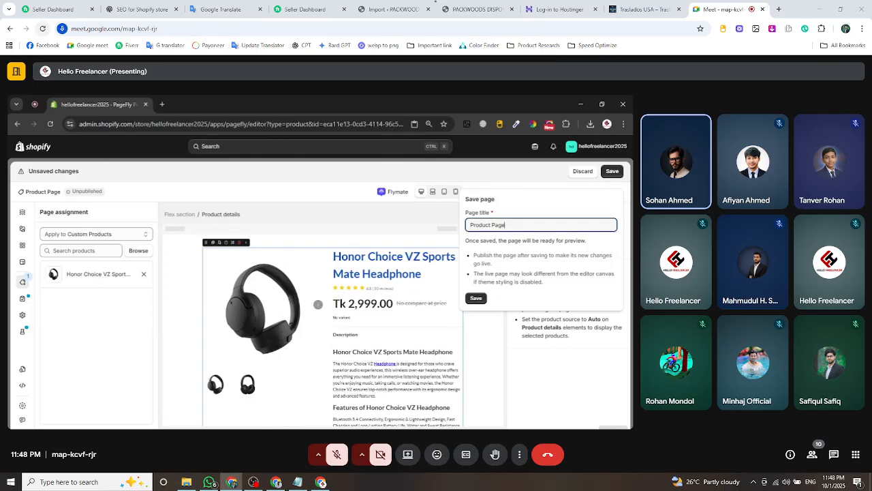
left_click(476, 298)
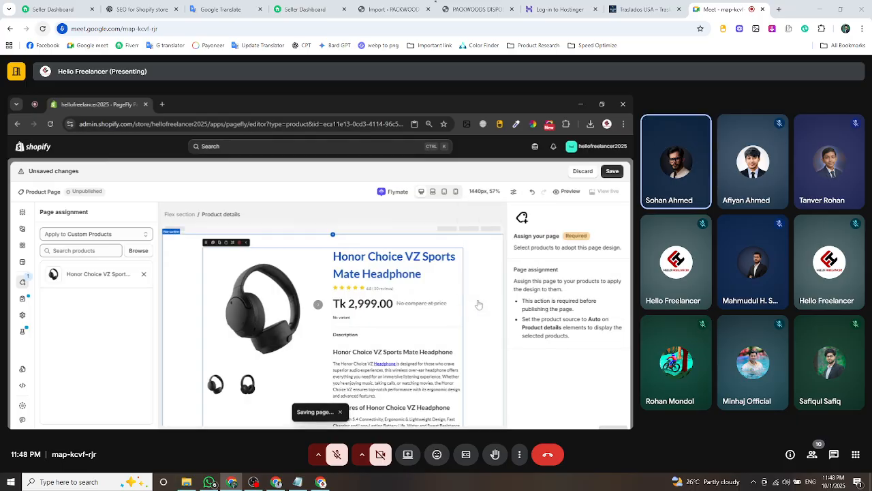
scroll(495, 297, "down", 10)
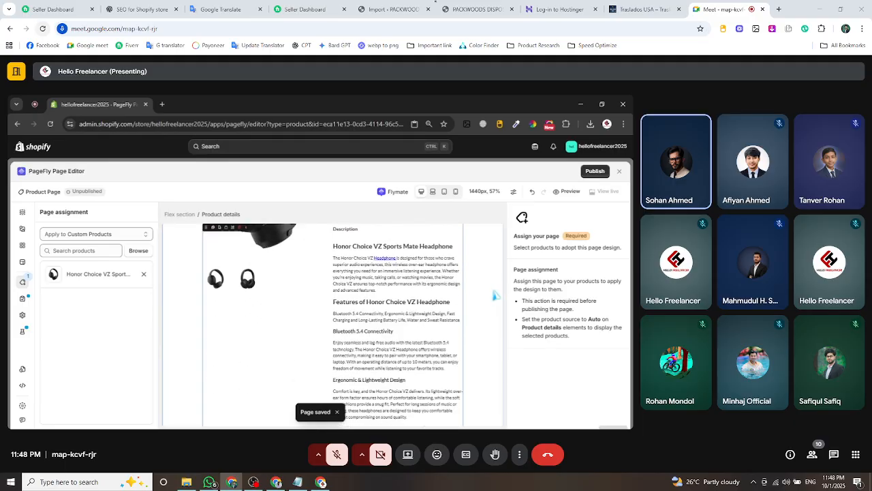
scroll(495, 300, "up", 10)
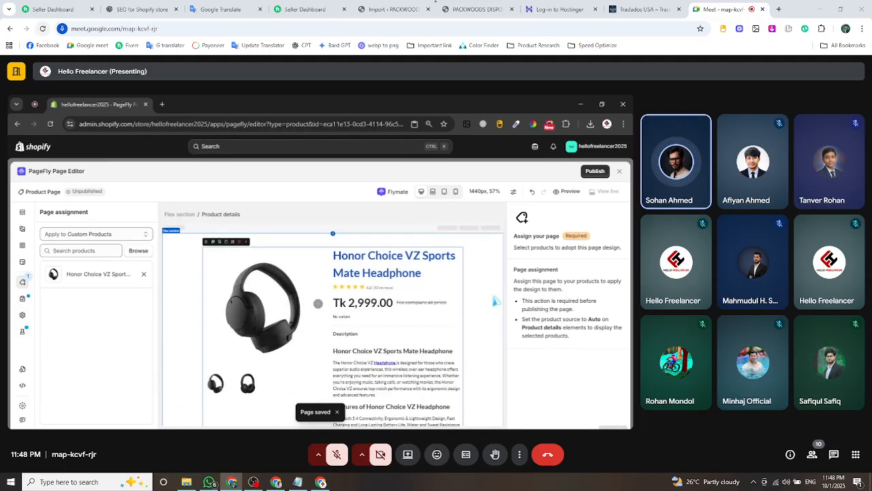
Preview the saved product page in the store, close the preview and publish the page.
left_click(567, 191)
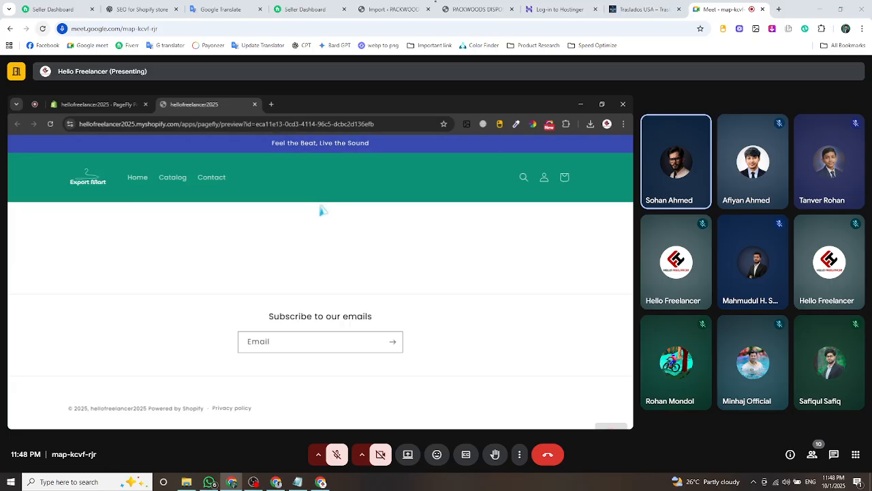
left_click(255, 105)
left_click(586, 172)
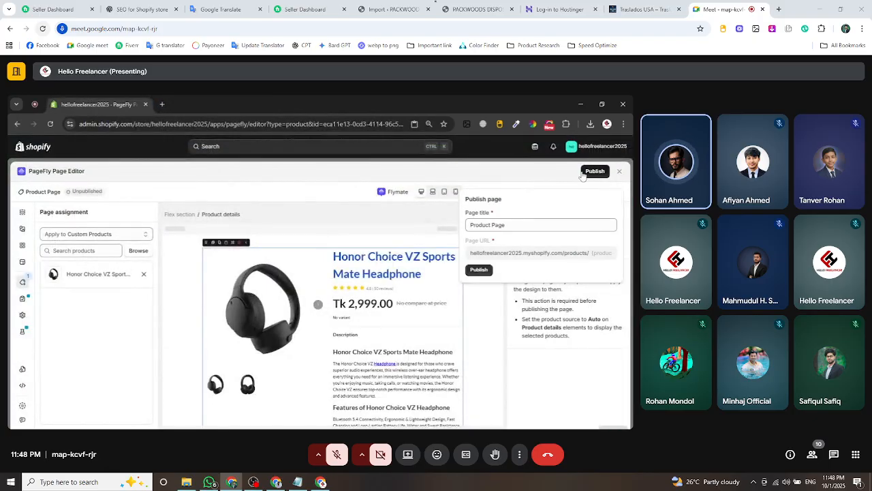
left_click(485, 269)
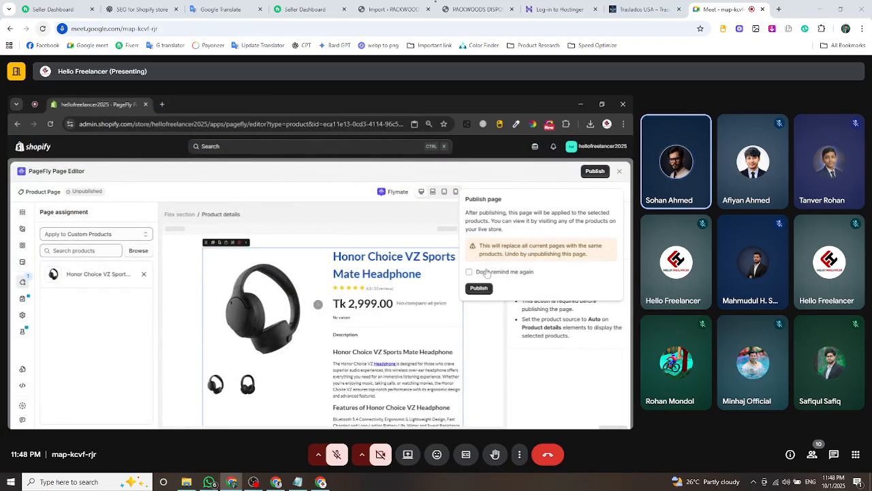
left_click(477, 288)
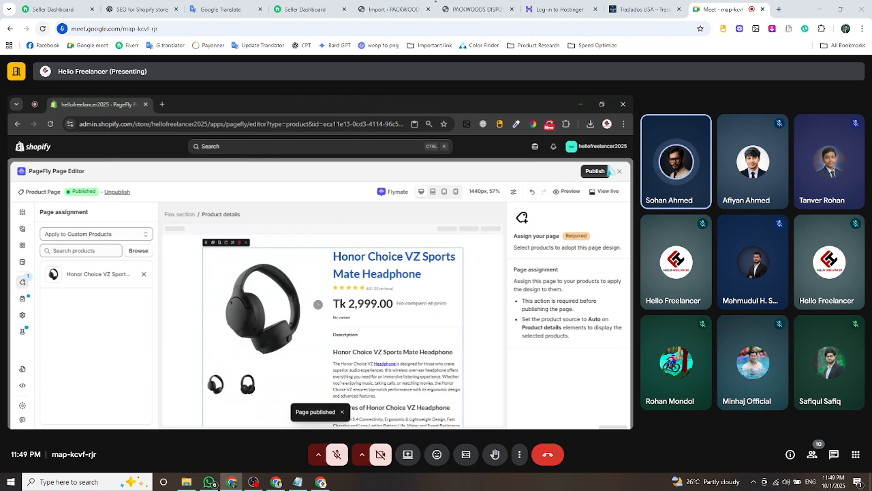
Publish the product page again and reopen its store preview to check it, closing each preview.
left_click(587, 173)
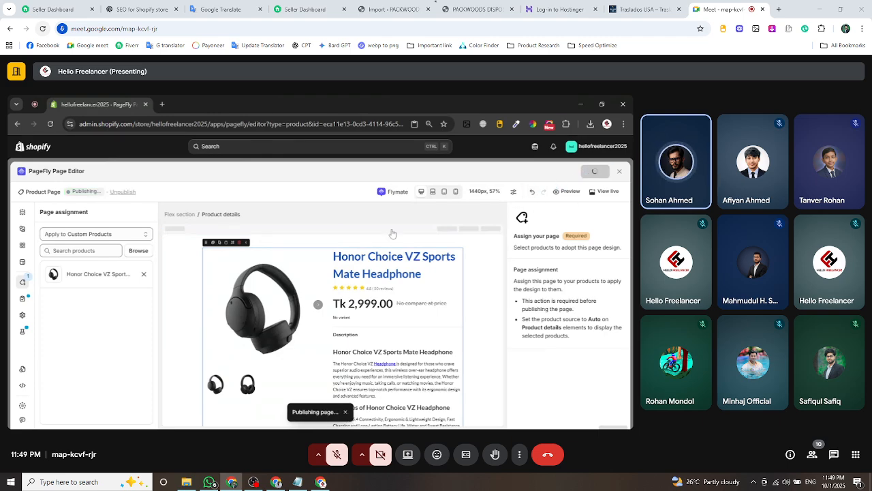
left_click(567, 193)
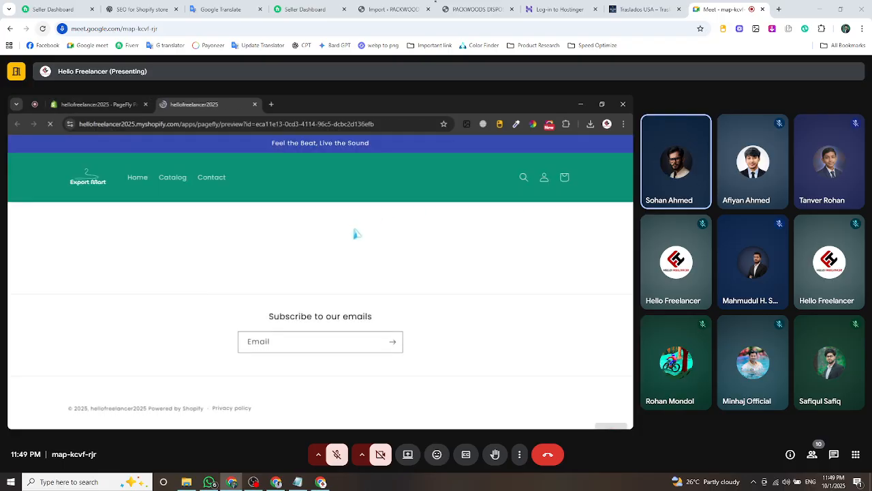
left_click(256, 105)
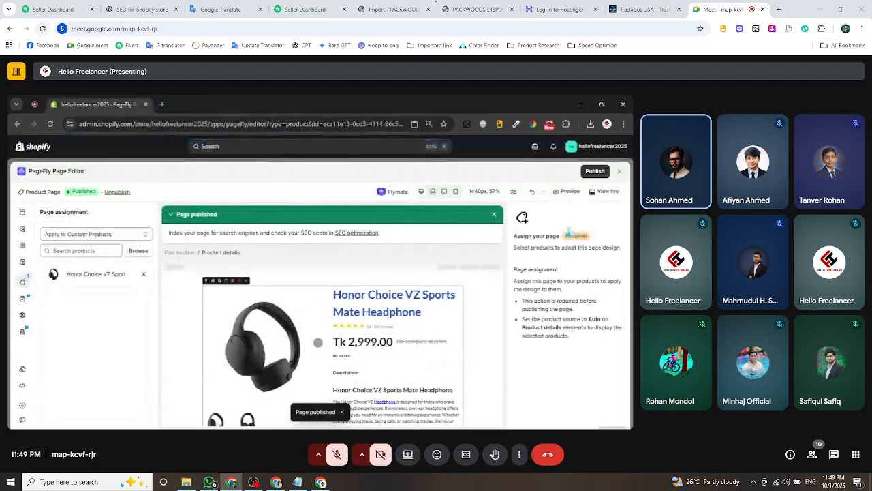
left_click(569, 196)
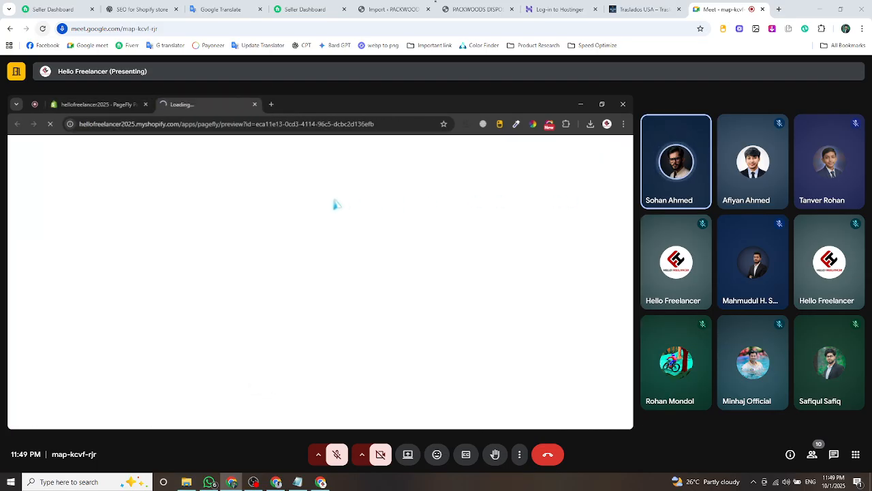
left_click(256, 105)
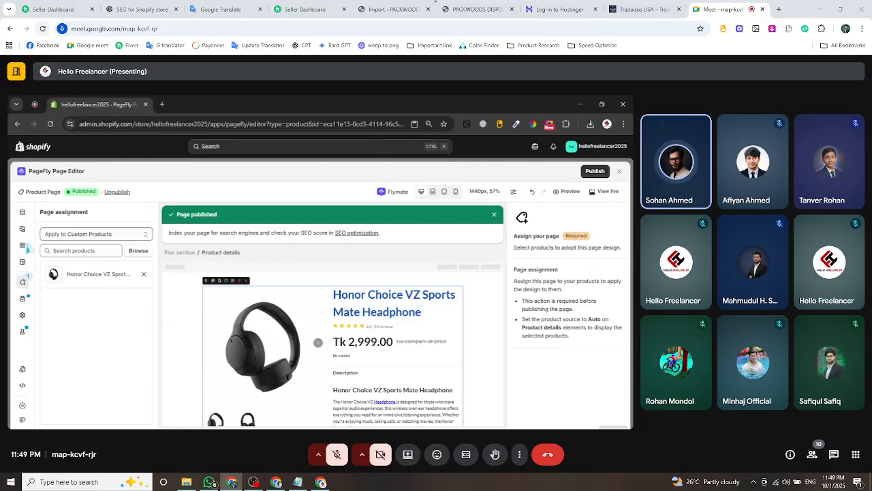
Leave the product page editor, open the Home Page for editing and select the Shop Now button on the JBL headphone card.
left_click(619, 171)
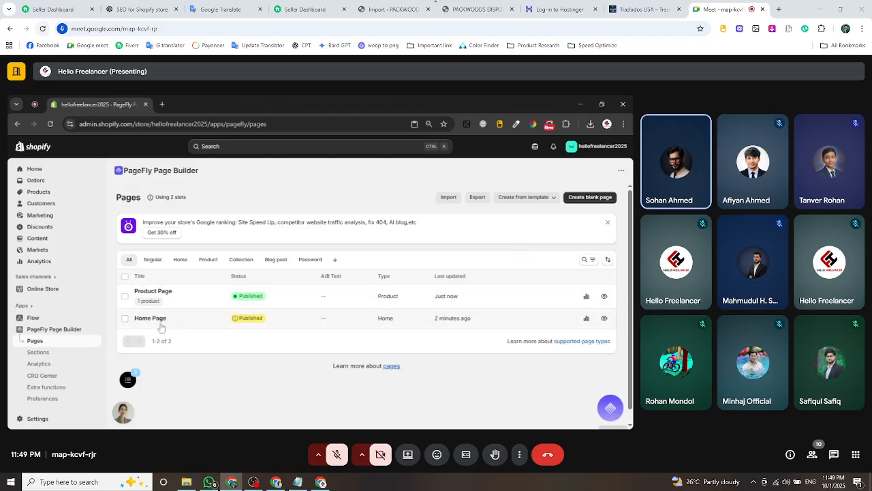
left_click(158, 324)
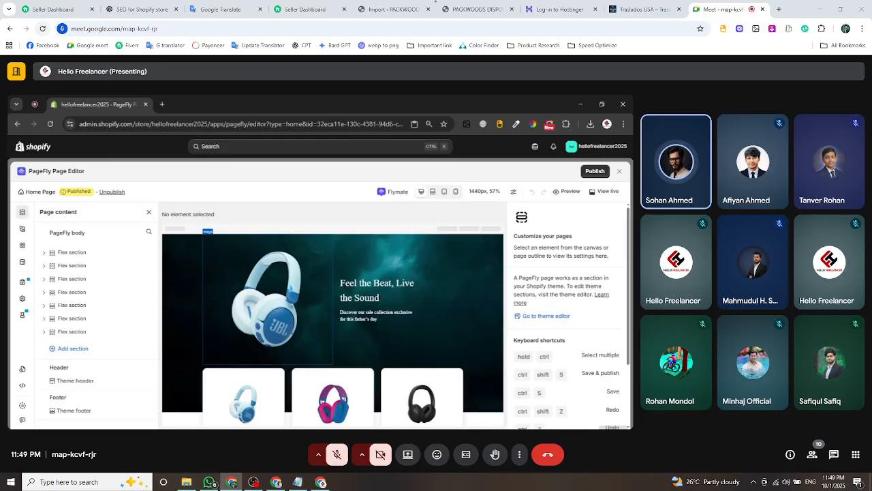
scroll(259, 354, "down", 3)
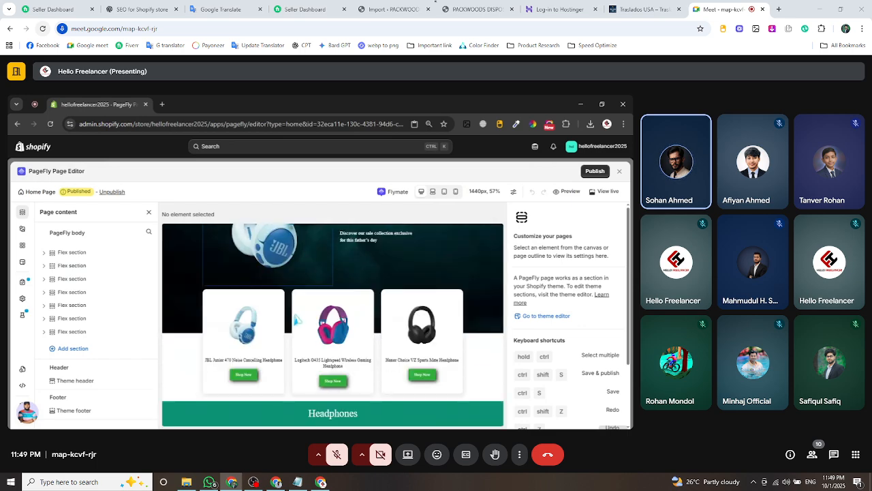
left_click(255, 382)
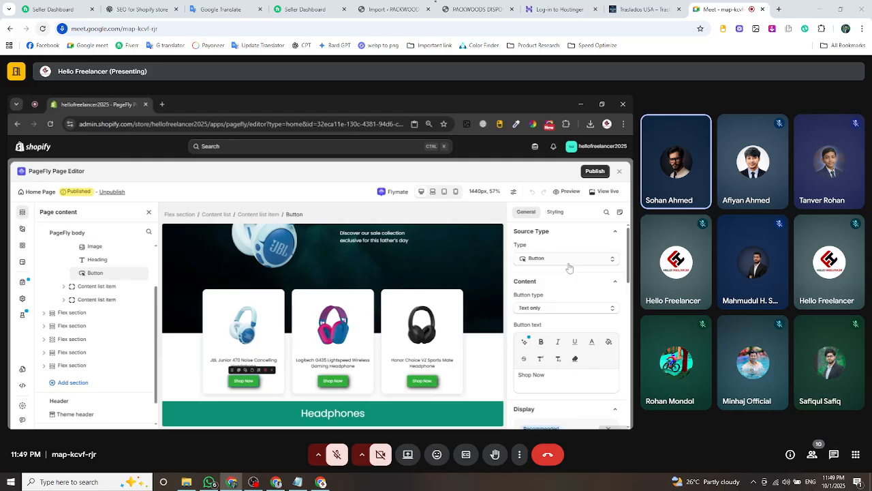
Look through the JBL card button's general settings for its action, visibility, tracking and attribute options.
scroll(570, 265, "down", 10)
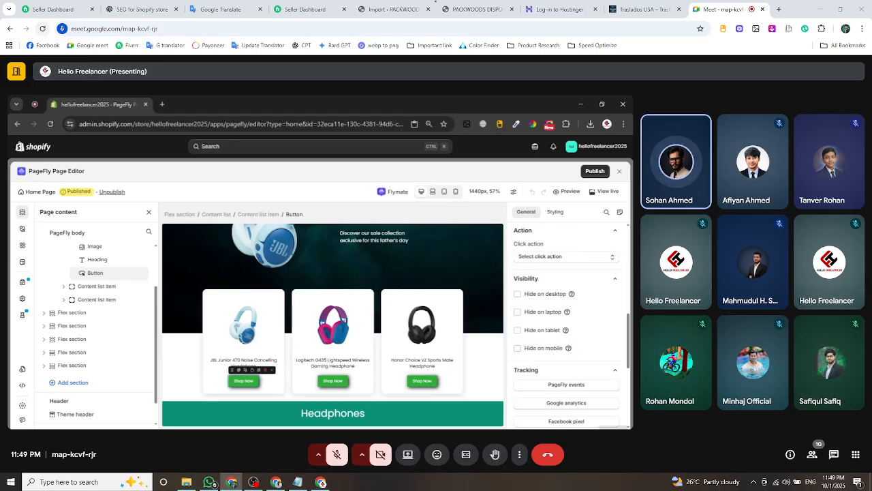
scroll(575, 293, "down", 4)
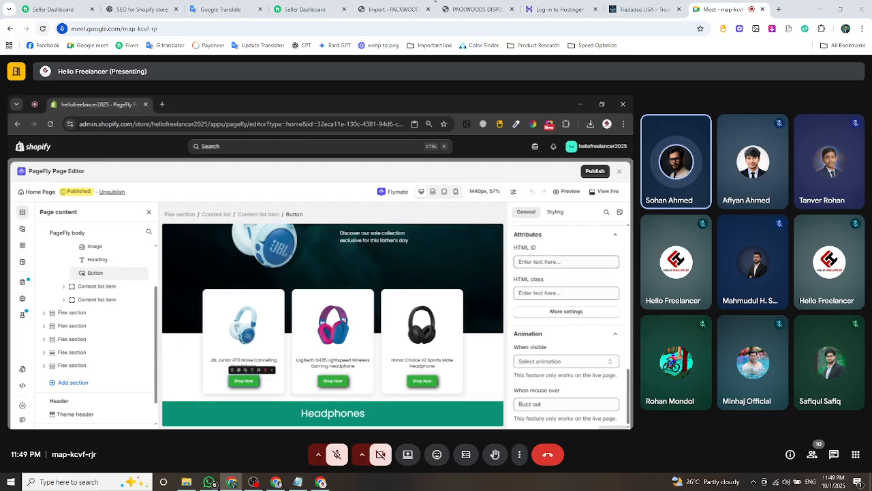
left_click(567, 312)
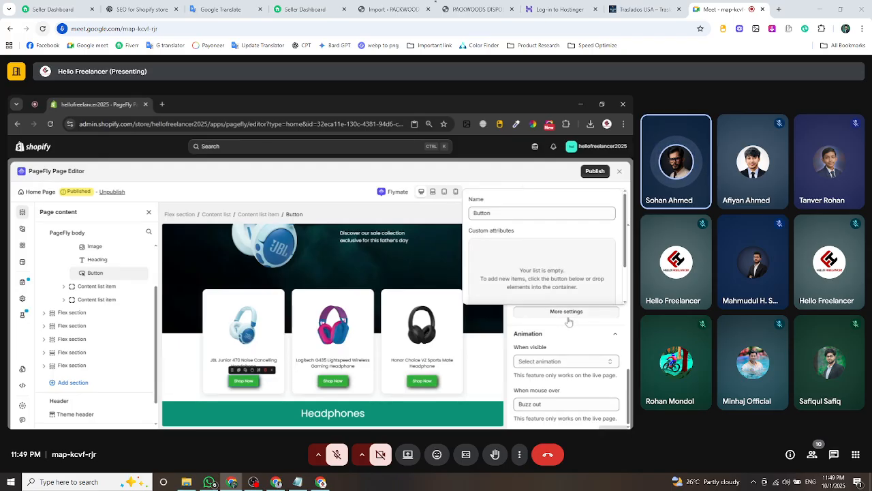
left_click(567, 312)
left_click(558, 293)
scroll(563, 258, "up", 2)
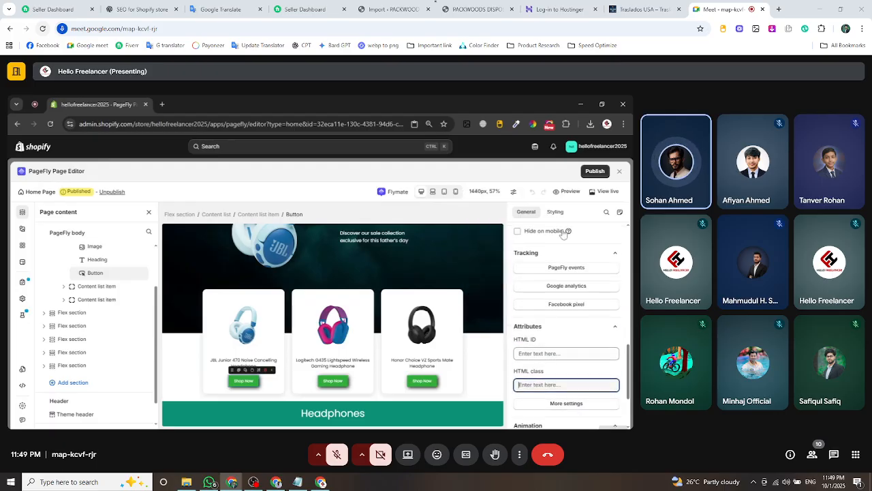
scroll(573, 332, "up", 3)
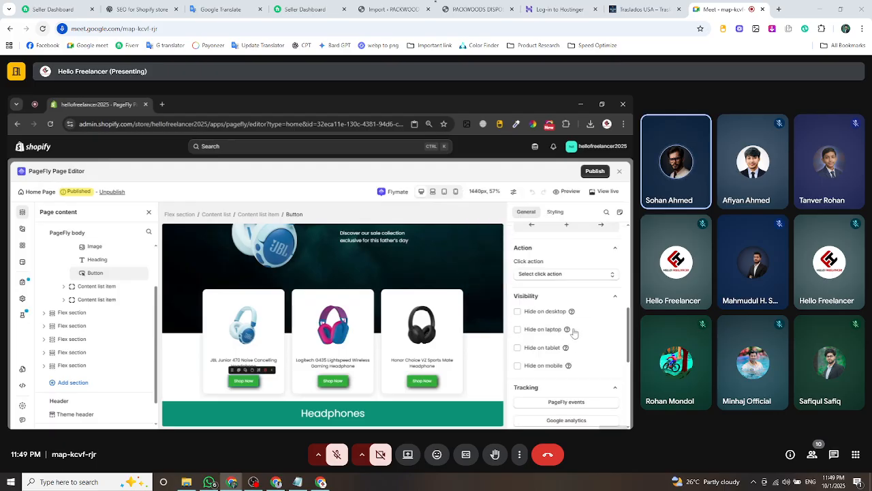
scroll(574, 332, "up", 3)
scroll(573, 331, "down", 8)
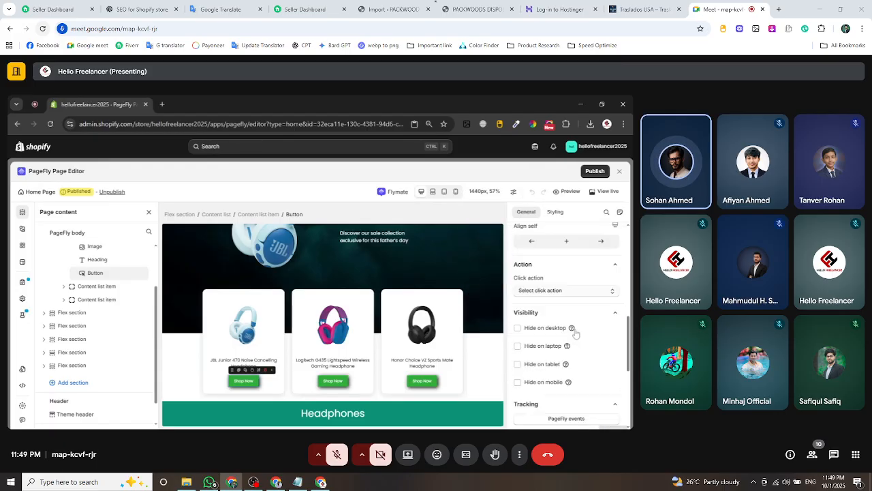
left_click(254, 392)
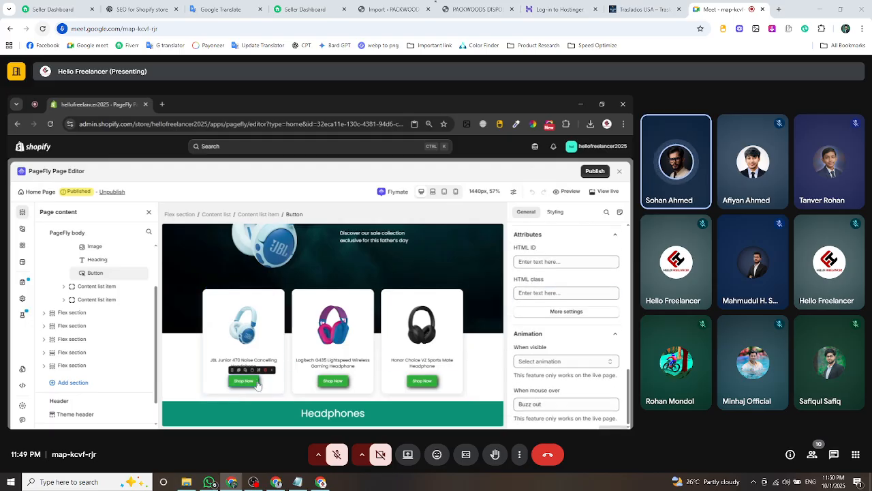
left_click(592, 314)
left_click(542, 212)
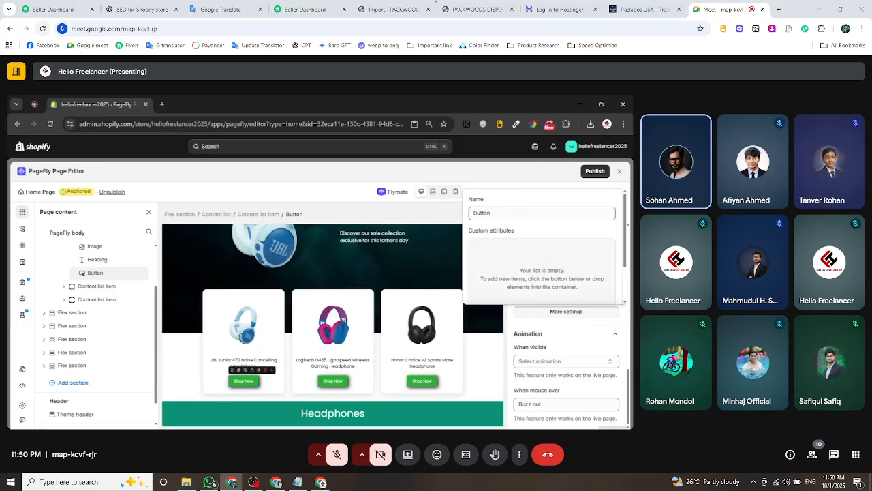
scroll(586, 279, "down", 1)
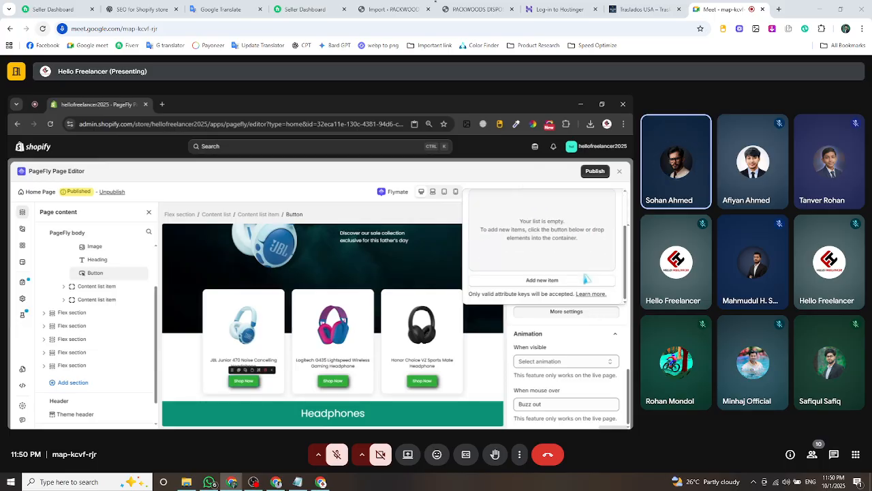
left_click(548, 279)
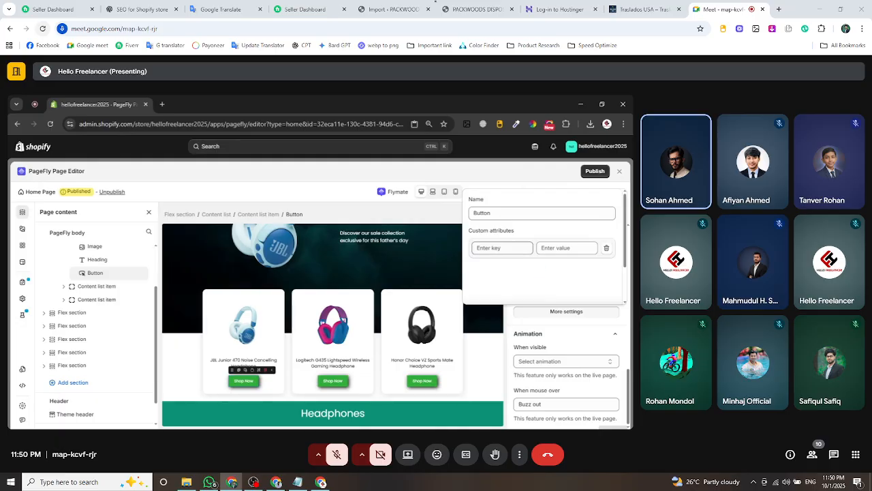
left_click(607, 249)
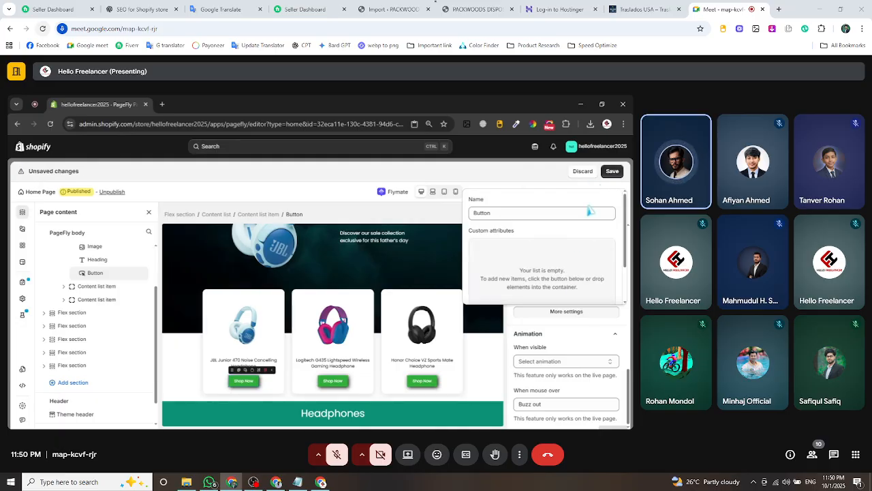
left_click(566, 333)
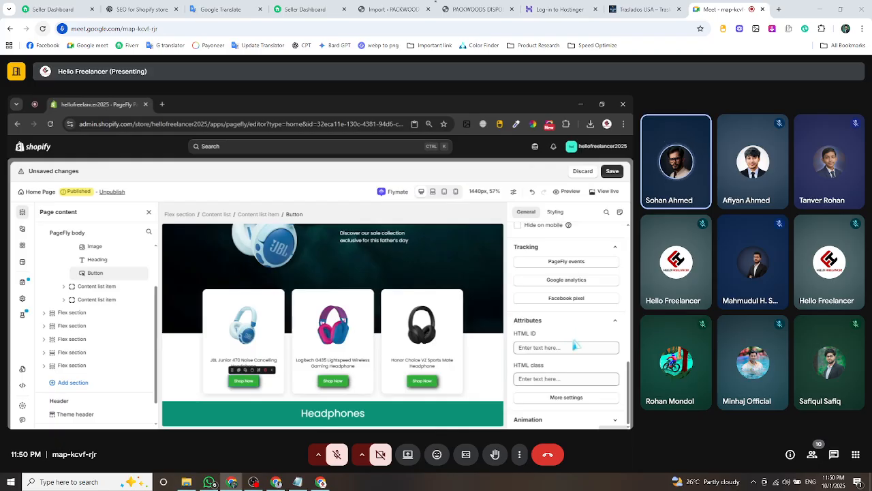
Examine the JBL card button's styling settings and the available button types.
scroll(566, 320, "up", 10)
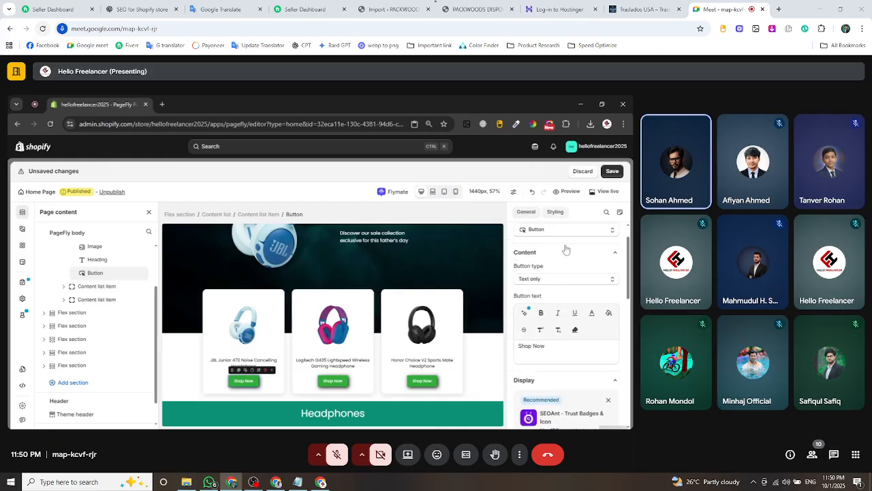
left_click(555, 211)
scroll(585, 320, "down", 10)
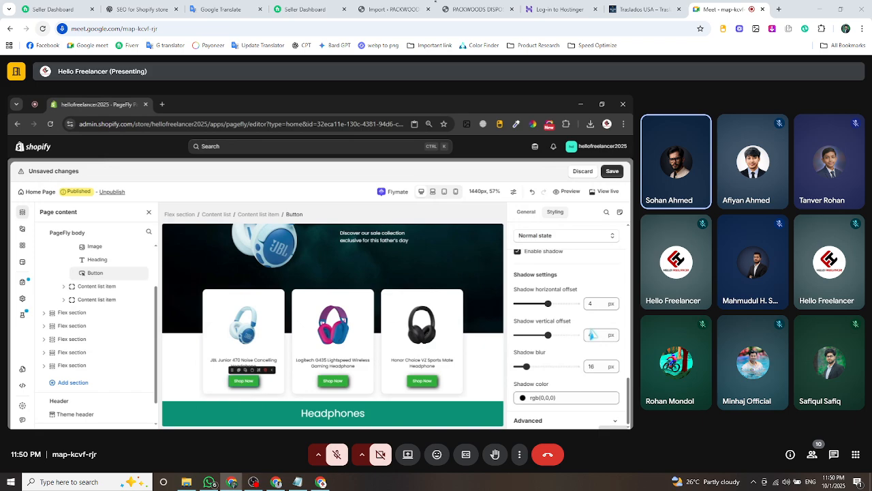
scroll(592, 335, "up", 10)
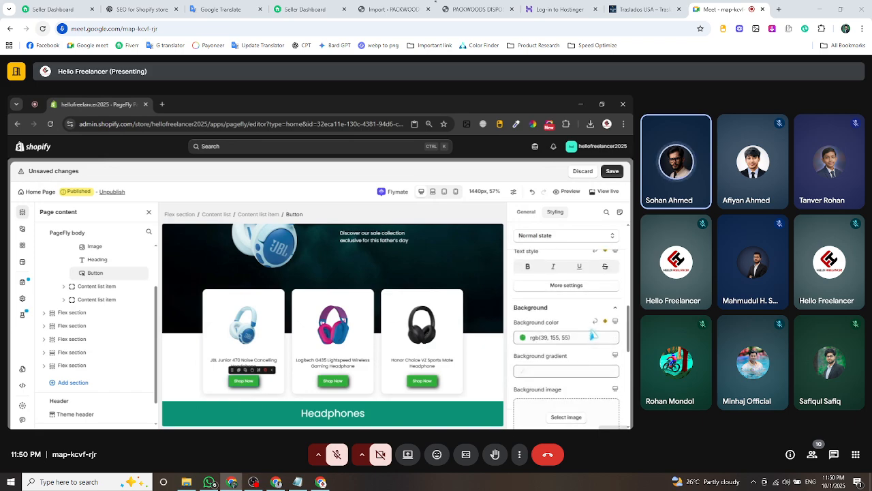
left_click(536, 212)
scroll(603, 301, "down", 1)
scroll(604, 301, "up", 1)
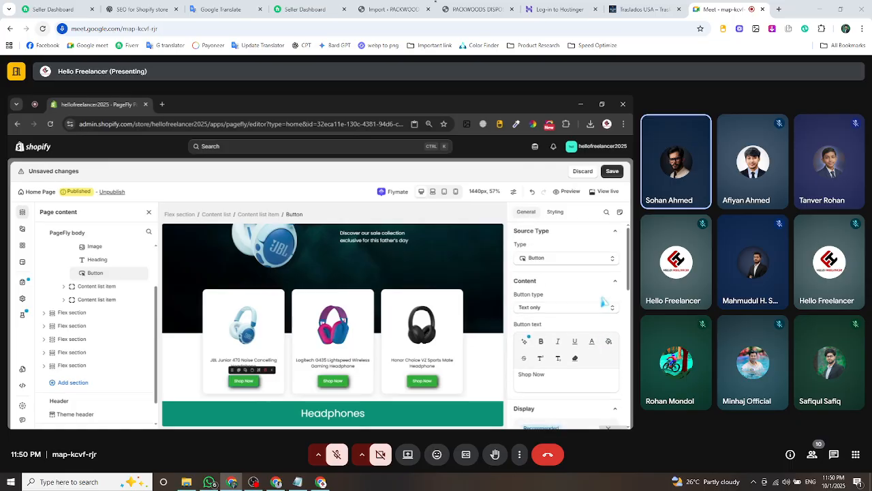
left_click(562, 309)
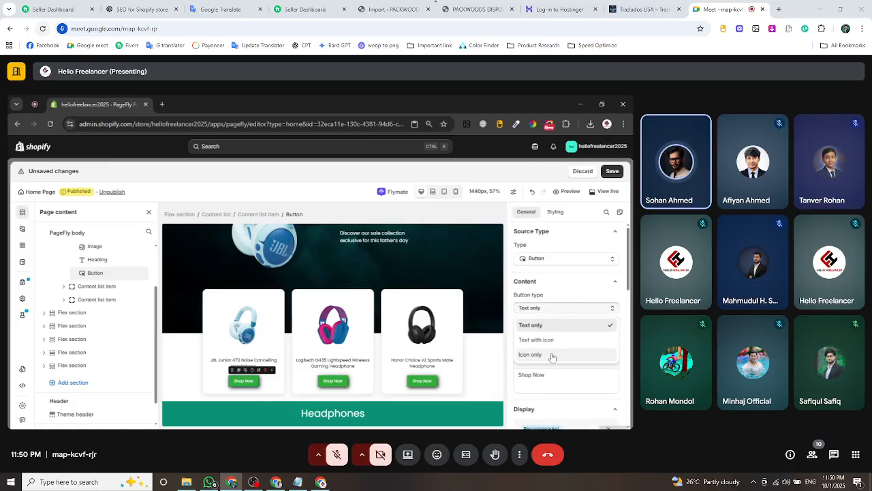
left_click(556, 308)
Change the source type of the JBL card's Shop Now button to Product add cart.
left_click(565, 259)
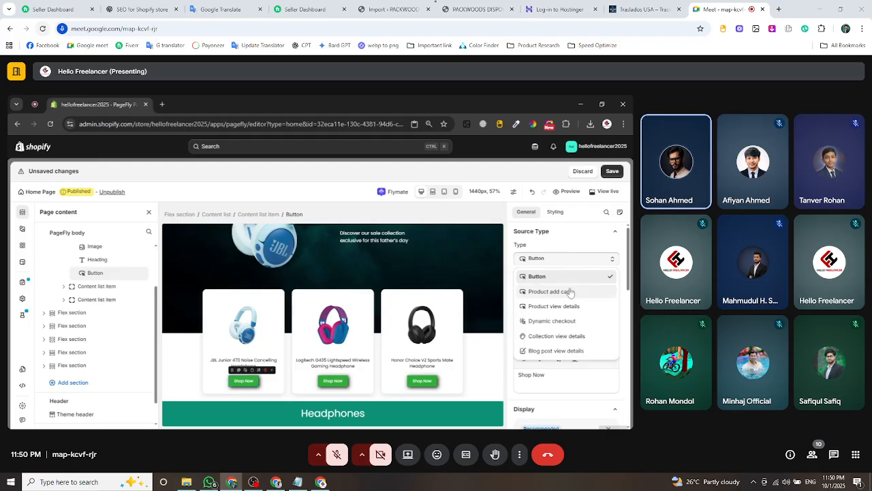
left_click(570, 292)
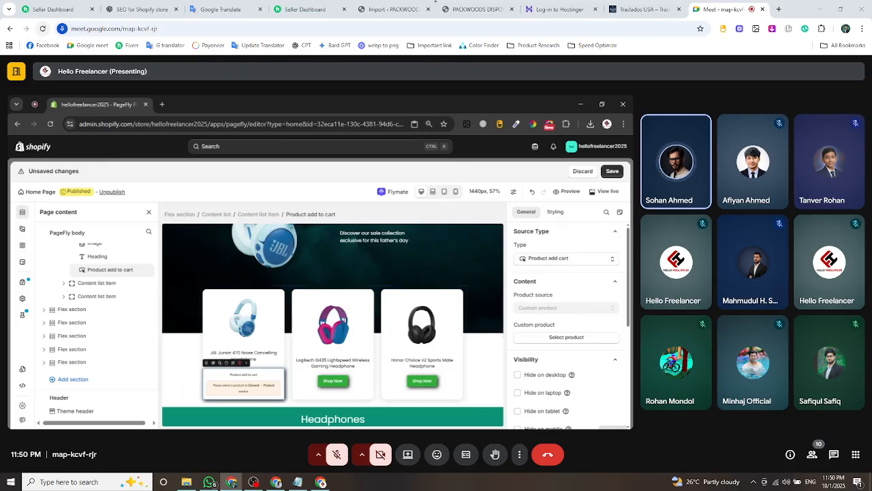
left_click(570, 339)
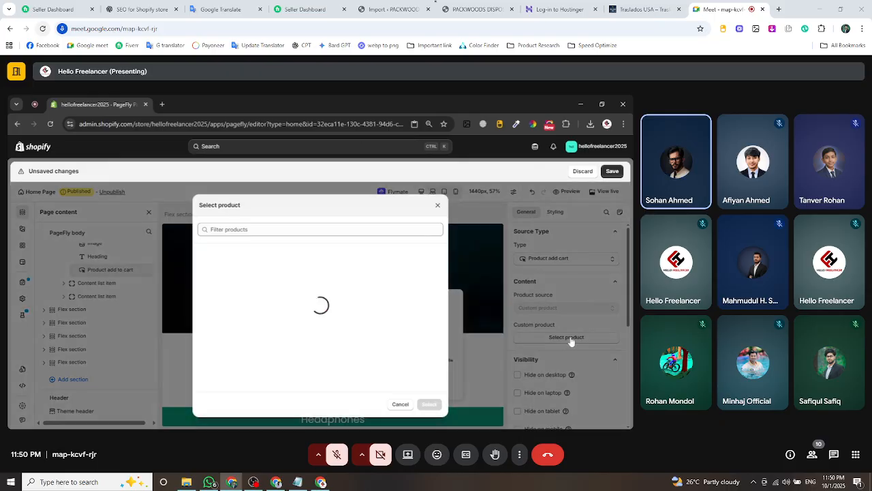
left_click(284, 266)
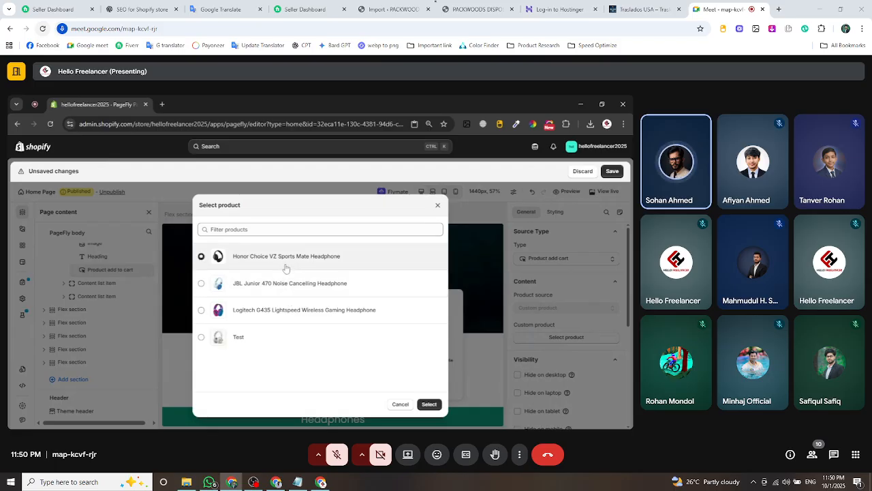
left_click(286, 283)
left_click(290, 309)
left_click(403, 404)
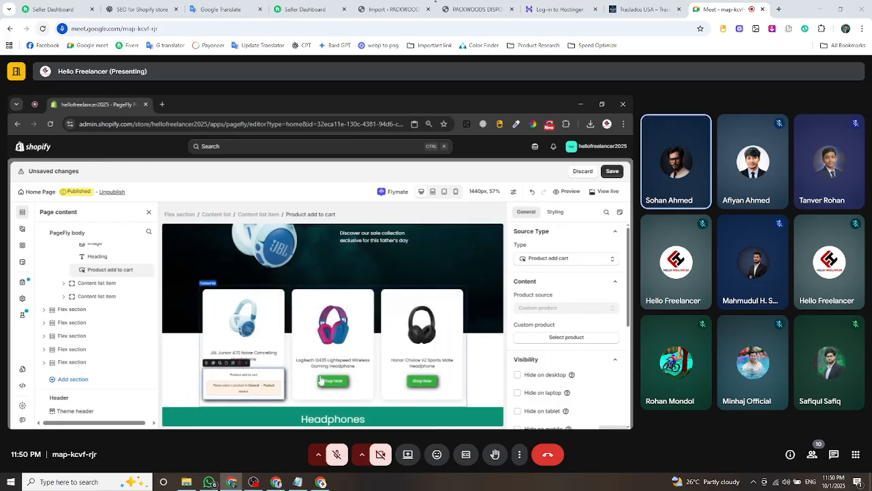
Assign the JBL Junior 470 Noise Cancelling Headphone as the custom product of the JBL card's add-to-cart button.
left_click(576, 338)
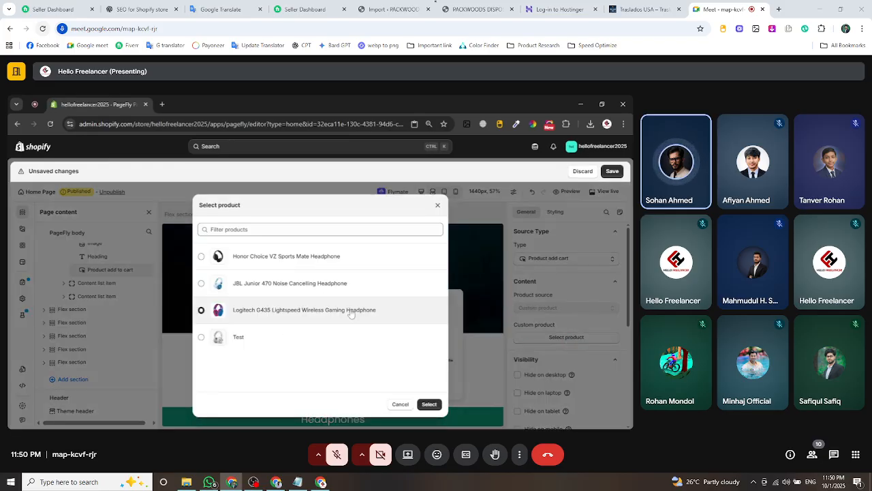
left_click(262, 286)
left_click(426, 405)
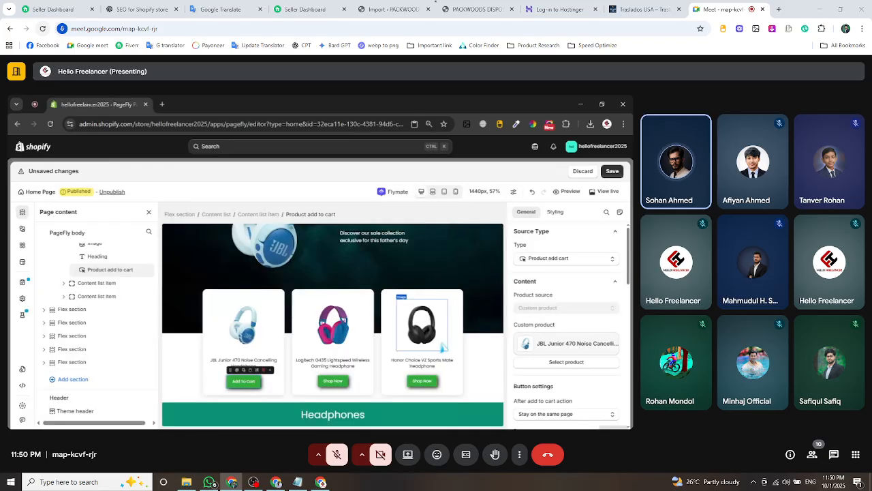
Convert the Logitech card's Shop Now button to Product add cart and assign the Logitech G435 Lightspeed Wireless Gaming Headphone to it.
left_click(345, 384)
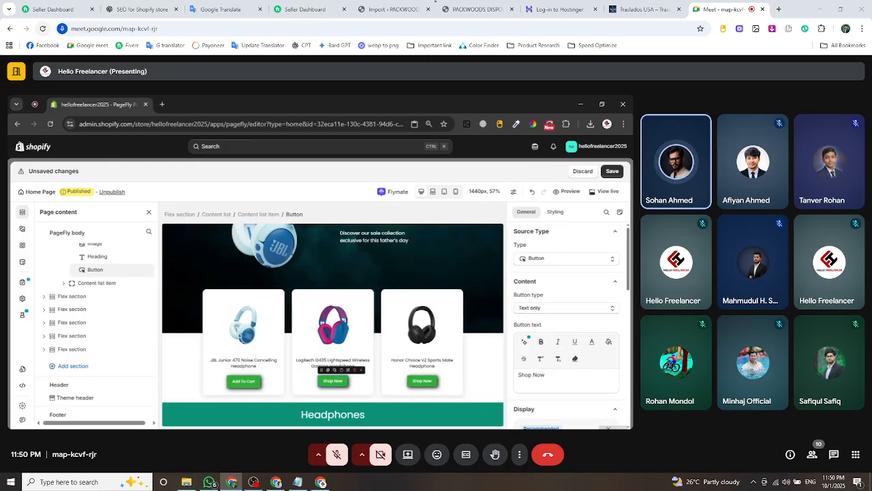
left_click(546, 262)
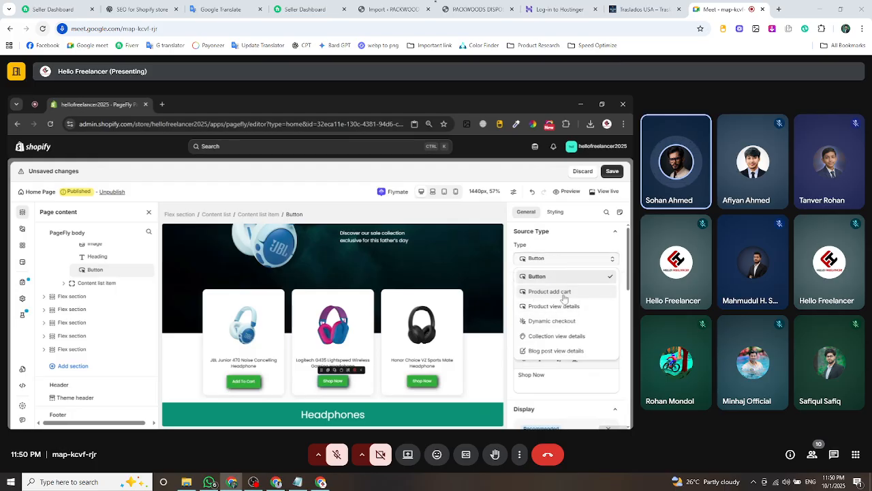
left_click(550, 292)
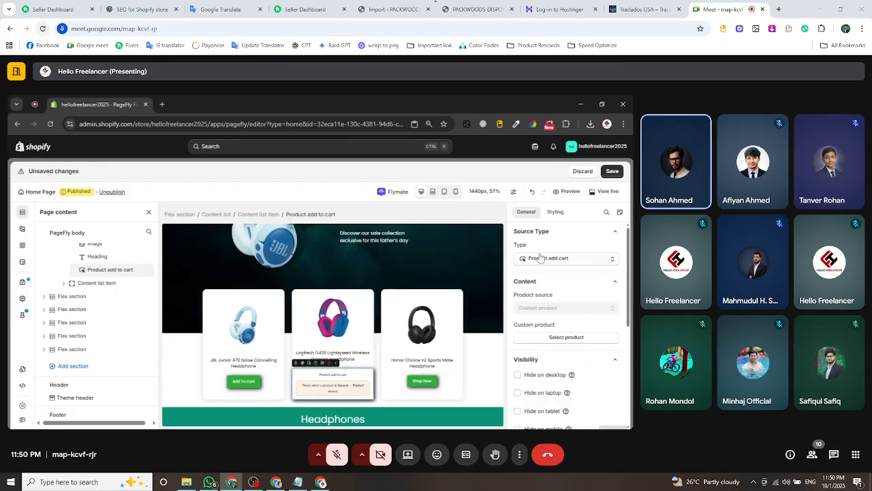
left_click(566, 338)
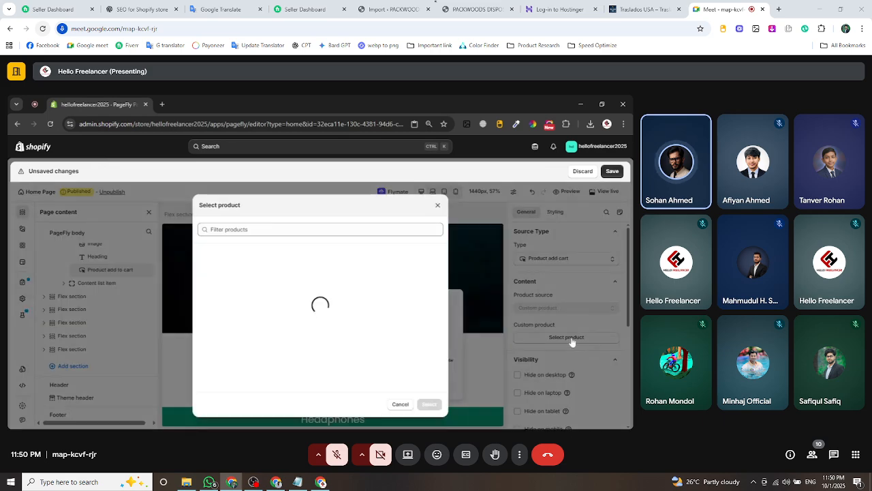
left_click(265, 310)
left_click(430, 404)
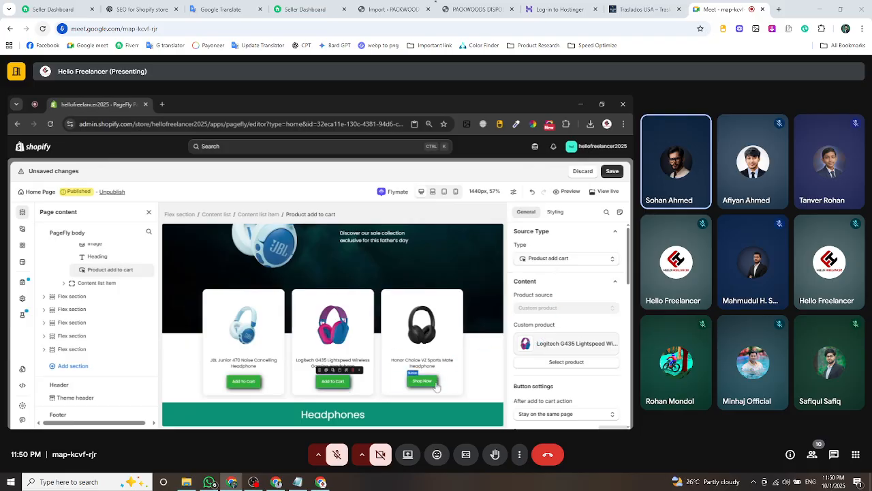
Convert the Honor Choice card's Shop Now button to Product add cart and assign the Honor Choice VZ Sports Mate Headphone to it.
left_click(552, 260)
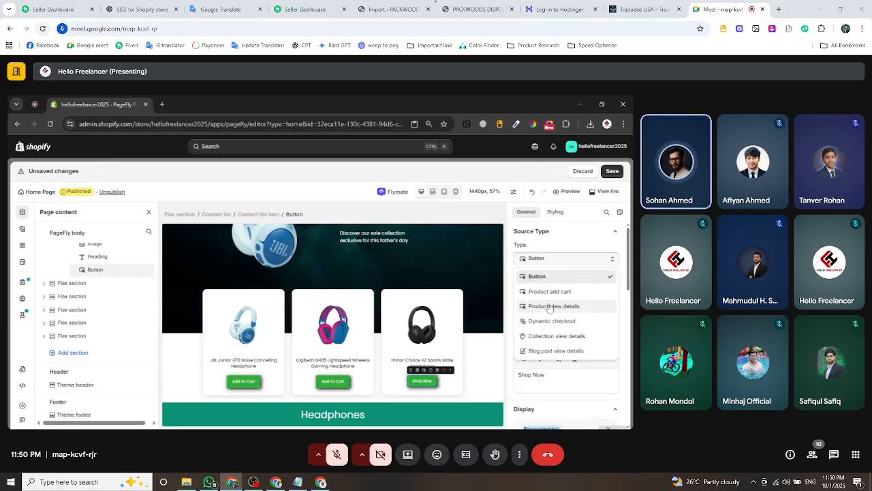
left_click(565, 292)
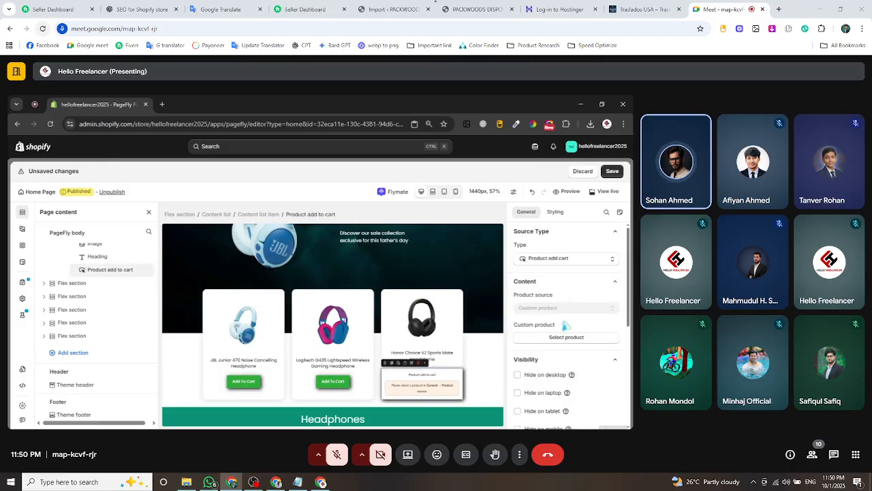
left_click(565, 339)
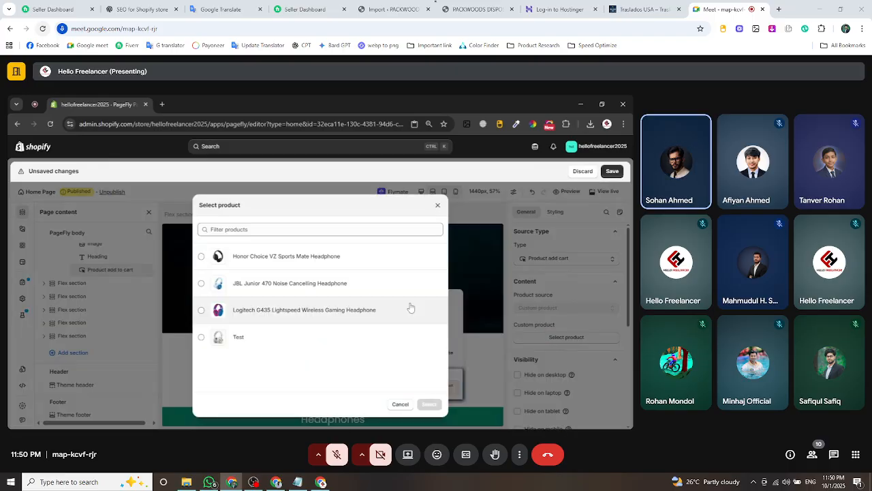
left_click(278, 259)
left_click(429, 404)
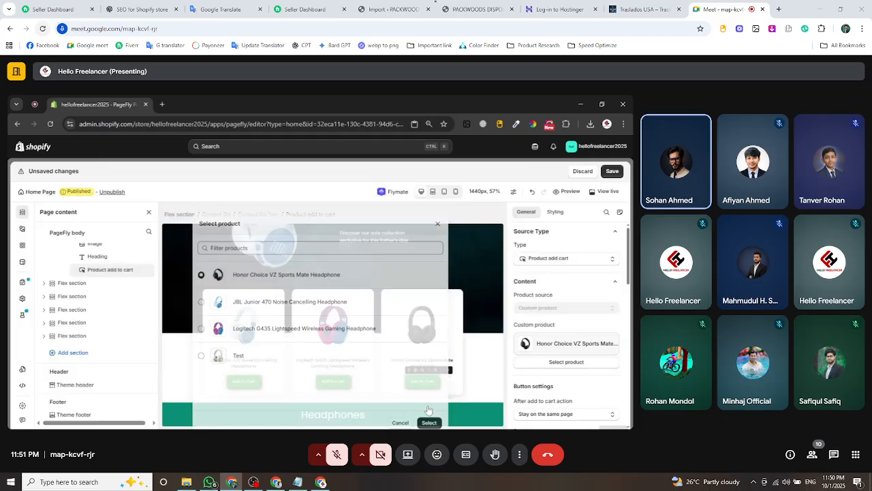
Save and publish the Home Page, and open its preview.
left_click(616, 173)
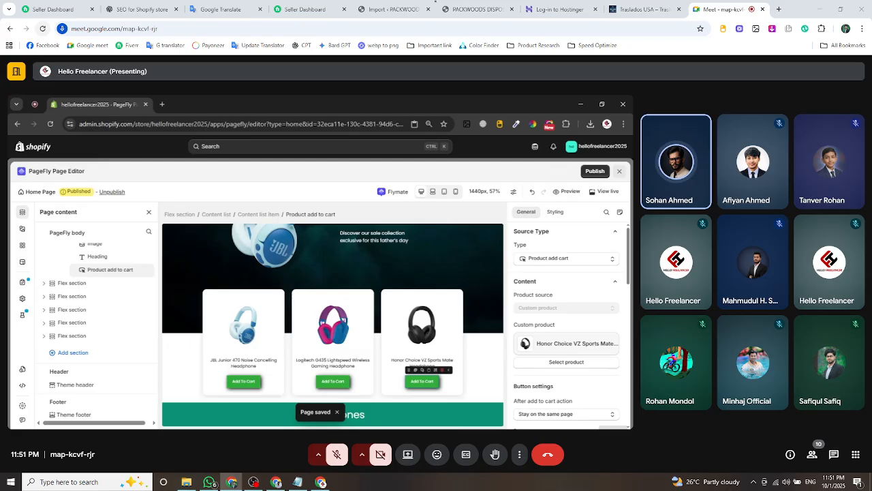
left_click(593, 172)
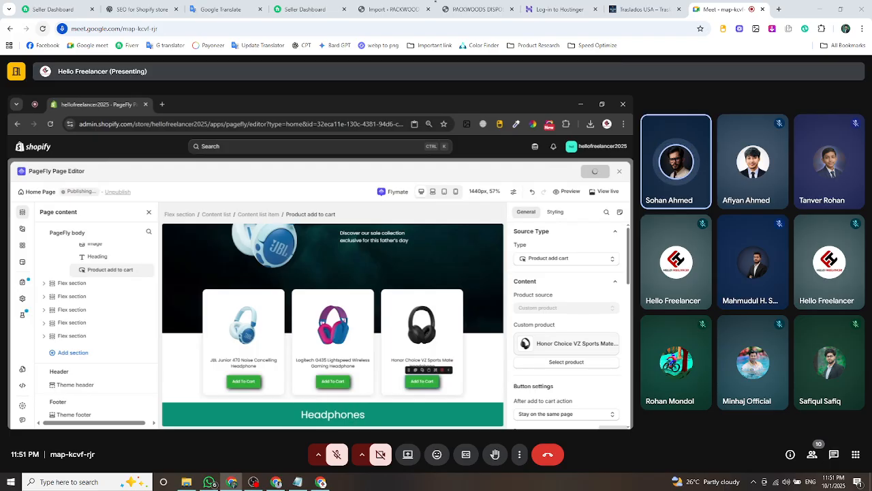
left_click(573, 193)
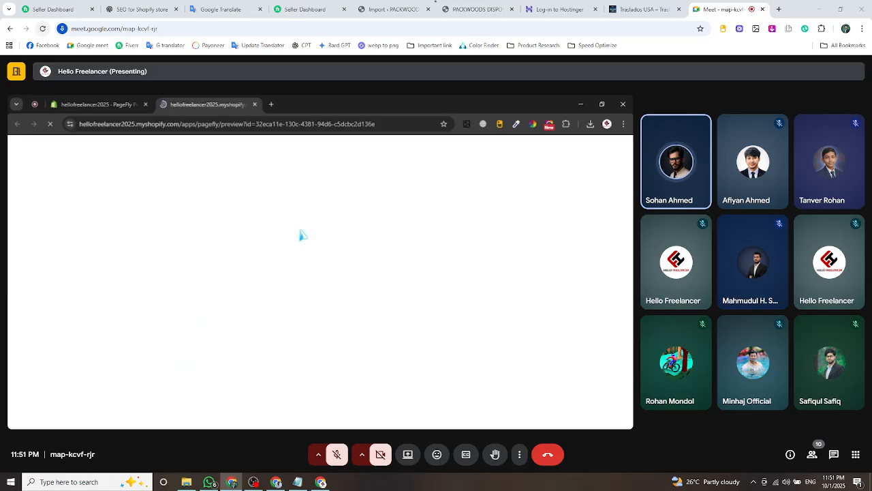
Test the JBL card's Add To Cart button in the preview and dismiss the cart notification.
scroll(306, 234, "down", 5)
scroll(167, 335, "down", 1)
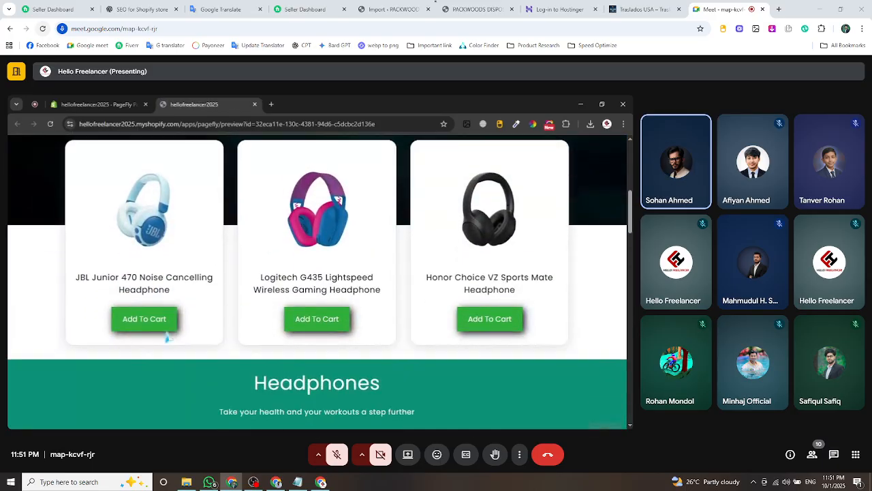
left_click(157, 326)
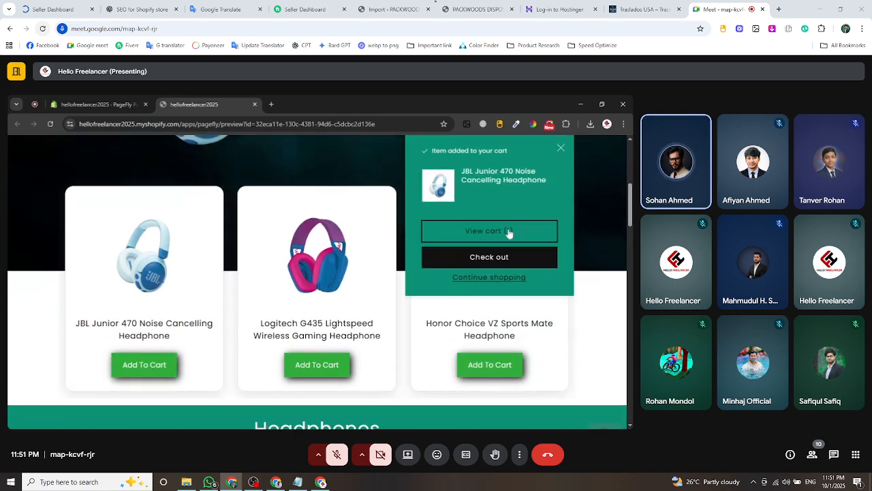
left_click(560, 148)
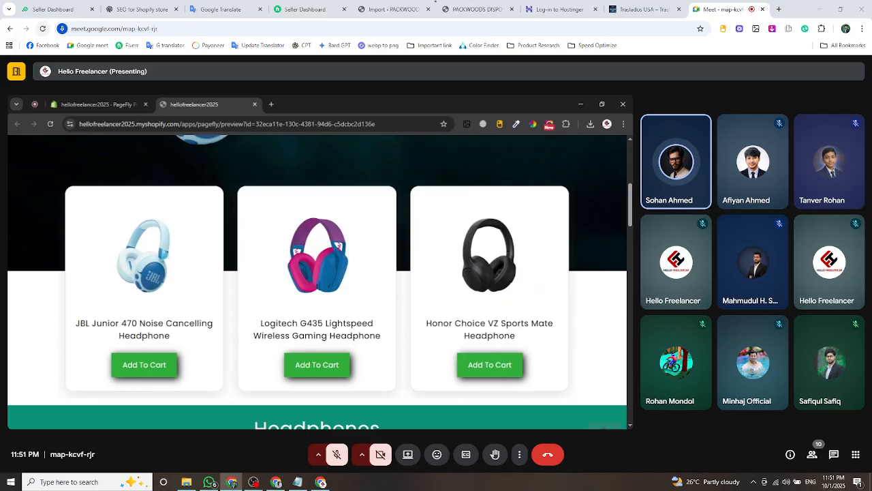
Open the storefront's Catalog page and go to the Honor Choice VZ Sports Mate Headphone product page.
scroll(288, 302, "down", 4)
scroll(288, 302, "up", 12)
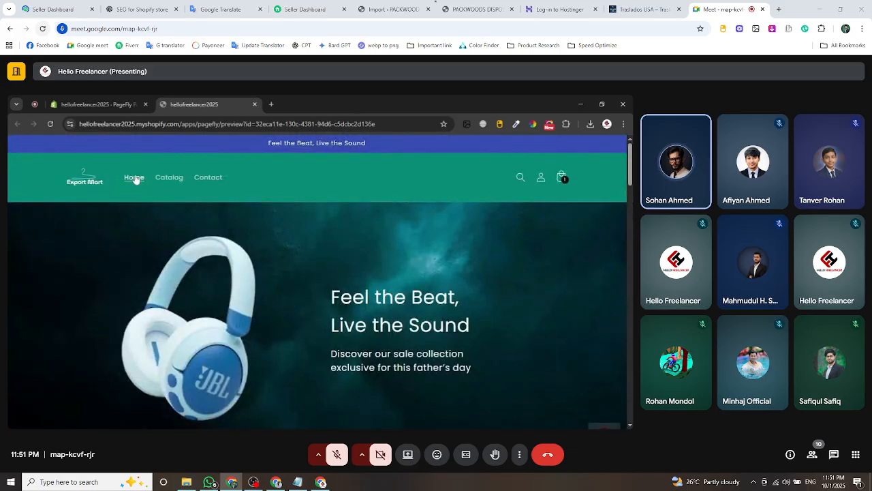
left_click(168, 178)
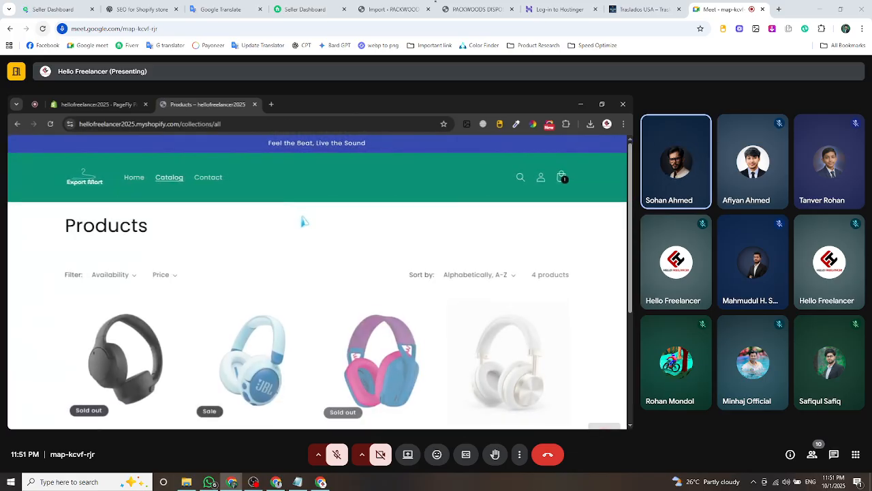
scroll(302, 221, "down", 3)
left_click(124, 232)
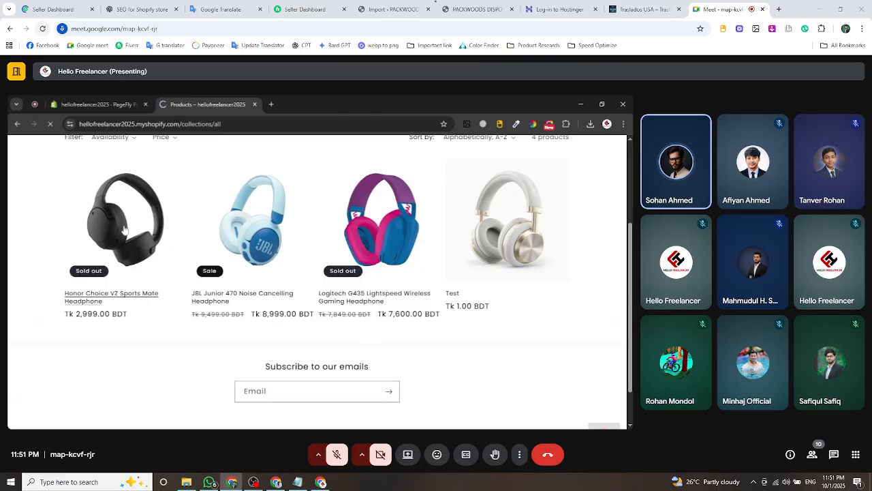
Examine the Honor Choice product page, comparing the theme's product details with the custom product section below, and close the preview.
scroll(378, 251, "down", 2)
scroll(374, 254, "up", 3)
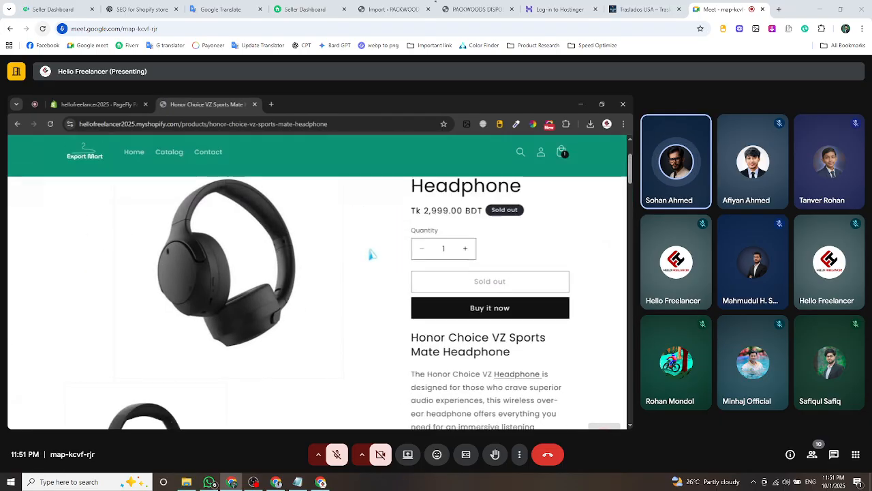
scroll(372, 254, "down", 3)
scroll(373, 262, "down", 10)
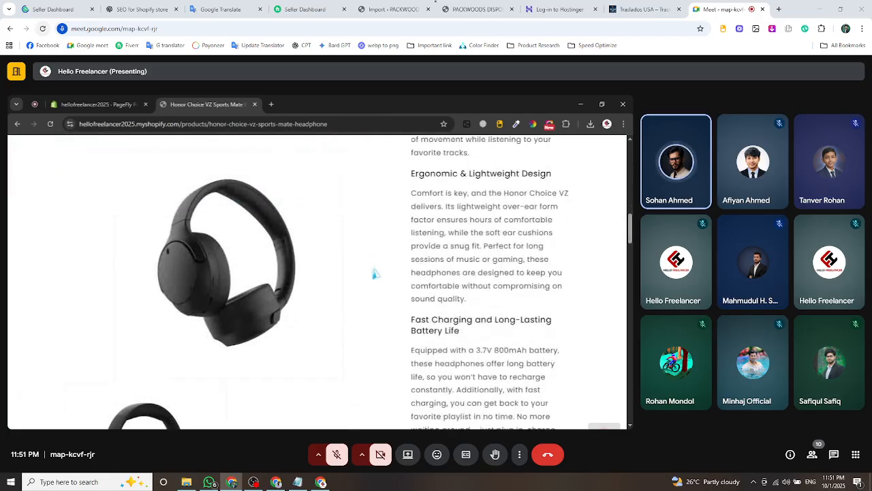
scroll(375, 272, "up", 3)
scroll(375, 272, "down", 10)
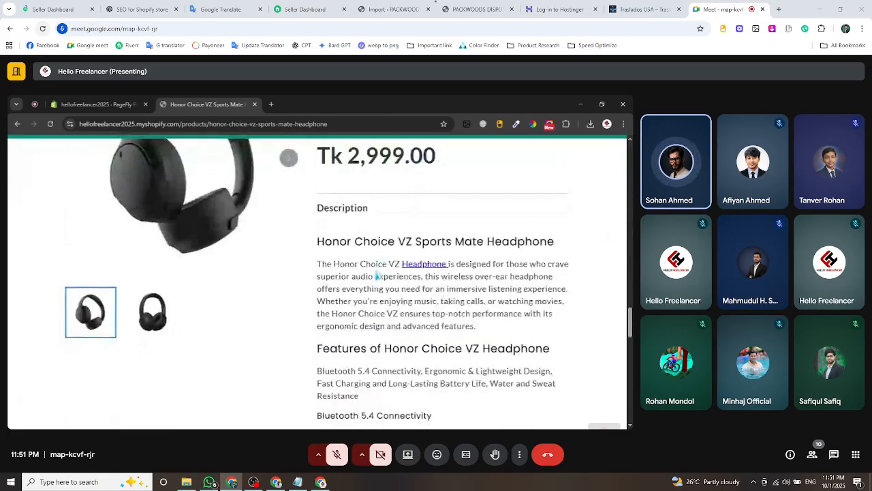
scroll(378, 275, "down", 5)
scroll(378, 275, "up", 10)
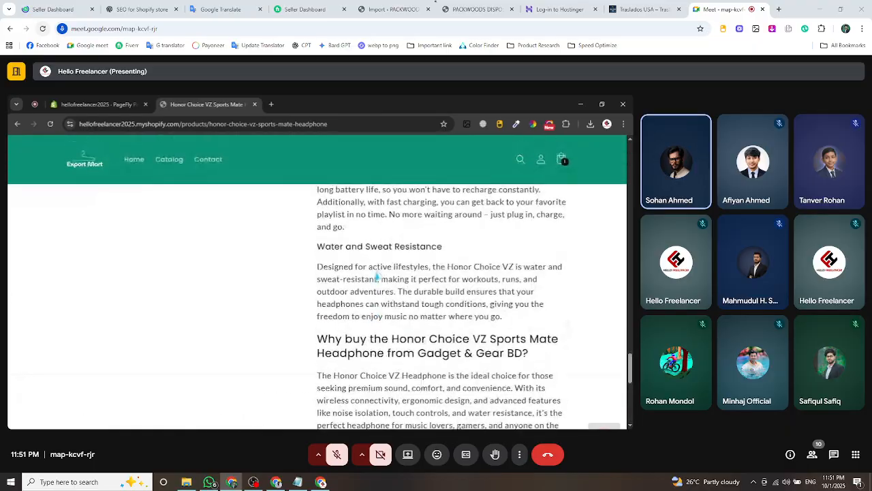
scroll(378, 275, "down", 5)
scroll(379, 275, "up", 10)
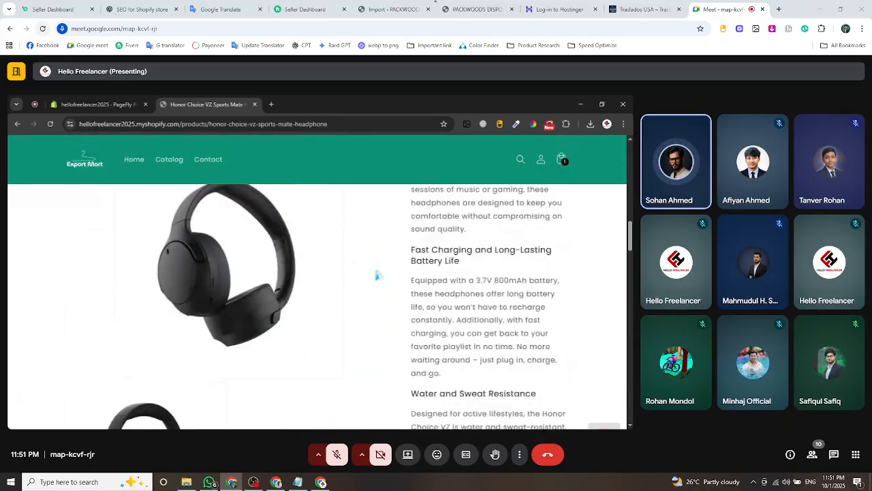
scroll(379, 275, "up", 2)
scroll(378, 274, "down", 10)
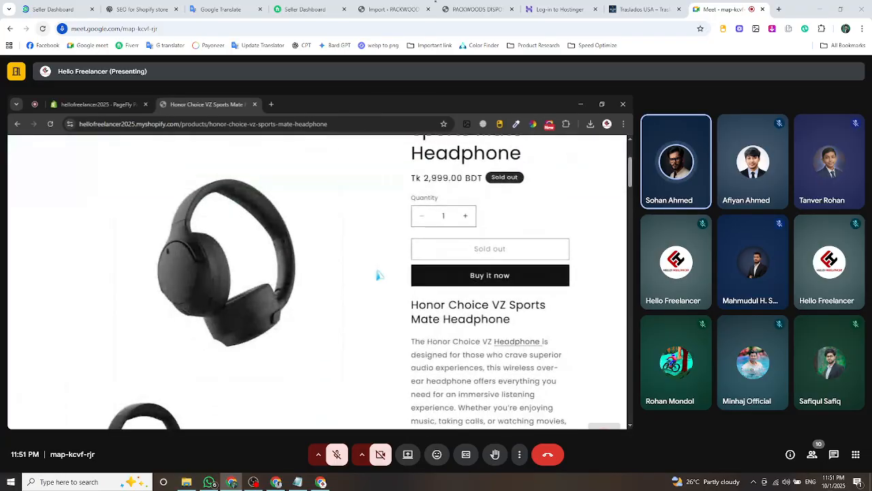
scroll(379, 275, "up", 8)
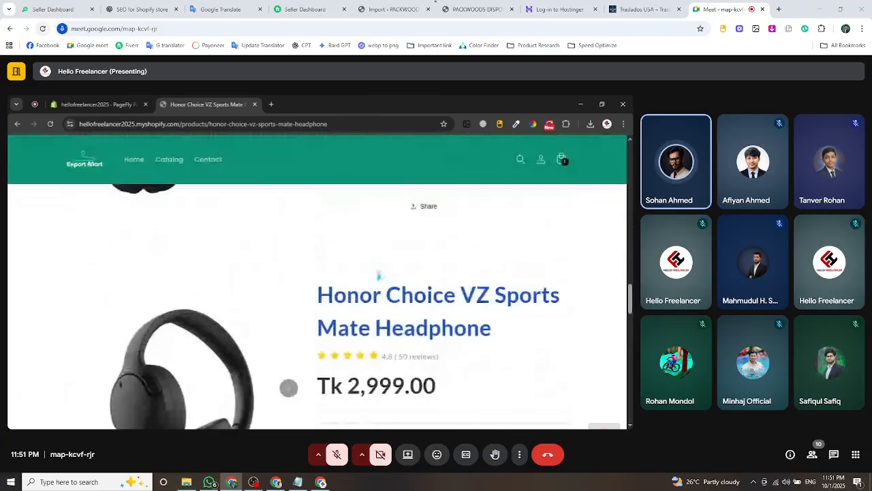
scroll(379, 275, "down", 5)
scroll(379, 274, "up", 5)
left_click(204, 124)
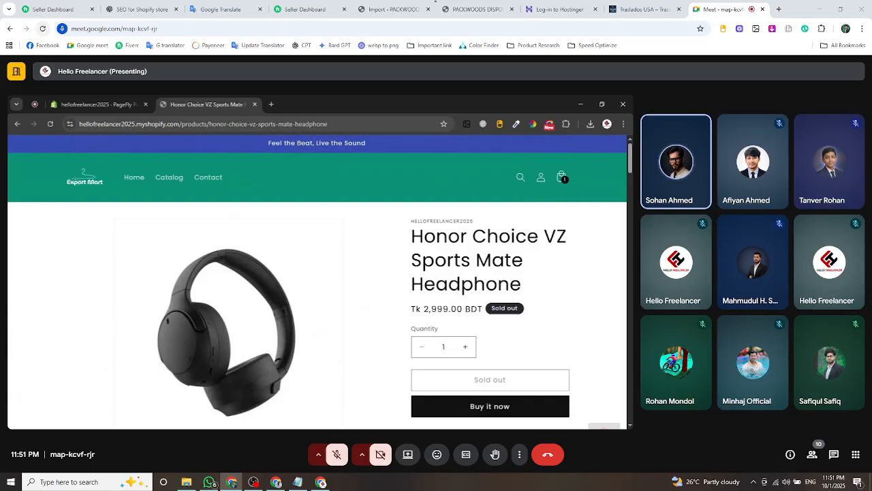
left_click(255, 104)
Copy the URL of the storefront's Catalog page and return to the Home Page editor.
scroll(410, 307, "down", 10)
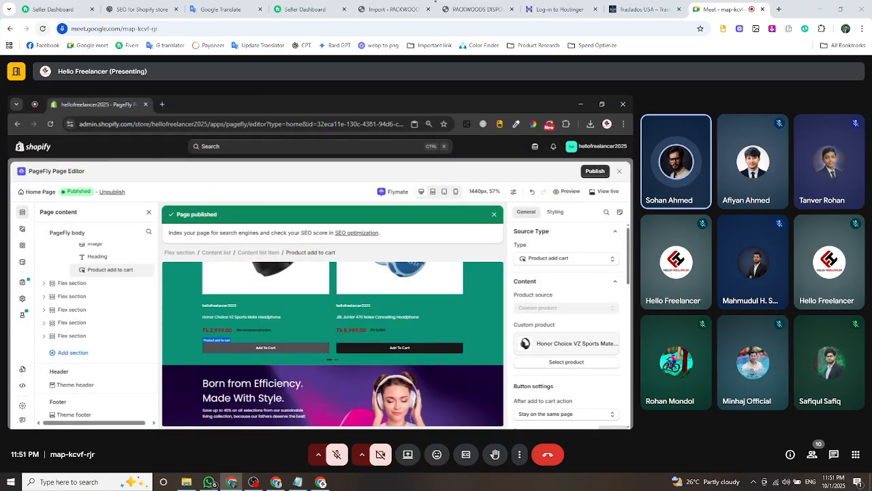
scroll(308, 347, "down", 5)
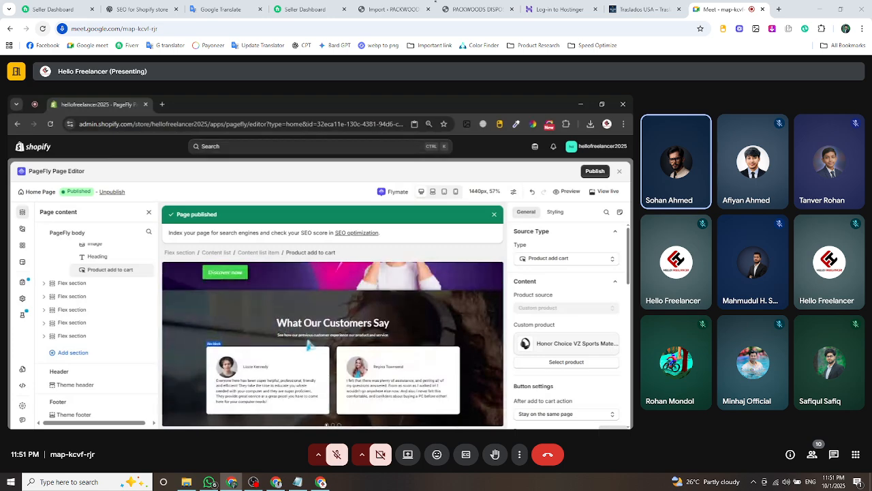
scroll(227, 308, "up", 2)
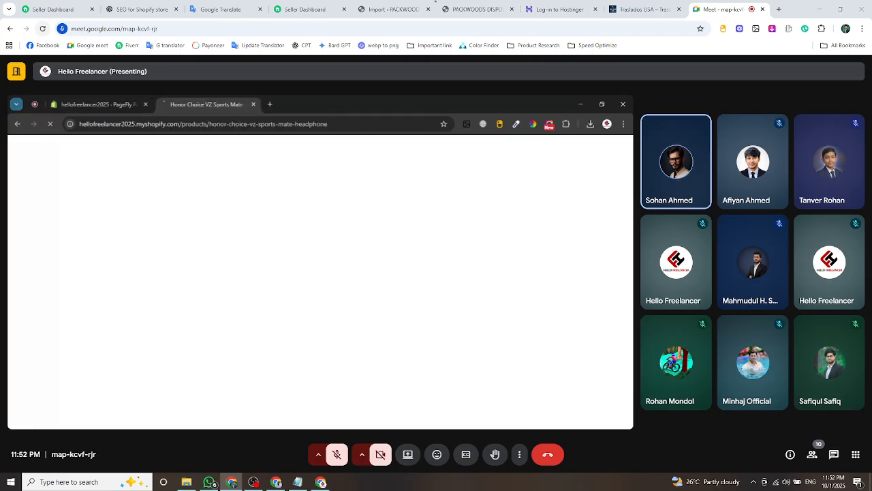
left_click(169, 177)
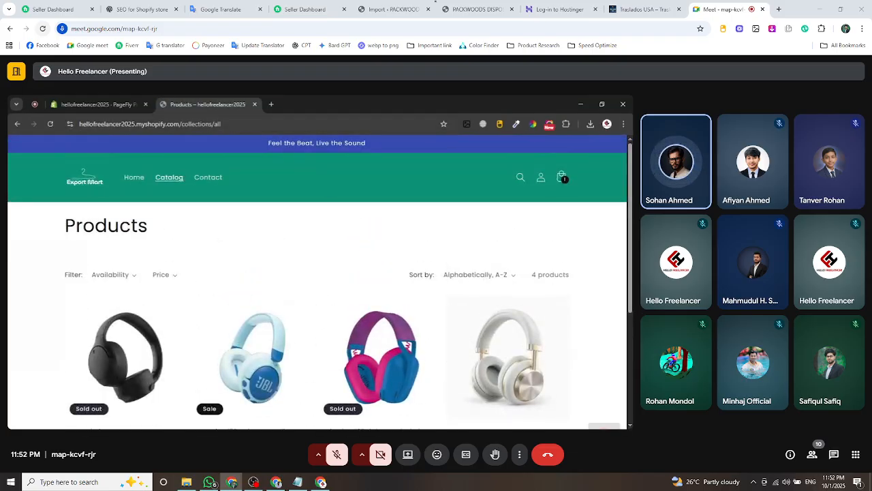
left_click(270, 127)
left_click(254, 104)
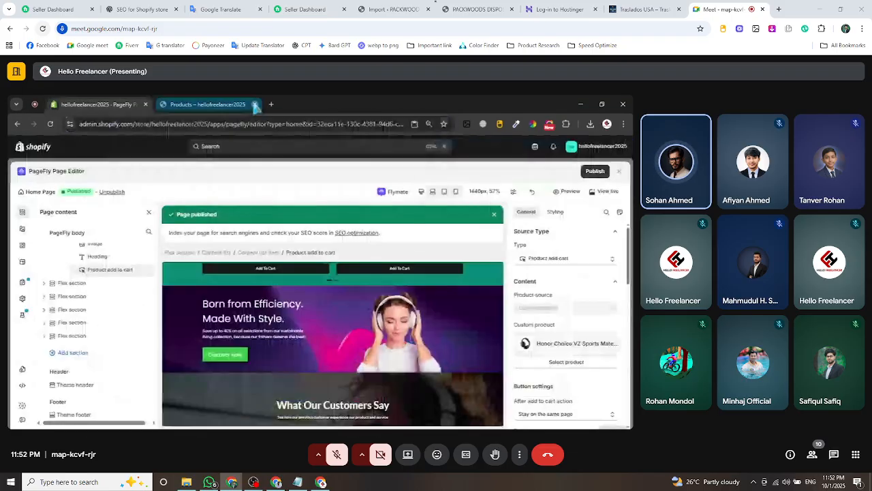
Change the source type of the Born from Efficiency banner's Discover now button to Collection view details, leaving the collection picker without a selection.
left_click(233, 356)
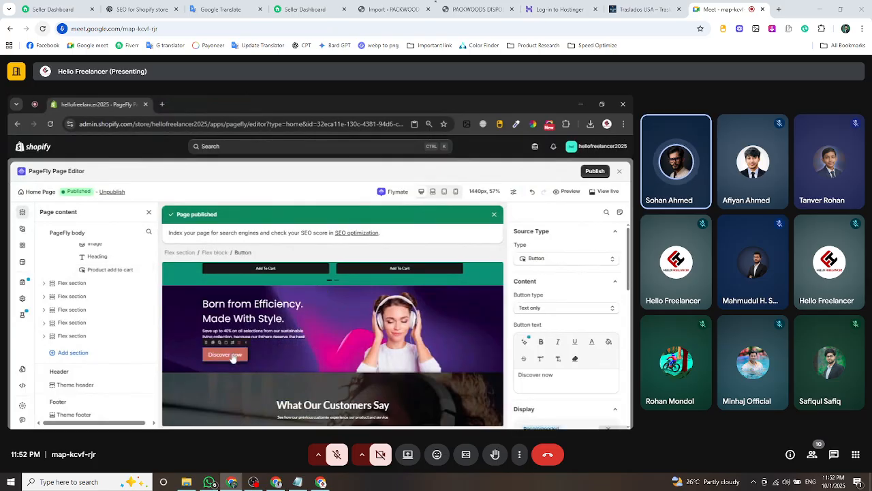
left_click(555, 262)
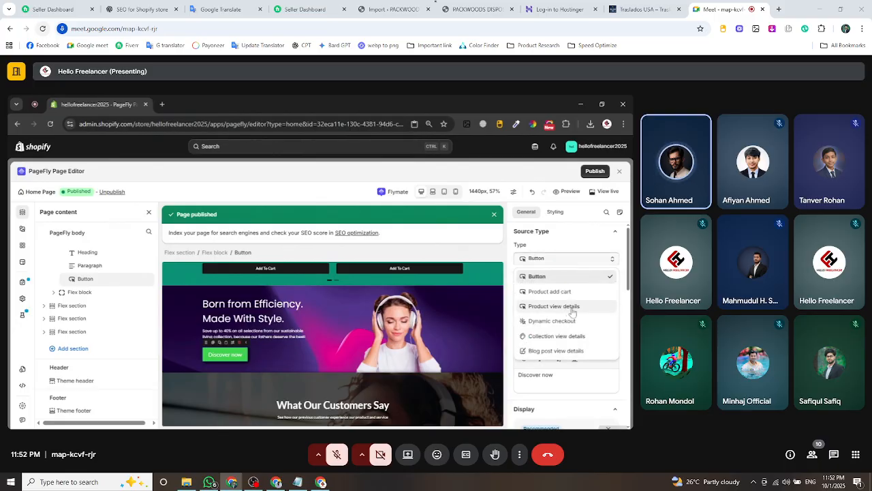
left_click(572, 337)
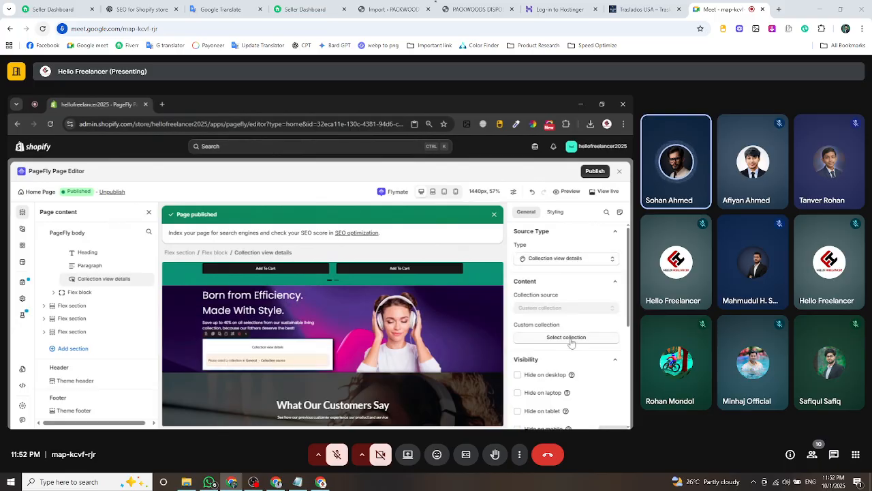
left_click(569, 339)
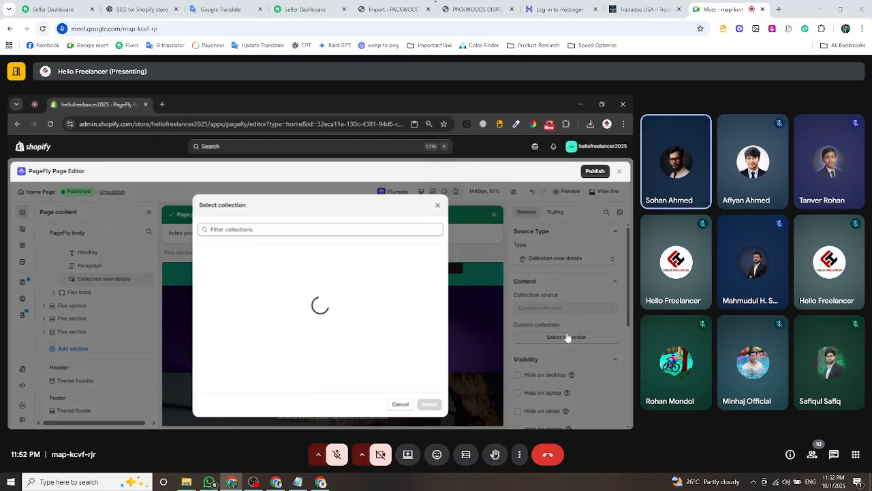
left_click(400, 405)
Paste the Catalog page URL as the HTML ID of the banner's Collection view details button and save the page.
scroll(579, 327, "down", 5)
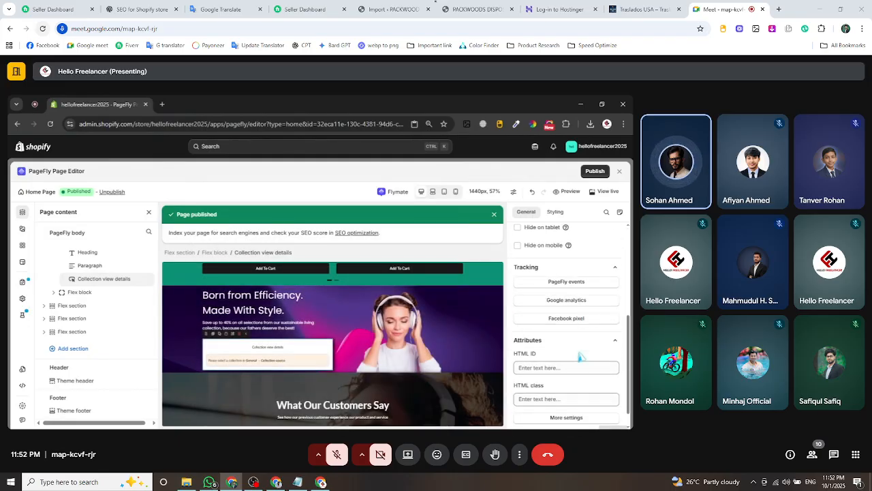
left_click(579, 367)
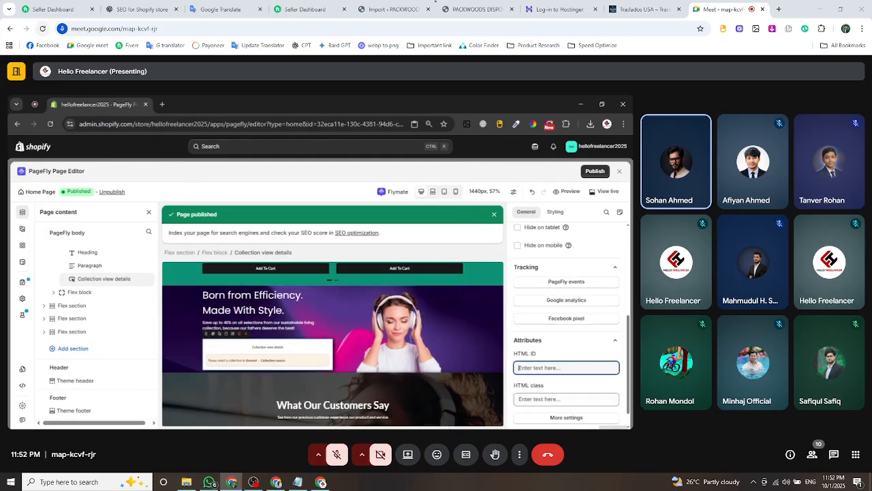
key("ctrl+v")
left_click(579, 340)
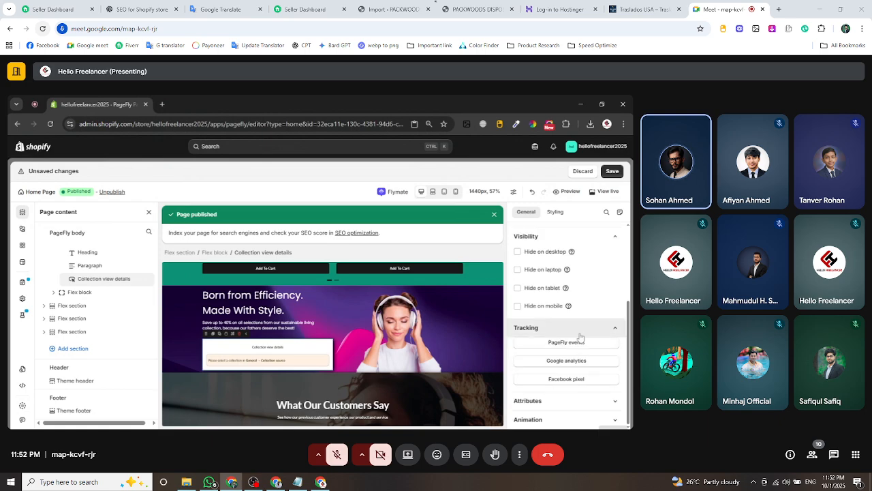
left_click(565, 400)
scroll(586, 306, "down", 2)
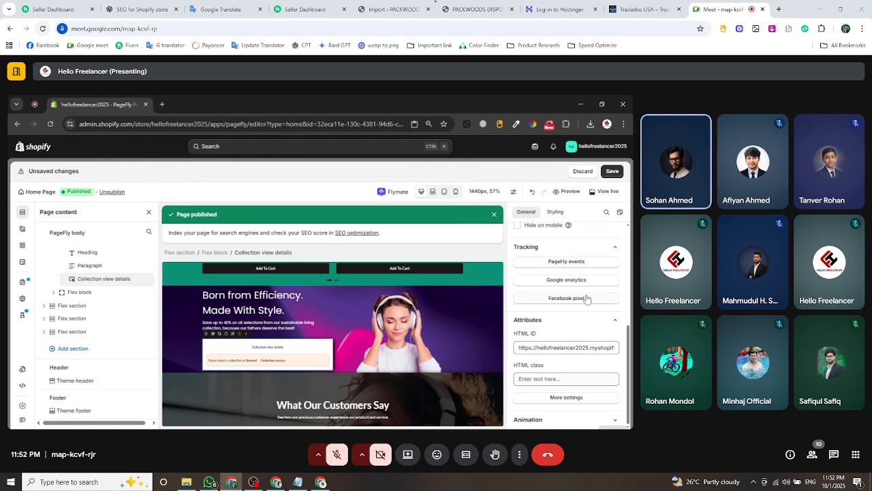
scroll(587, 298, "up", 5)
left_click(613, 171)
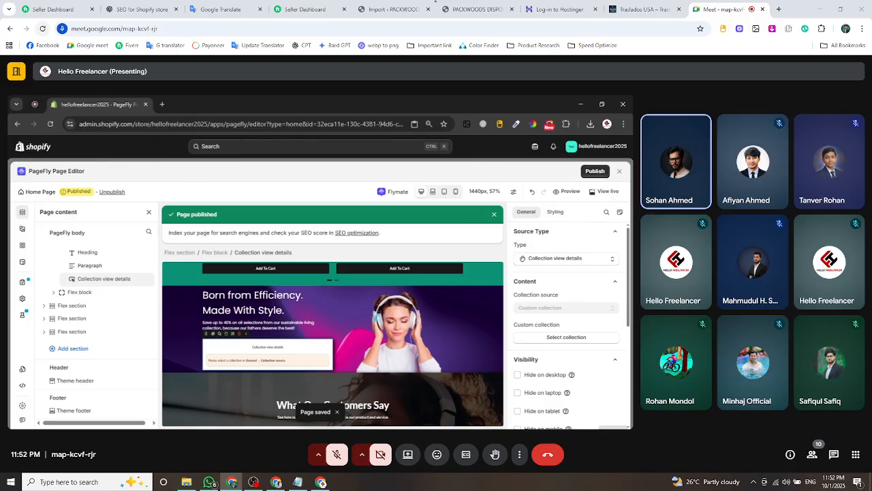
Change the source type of the Born from Efficiency banner's button back to Button and set its text to "Shop Now".
left_click(557, 259)
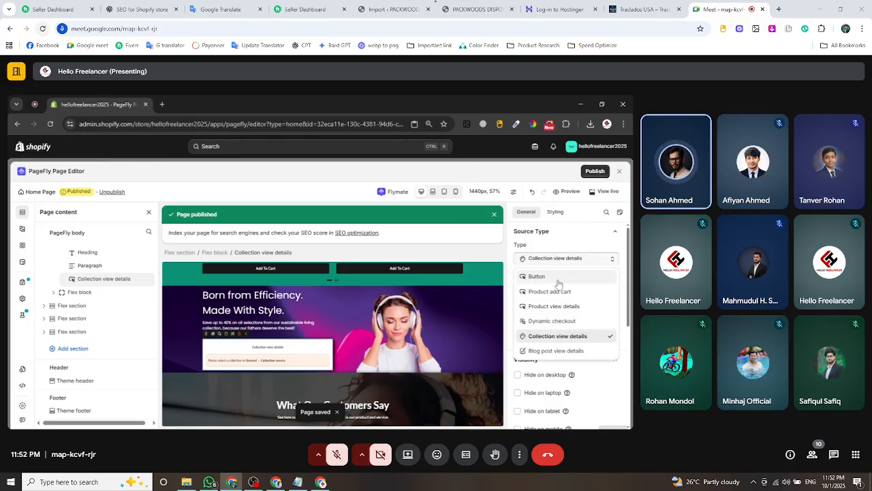
left_click(557, 278)
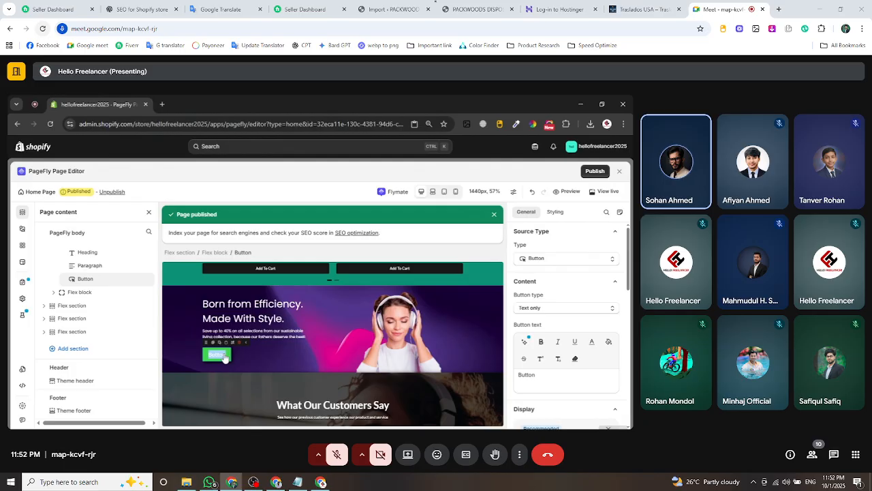
type("Shop Now")
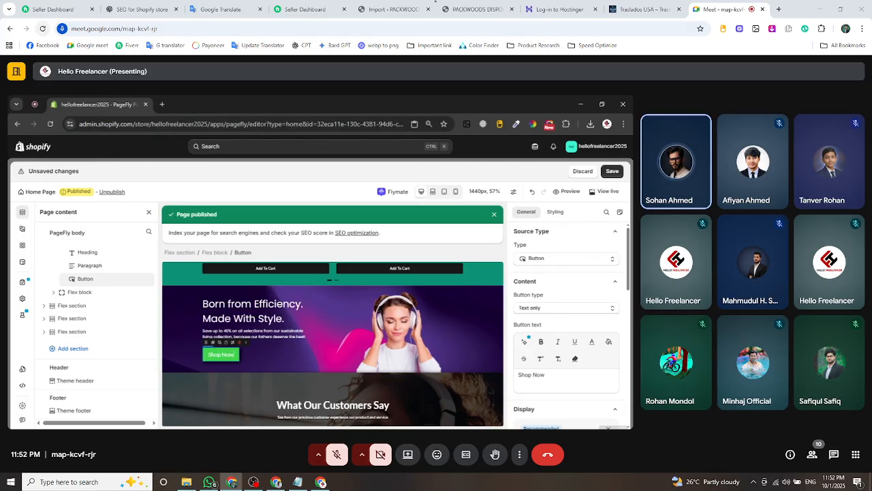
Try the Icon only button type on the banner's Shop Now button and return it to Text only.
left_click(555, 309)
left_click(549, 355)
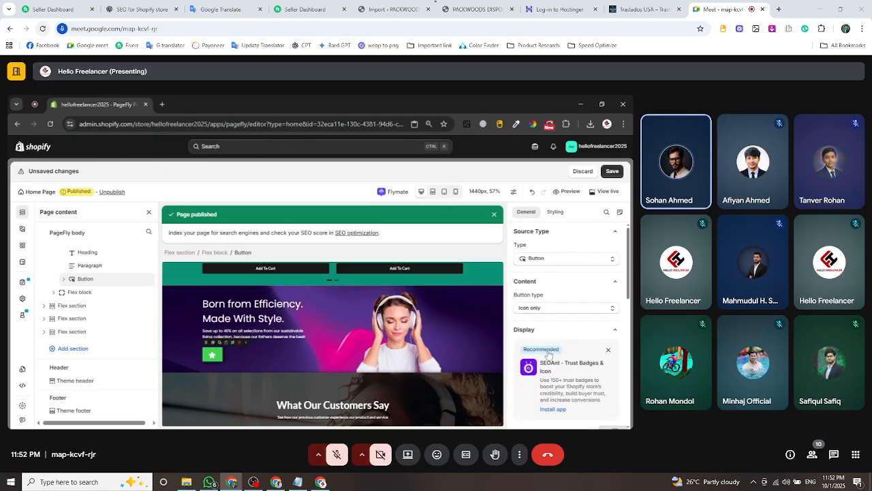
left_click(551, 308)
left_click(551, 327)
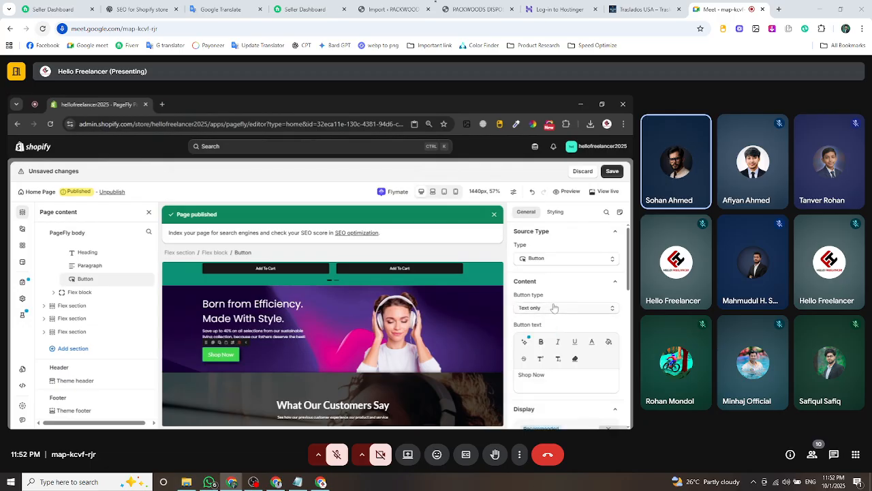
Dismiss the SEOAnt app recommendation and set the Shop Now button's click action to Go to URL, opening its URL selection.
scroll(564, 298, "down", 3)
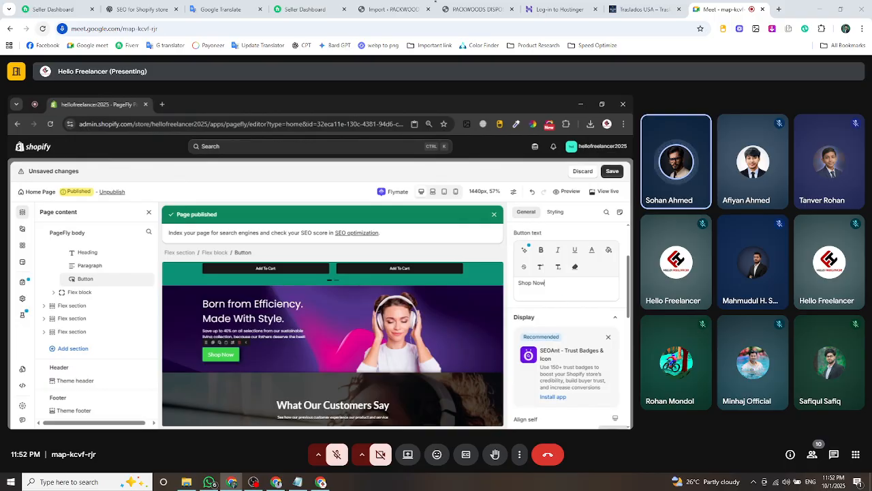
scroll(560, 315, "down", 1)
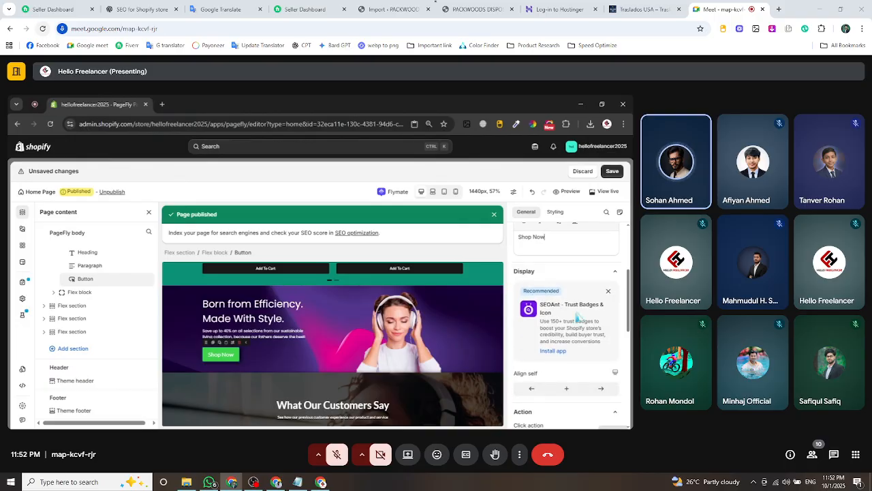
left_click(607, 292)
scroll(570, 295, "down", 1)
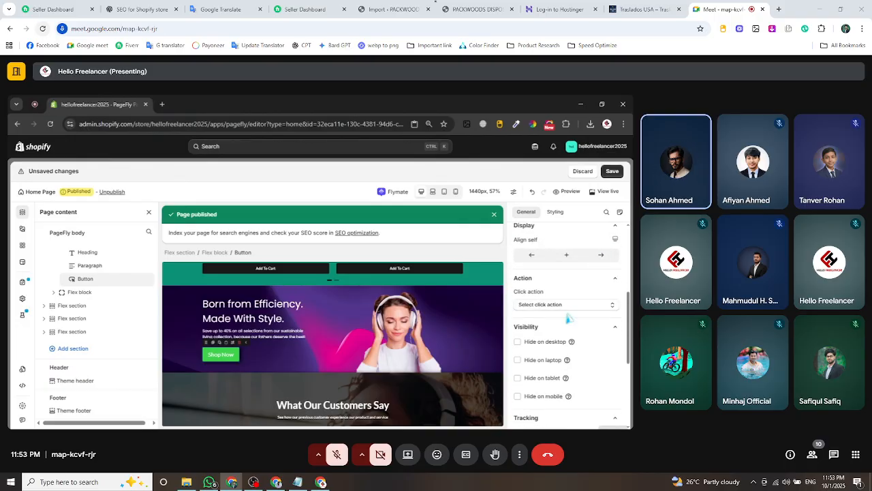
left_click(558, 305)
left_click(545, 337)
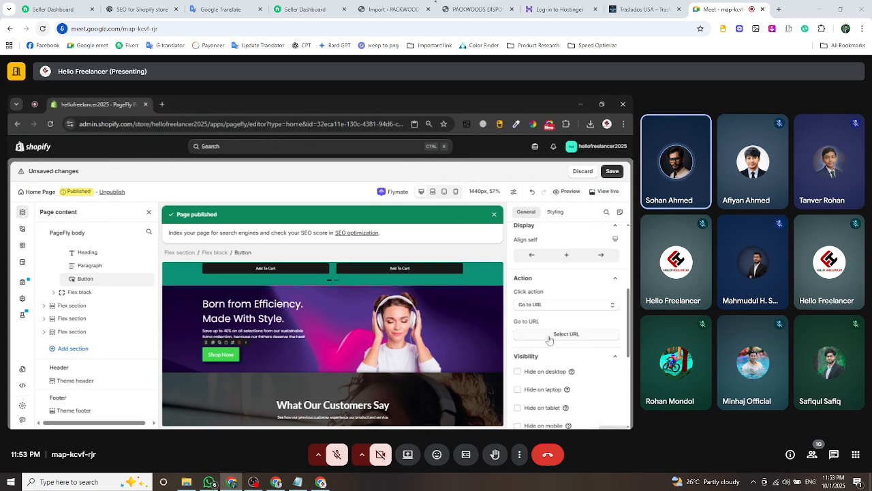
left_click(566, 333)
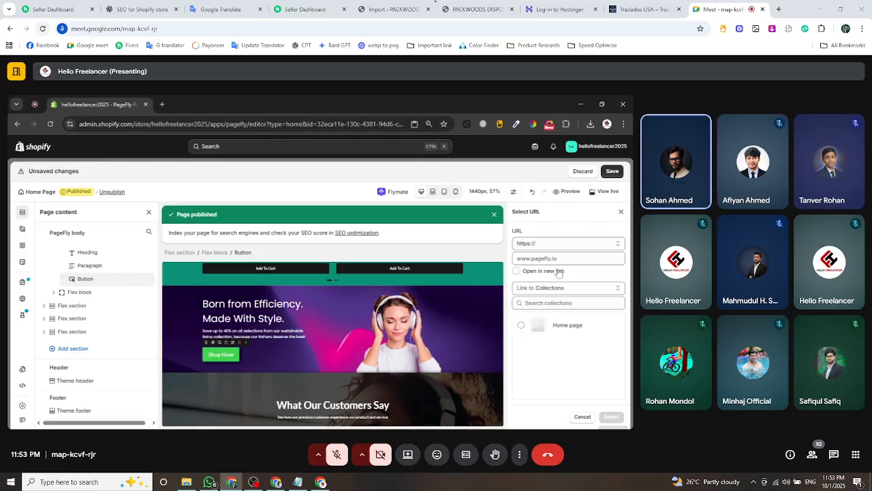
Try searching the linkable collections with the copied Catalog page URL and clear the search.
left_click(559, 246)
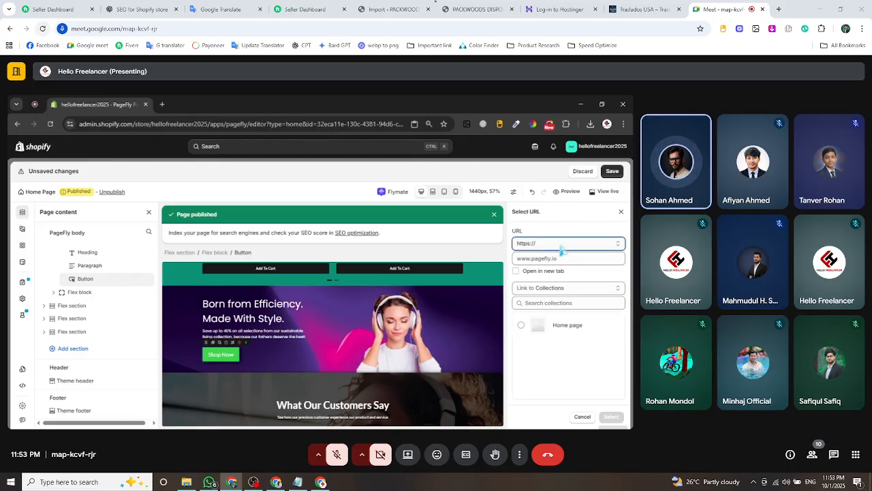
left_click(560, 288)
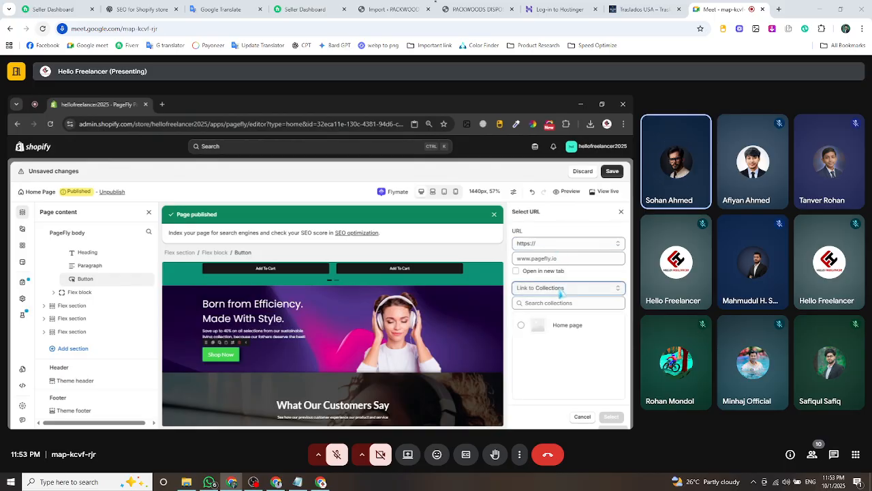
left_click(563, 302)
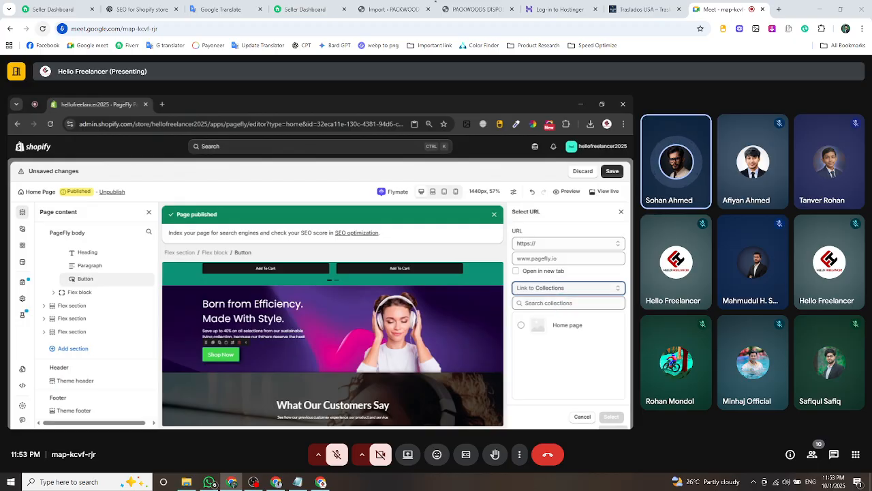
key("ctrl+v")
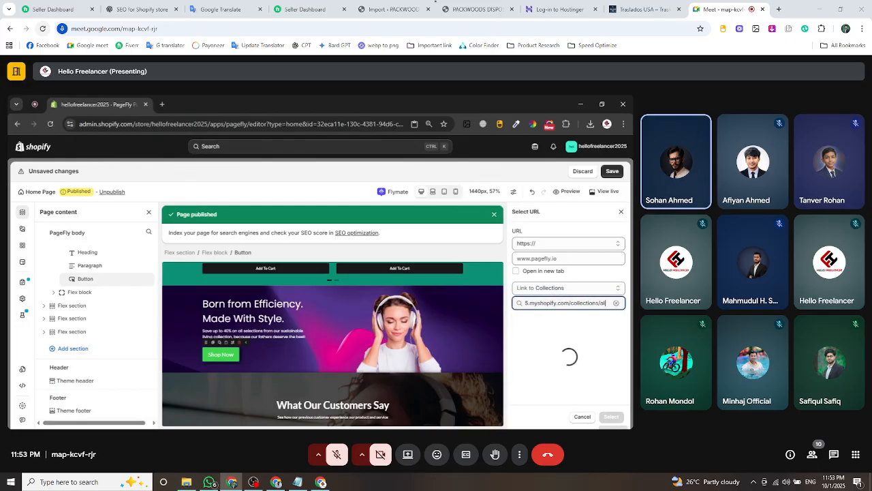
left_click(616, 303)
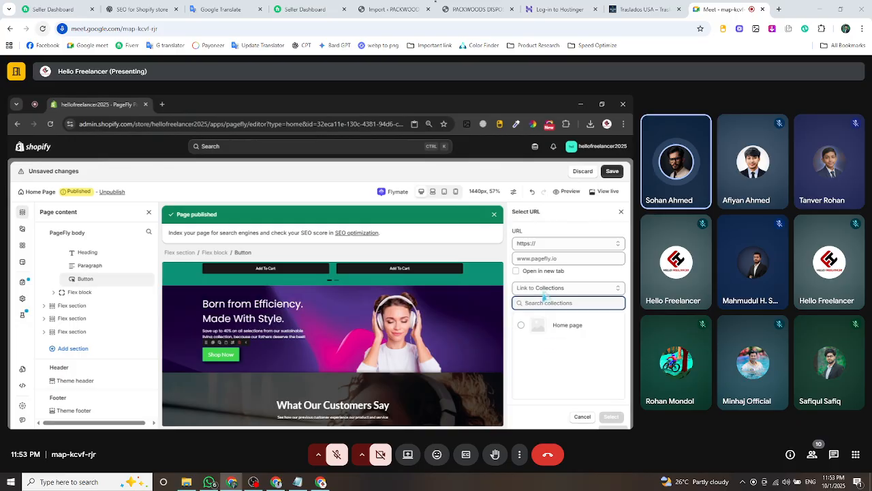
Link the Shop Now button to hellofreelancer2025.myshopify.com/collections/all.
left_click(568, 259)
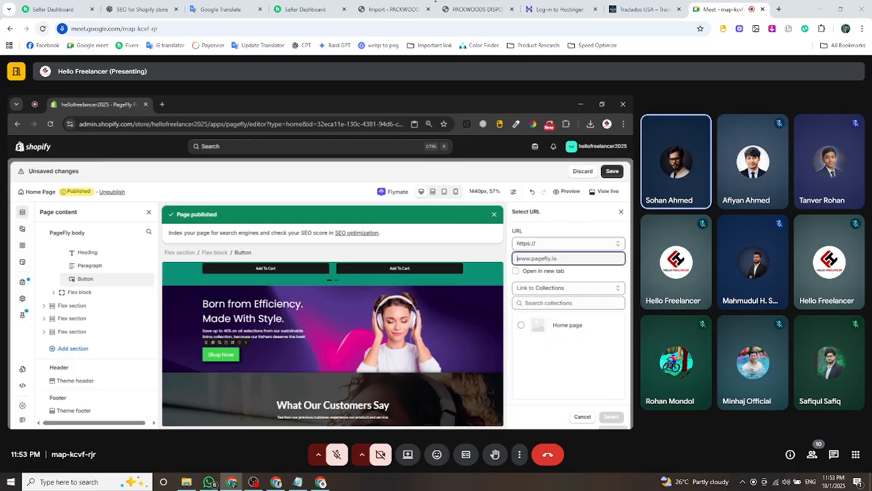
type("hellofreelancer2025.myshopify.com/collections/all")
left_click(611, 416)
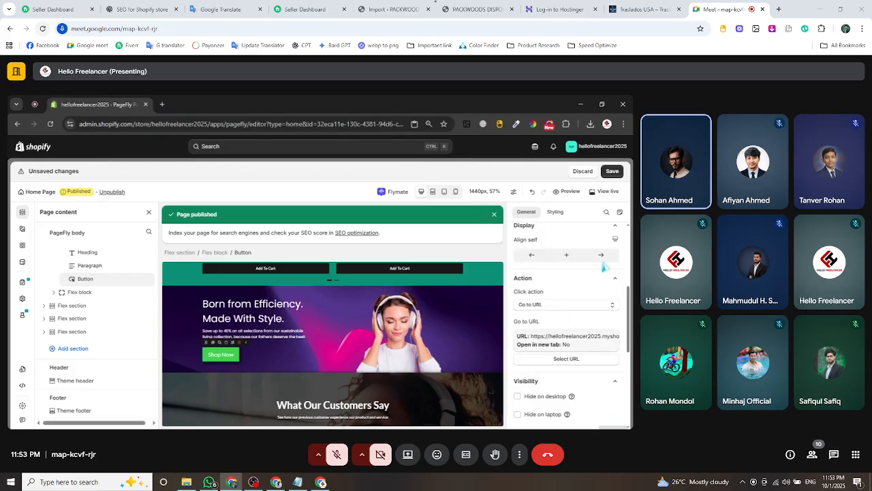
Save the Home Page changes and publish the page.
scroll(565, 348, "up", 5)
left_click(612, 174)
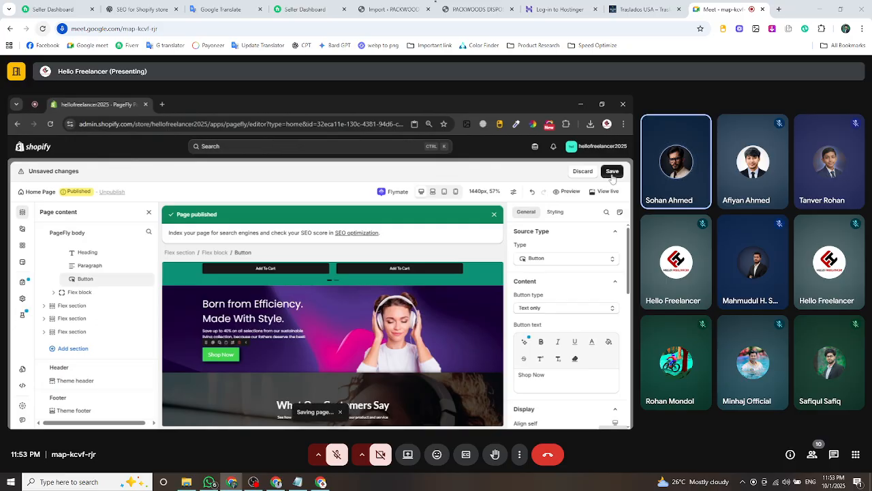
left_click(593, 172)
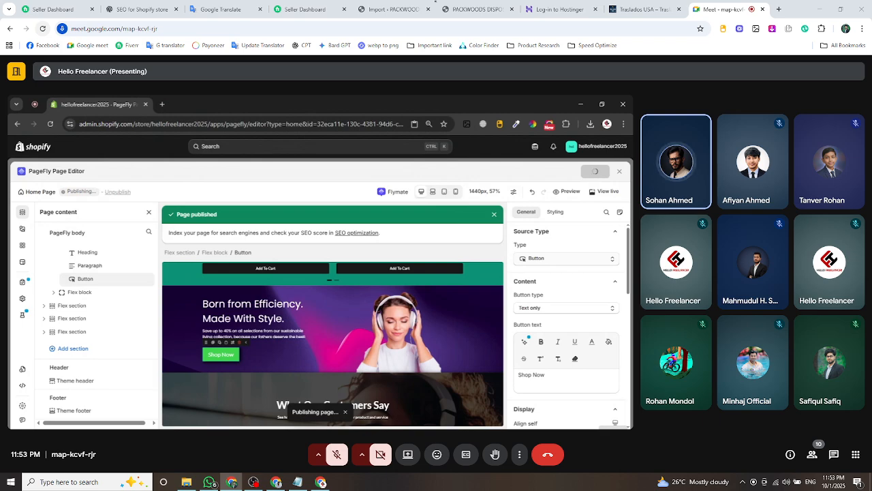
Preview the Home Page, follow the banner's Shop Now button and examine the product listing it opens.
left_click(567, 193)
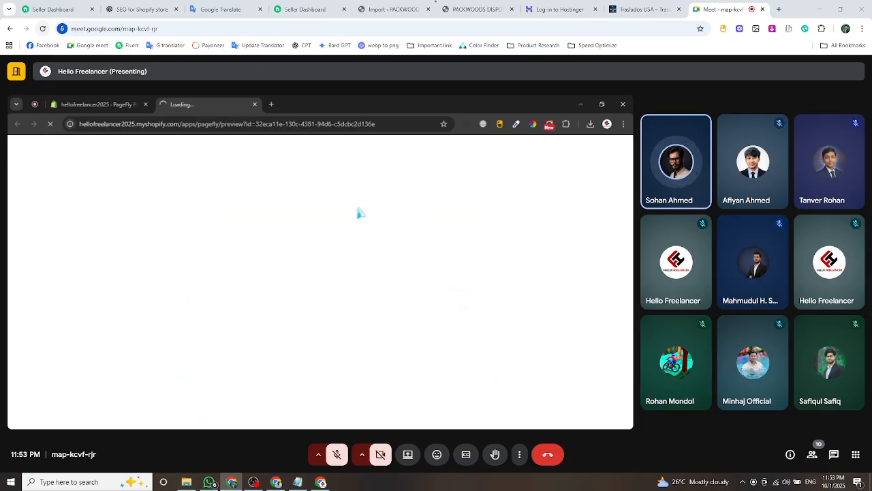
scroll(318, 261, "down", 5)
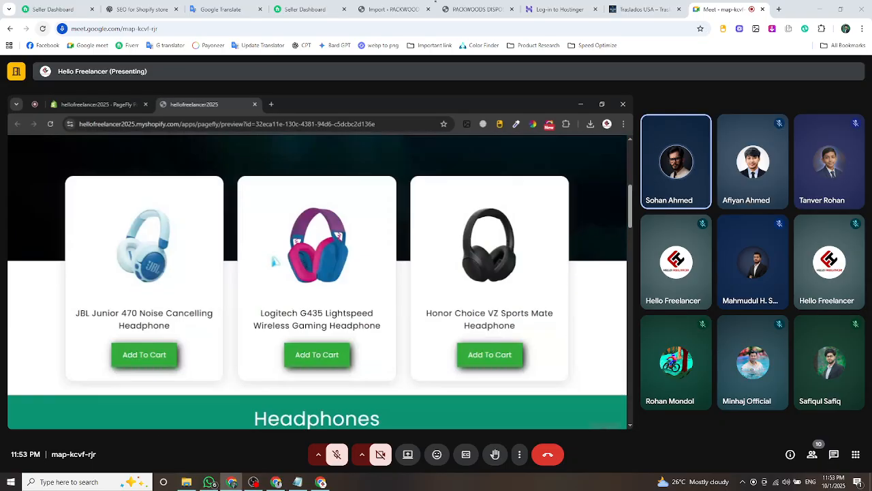
scroll(273, 261, "down", 10)
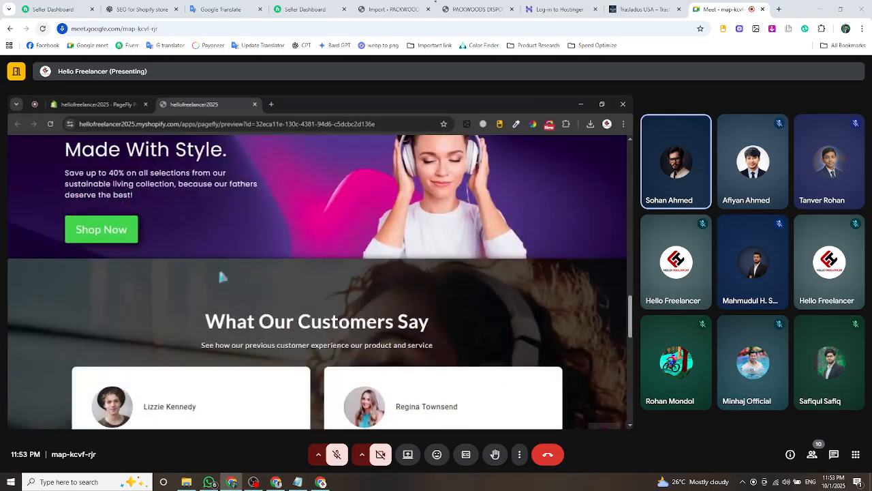
left_click(107, 230)
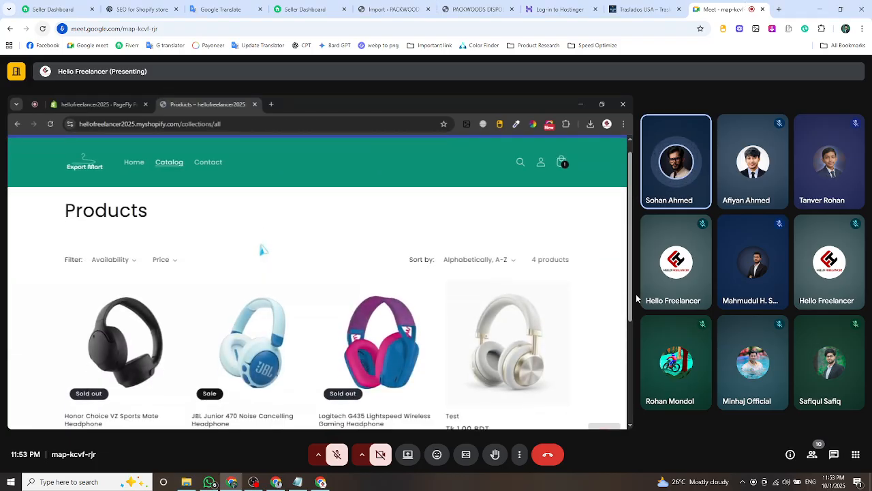
scroll(263, 250, "down", 3)
scroll(272, 254, "up", 4)
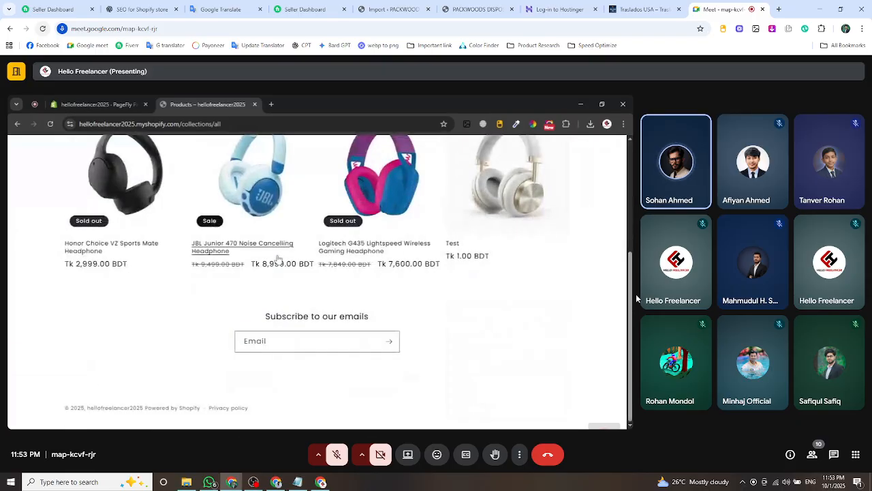
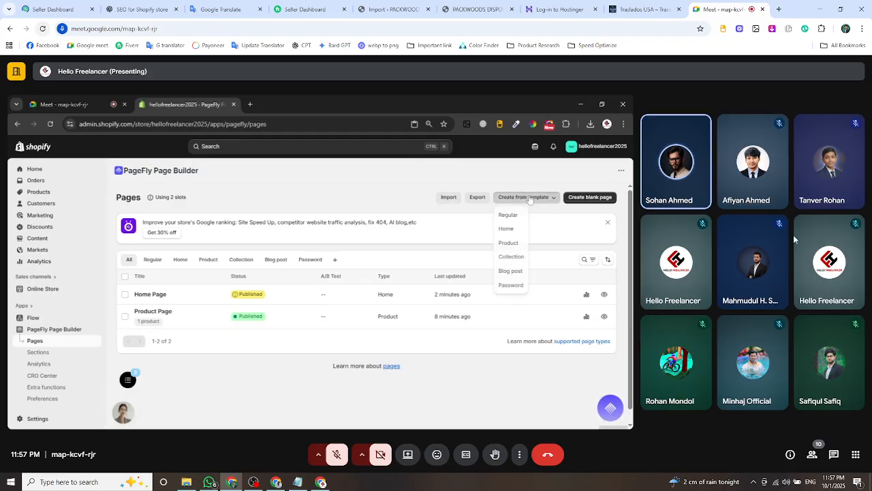
Lower the computer's speaker volume to 0.
mouse_move(794, 237)
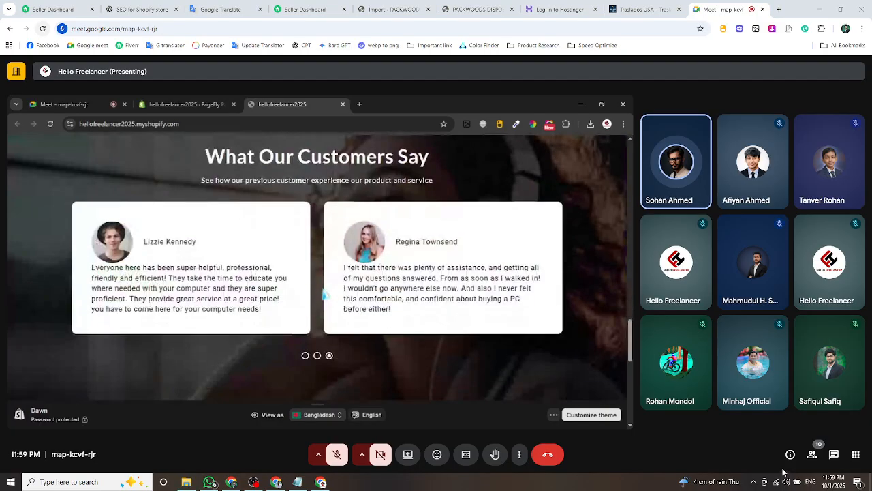
left_click(785, 481)
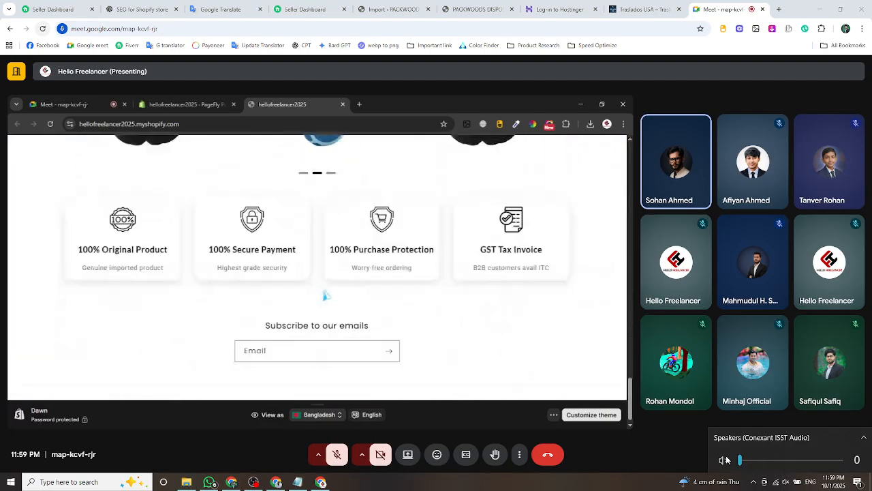
left_click_drag(784, 460, 726, 460)
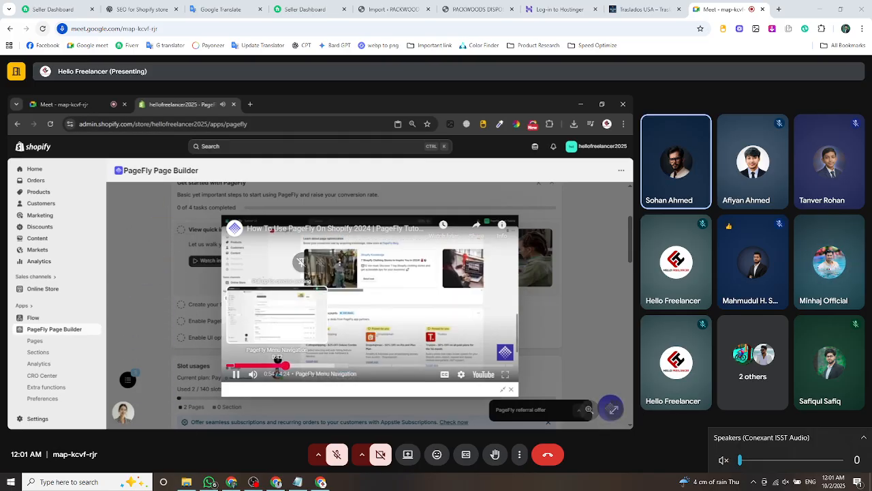
Take over as presenter in the Google Meet call and share the entire screen.
mouse_move(276, 482)
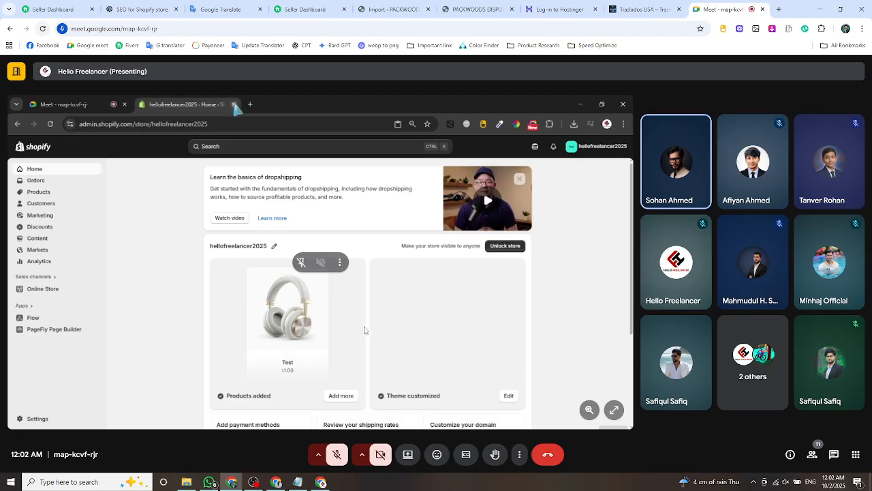
left_click(408, 455)
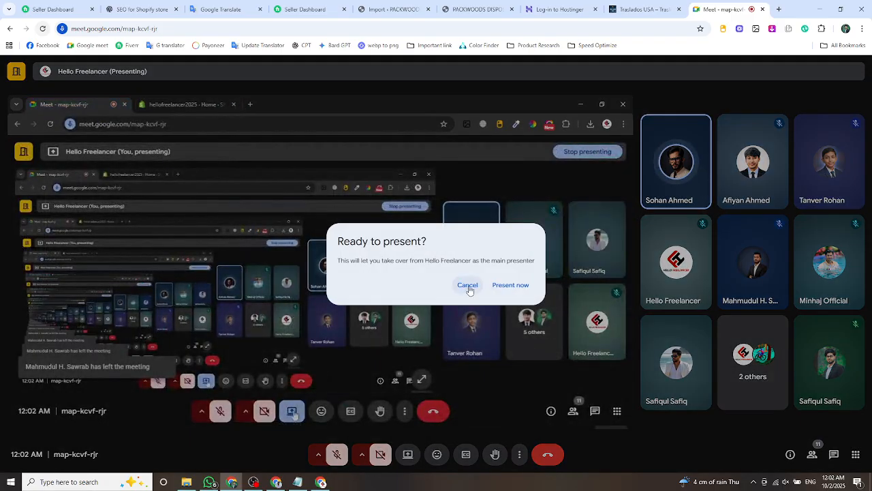
left_click(501, 288)
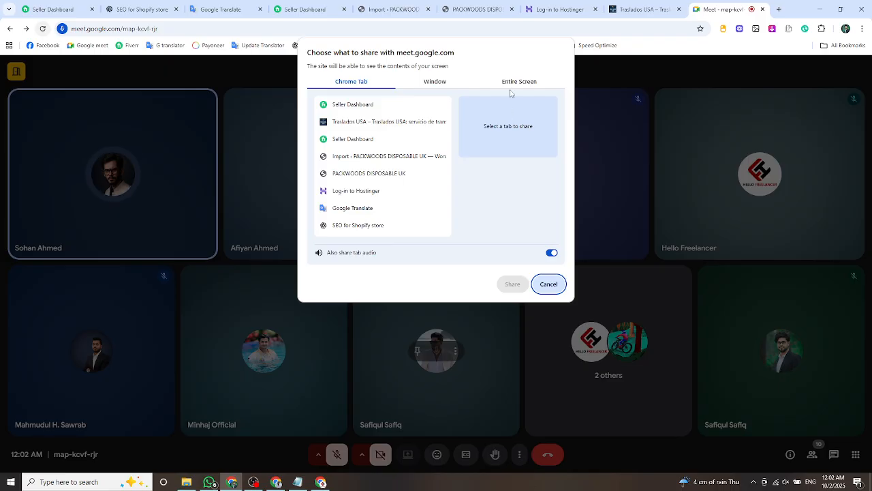
left_click(512, 84)
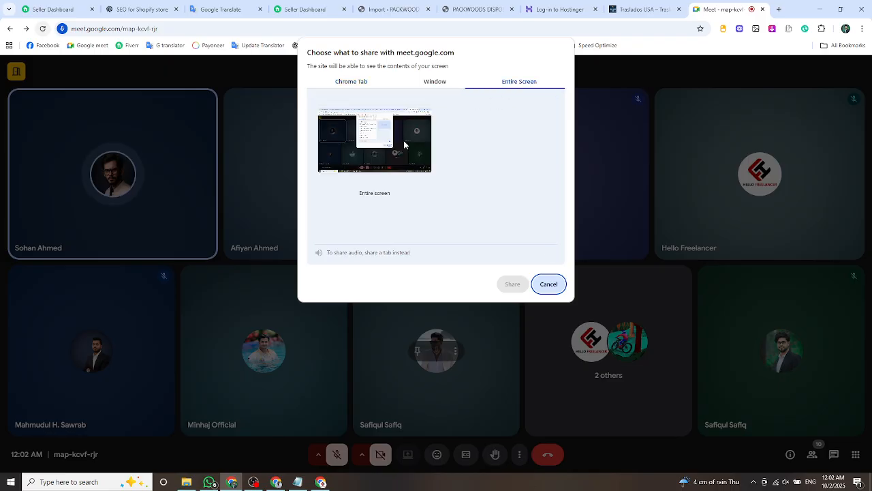
left_click(403, 140)
left_click(512, 284)
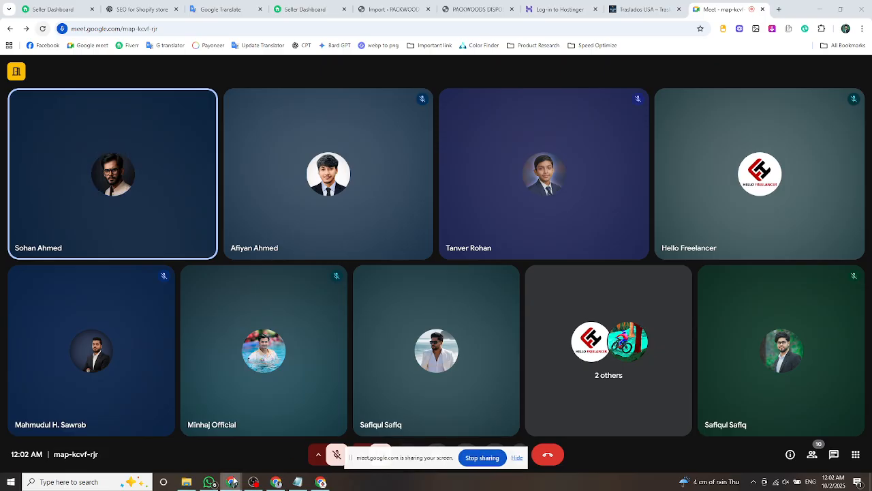
Open a new Google Chrome window under another browser profile and wait for its new tab page to respond.
right_click(232, 484)
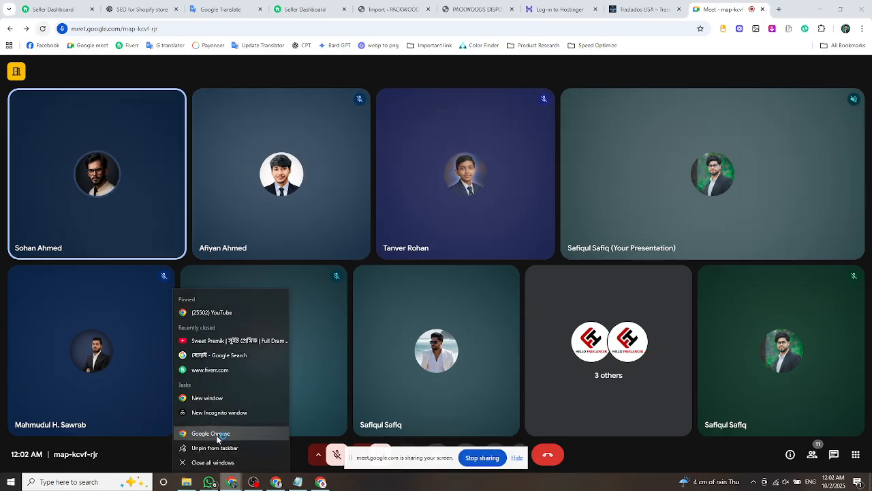
left_click(216, 435)
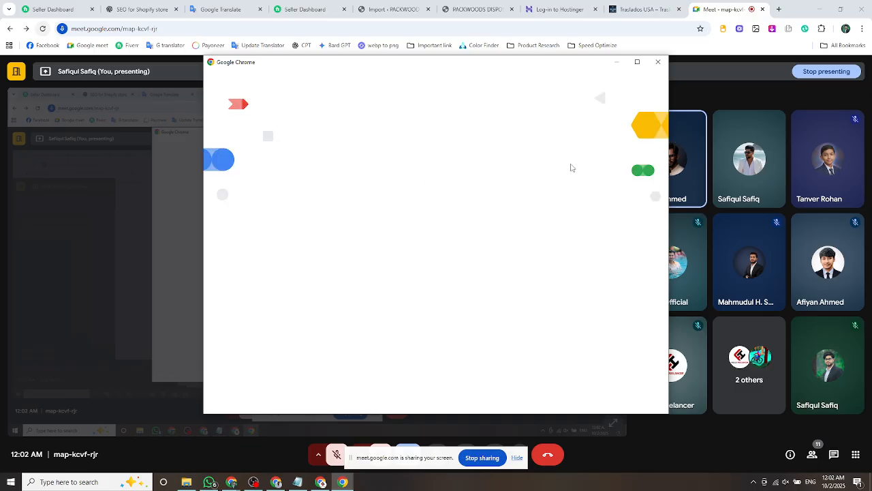
left_click(479, 227)
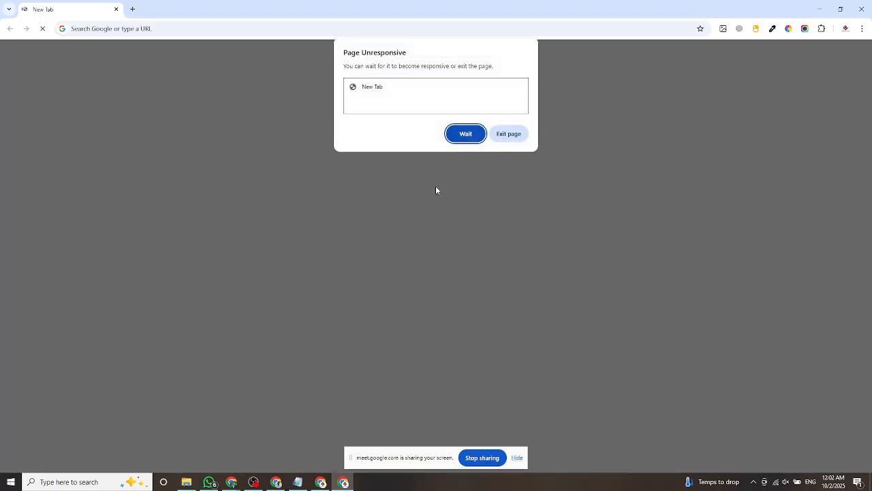
left_click(460, 134)
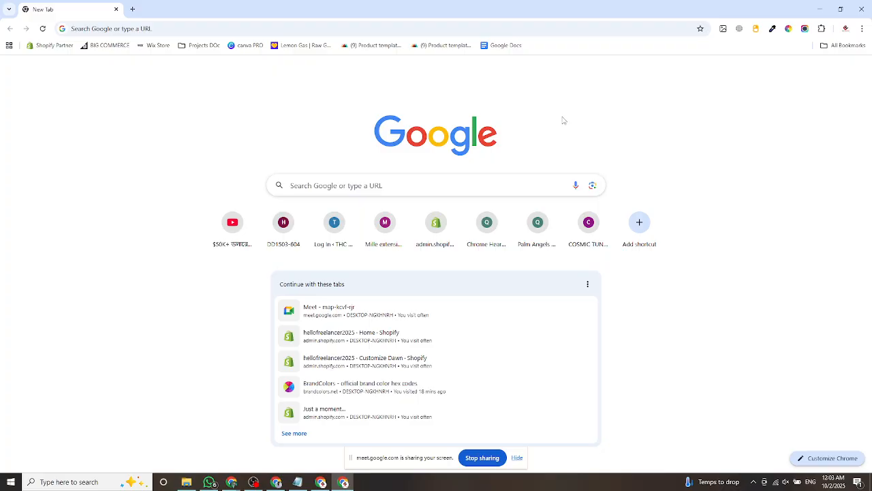
Open Shopify Partners, display all stores and log in to the hellofreelancerbd development store.
left_click(54, 45)
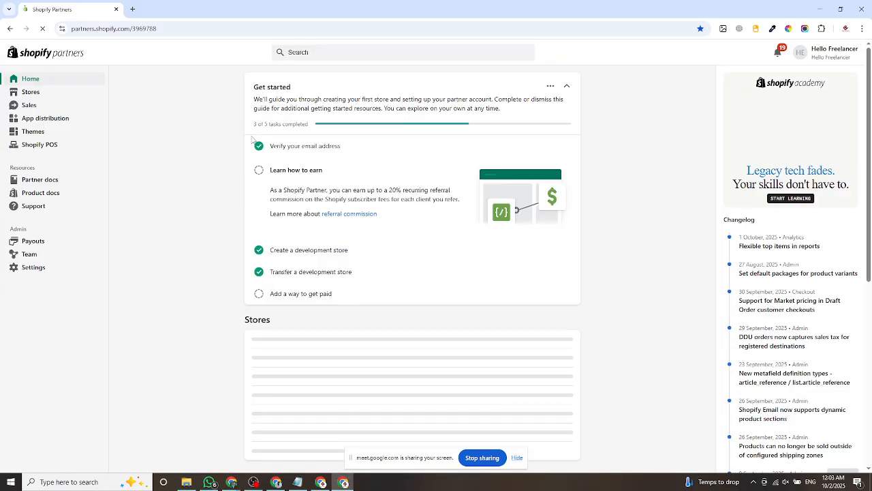
scroll(257, 165, "down", 3)
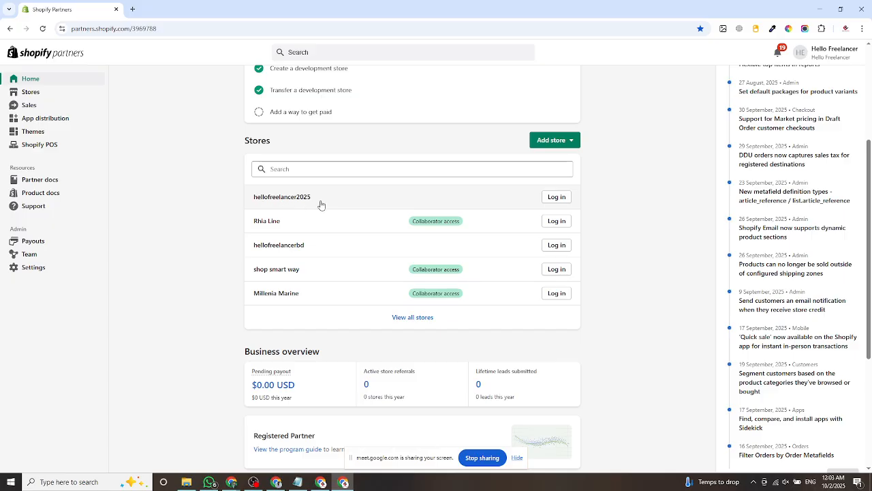
left_click(415, 319)
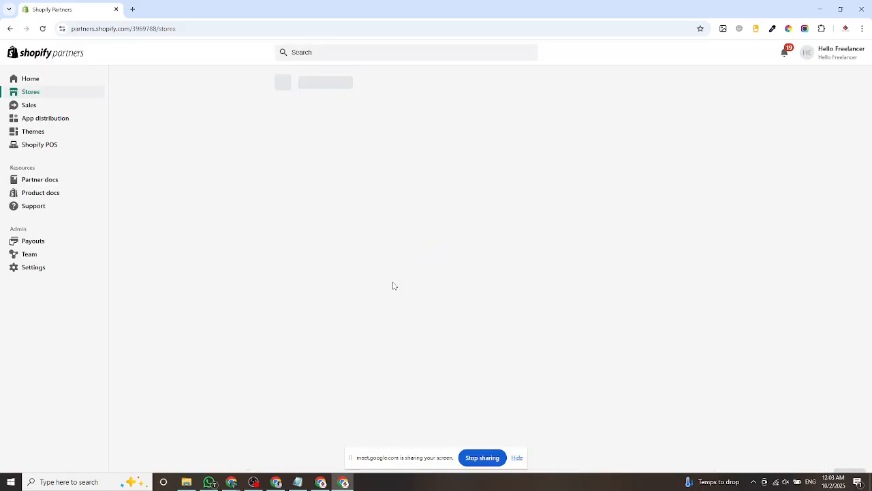
scroll(415, 309, "down", 3)
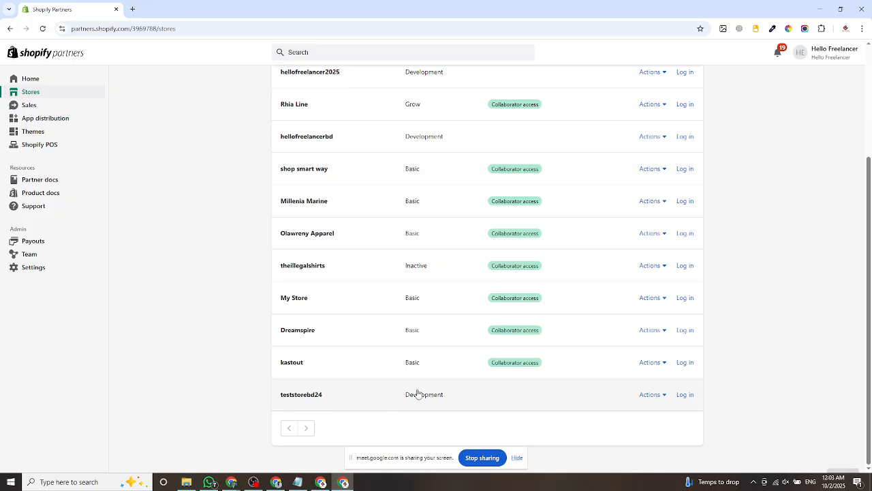
scroll(418, 394, "up", 3)
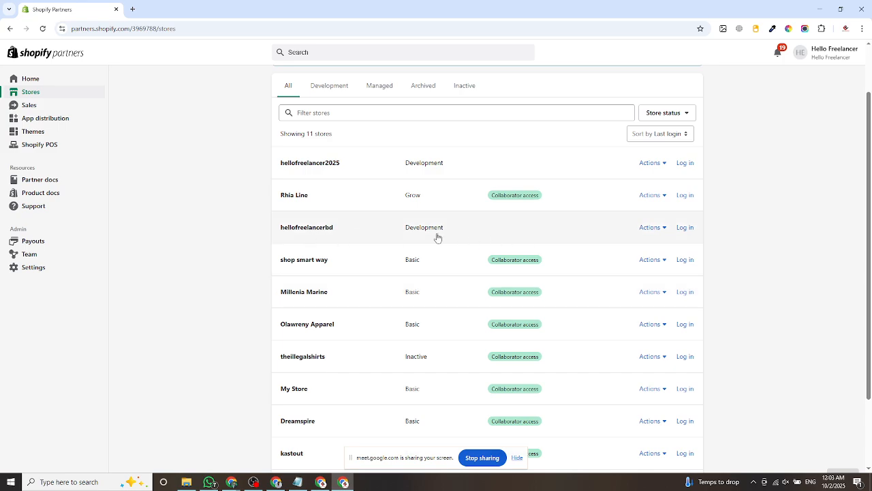
left_click(684, 227)
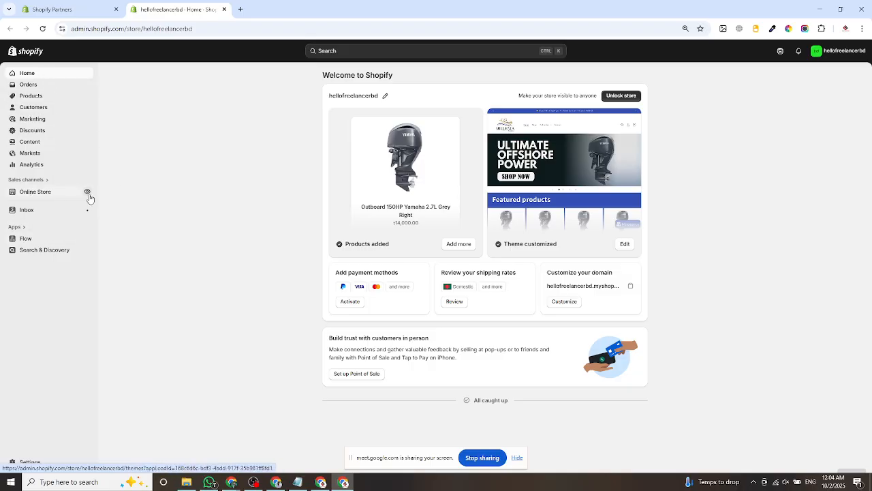
View the hellofreelancerbd online store and examine its home page from the banner slideshow down to the blog posts and footer.
left_click(87, 192)
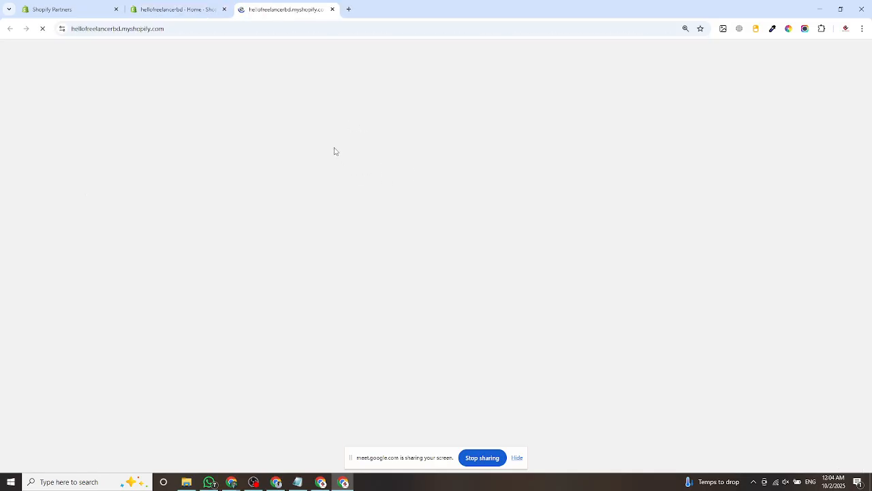
scroll(392, 184, "down", 3)
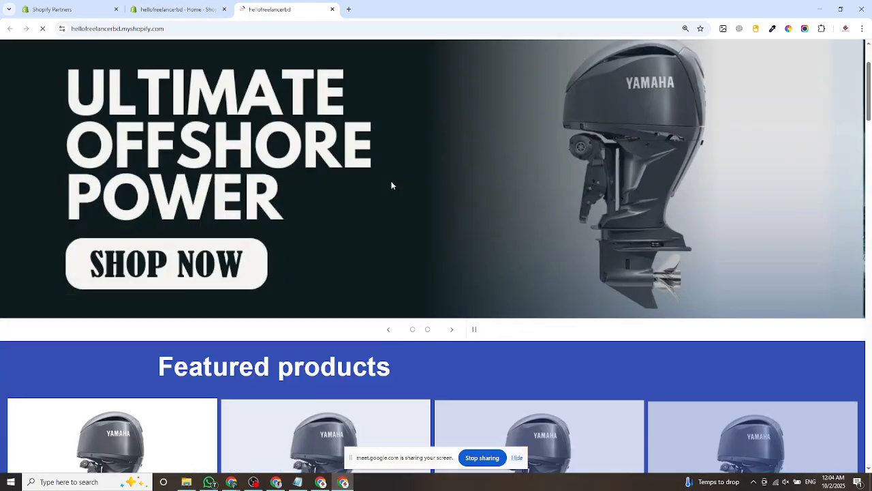
scroll(391, 187, "down", 3)
scroll(389, 200, "up", 6)
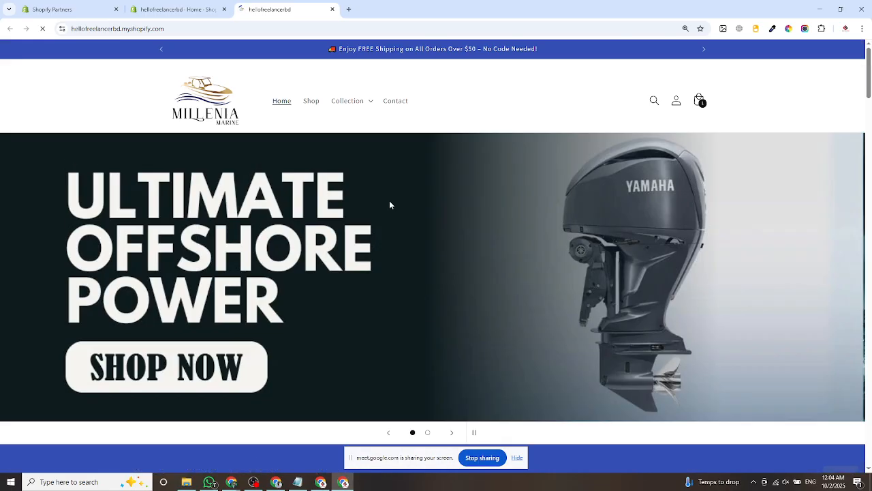
scroll(389, 202, "down", 6)
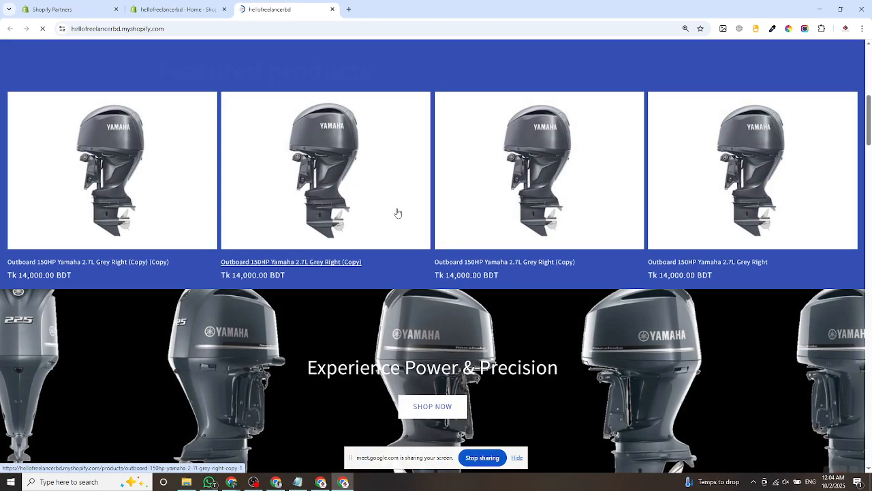
scroll(397, 213, "down", 1)
scroll(398, 213, "down", 15)
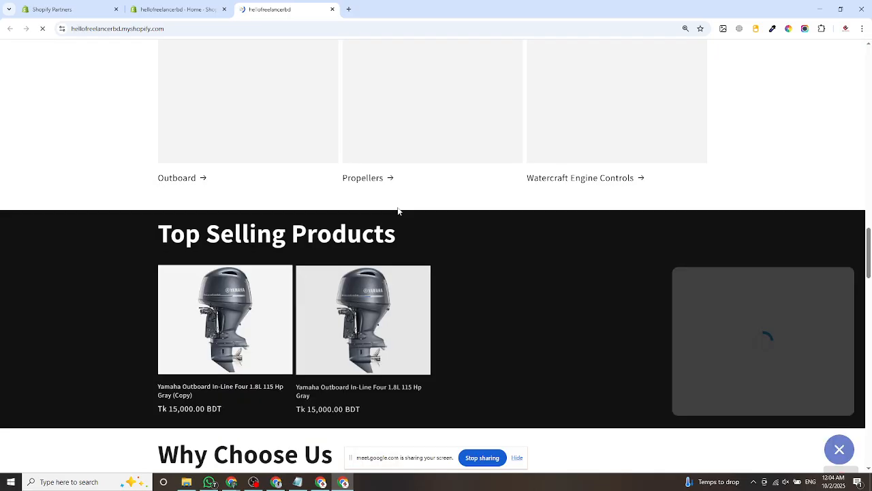
scroll(398, 210, "down", 2)
scroll(391, 214, "up", 3)
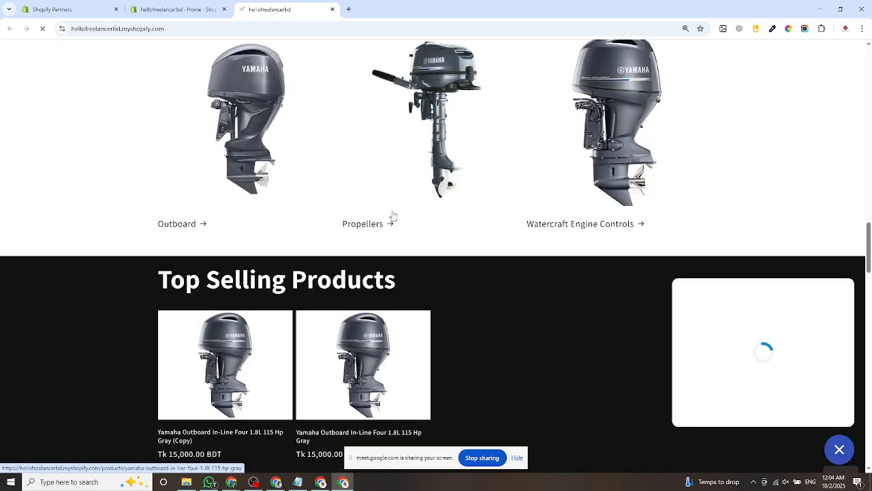
scroll(392, 215, "up", 5)
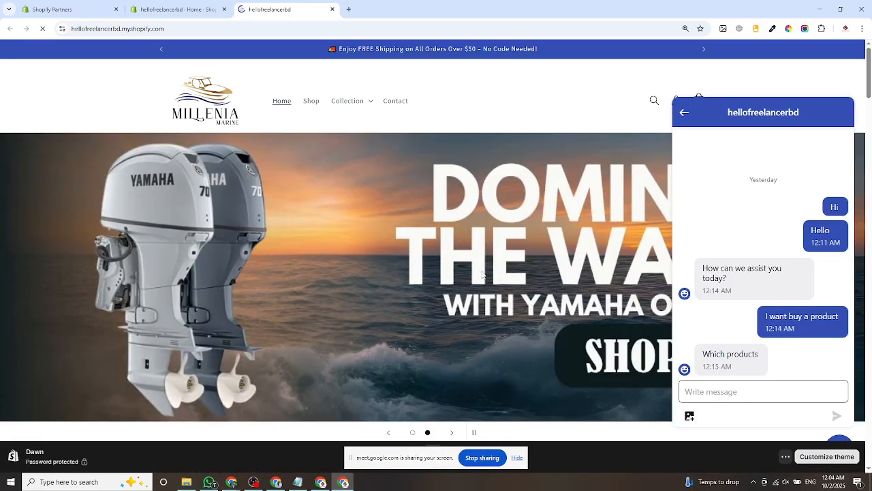
scroll(482, 274, "down", 3)
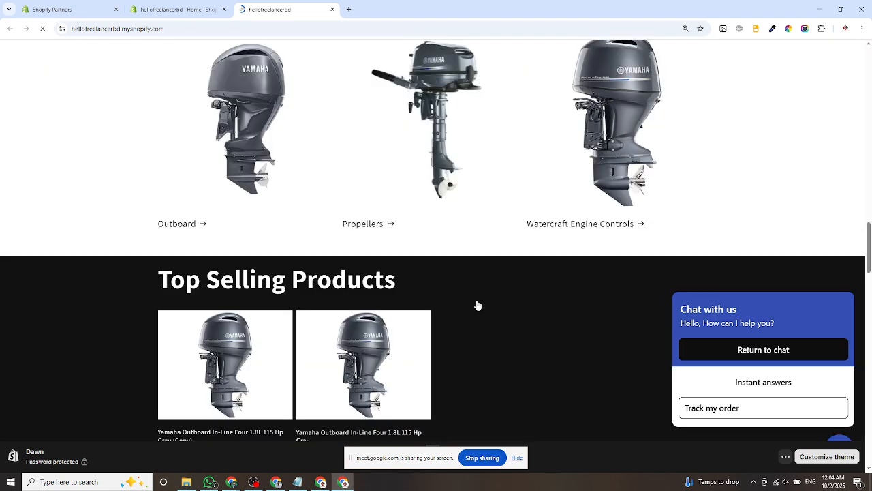
scroll(478, 305, "down", 15)
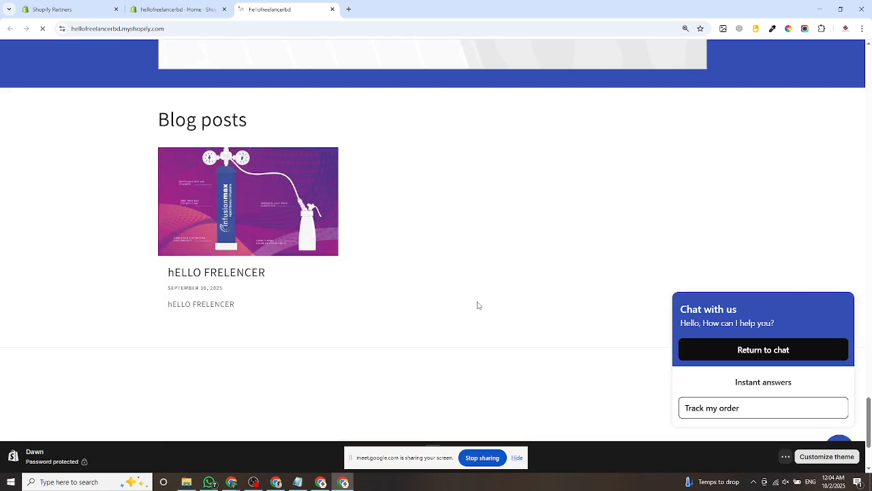
scroll(477, 305, "up", 6)
scroll(443, 292, "down", 8)
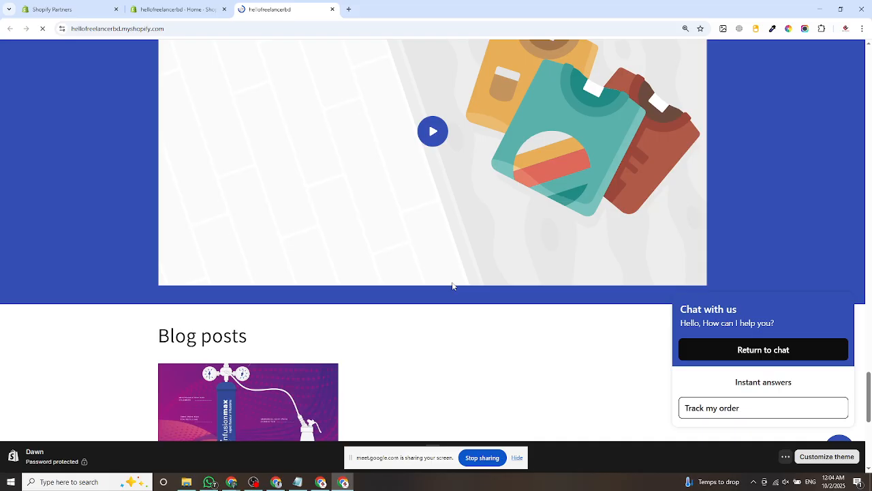
scroll(469, 290, "up", 2)
scroll(473, 294, "down", 1)
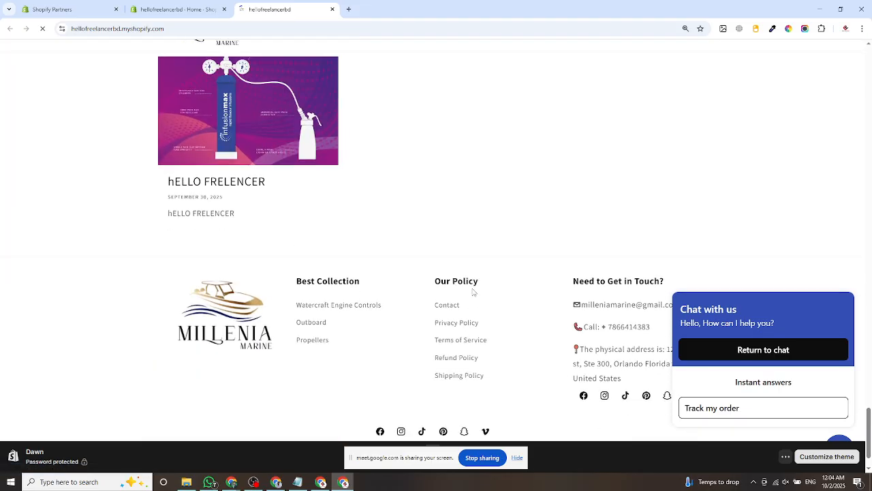
scroll(473, 294, "up", 3)
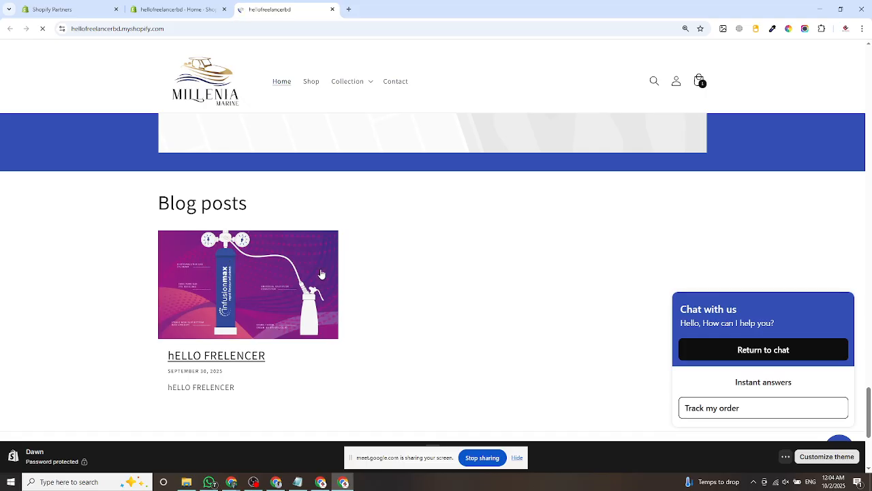
scroll(360, 290, "up", 3)
scroll(361, 293, "up", 15)
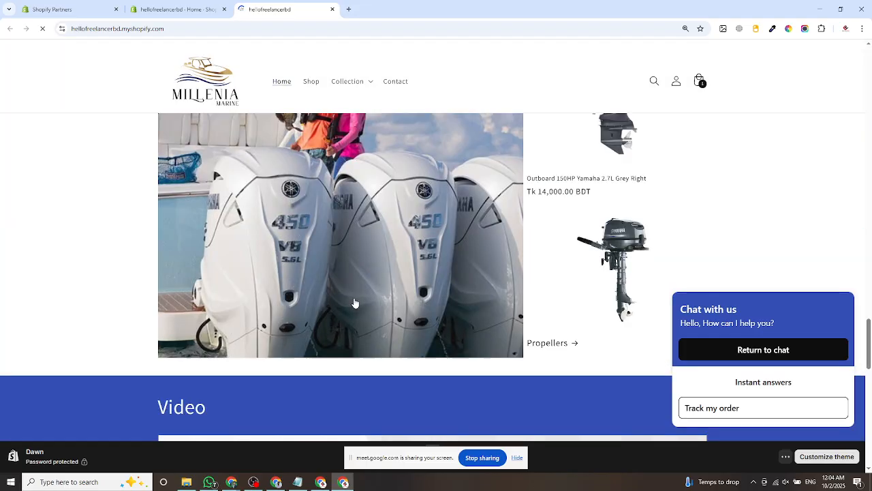
scroll(356, 300, "up", 15)
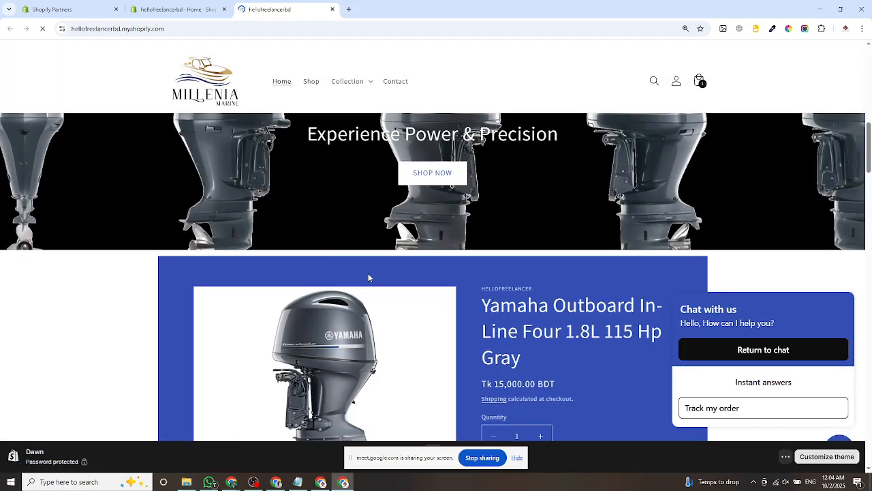
scroll(373, 286, "up", 1)
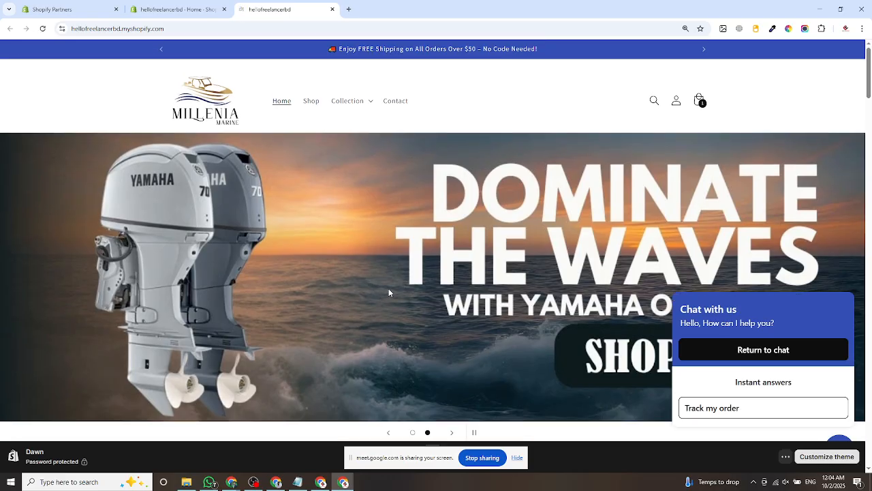
scroll(389, 293, "down", 3)
scroll(389, 292, "up", 3)
Return to the hellofreelancerbd admin and open the Online Store themes page.
left_click(176, 11)
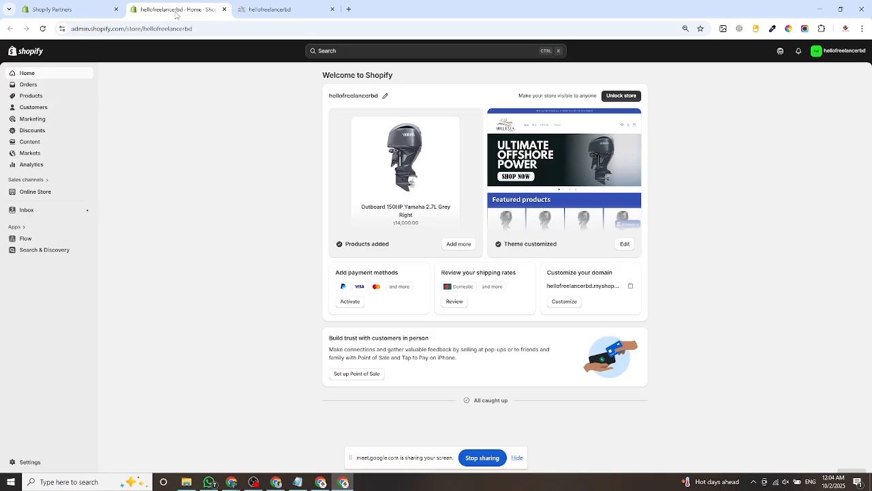
left_click(52, 194)
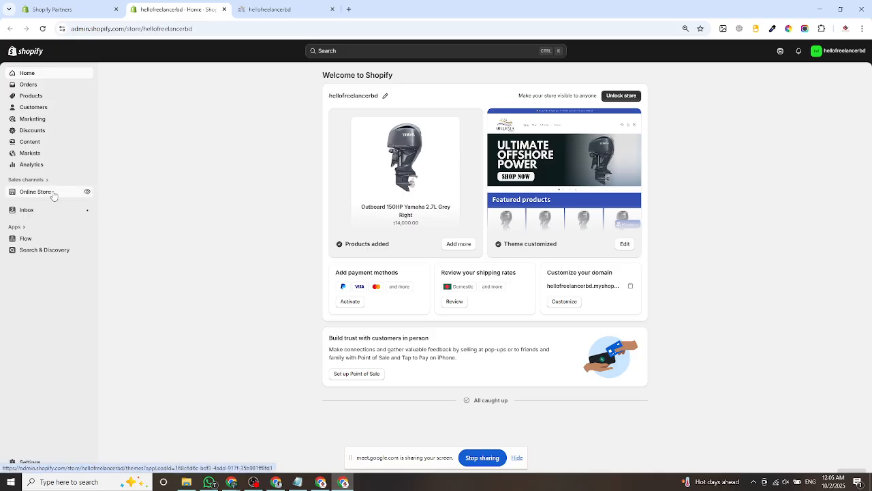
left_click(52, 205)
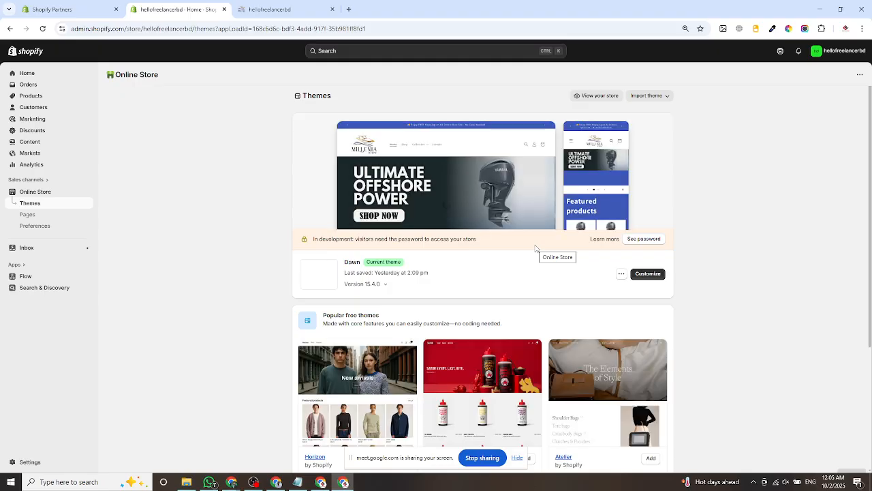
Examine the actions available for the current Dawn theme and look over the popular free themes.
left_click(621, 273)
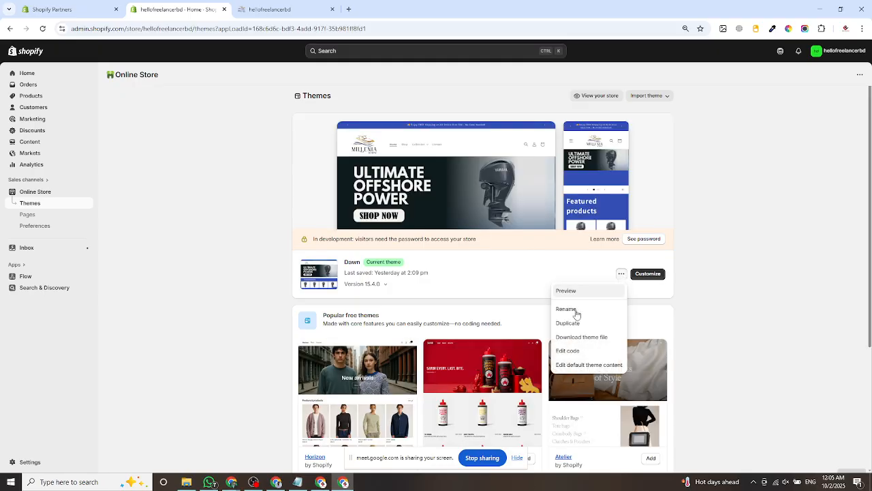
left_click(543, 272)
left_click(621, 274)
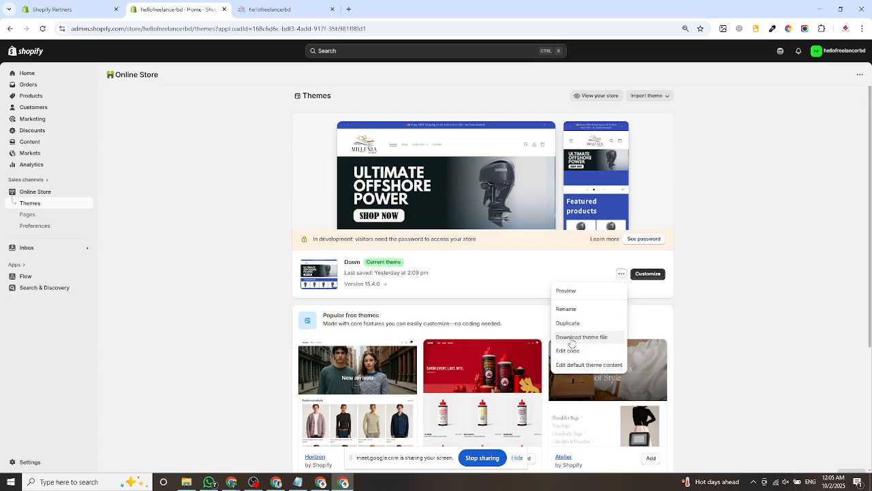
left_click(496, 272)
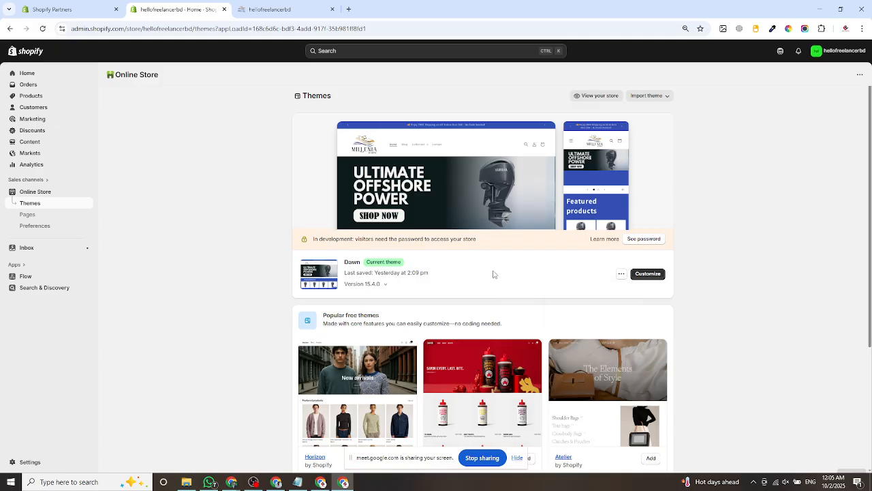
scroll(488, 359, "down", 3)
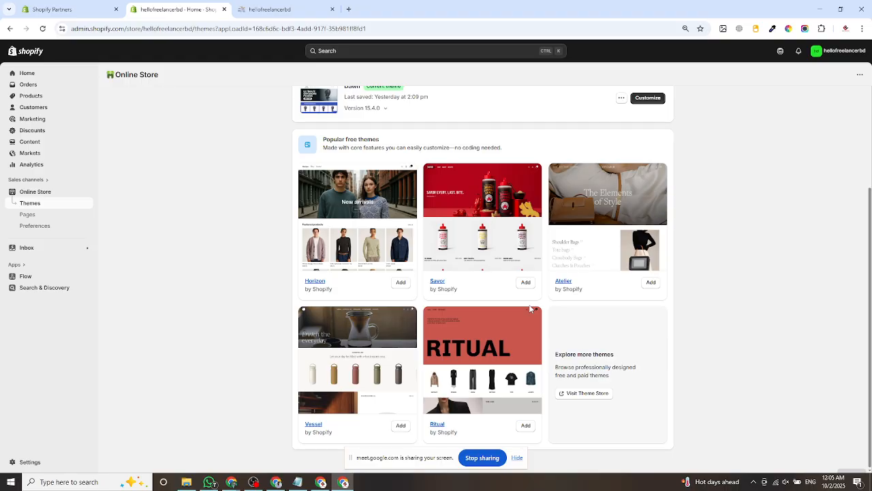
scroll(530, 309, "up", 1)
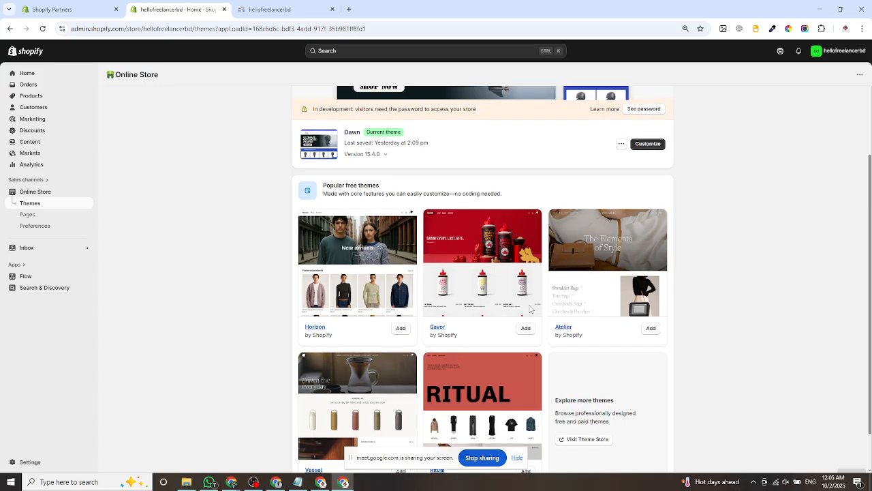
scroll(530, 309, "up", 1)
scroll(561, 308, "up", 1)
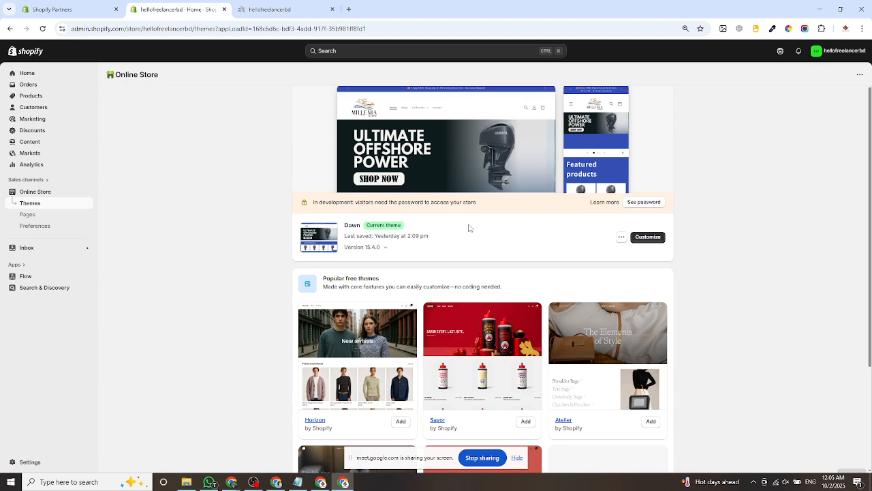
scroll(468, 228, "up", 1)
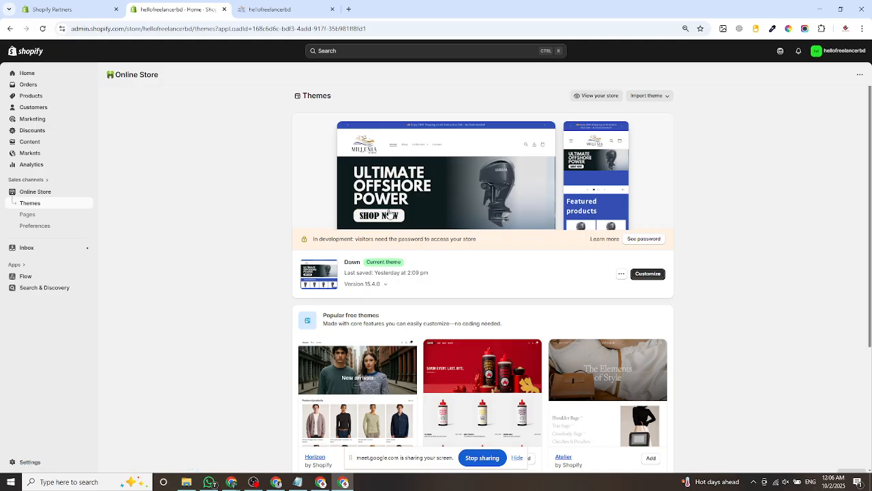
Show the storefront home page down to the featured product section, marking the blank area beside it with a screen capture.
left_click(281, 8)
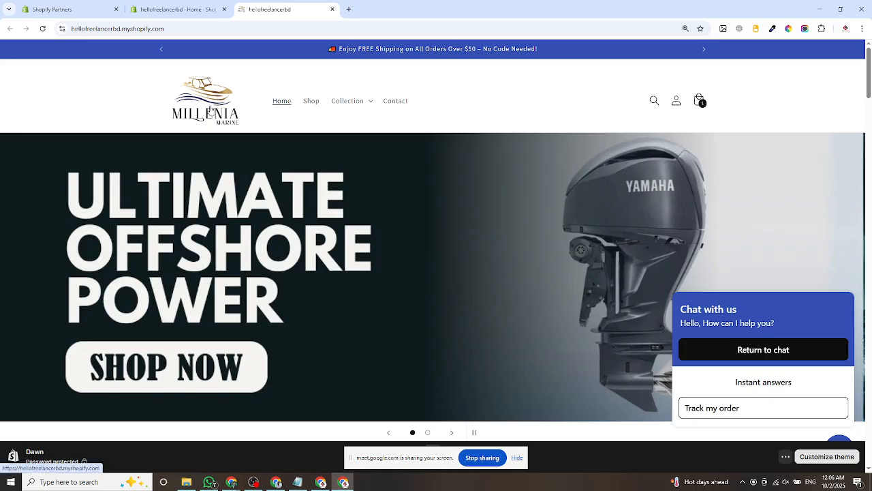
scroll(446, 207, "down", 10)
scroll(113, 197, "up", 1)
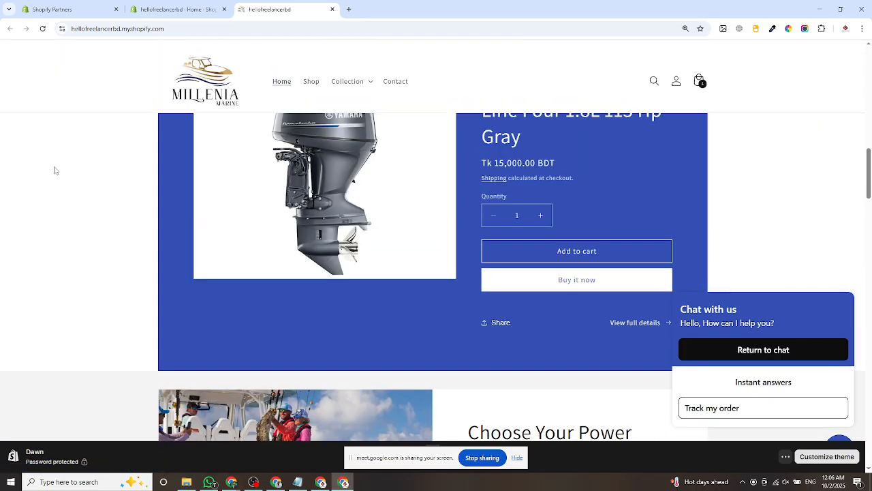
key("Print")
left_click_drag(21, 144, 123, 271)
left_click(115, 280)
scroll(379, 249, "down", 5)
scroll(344, 257, "up", 6)
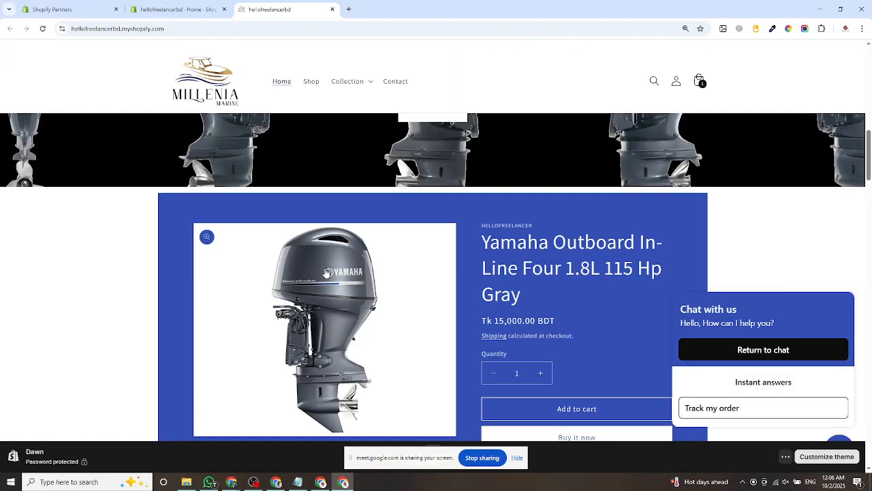
scroll(327, 272, "up", 5)
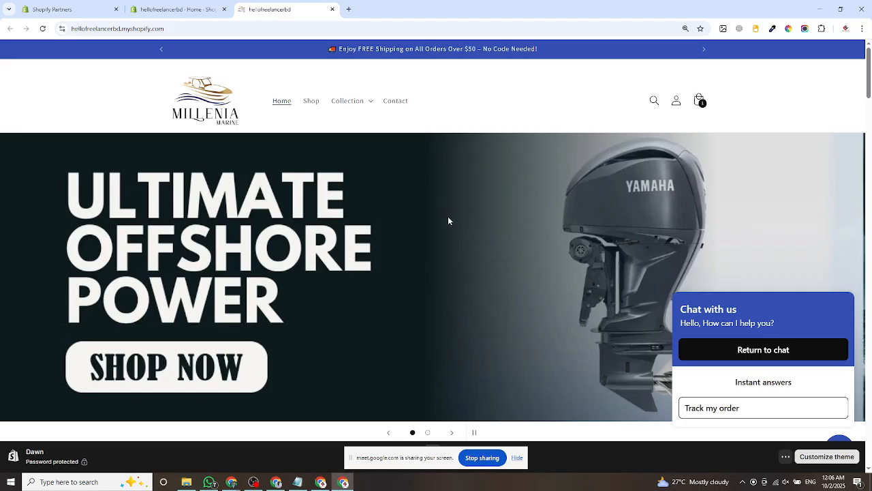
Advance the home page banner to its next slide and look over the featured product and Choose Your Power sections.
scroll(387, 230, "down", 2)
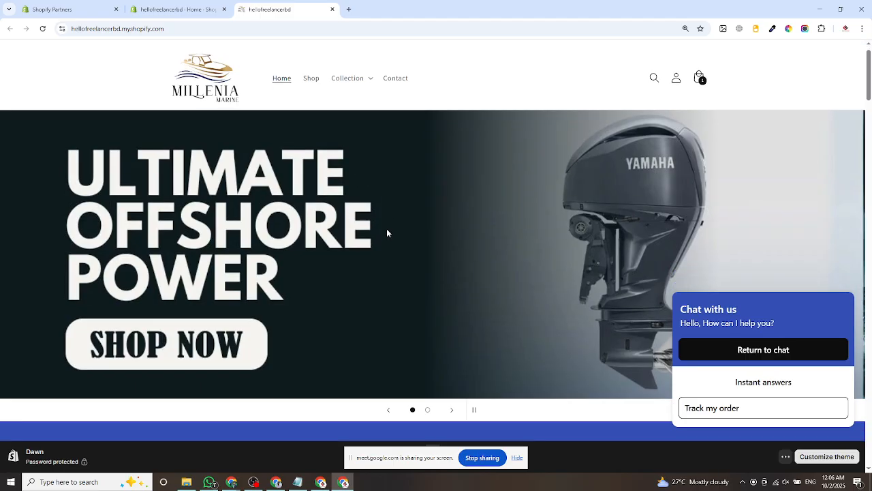
scroll(395, 235, "down", 5)
scroll(408, 265, "up", 5)
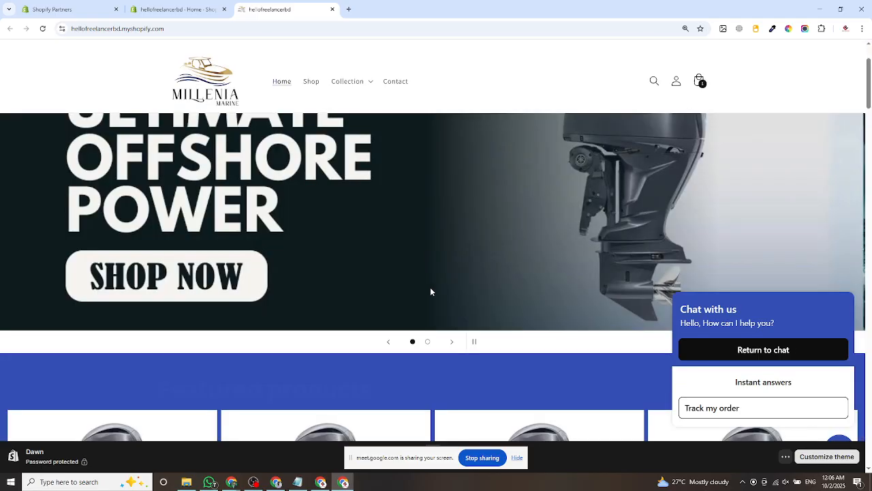
left_click(449, 342)
scroll(430, 286, "up", 1)
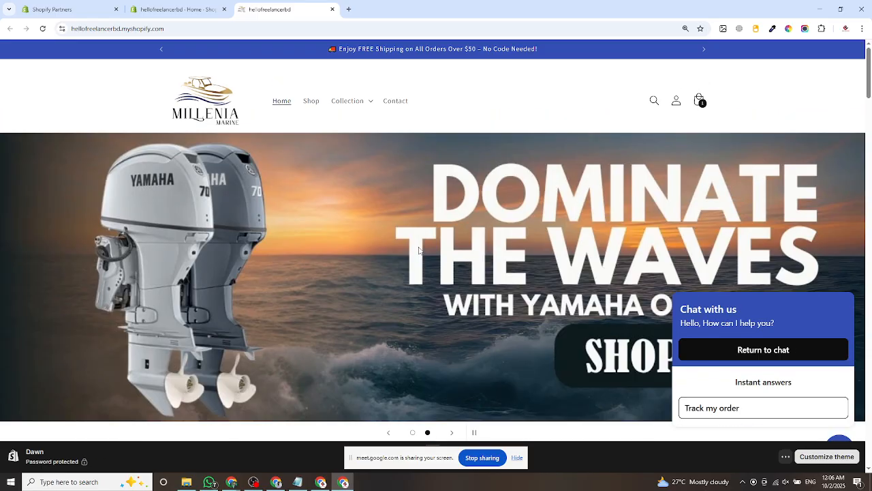
scroll(419, 251, "down", 12)
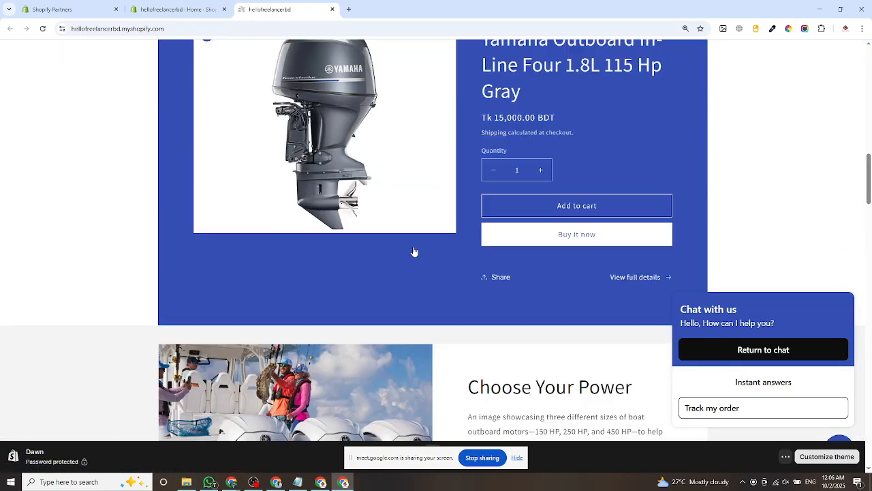
scroll(414, 252, "down", 3)
scroll(414, 253, "up", 4)
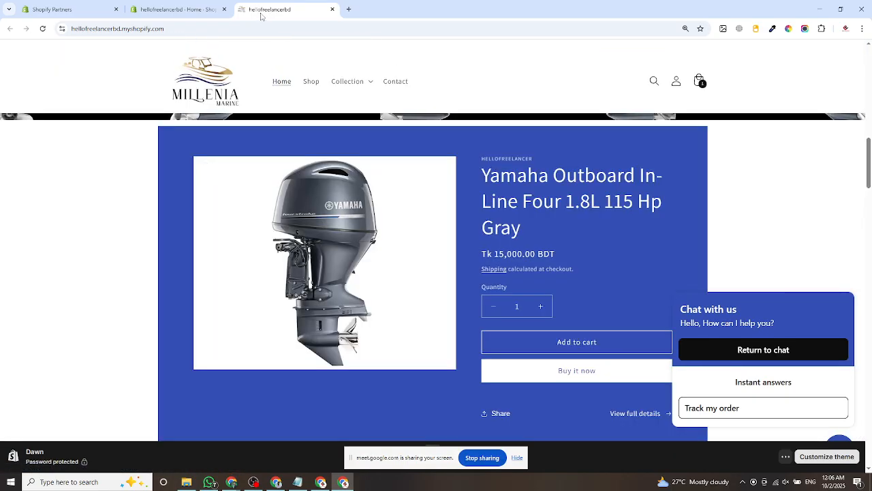
Revisit the admin Themes page, return to the storefront, and copy a screen capture of its announcement bar and header.
left_click(189, 10)
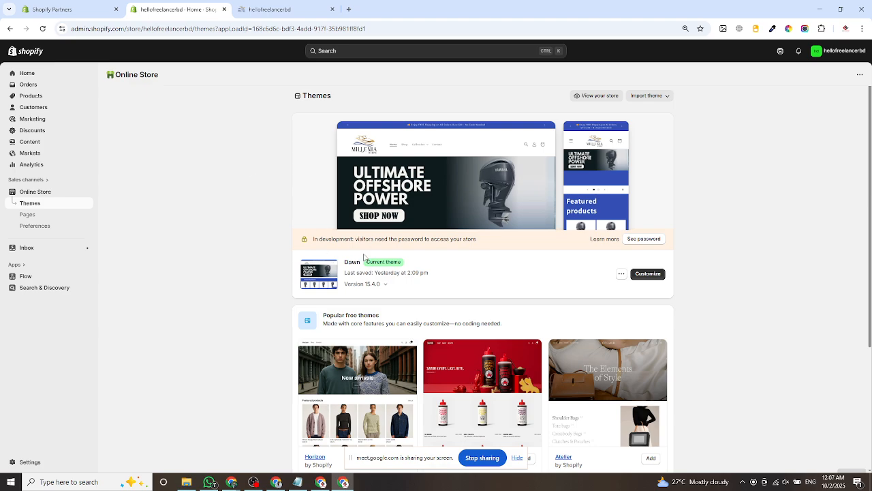
left_click(279, 9)
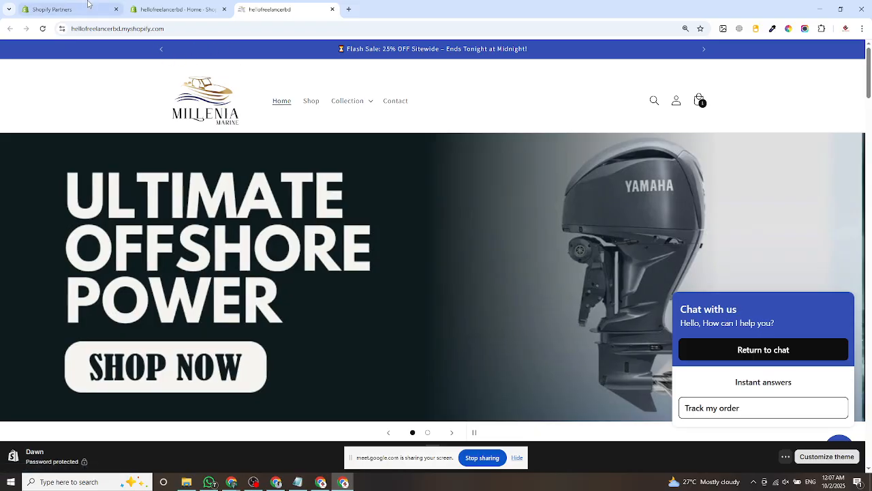
key("Print")
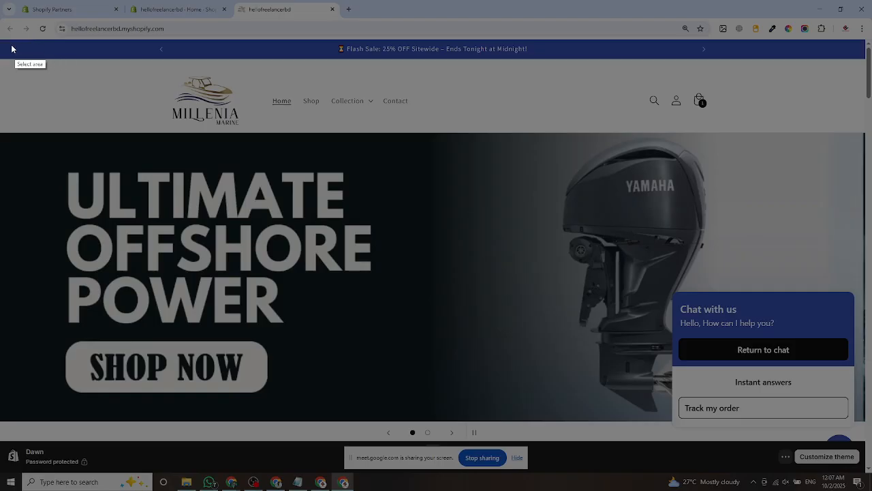
left_click_drag(25, 43, 790, 142)
key("ctrl+c")
Take a screen capture of the storefront footer, covering the logo, collection links, policy links and contact details.
scroll(465, 236, "down", 5)
scroll(465, 236, "down", 20)
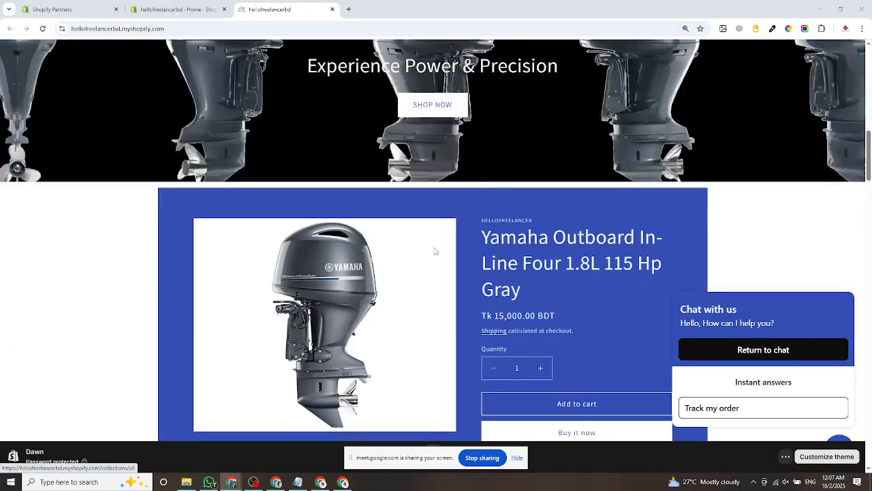
scroll(379, 291, "down", 9)
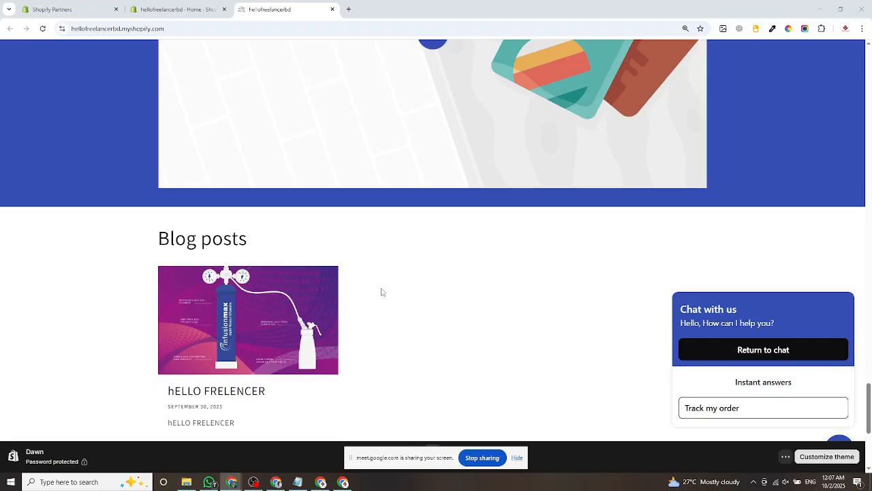
key("Print")
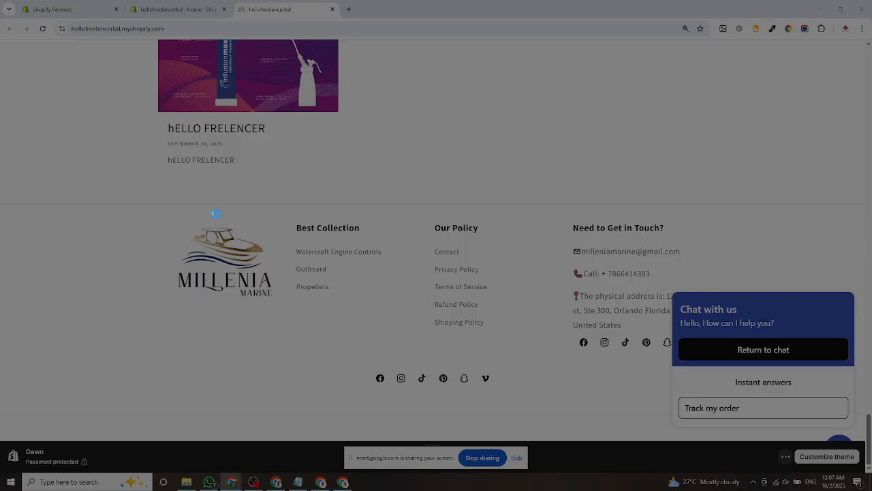
left_click_drag(89, 189, 780, 393)
left_click(772, 402)
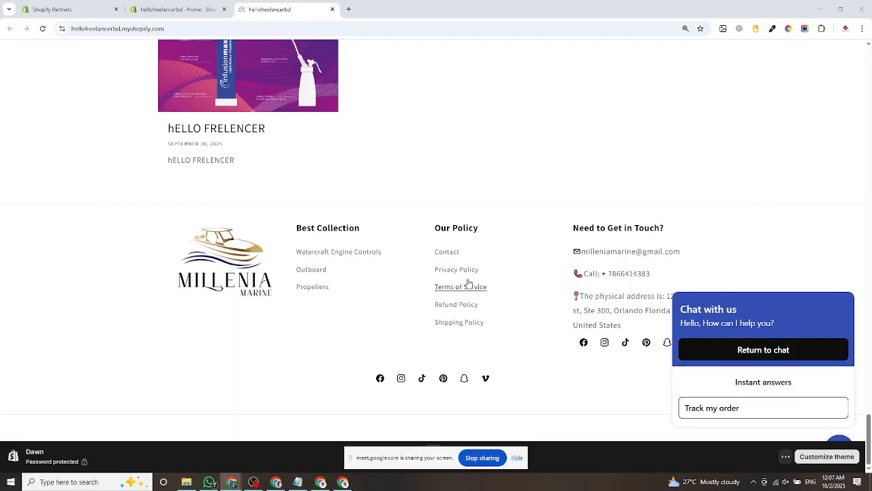
Examine the home page sections between the banner slideshow and the footer, ending at the featured products.
scroll(452, 285, "up", 15)
scroll(451, 283, "up", 15)
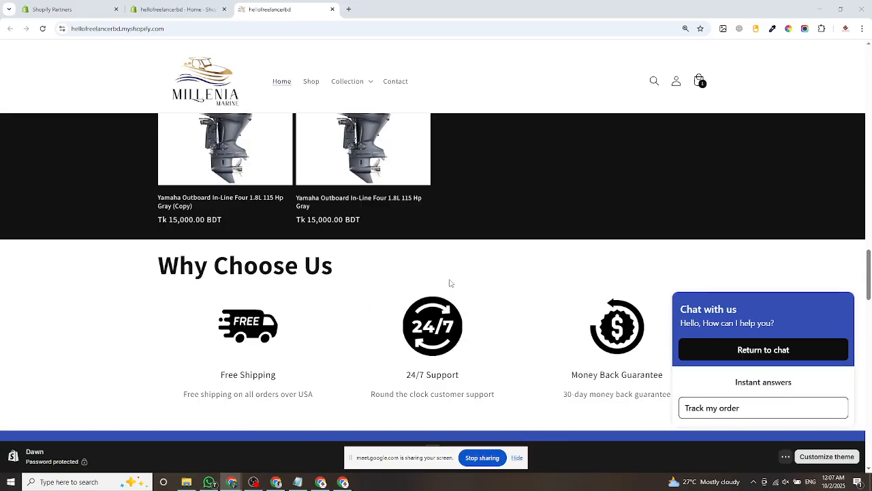
scroll(444, 281, "up", 5)
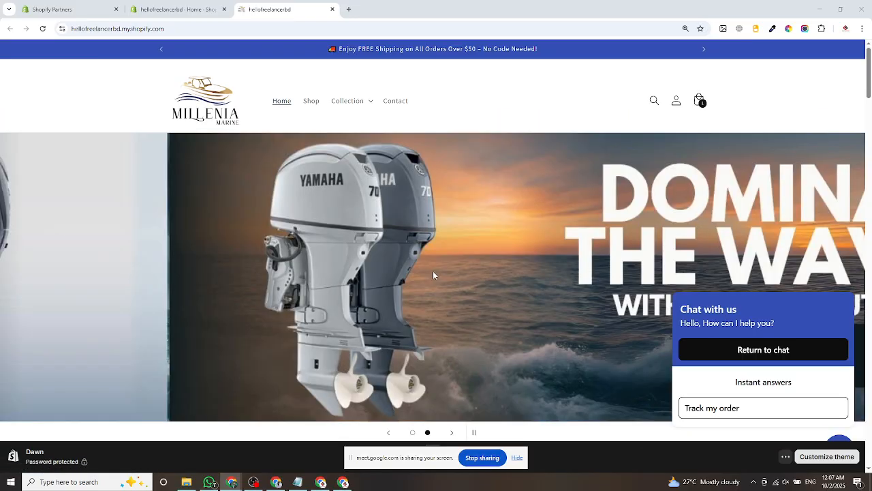
scroll(329, 237, "down", 10)
scroll(352, 294, "down", 20)
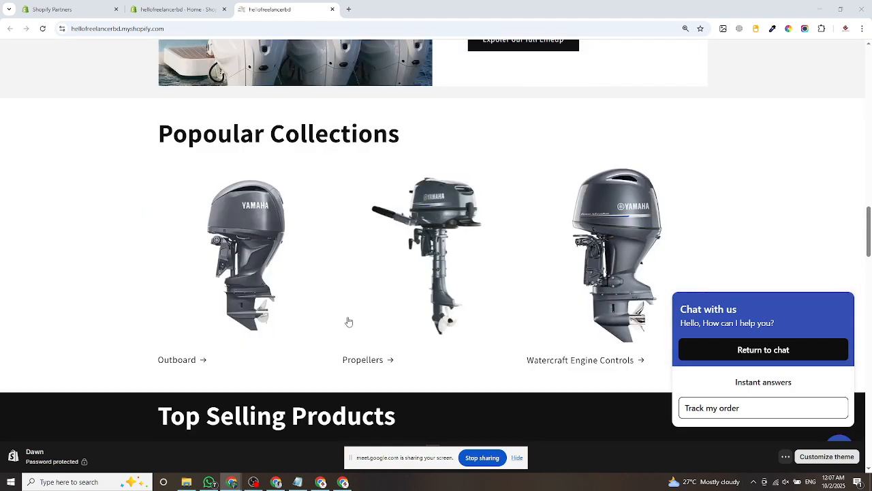
scroll(347, 353, "down", 3)
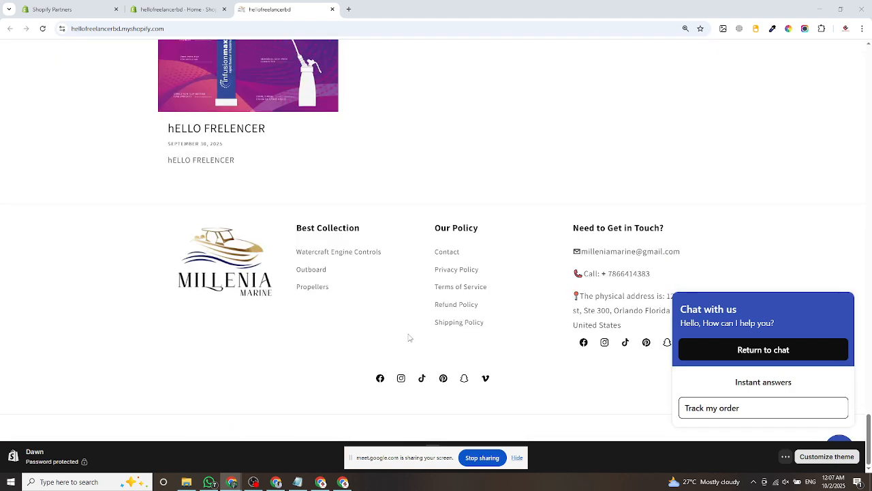
scroll(292, 313, "up", 4)
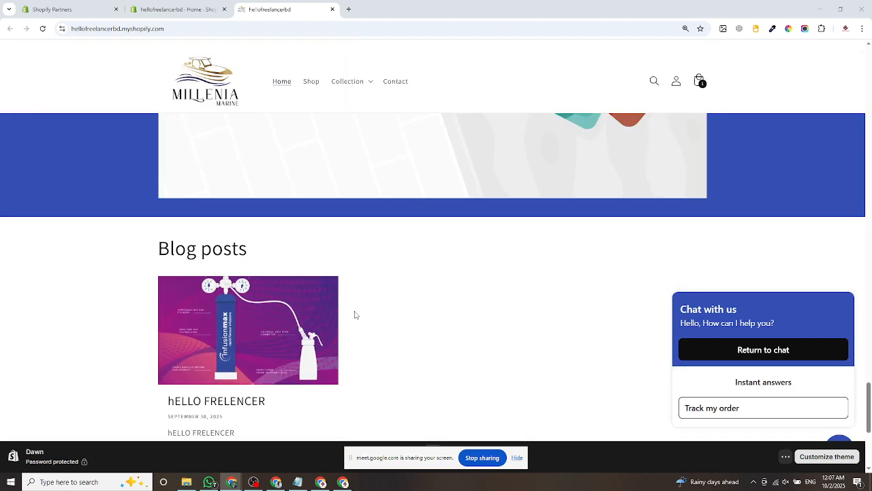
scroll(355, 314, "up", 4)
scroll(384, 275, "up", 8)
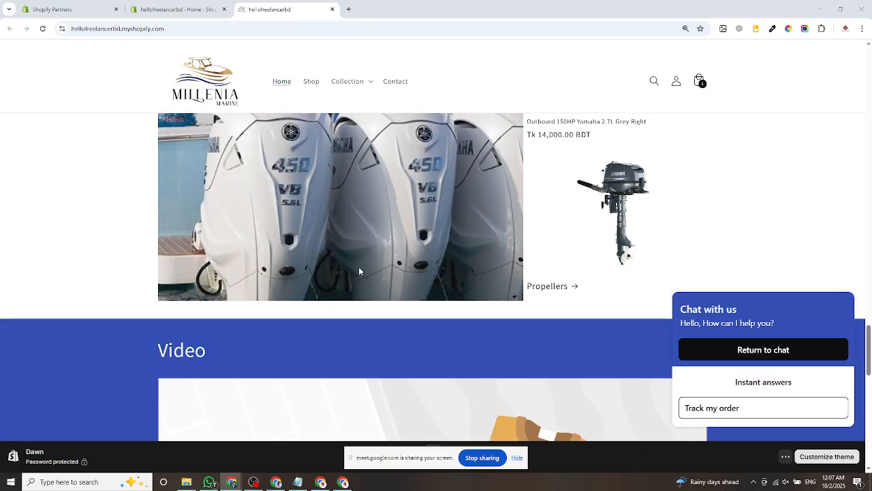
scroll(419, 264, "up", 10)
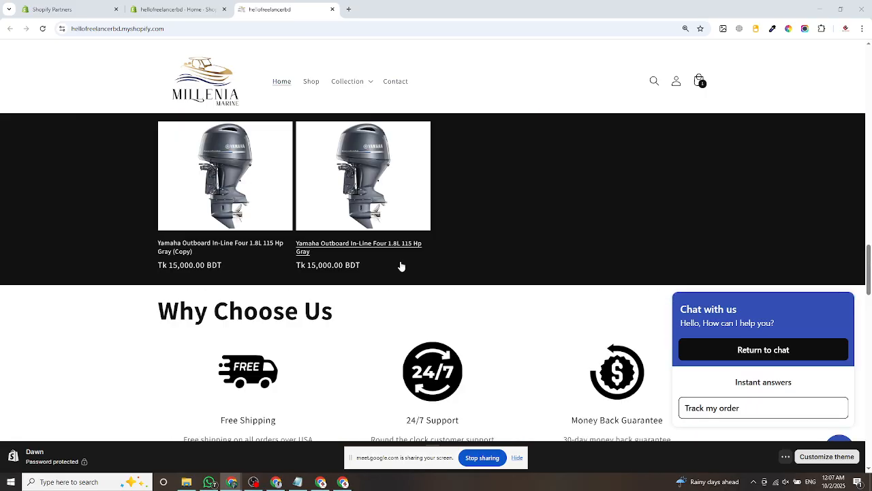
scroll(413, 264, "up", 8)
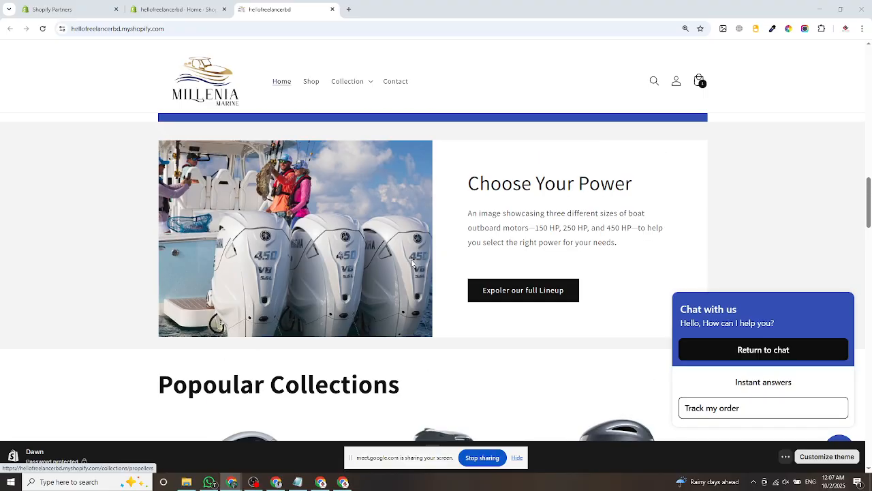
scroll(416, 263, "up", 7)
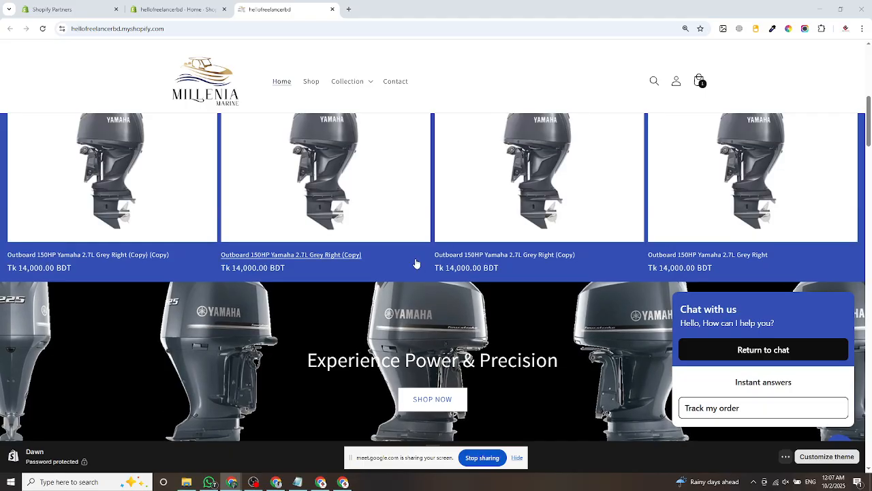
scroll(415, 263, "up", 1)
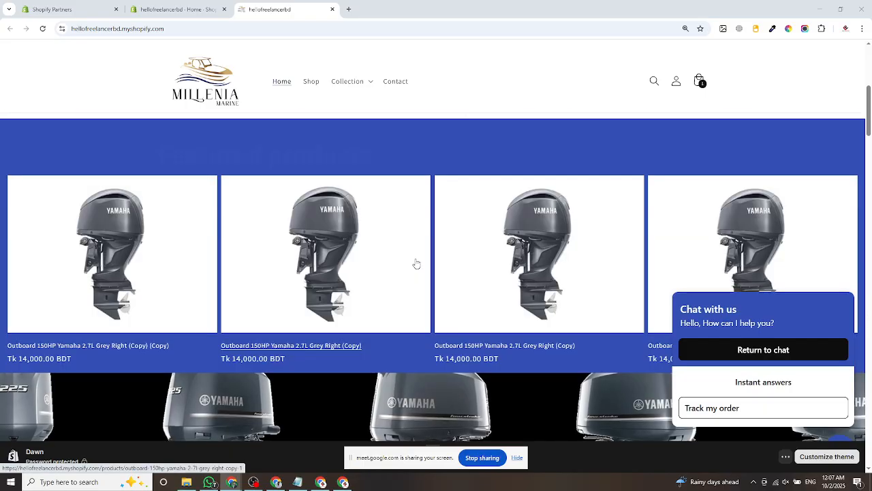
scroll(416, 264, "up", 1)
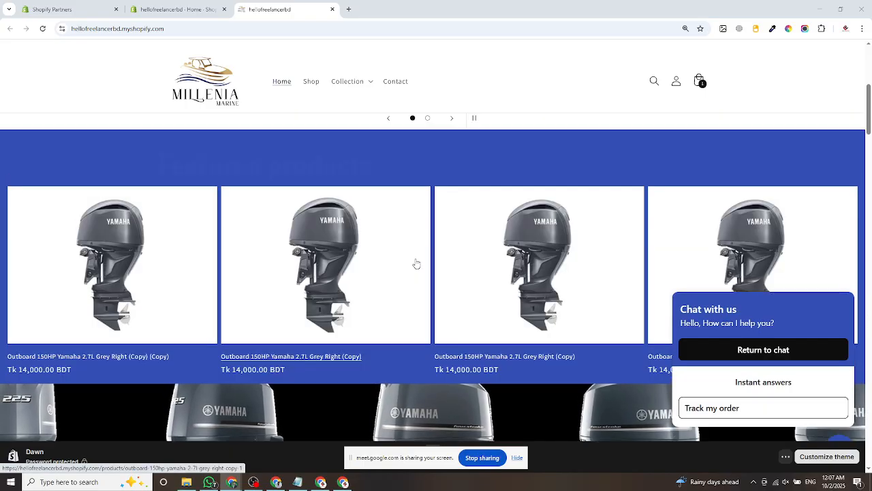
scroll(417, 264, "up", 1)
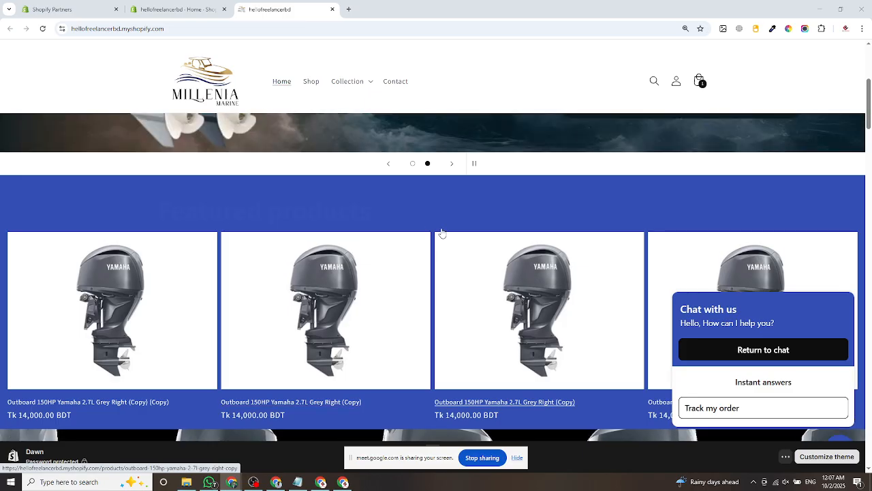
Flip the banner slideshow forward and back between its two slides to demonstrate the slide arrows.
left_click(451, 245)
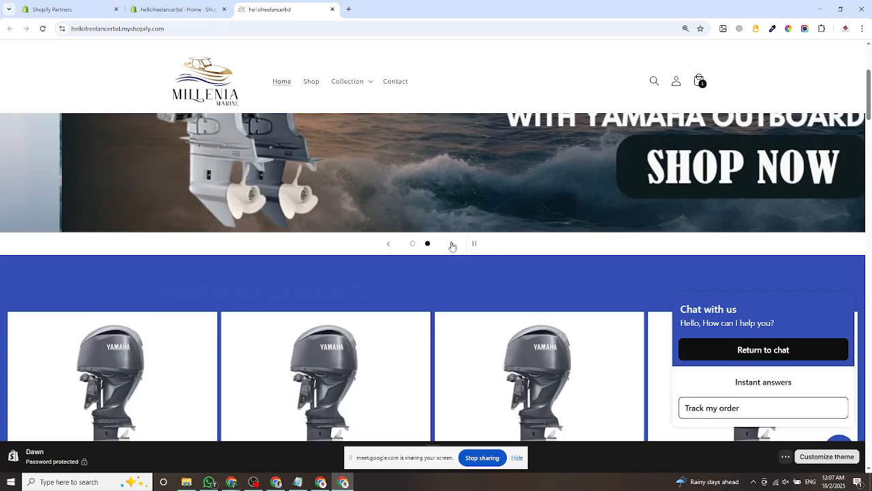
left_click(390, 245)
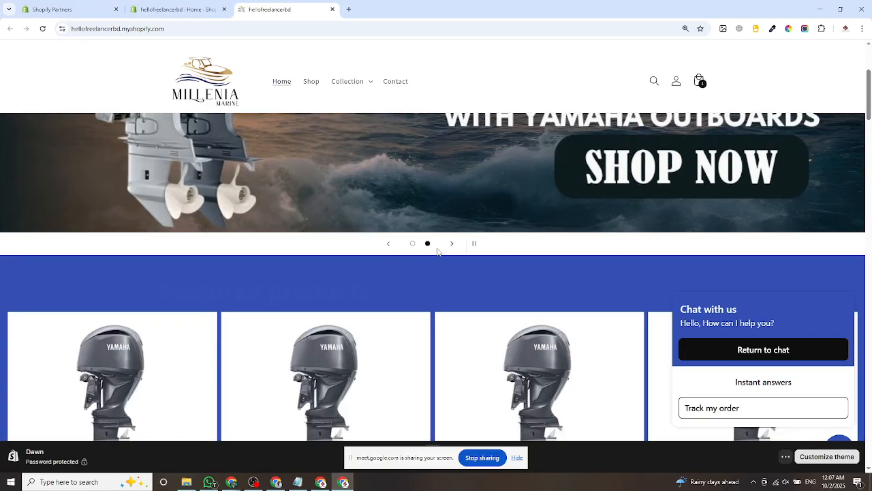
left_click(392, 244)
scroll(446, 258, "up", 2)
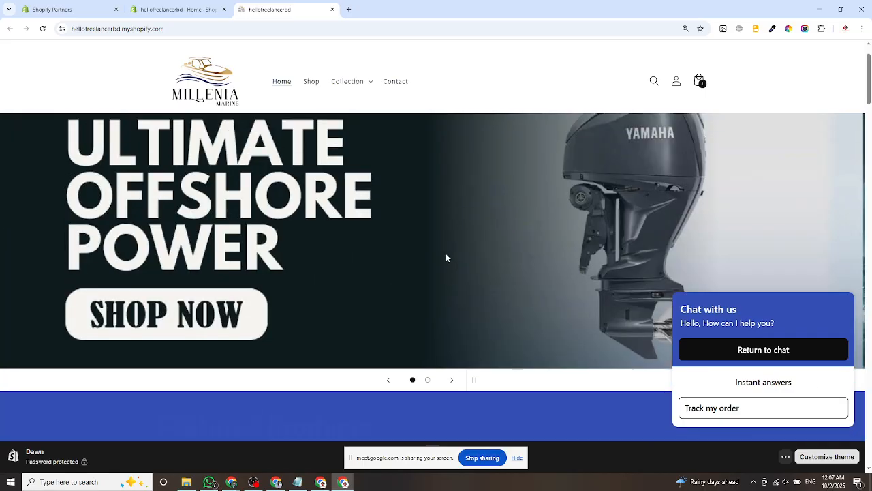
scroll(446, 257, "down", 2)
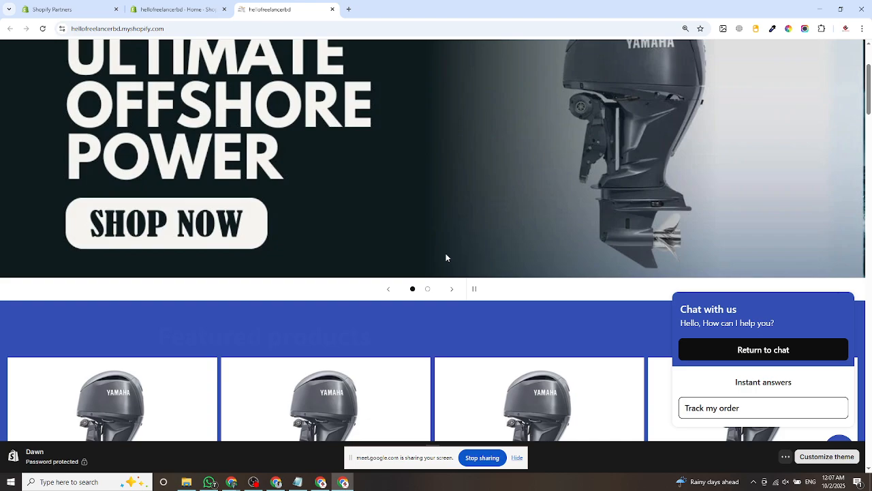
left_click(452, 289)
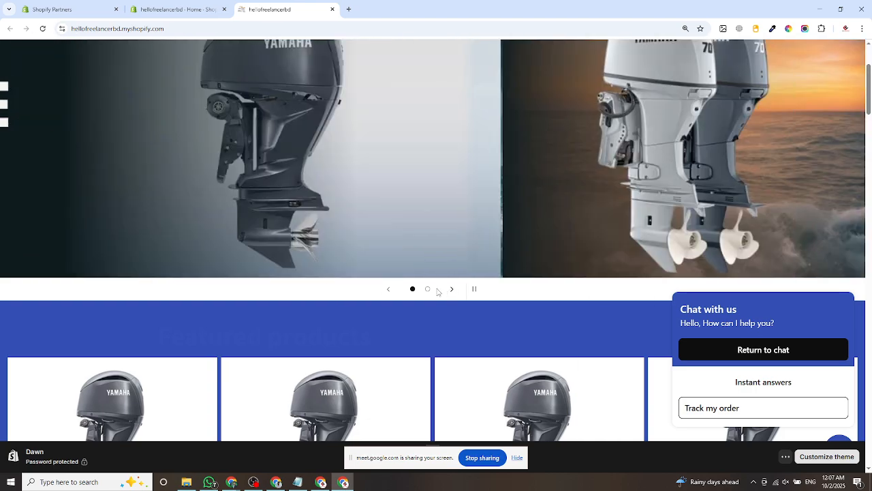
left_click(389, 290)
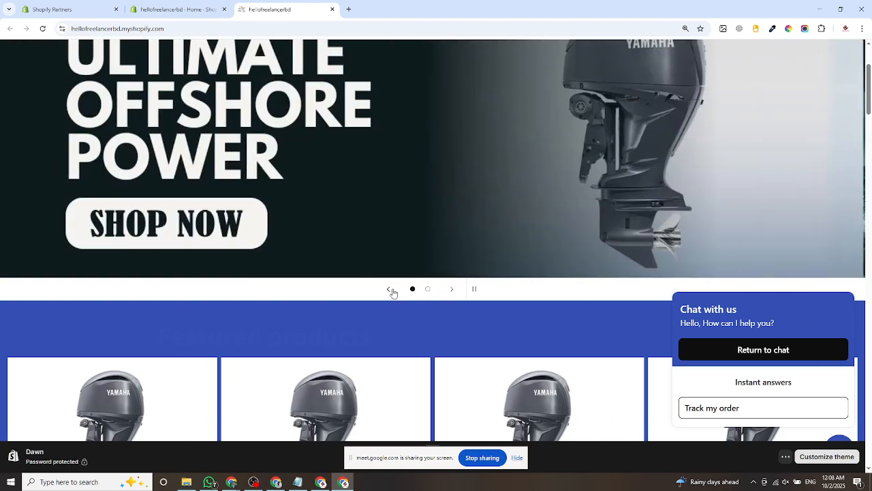
scroll(466, 245, "up", 3)
scroll(423, 232, "down", 2)
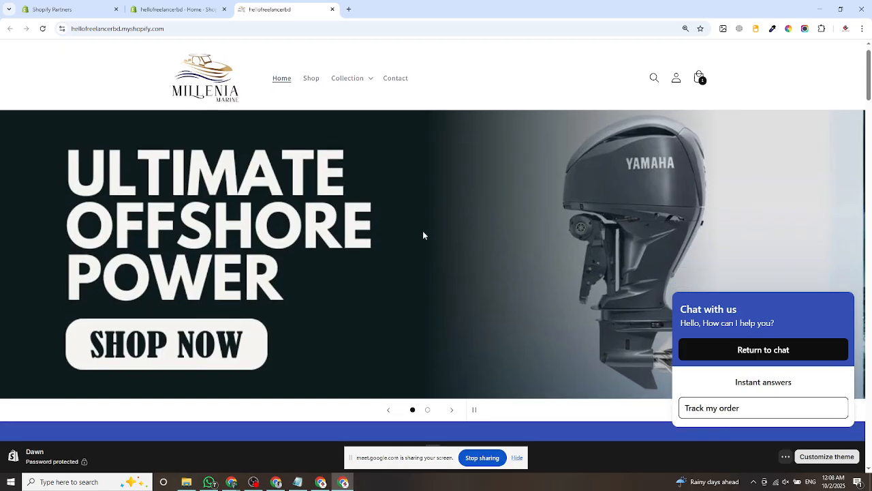
Examine the storefront home page from the announcement bar and banner slideshow through the Choose Your Power and Video sections.
left_click(452, 297)
scroll(449, 297, "up", 1)
scroll(450, 297, "up", 2)
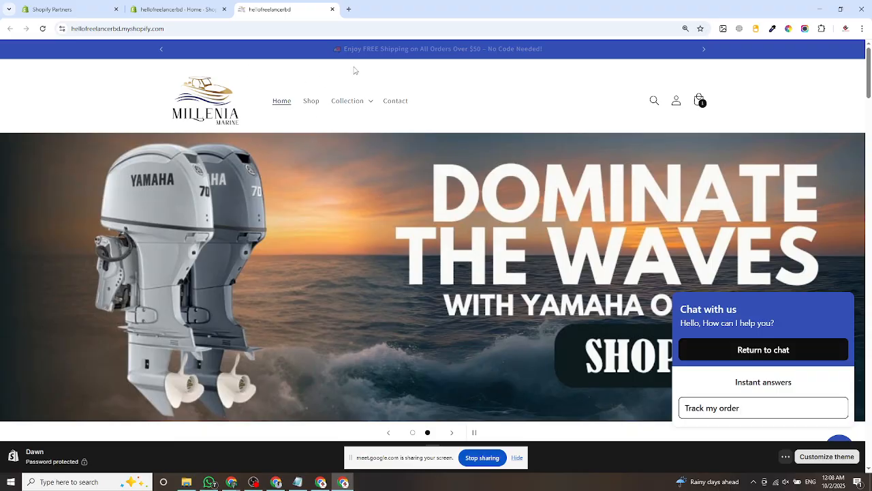
scroll(389, 197, "down", 10)
scroll(374, 247, "down", 5)
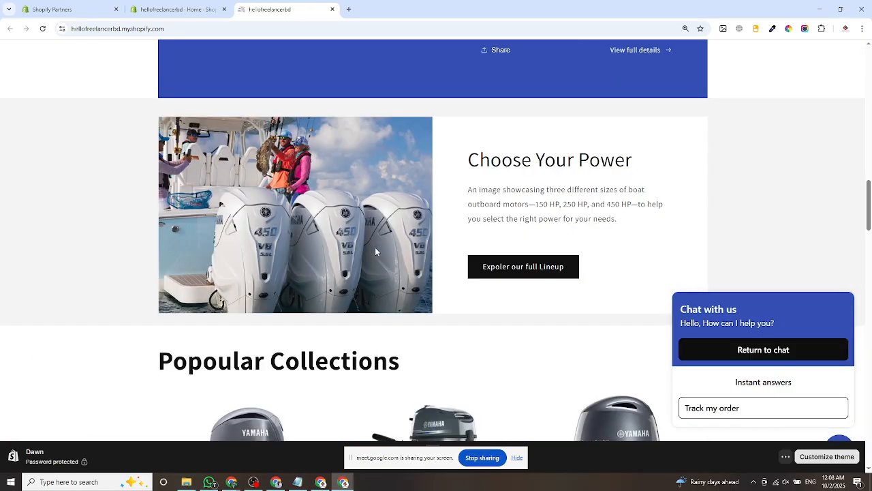
scroll(376, 273, "down", 5)
scroll(392, 285, "down", 5)
scroll(395, 286, "up", 10)
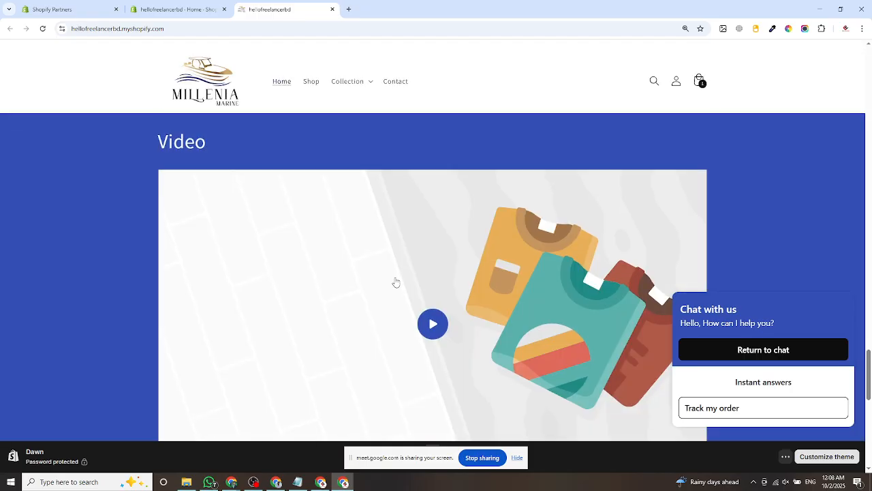
scroll(374, 197, "up", 15)
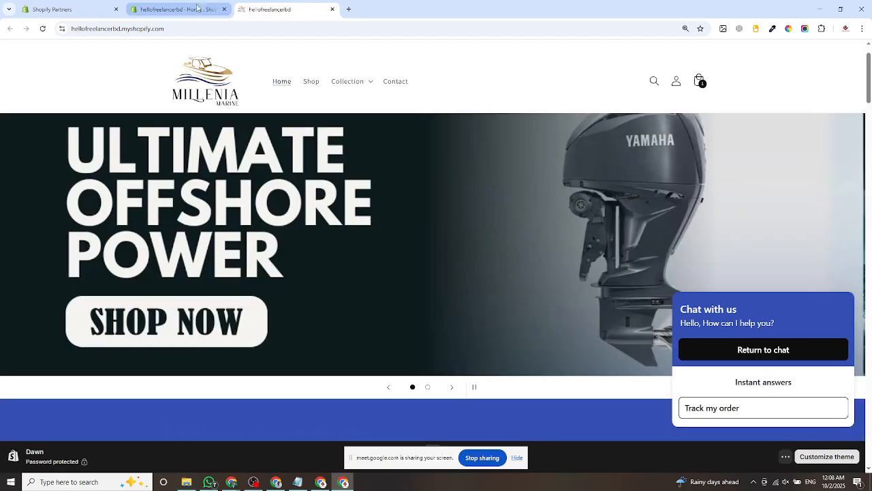
Return to the store admin, view all recommended apps, and open the Shopify App Store from there.
left_click(197, 7)
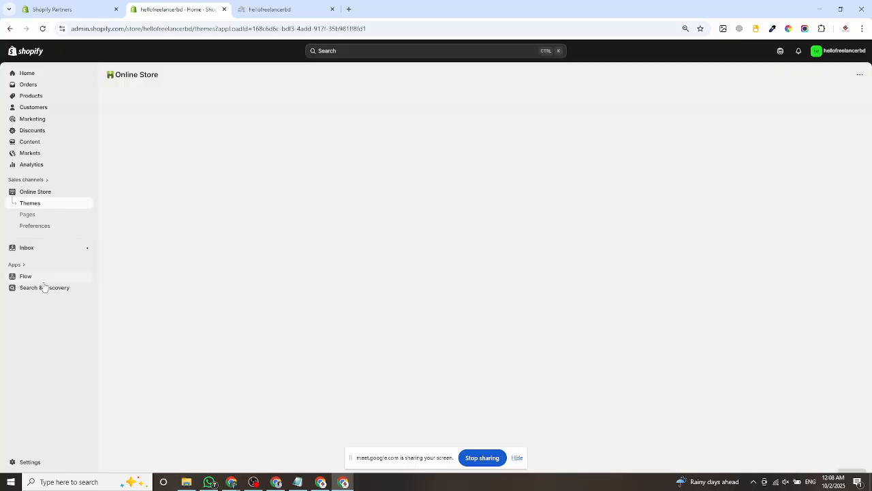
left_click(348, 51)
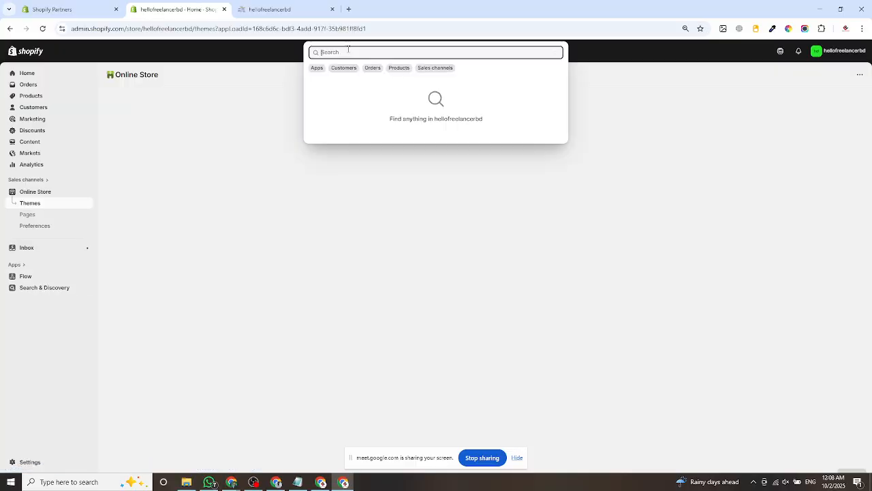
left_click(317, 69)
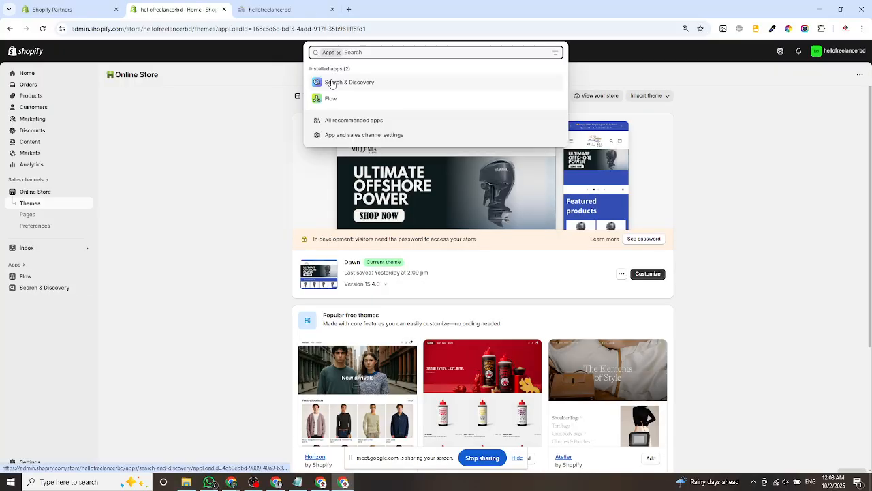
left_click(344, 120)
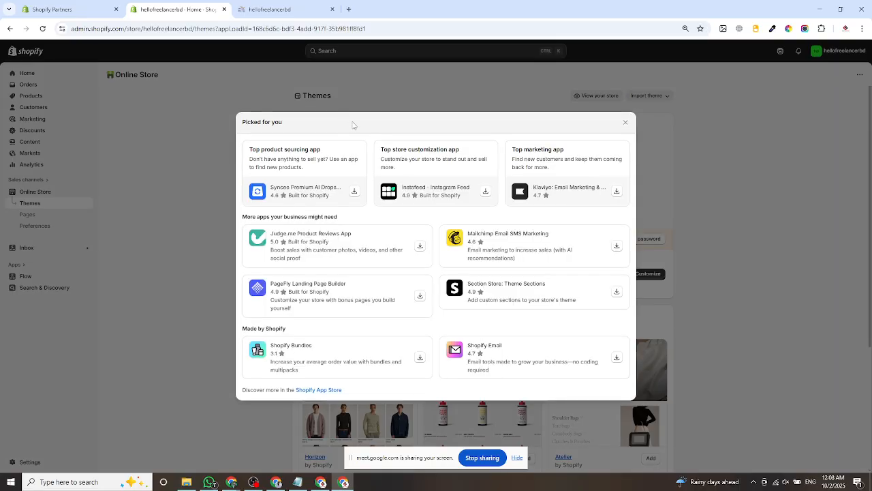
left_click(324, 395)
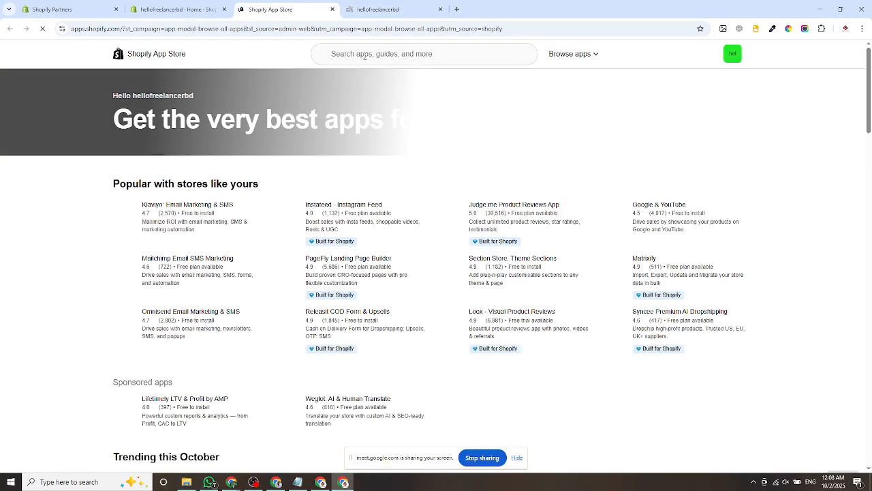
Search the app store for "pagefly landing page builder" and install the PageFly Landing Page Builder app on the store.
left_click(362, 55)
type("PAGEFLY")
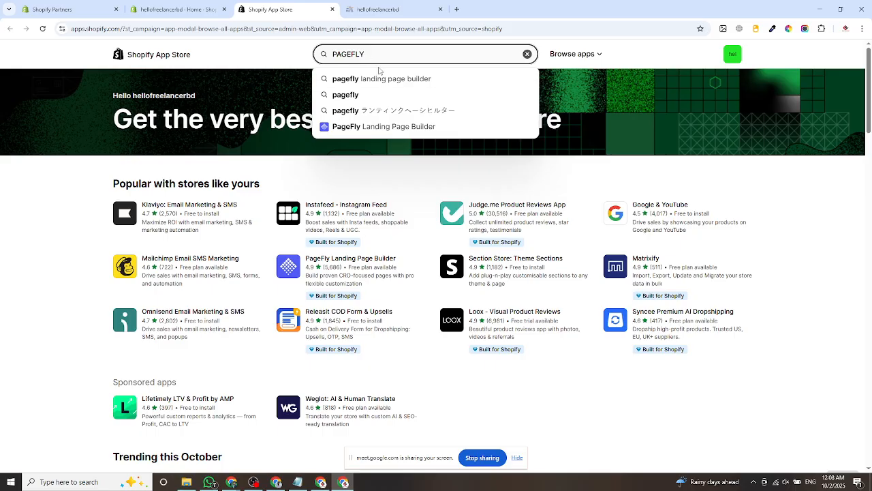
left_click(382, 79)
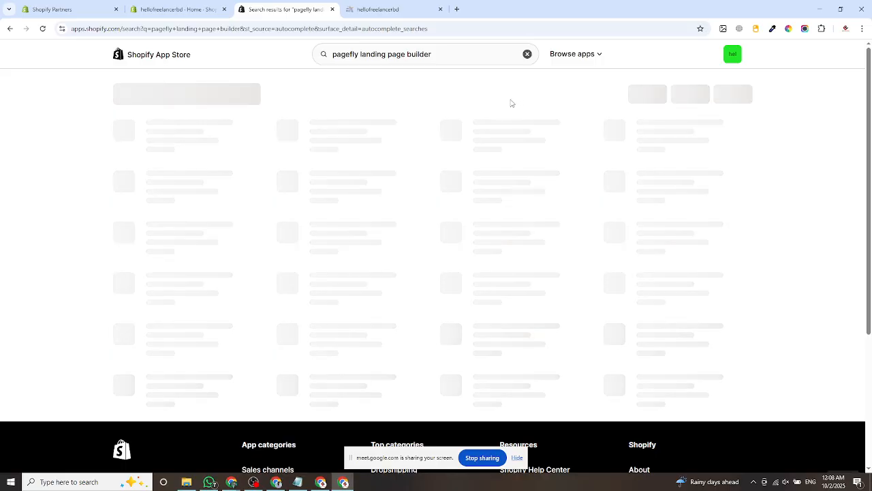
left_click(402, 154)
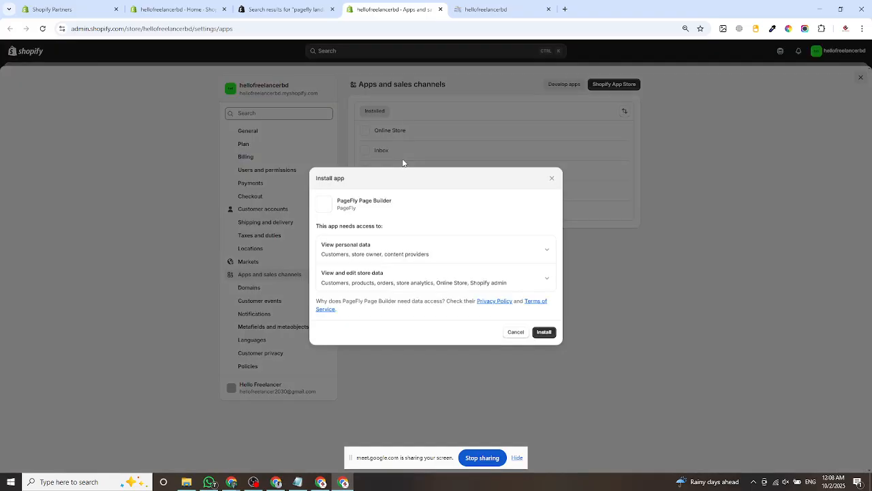
left_click(544, 332)
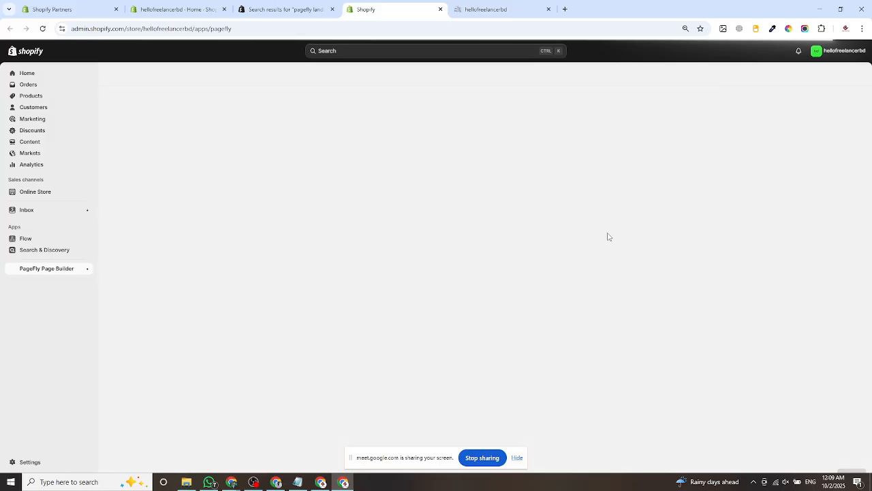
Open the storefront's Shop page and examine its product filters, product grid and footer.
key("ctrl+Tab")
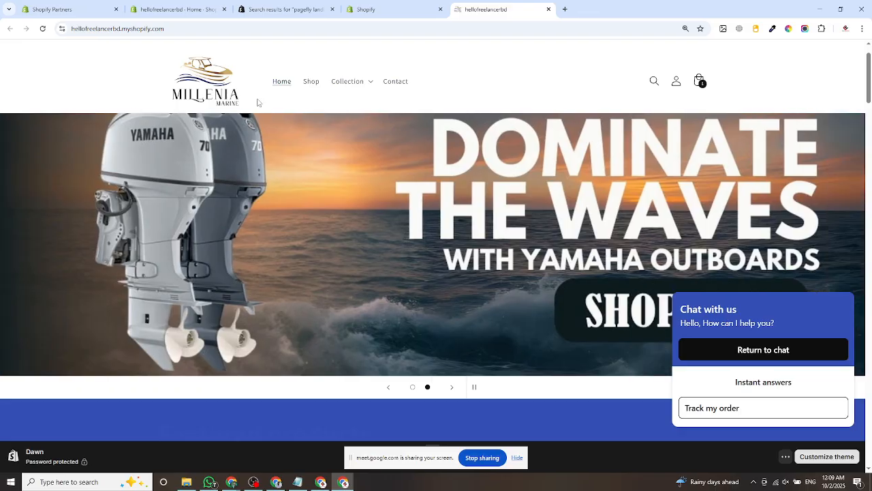
left_click(310, 82)
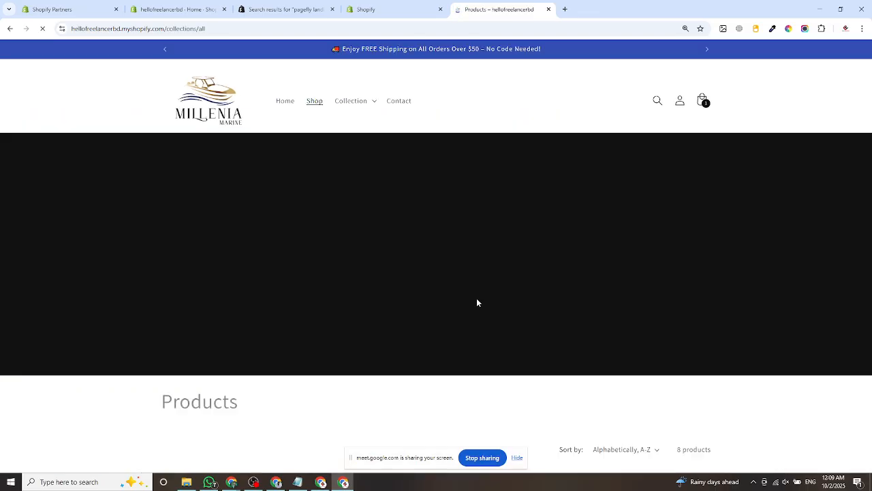
scroll(404, 288, "down", 4)
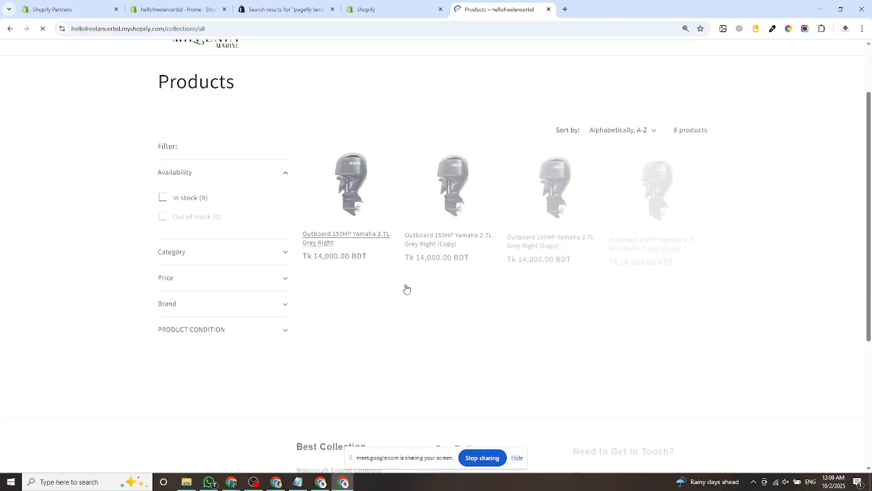
scroll(404, 285, "up", 4)
scroll(404, 288, "down", 5)
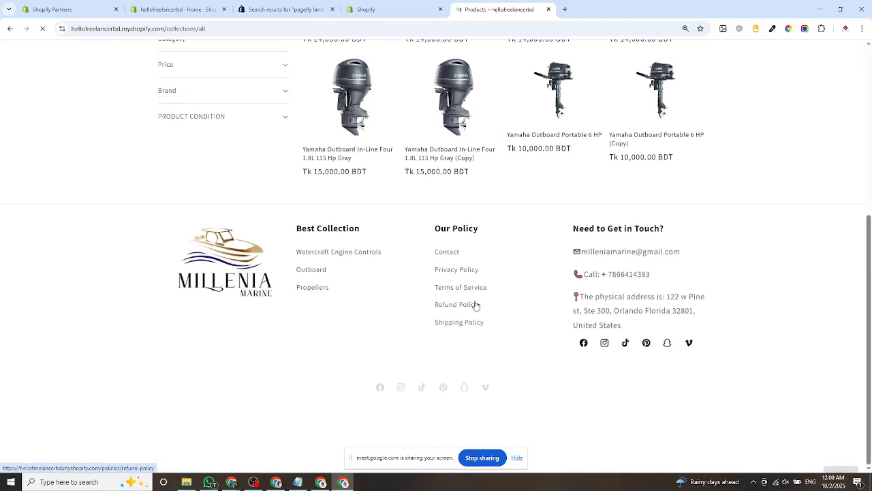
scroll(473, 306, "up", 5)
scroll(378, 246, "up", 1)
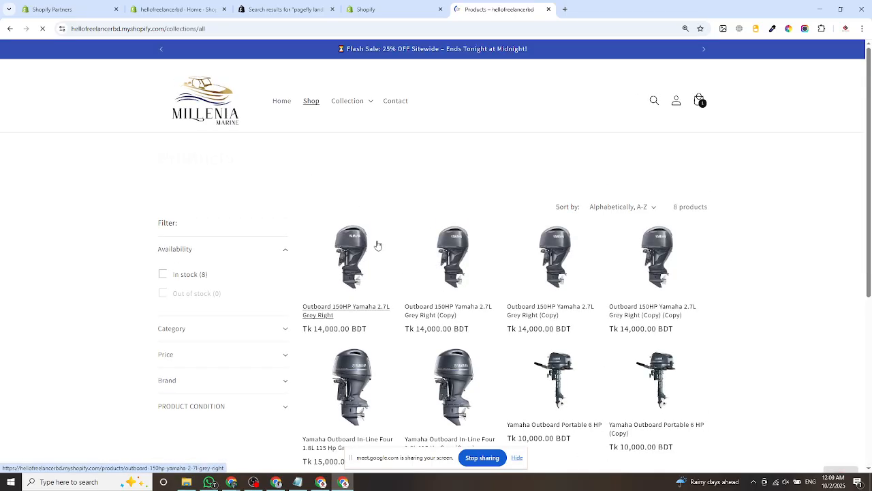
scroll(378, 245, "down", 4)
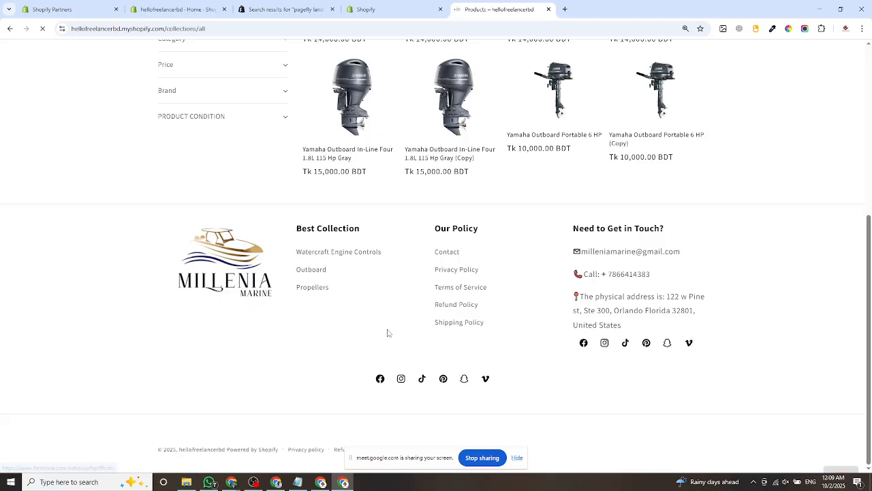
Check the PageFly app page in the admin, and close the App Store search results.
left_click(373, 10)
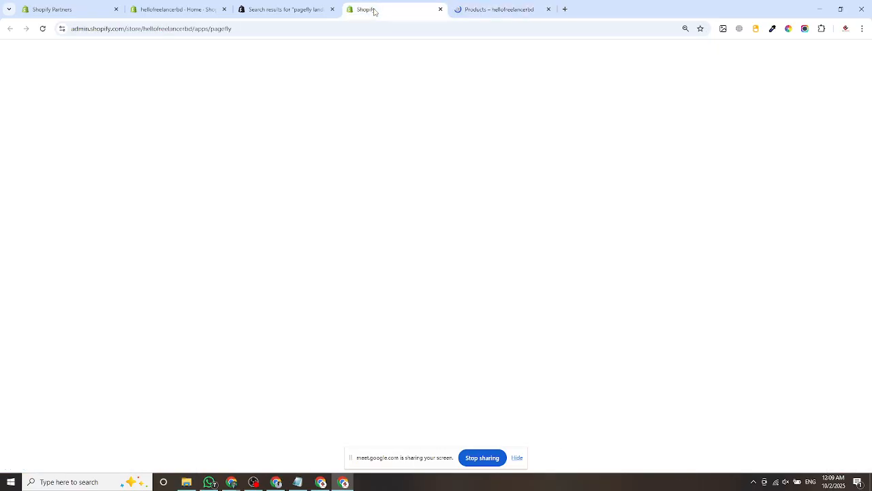
key("ctrl+shift+Tab")
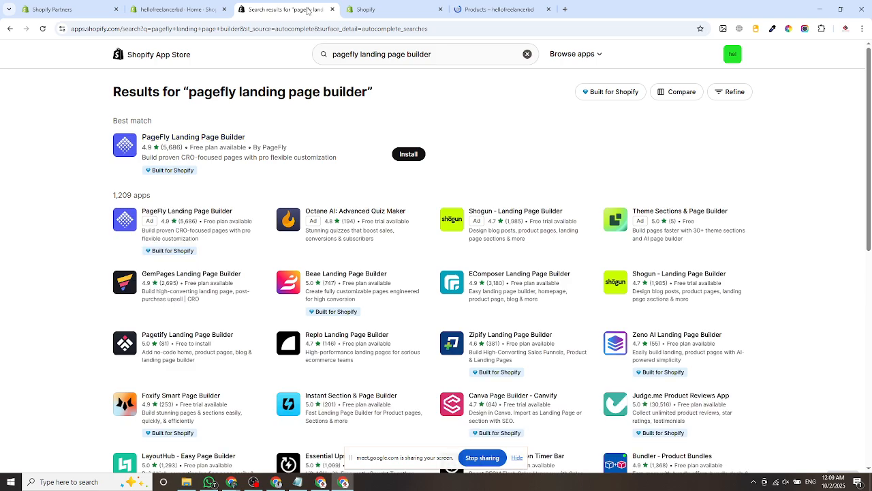
left_click(391, 14)
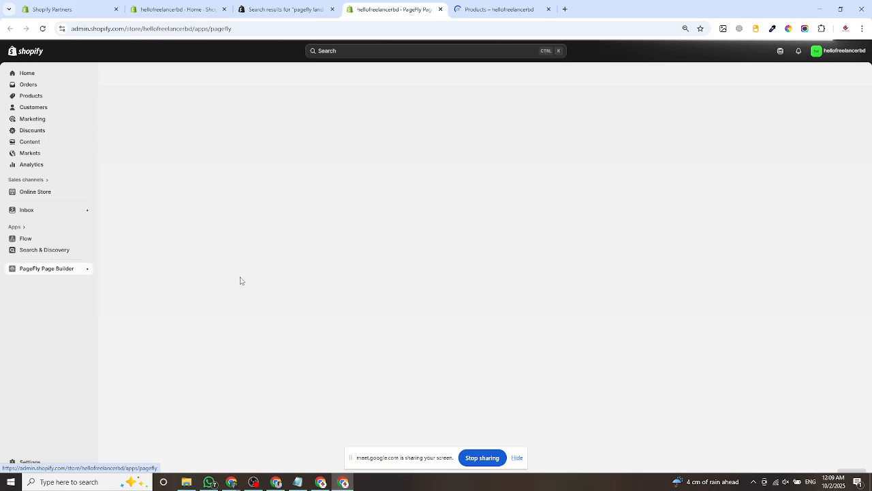
left_click(324, 11)
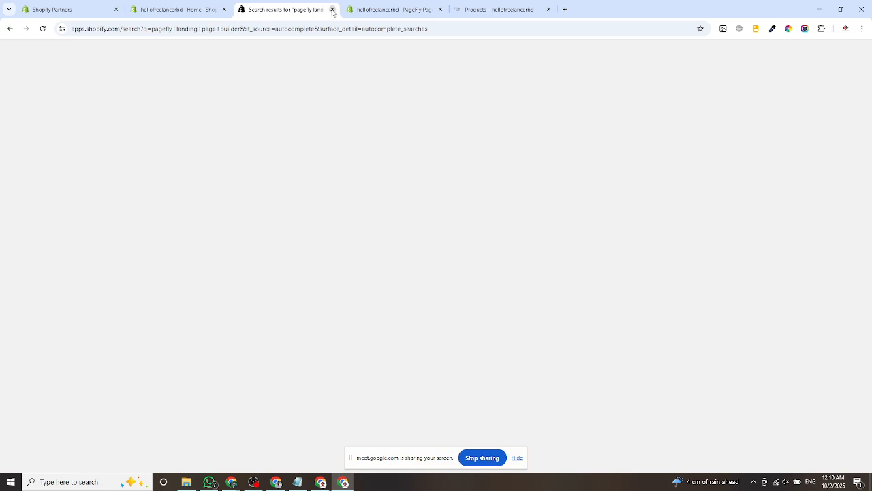
left_click(333, 9)
Look in on the admin Themes page, return to the PageFly app page, and reload it.
left_click(192, 11)
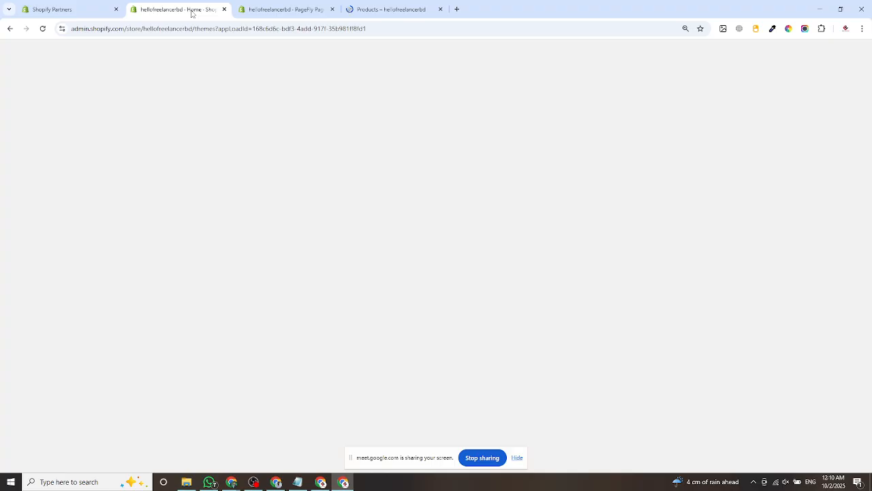
left_click(280, 11)
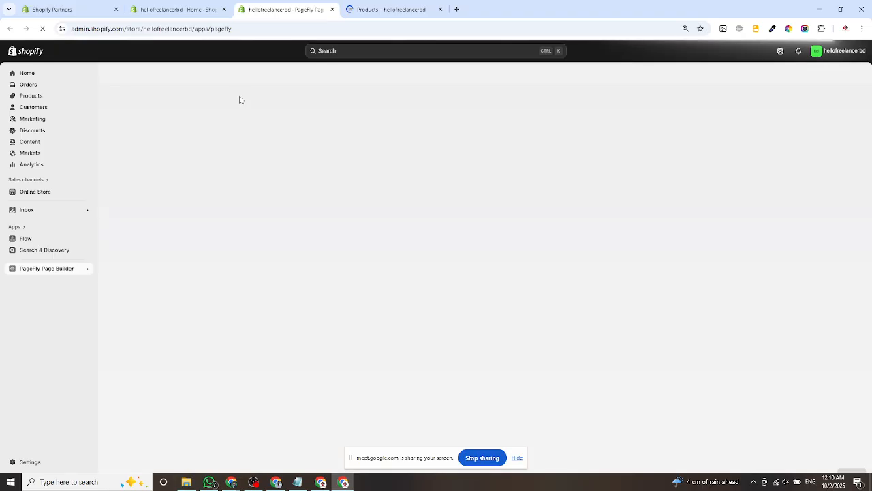
left_click(42, 30)
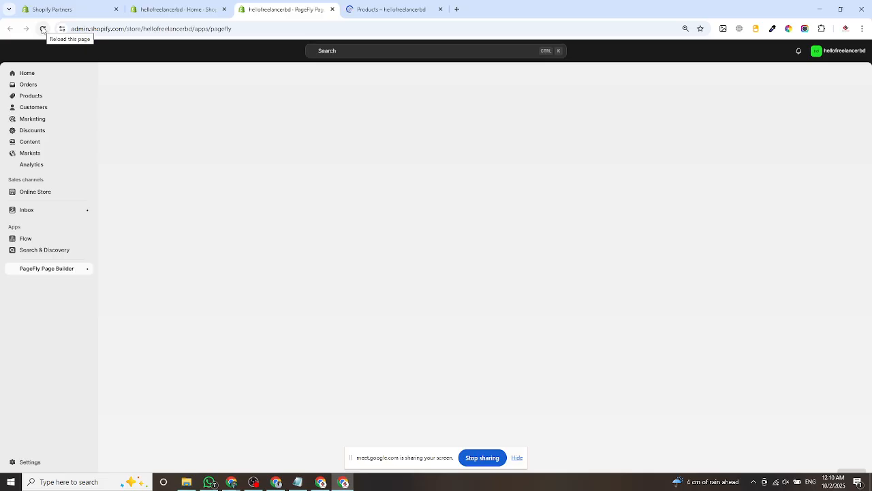
left_click(43, 29)
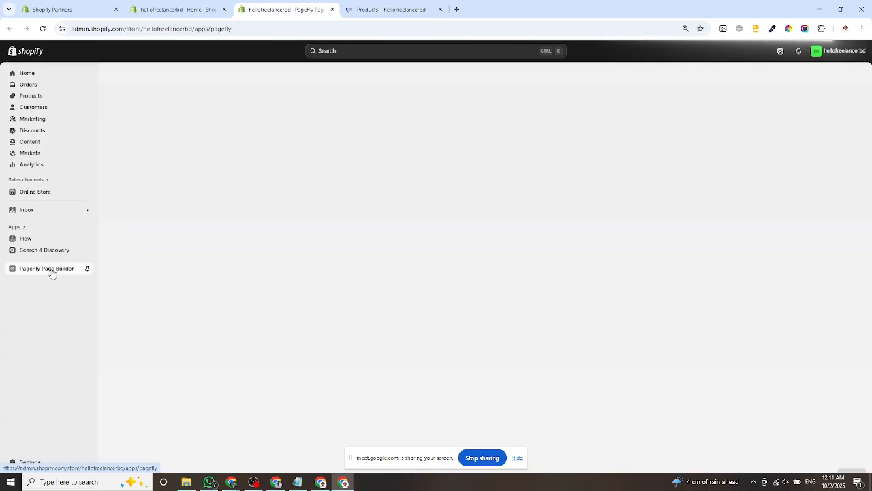
Check the computer's Wi-Fi connection while on the storefront products page, and return to the PageFly app page.
key("ctrl+Tab")
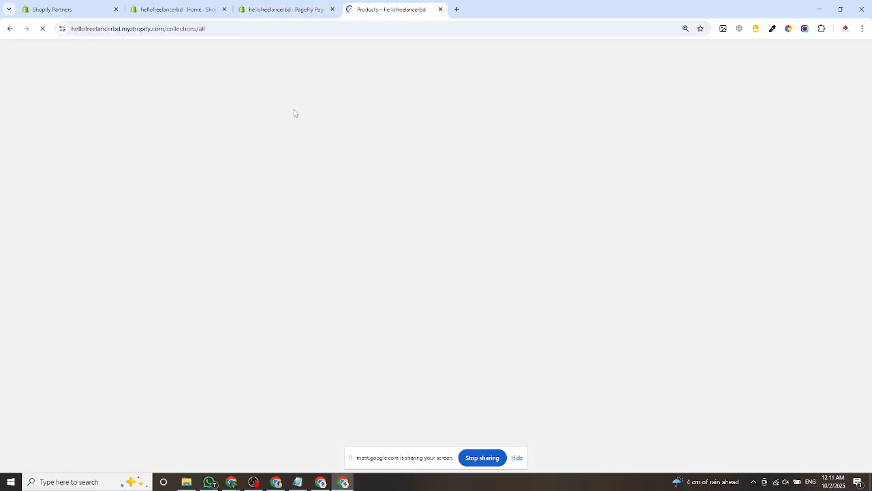
left_click(776, 483)
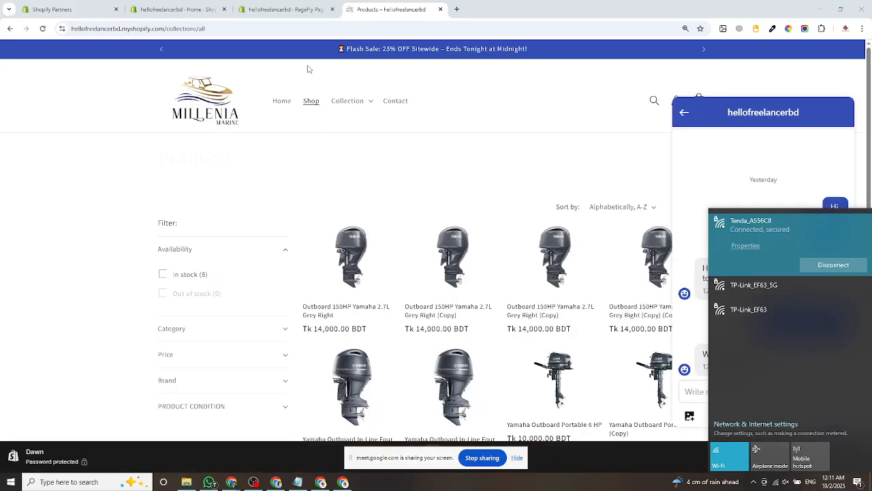
left_click(287, 9)
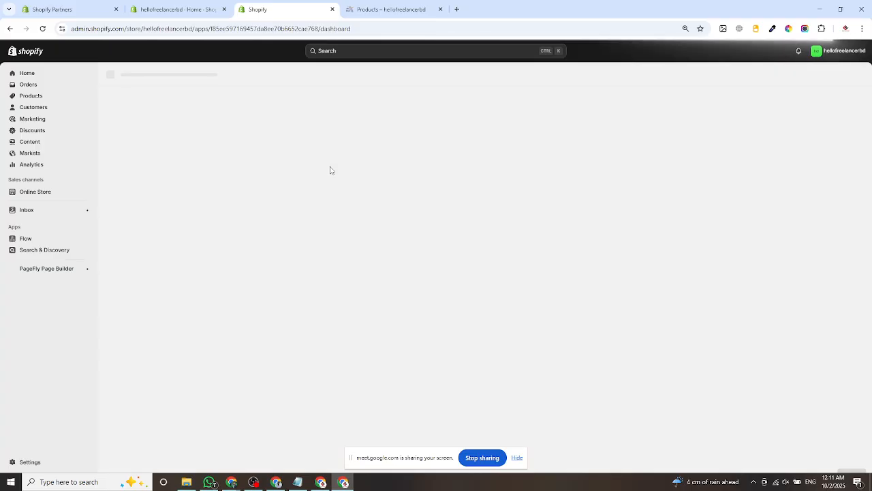
Take the storefront back to its home page, and reload the Themes page in the store admin.
key("ctrl+Tab")
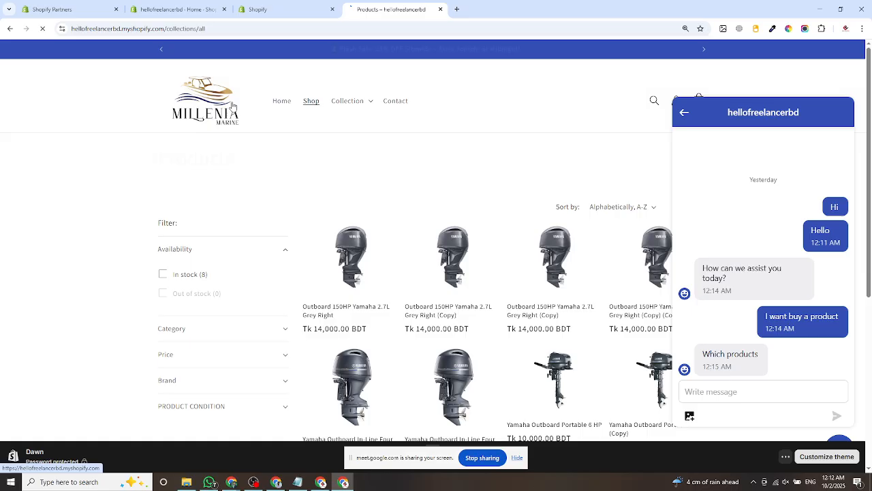
left_click(232, 106)
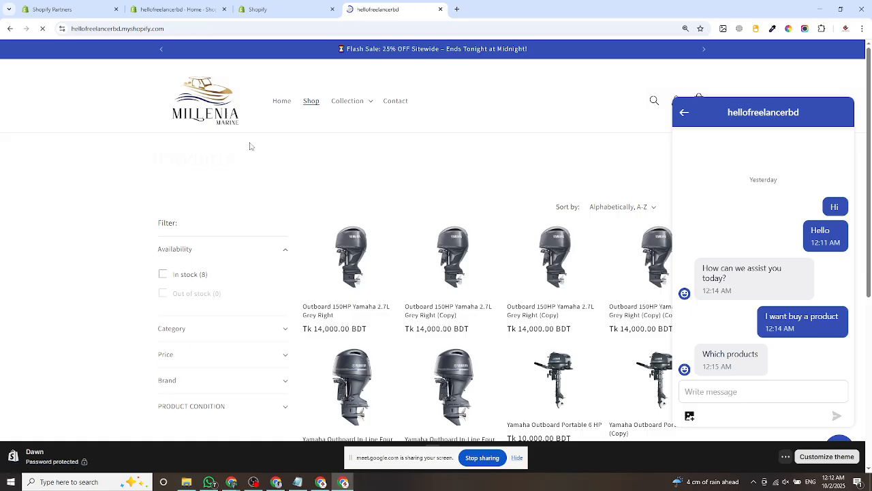
key("ctrl+shift+Tab")
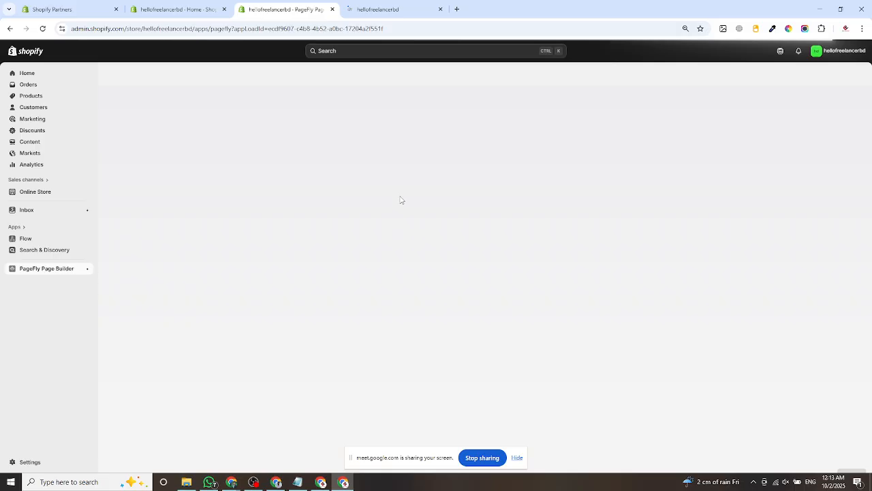
left_click(171, 18)
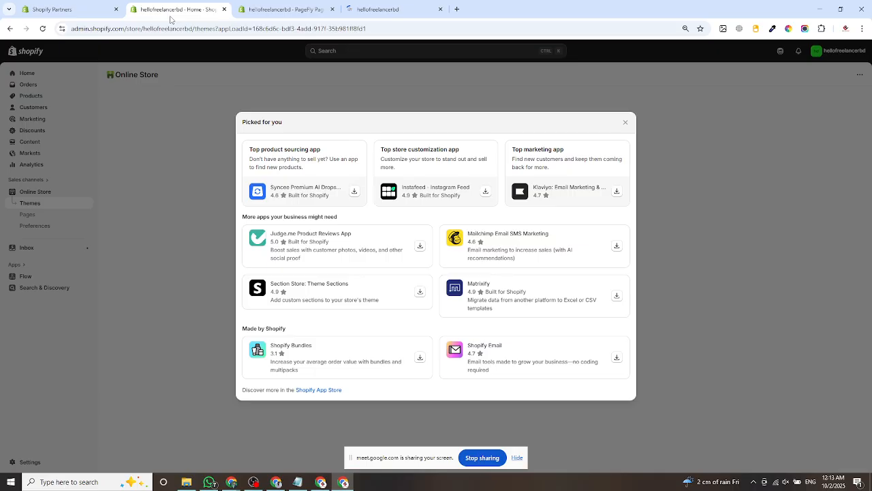
key("F5")
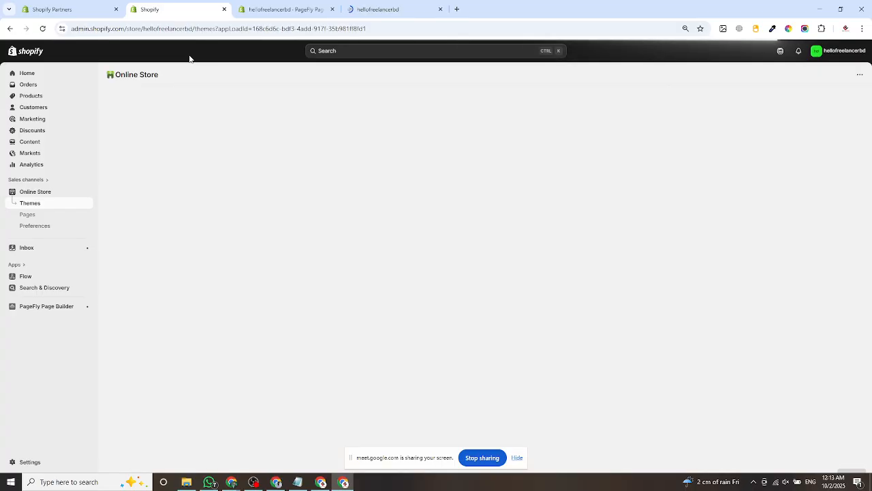
Close the separate PageFly app page and return to the store admin's Themes page.
left_click(281, 9)
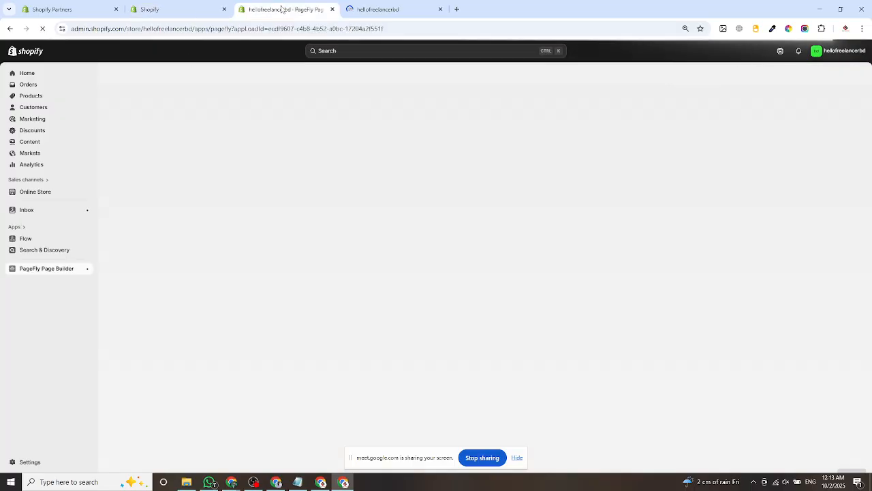
left_click(332, 9)
left_click(196, 9)
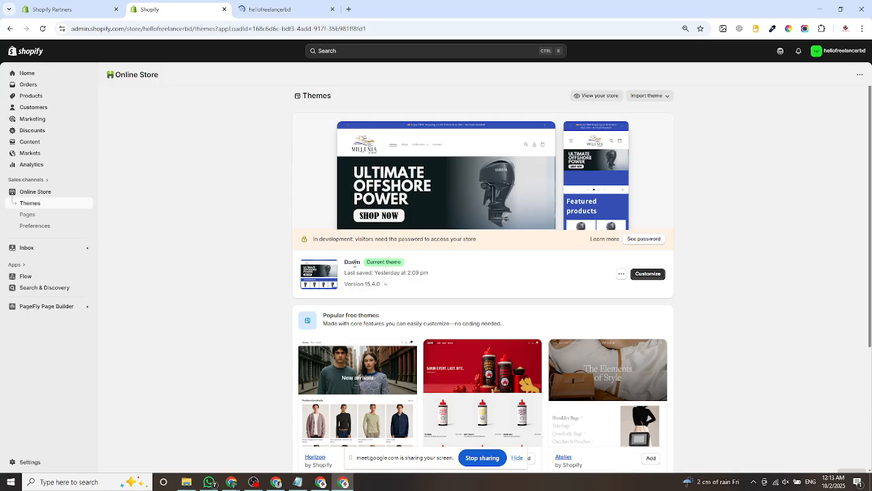
Look over the current Dawn theme and the popular free themes, and open the PageFly Page Builder app.
scroll(354, 267, "down", 1)
scroll(464, 268, "down", 2)
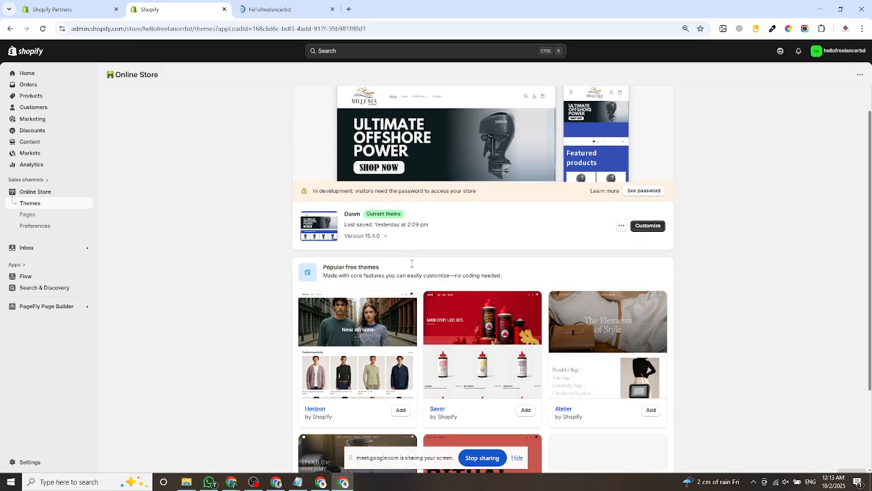
scroll(543, 192, "up", 1)
scroll(526, 208, "up", 1)
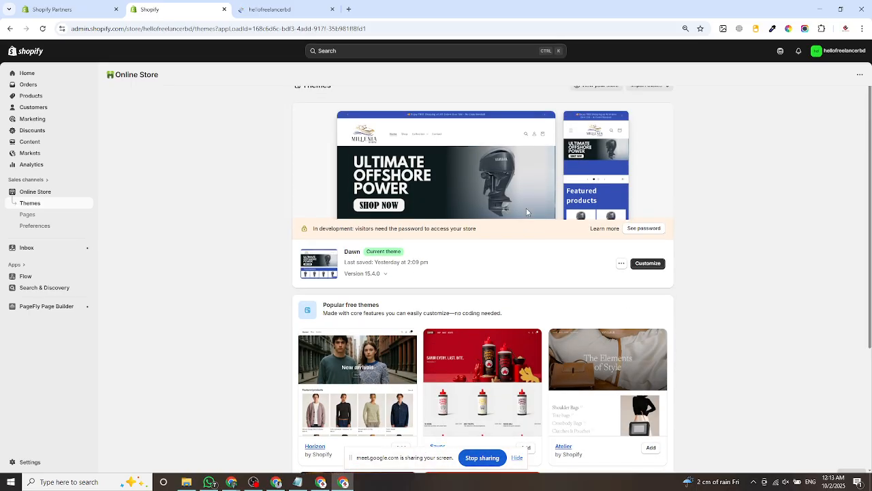
scroll(516, 226, "down", 2)
scroll(507, 327, "up", 3)
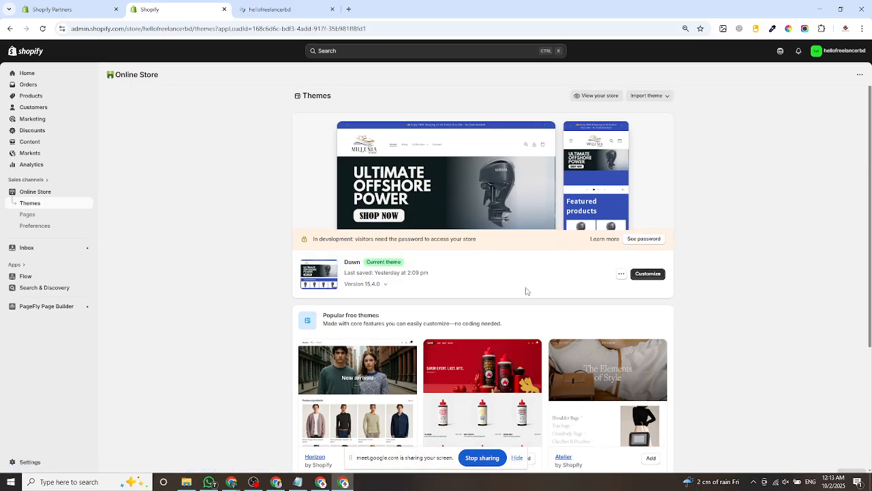
left_click(57, 307)
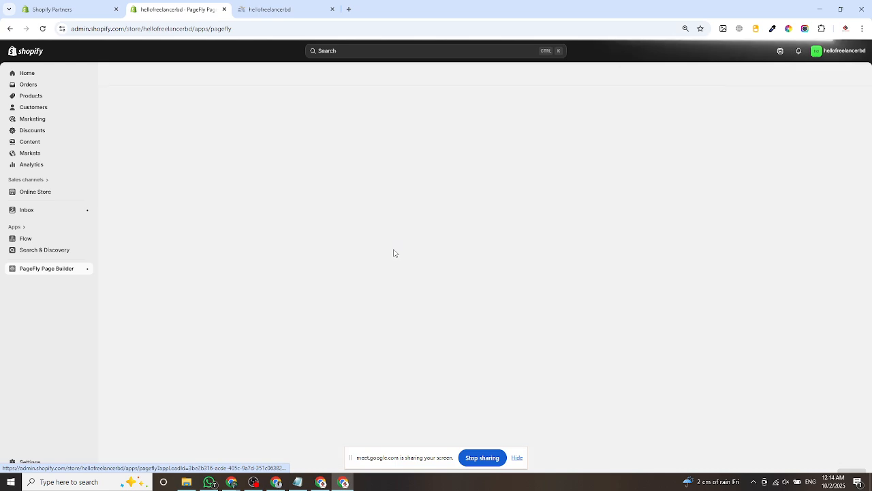
Look in on WhatsApp, the storefront and the PageFly page, and close the store's browser window.
key("alt+Tab")
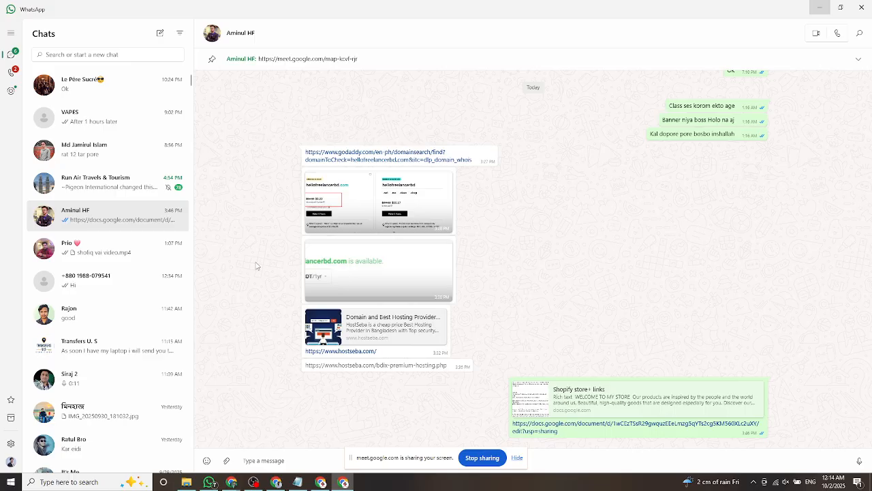
left_click(300, 483)
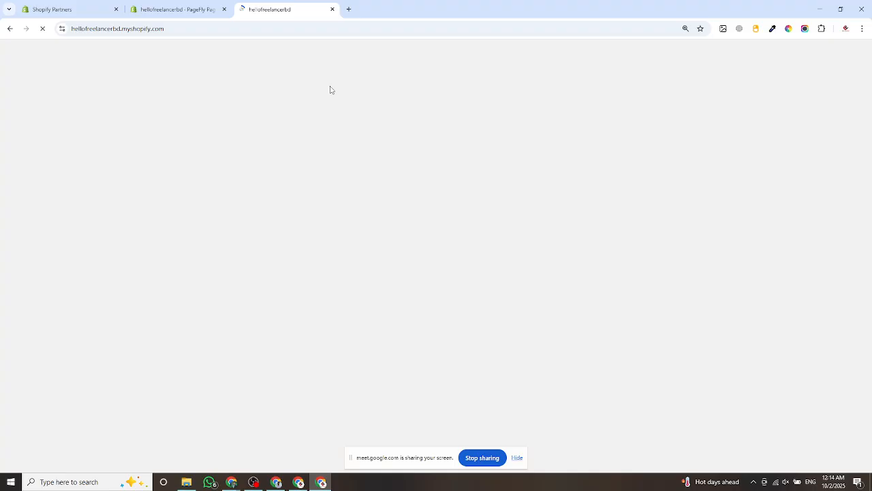
key("ctrl+shift+Tab")
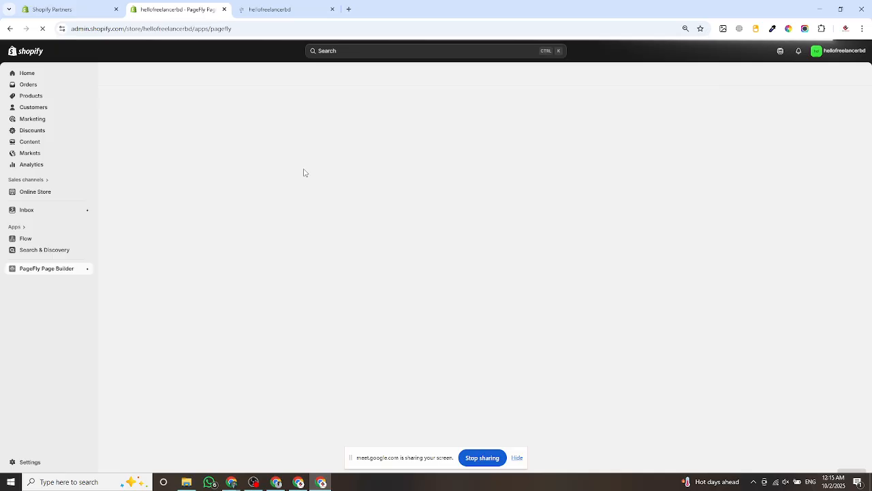
key("alt+Tab")
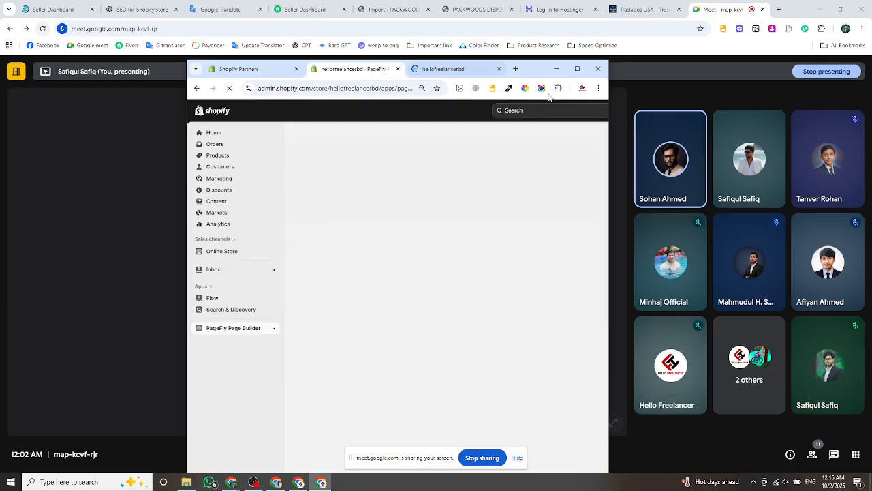
key("alt+F4")
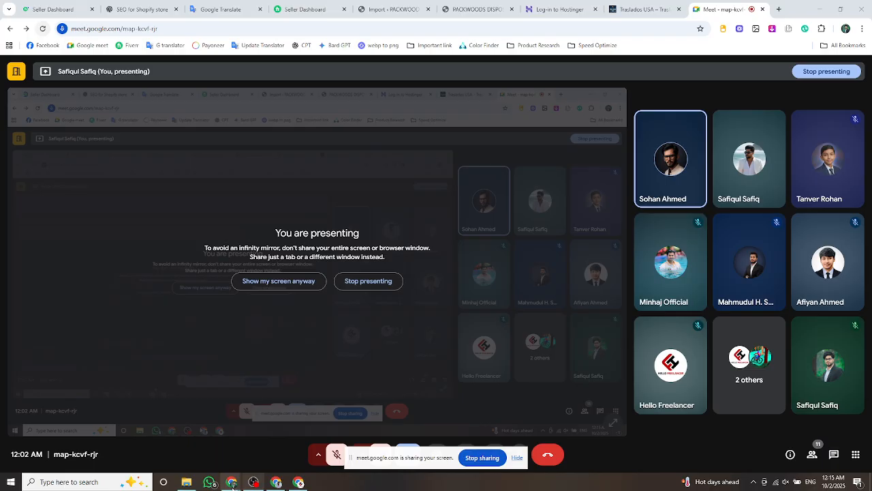
Start a new Chrome window with the "hellofreelancer W..." profile, checking the Traslados USA site and the available Wi-Fi networks meanwhile.
right_click(231, 482)
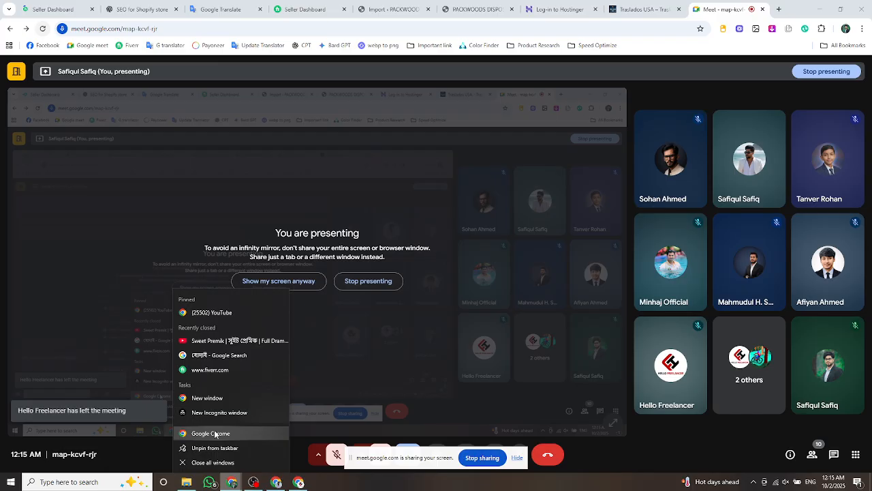
left_click(215, 433)
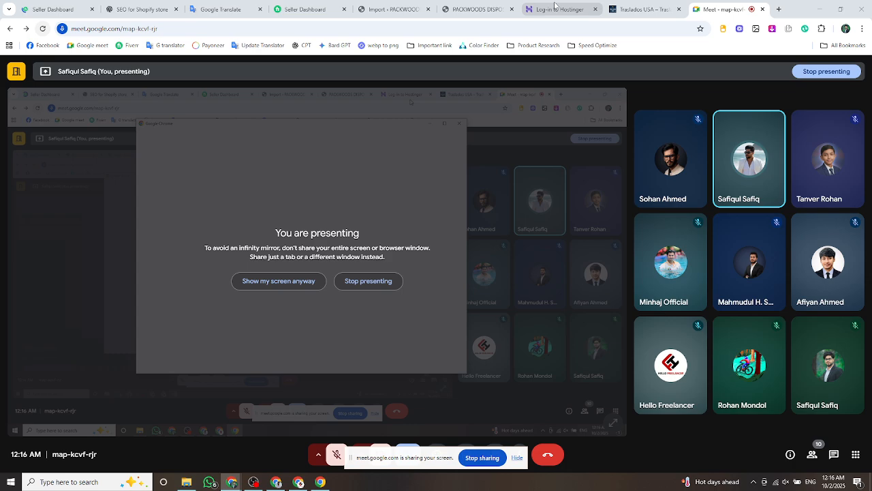
left_click(640, 11)
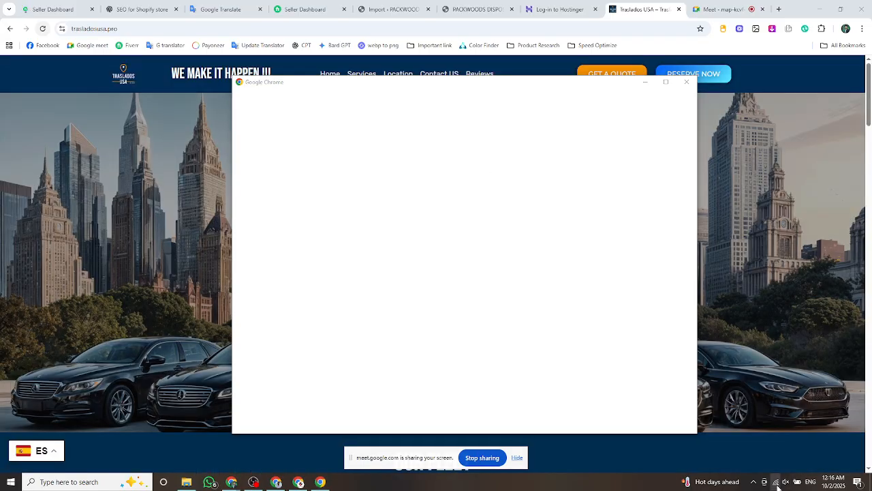
left_click(777, 485)
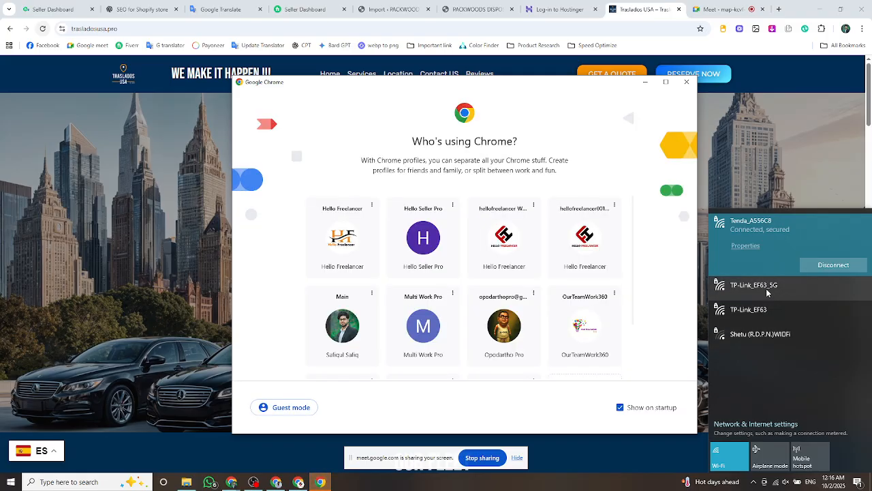
left_click(512, 243)
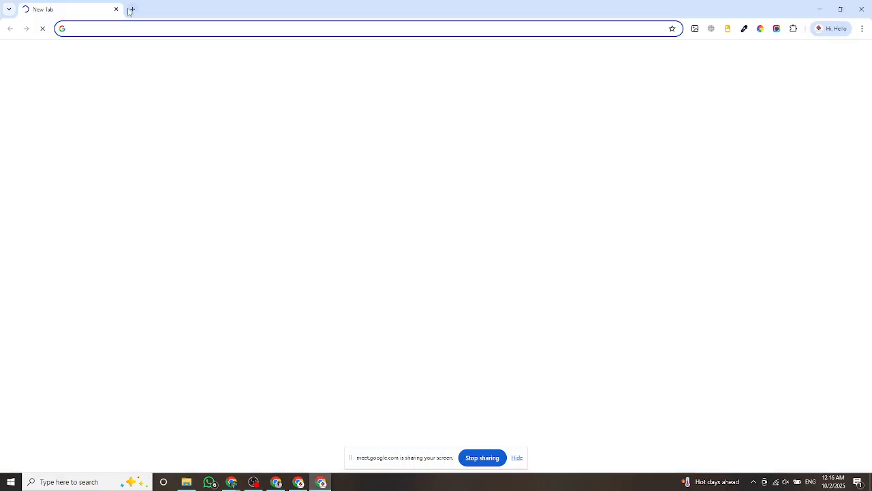
Log in to the hellofreelancerbd store from Shopify Partners in a new tab, and open its PageFly Page Builder app.
left_click(132, 9)
left_click(52, 45)
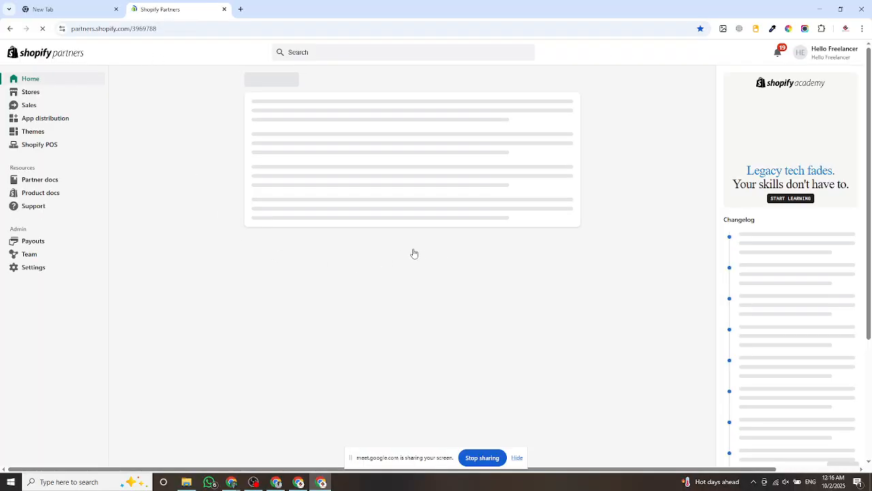
scroll(446, 238, "down", 2)
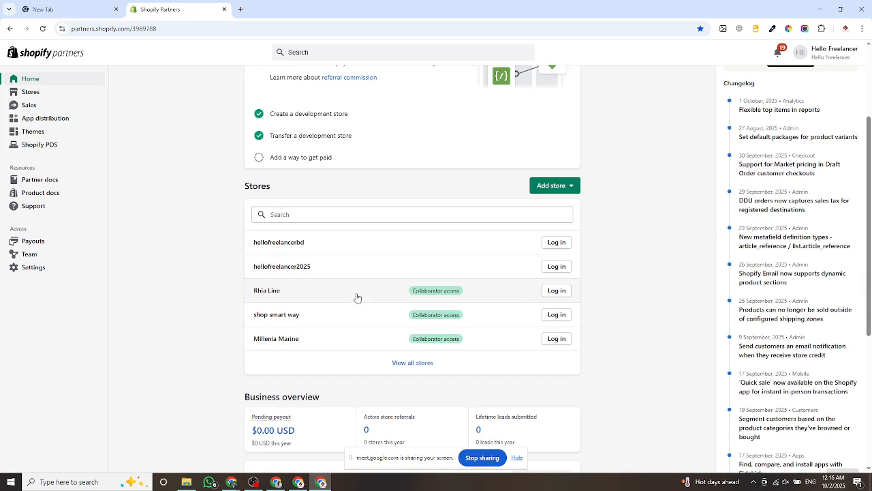
left_click(556, 243)
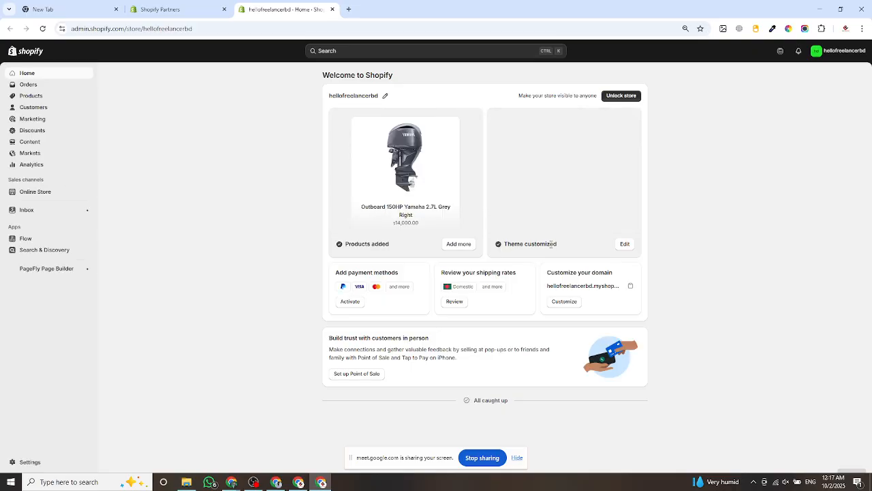
left_click(41, 271)
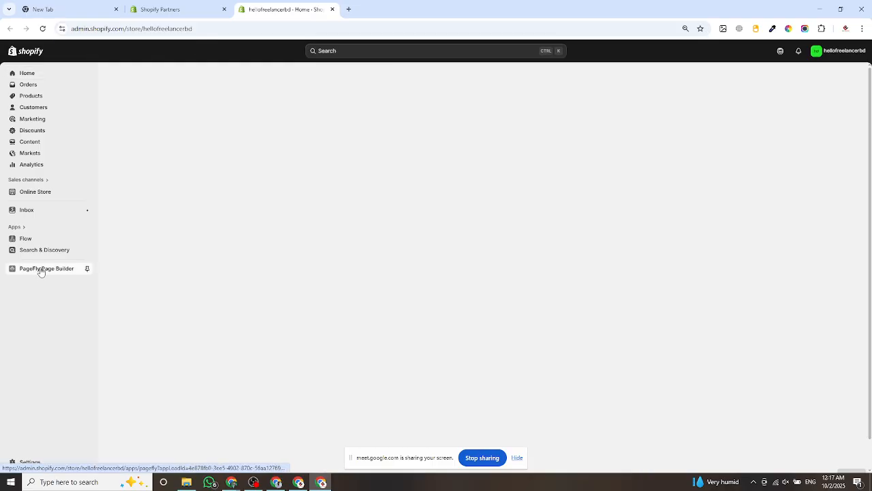